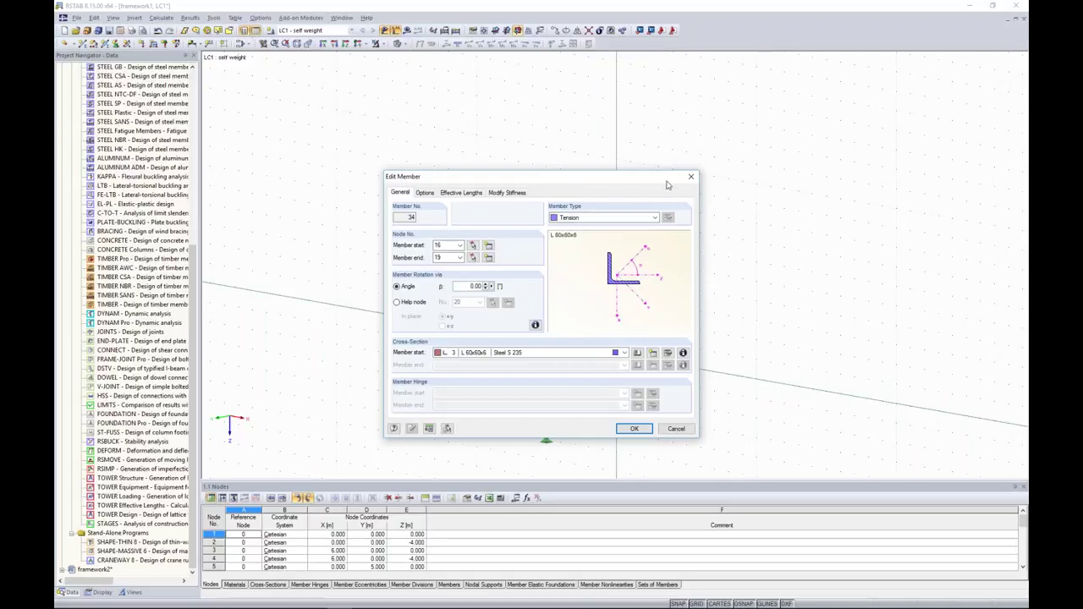
Step: Close the open member's properties and try to calculate the results of load case LC1 - self weight
left_click(691, 178)
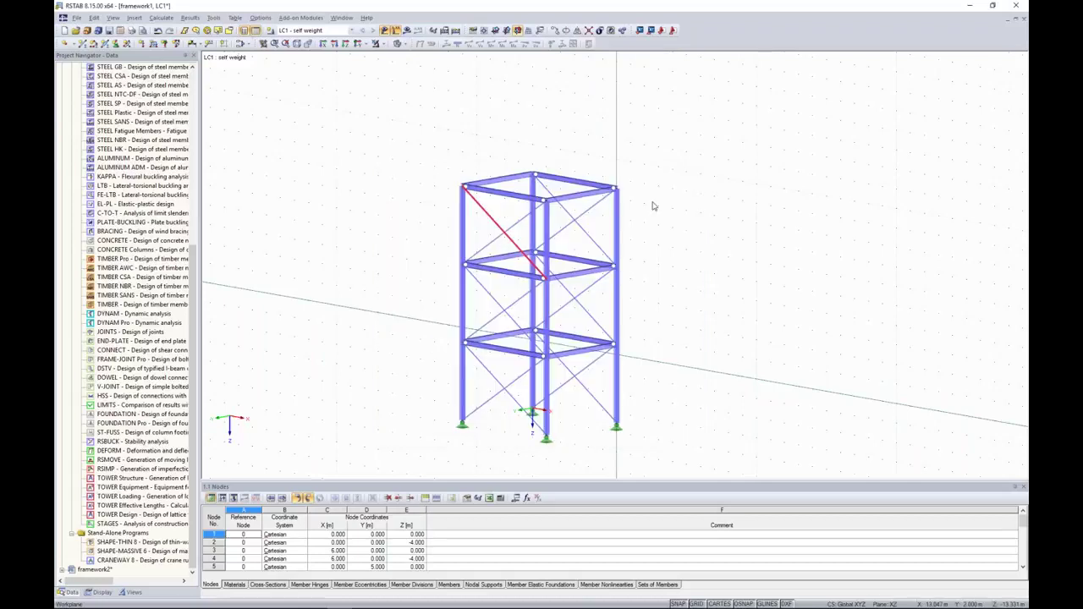
left_click(503, 271)
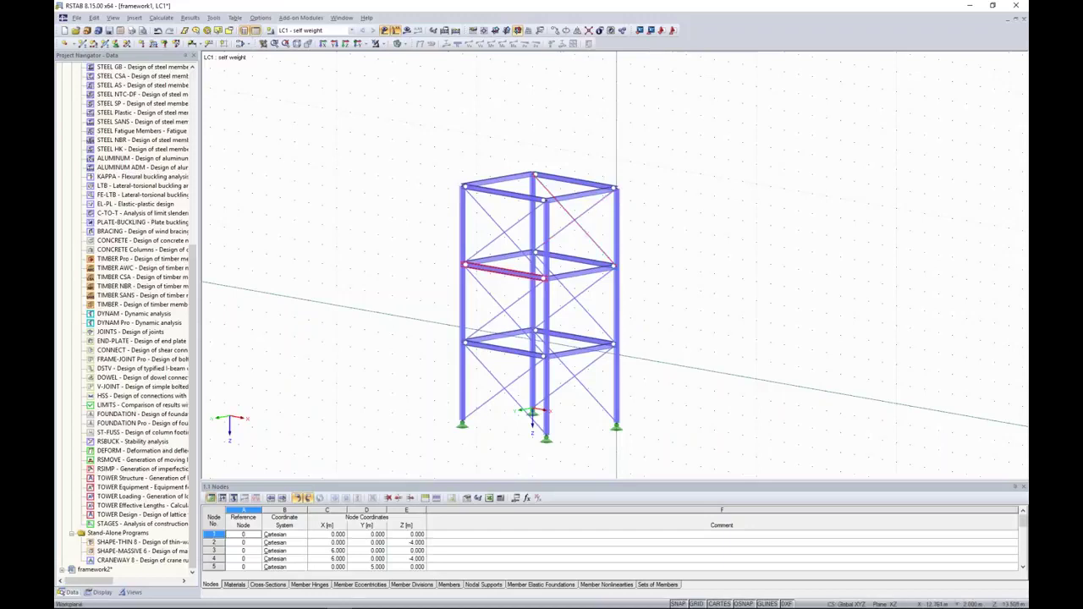
middle_click_drag(724, 212, 677, 189, "ctrl")
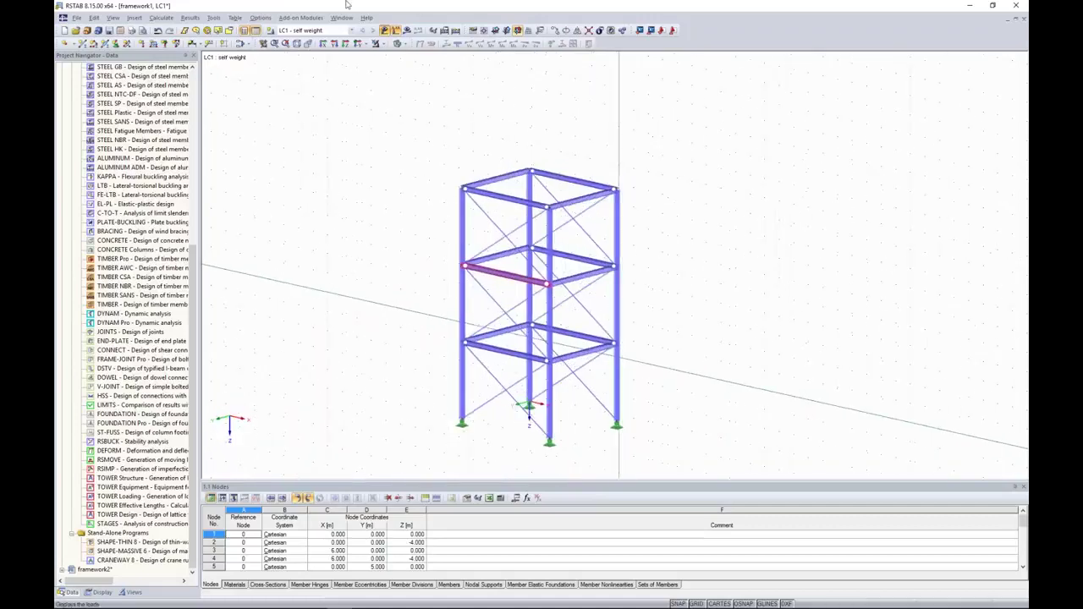
left_click(407, 30)
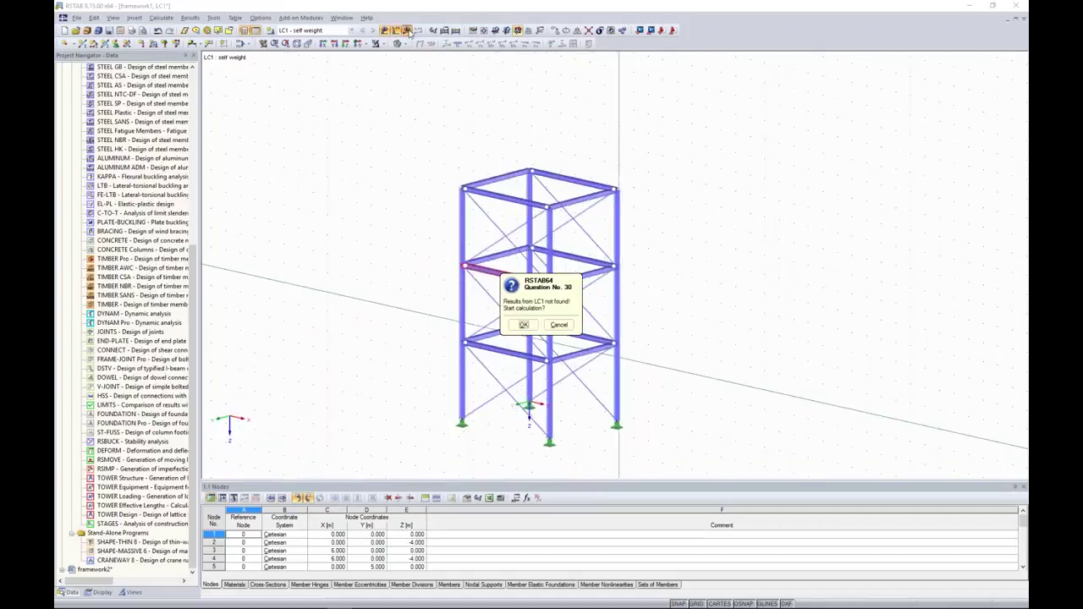
key("Return")
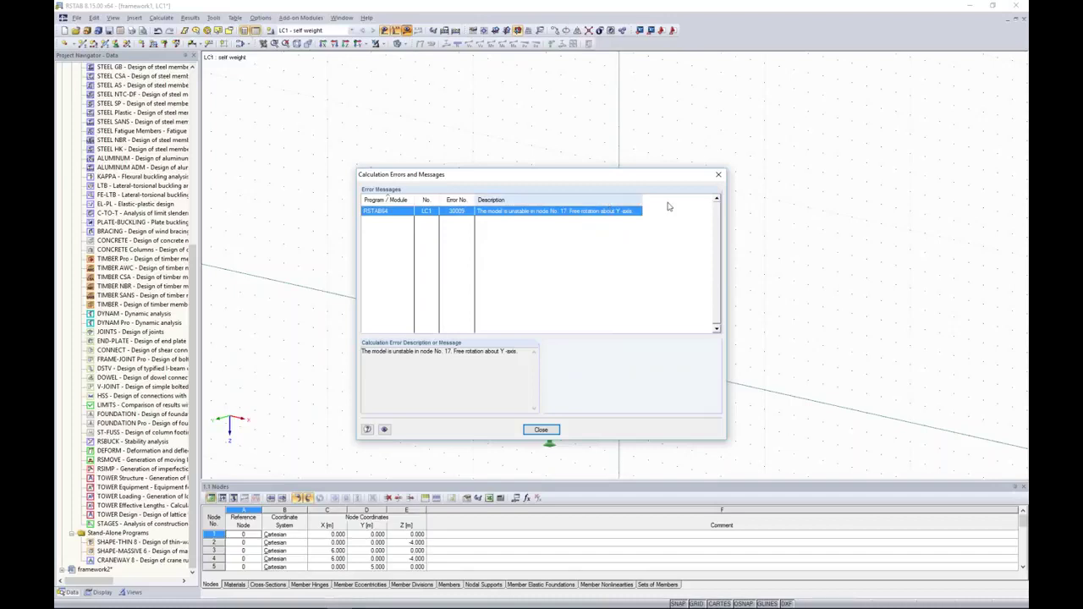
left_click_drag(680, 176, 671, 184)
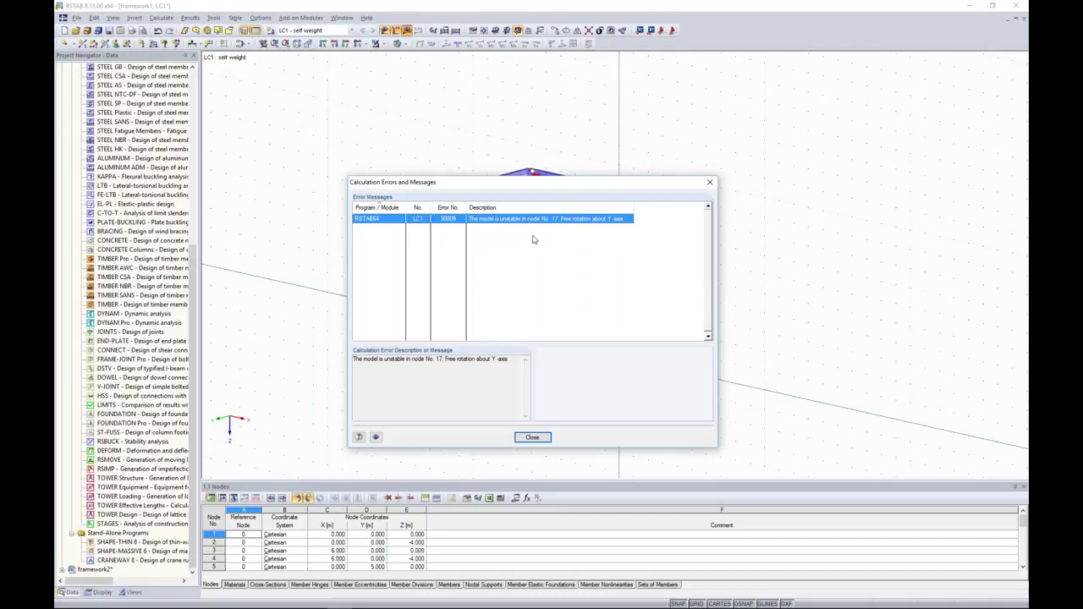
left_click(708, 183)
Step: Examine the diagonals of the top storey around the unstable node and check one diagonal's member type
middle_click_drag(683, 229, 784, 194, "ctrl")
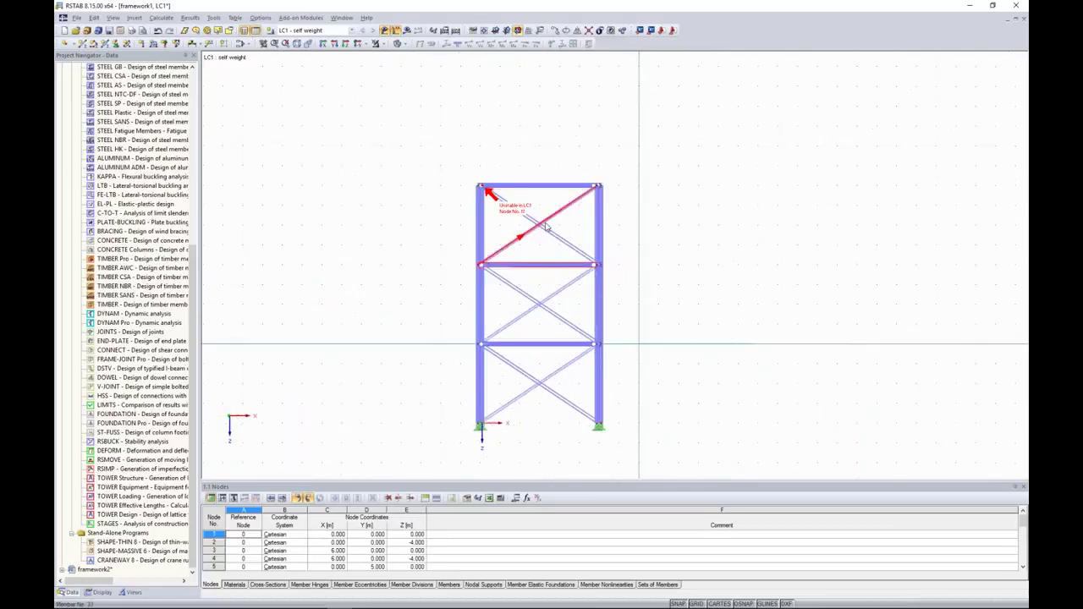
left_click_drag(548, 199, 522, 248)
left_click(691, 147)
middle_click_drag(691, 147, 636, 182, "ctrl")
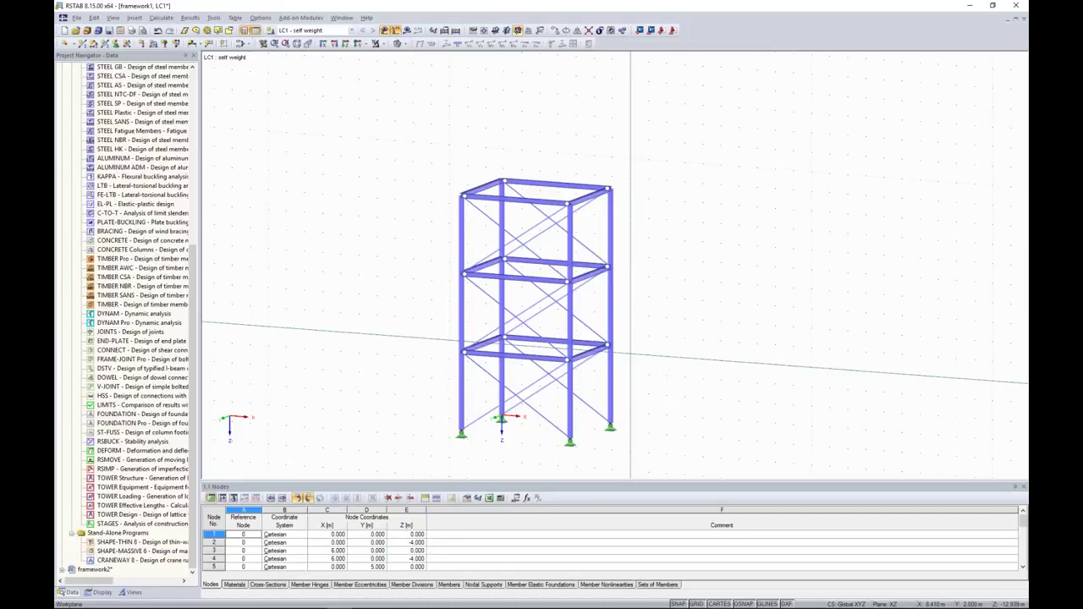
left_click(524, 233)
double_click(495, 206)
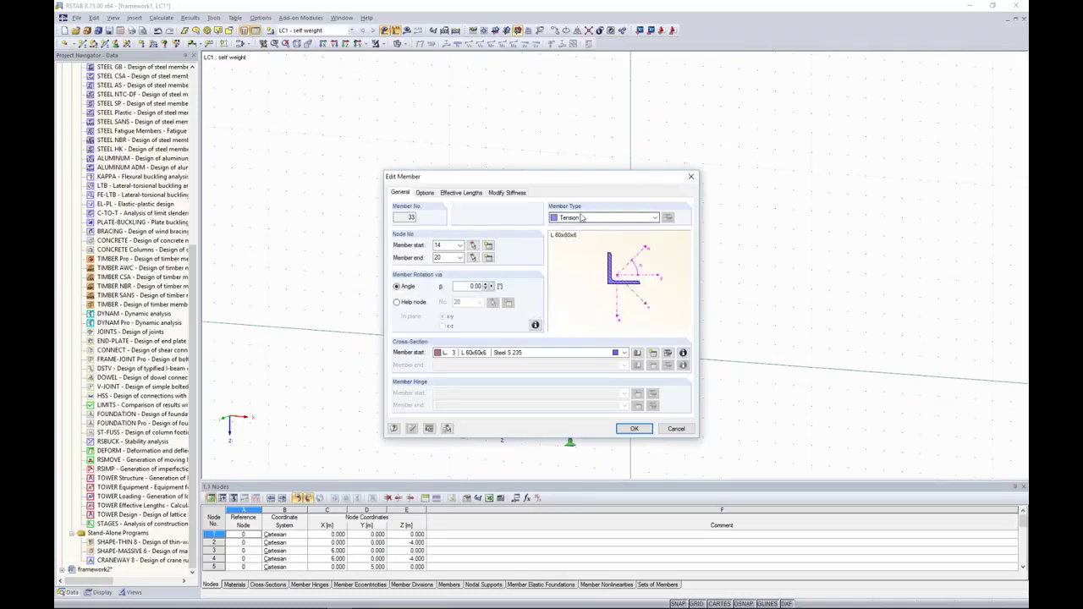
left_click_drag(597, 179, 285, 175)
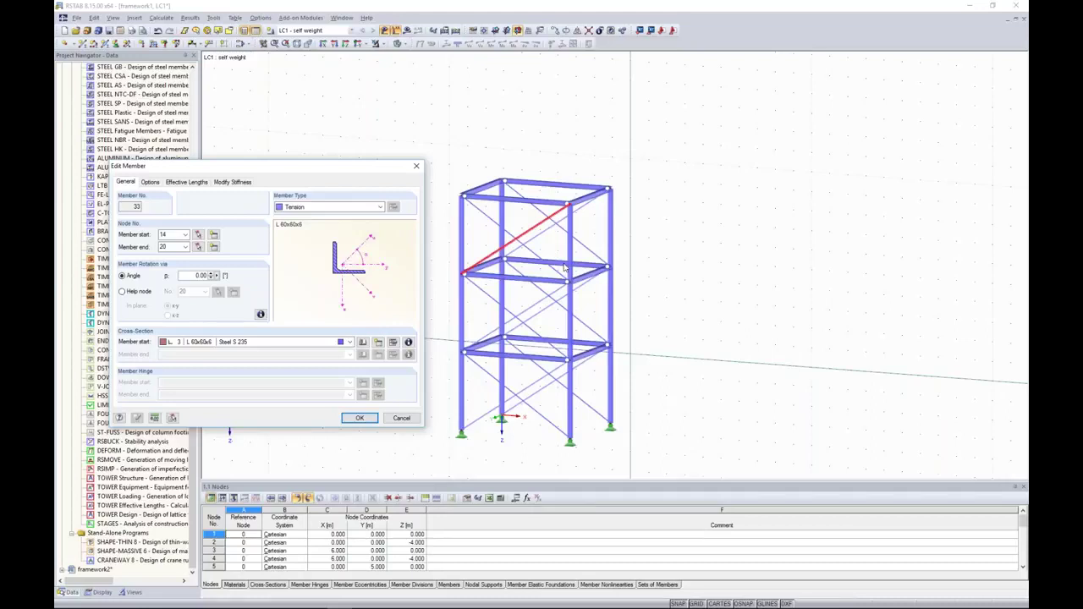
left_click(416, 166)
Step: Delete the crossed diagonals in the XZ-direction faces of all three storeys and undo the deletion
middle_click_drag(657, 280, 710, 248, "ctrl")
left_click_drag(568, 220, 519, 248)
left_click_drag(576, 295, 506, 330, "ctrl")
left_click_drag(573, 382, 519, 414, "ctrl")
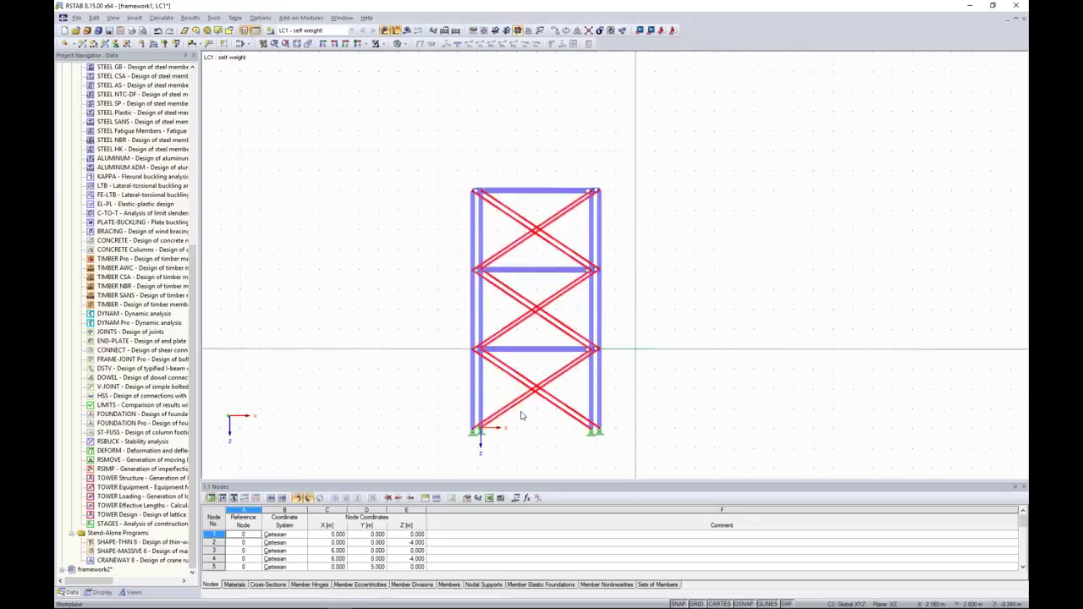
key("Delete")
middle_click_drag(790, 266, 796, 356, "ctrl")
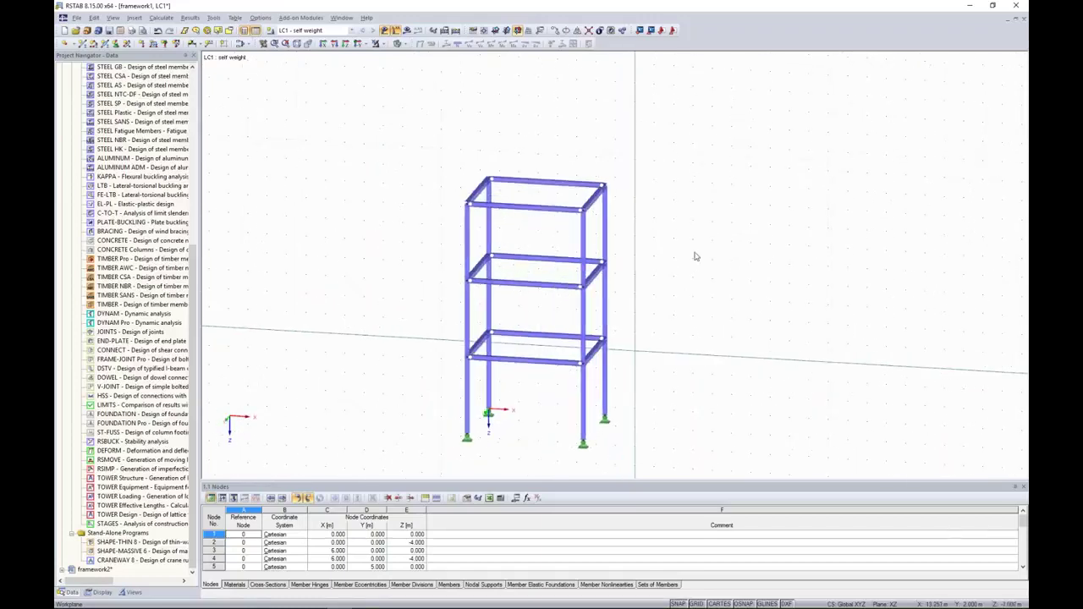
left_click(158, 31)
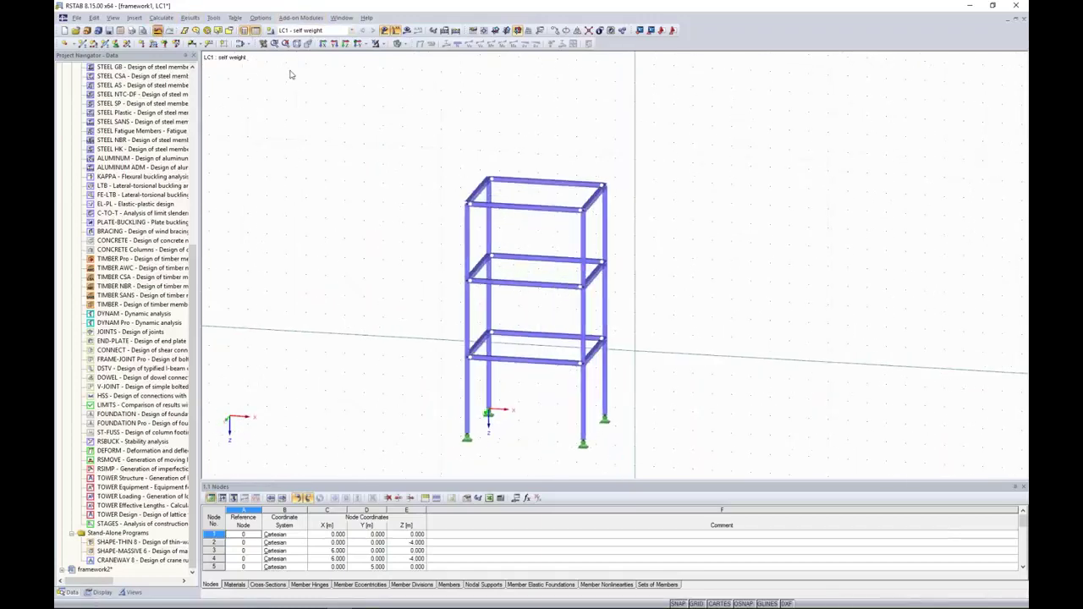
left_click(664, 184)
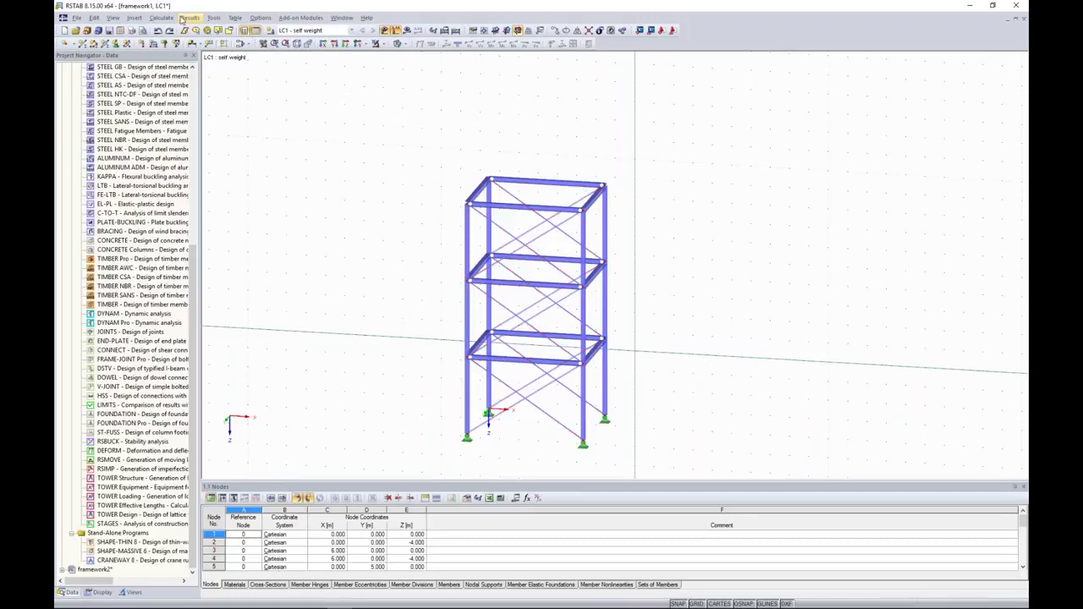
Step: Activate exceptional handling in the global calculation parameters, with failing members removed individually during successive iterations
left_click(165, 18)
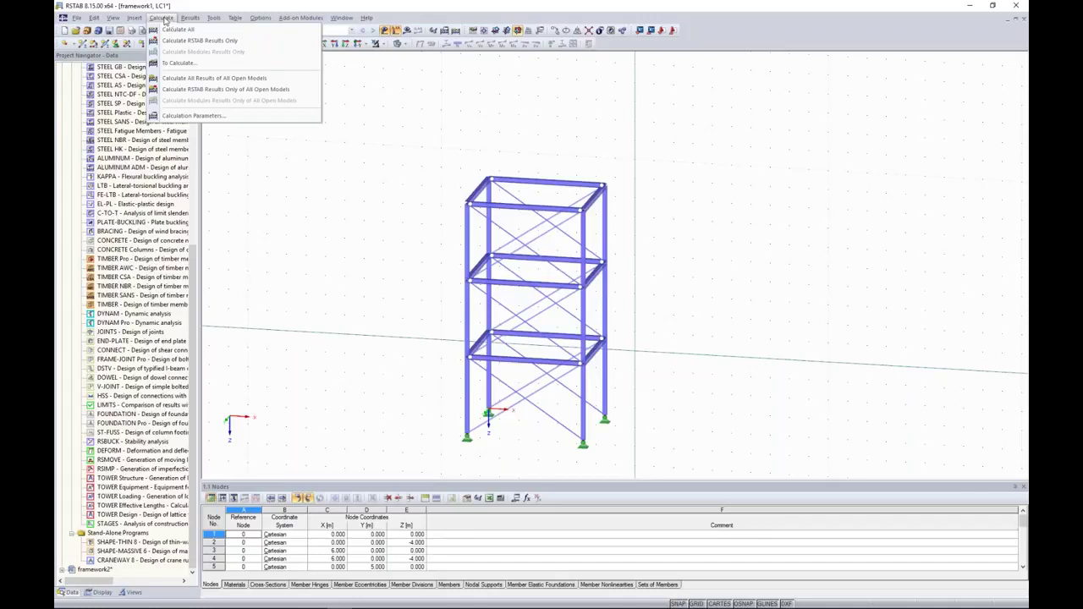
left_click(181, 117)
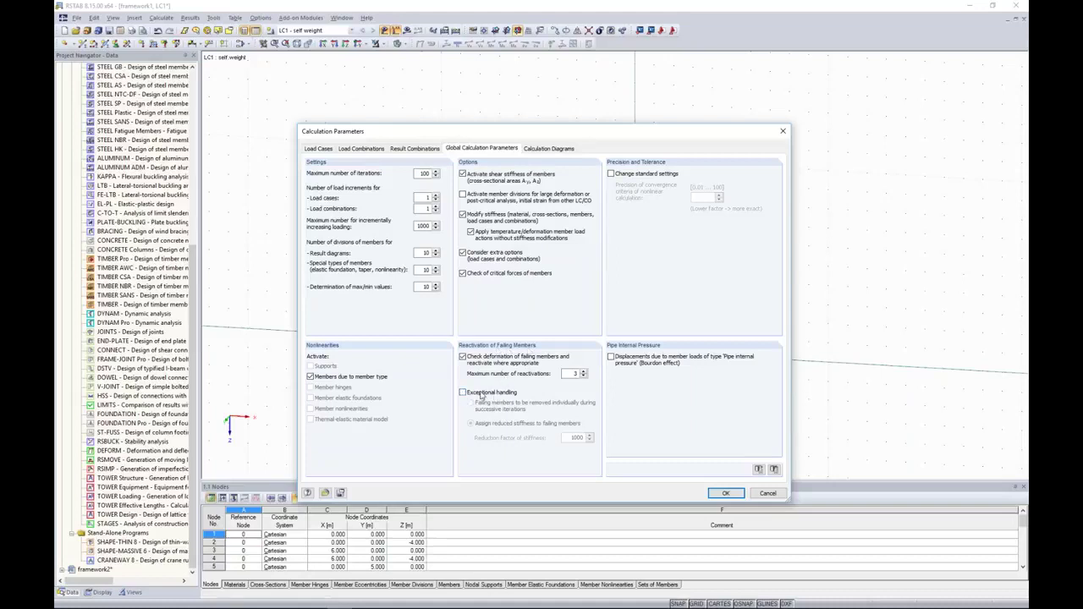
left_click(463, 393)
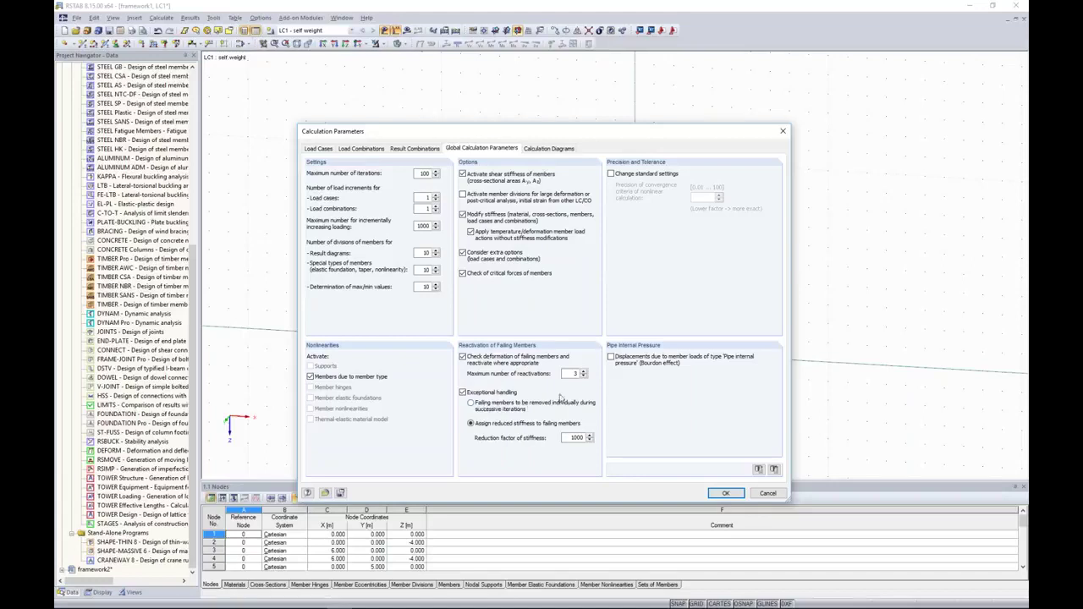
left_click(479, 406)
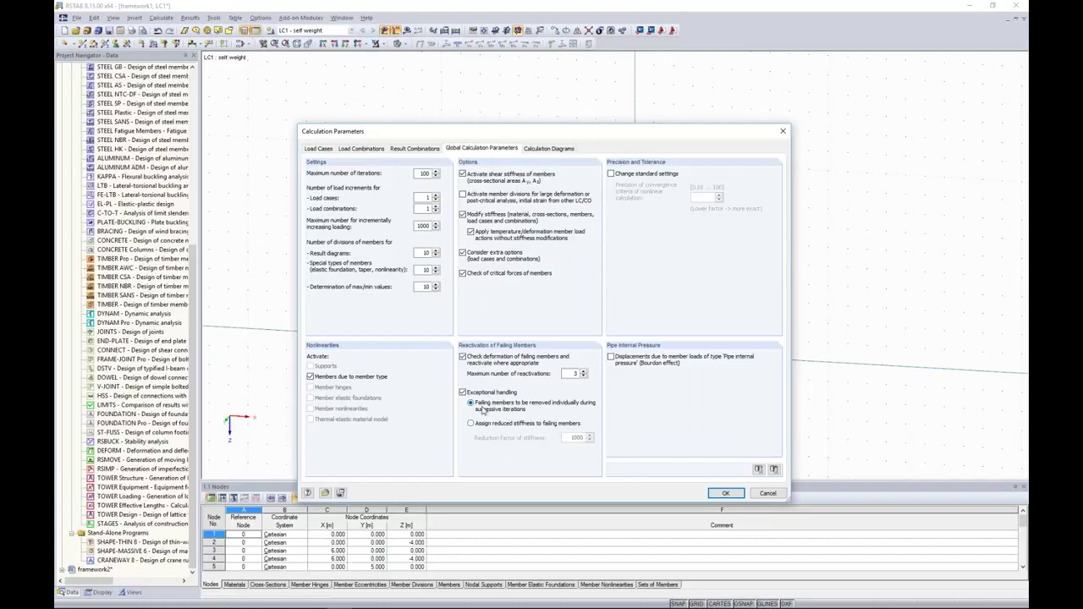
left_click(725, 492)
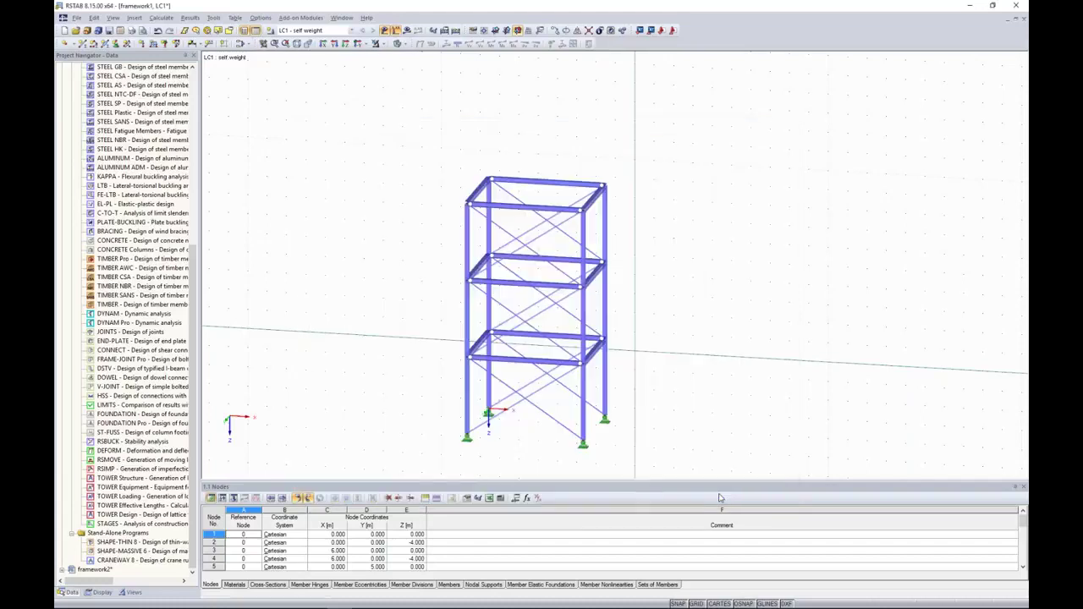
Step: Calculate load case LC1 - self weight and examine the axial forces N in the top storey's diagonals
left_click(407, 30)
left_click(523, 325)
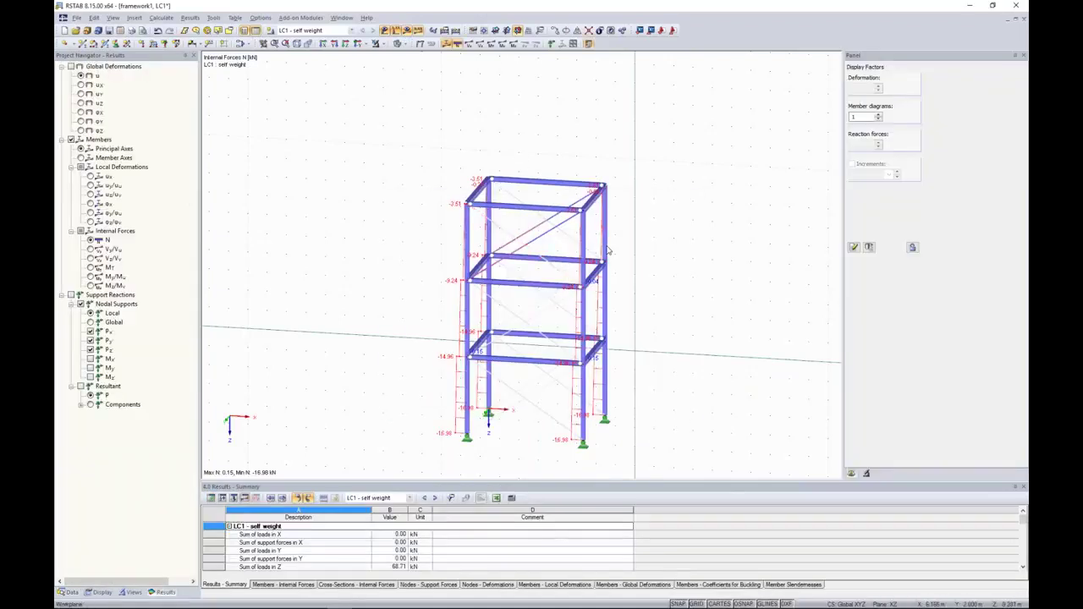
middle_click_drag(646, 174, 575, 166, "ctrl")
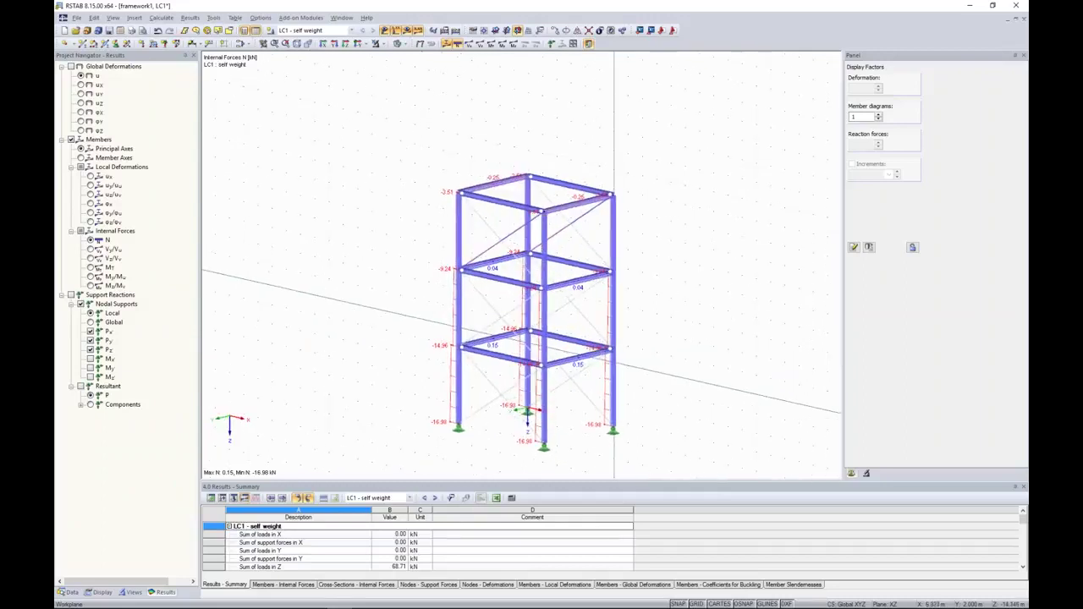
left_click(515, 236)
middle_click_drag(614, 154, 640, 128, "ctrl")
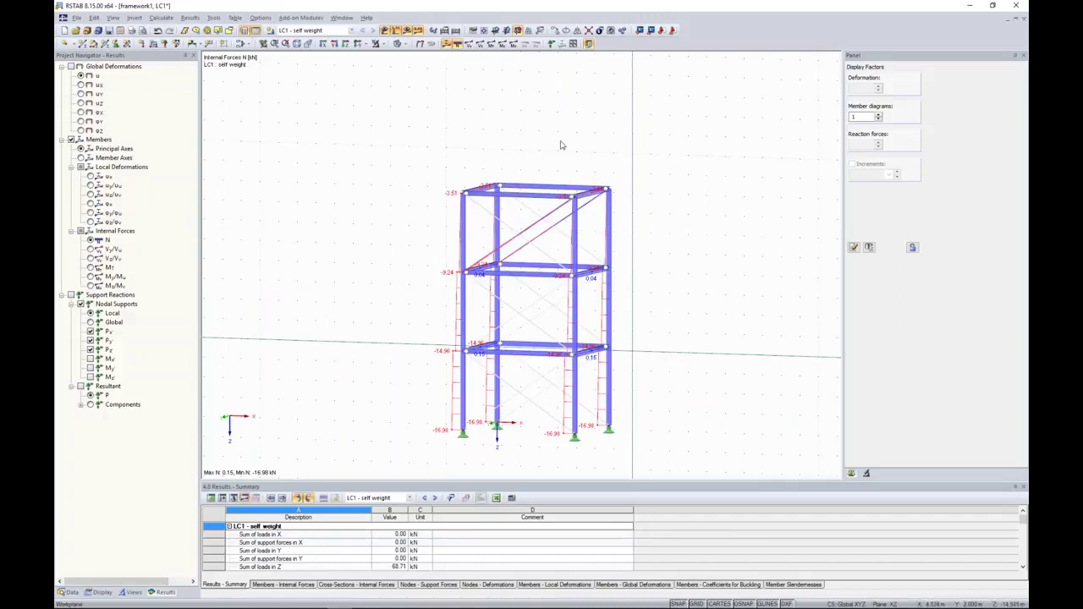
Step: Change the exceptional handling to assign reduced stiffness to failing members, with a stiffness reduction factor of 1000
left_click(160, 17)
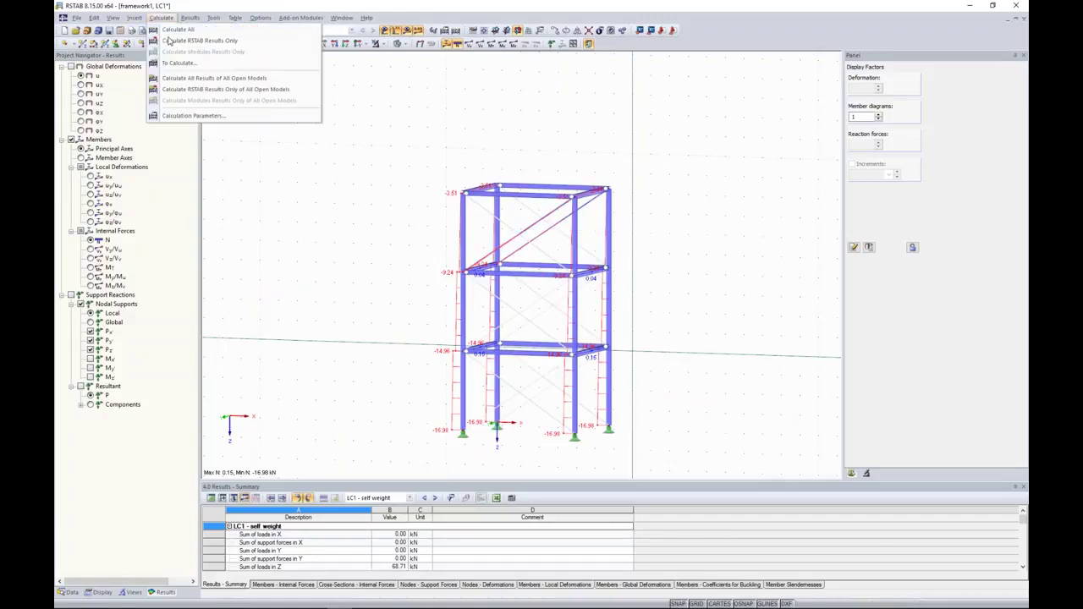
left_click(203, 115)
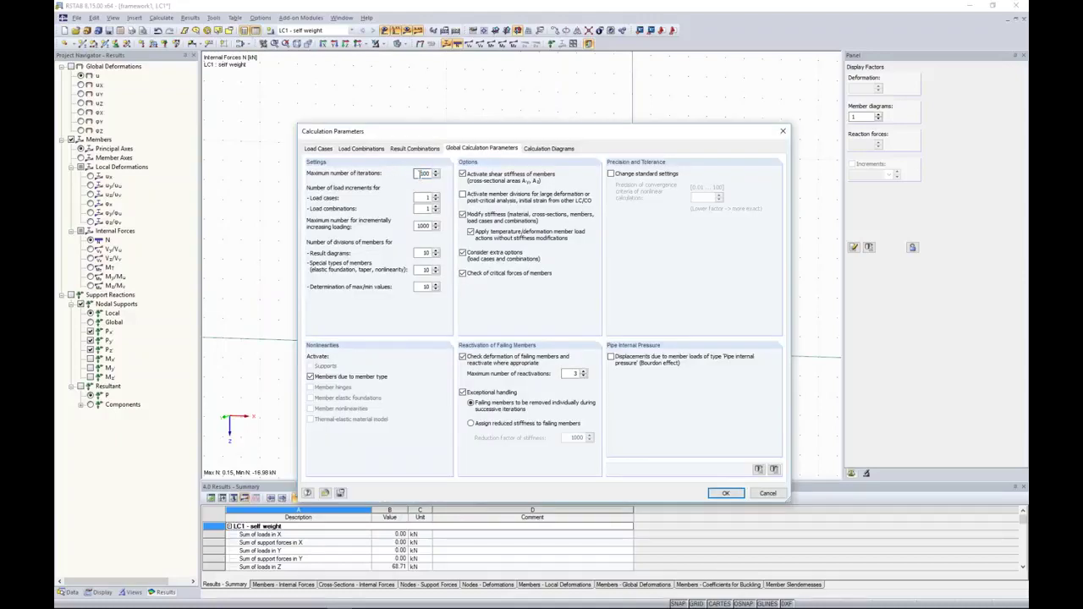
double_click(420, 174)
left_click(504, 425)
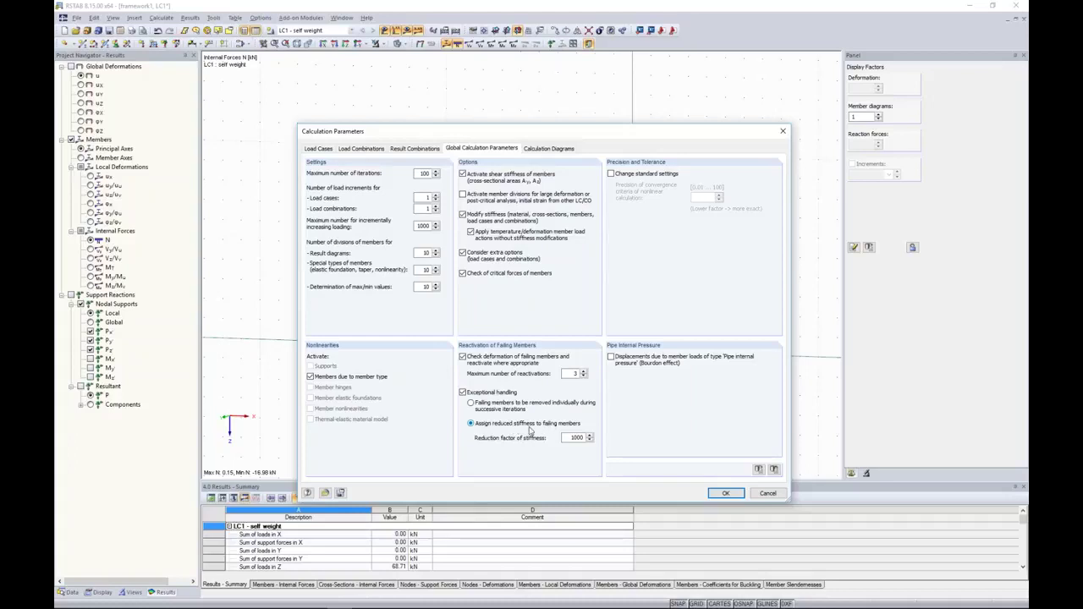
double_click(575, 437)
left_click(715, 495)
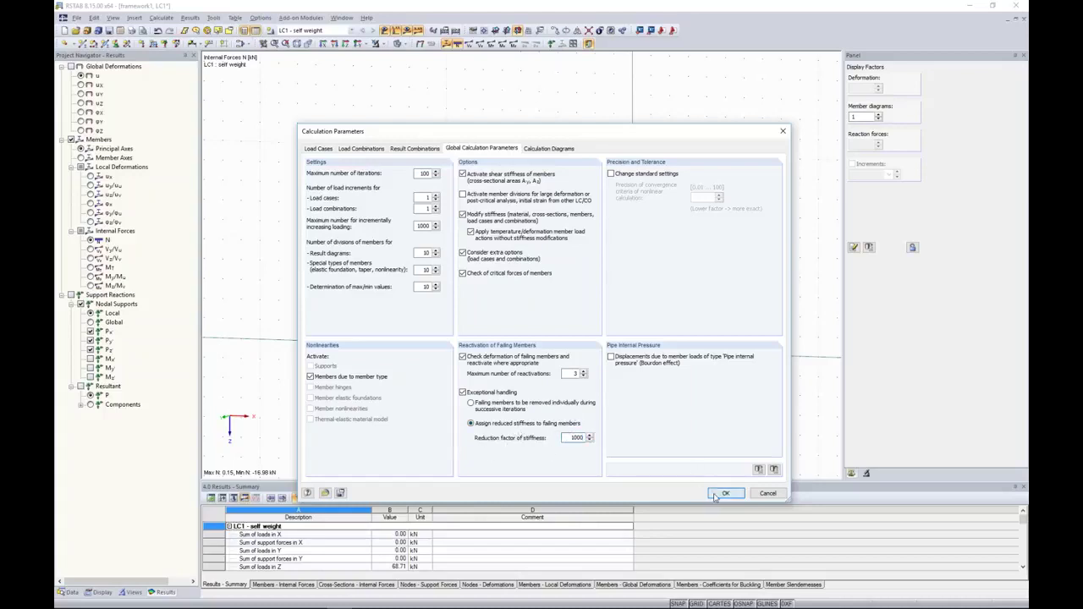
left_click(525, 338)
Step: Recalculate load case LC1 - self weight with reduced member stiffness and inspect the top storey's crossed diagonals
left_click(407, 31)
key("Return")
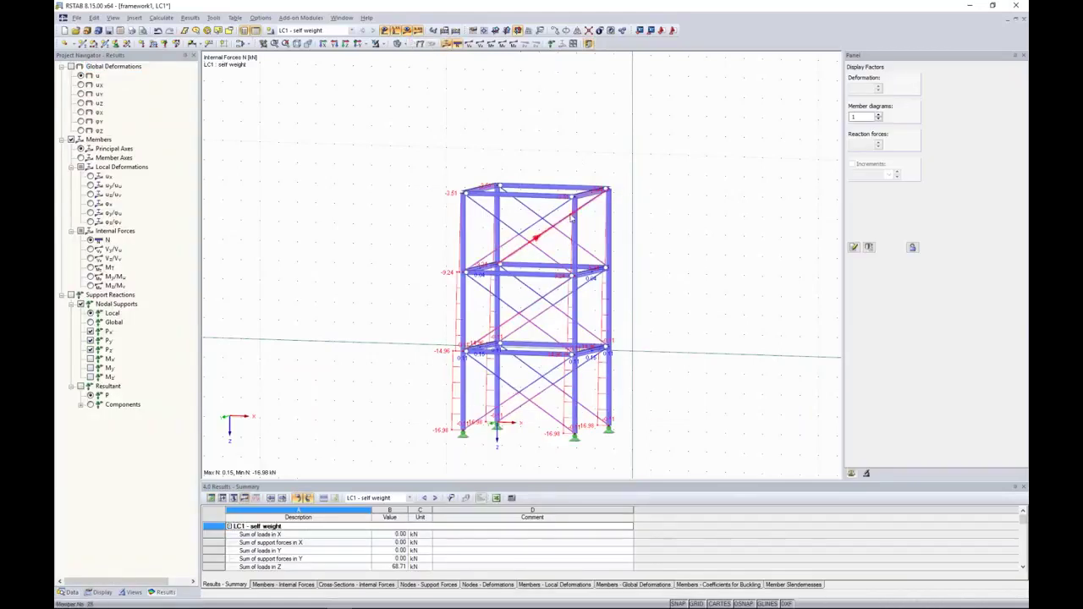
left_click_drag(566, 222, 505, 244)
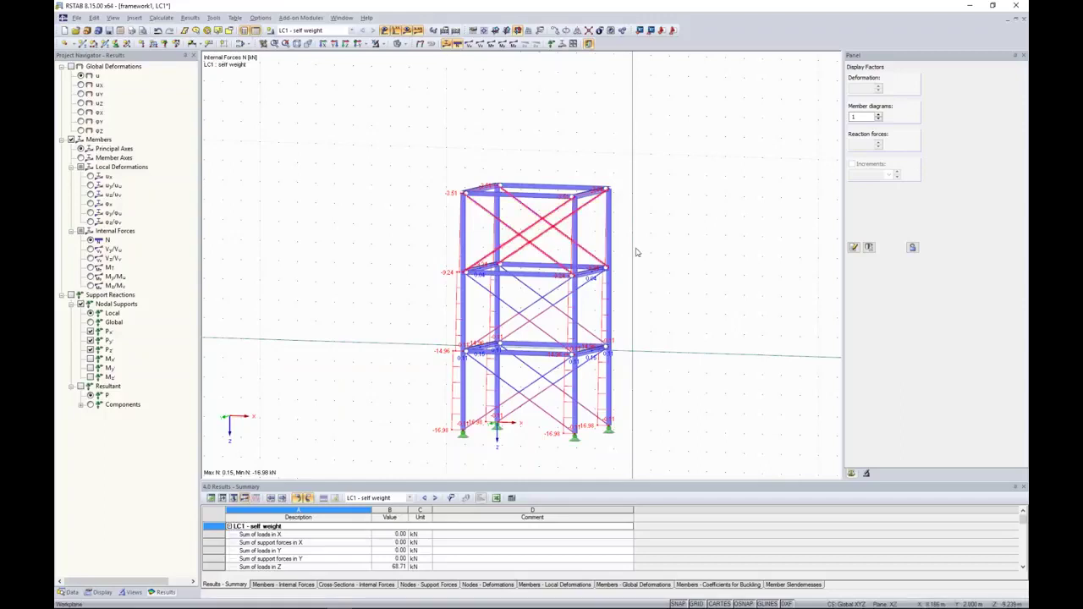
left_click(411, 184)
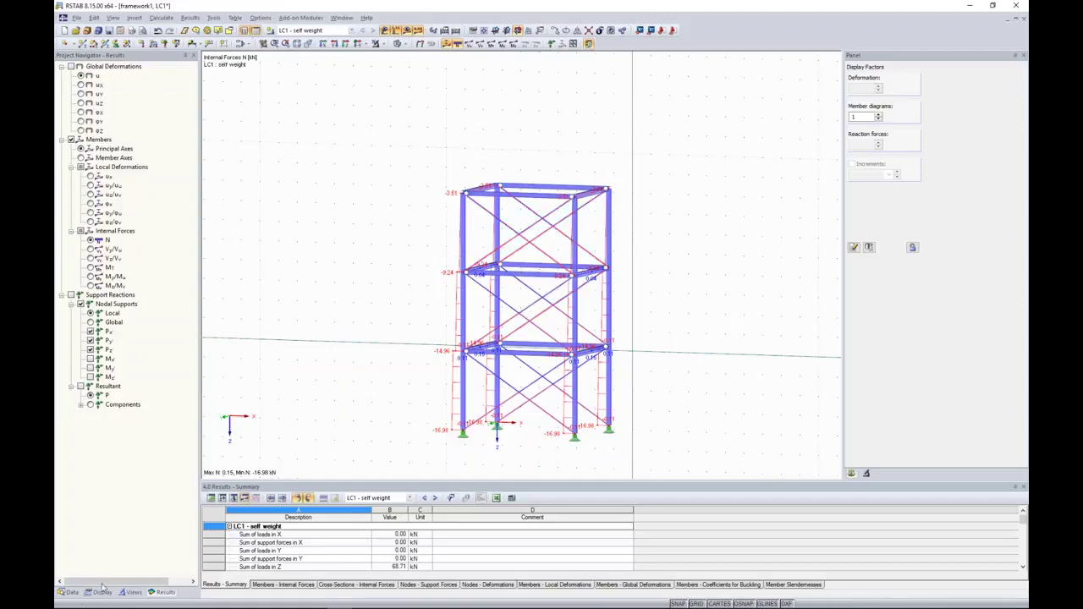
left_click(125, 592)
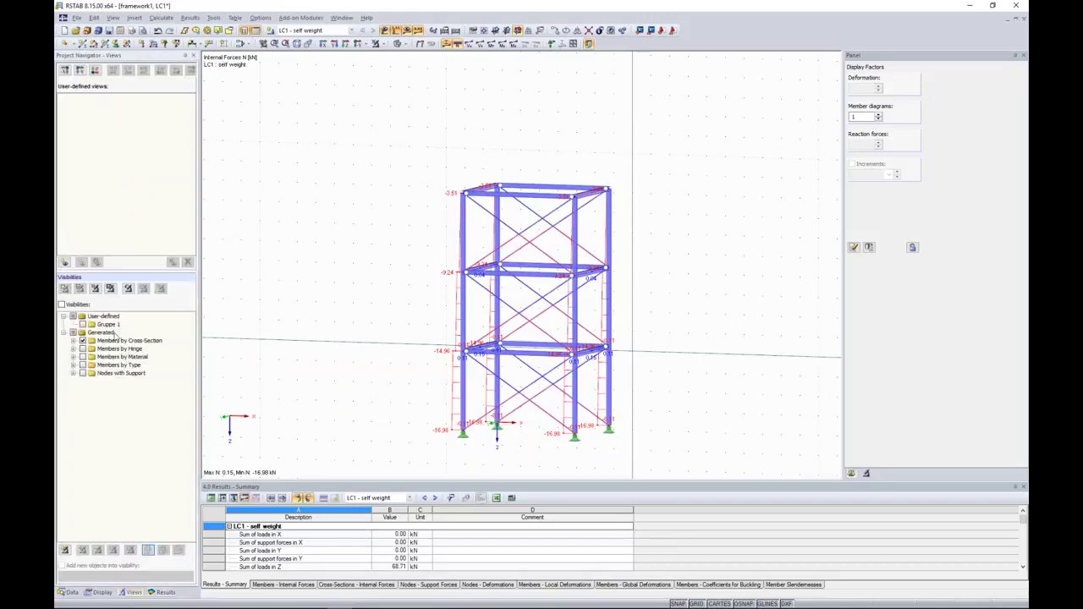
left_click(74, 364)
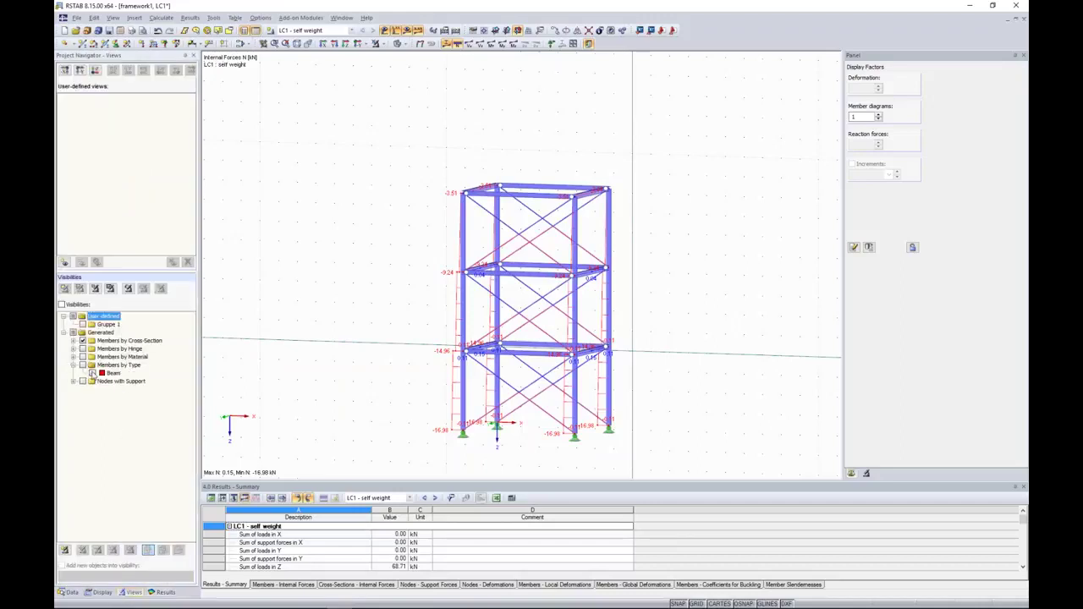
left_click(74, 365)
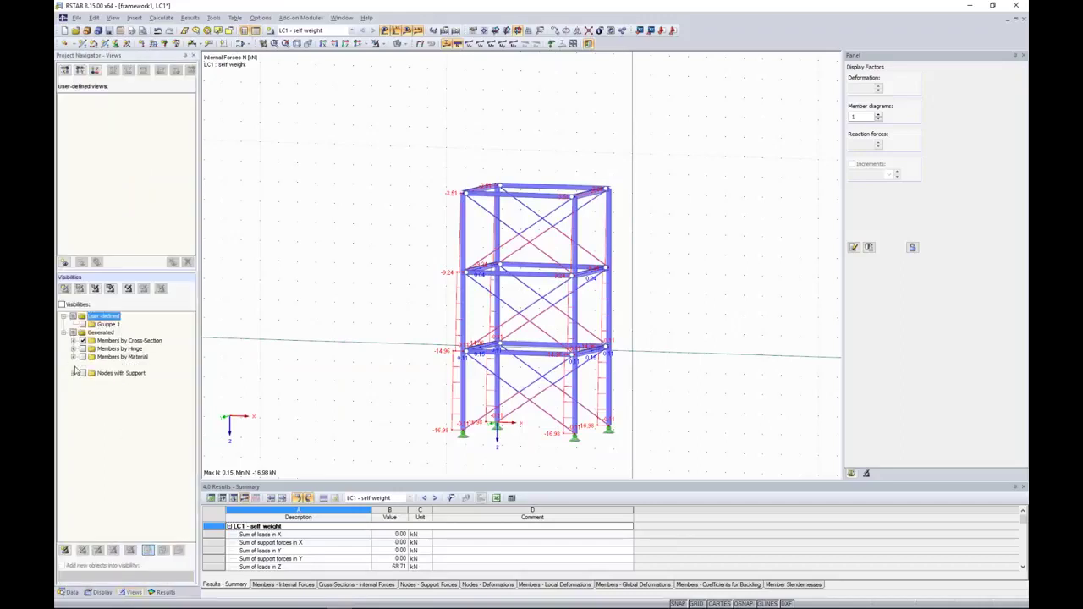
Step: Select all members of type Tension with a special selection and isolate them in the visibility mode
right_click(344, 244)
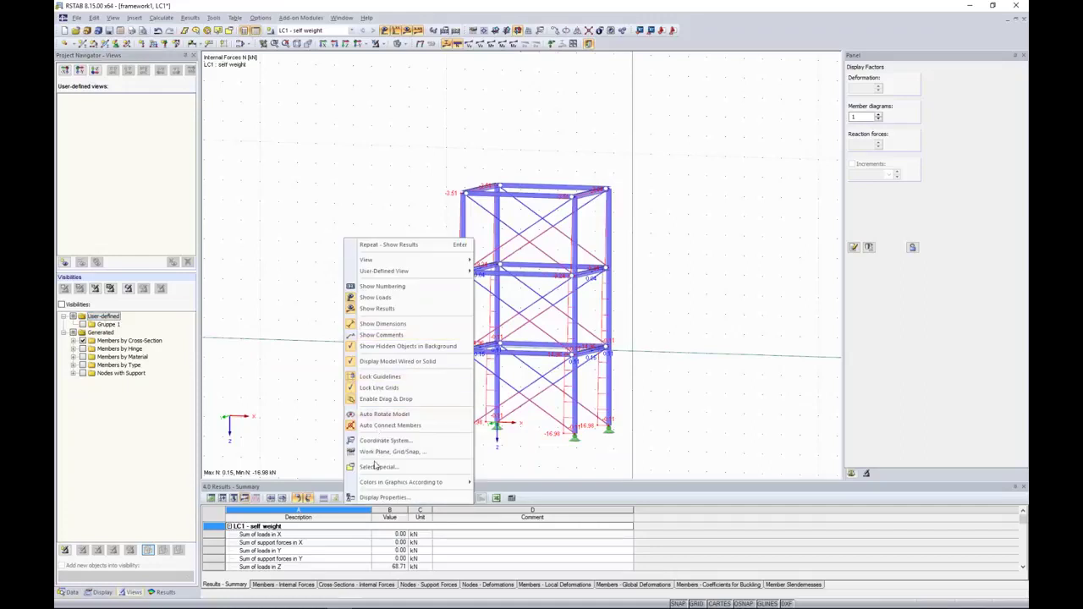
left_click(441, 468)
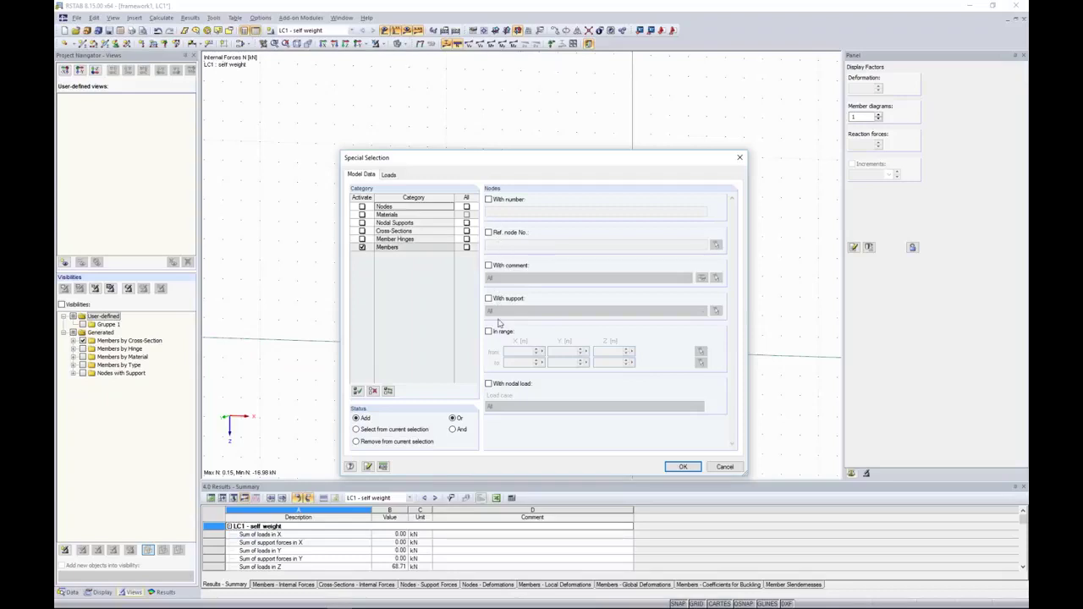
left_click(390, 248)
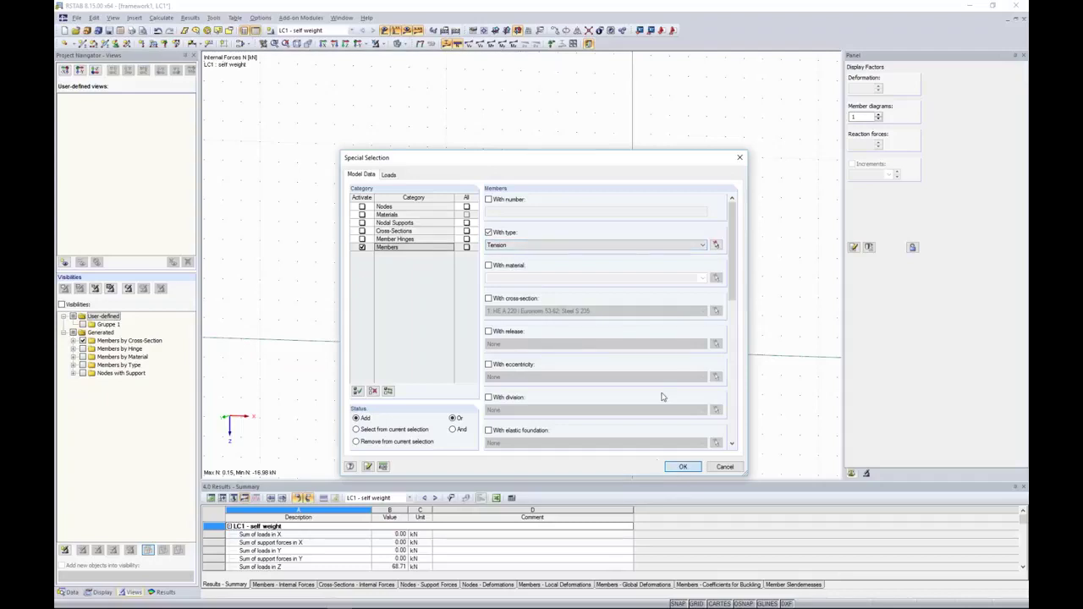
left_click(682, 466)
left_click(385, 45)
left_click(399, 55)
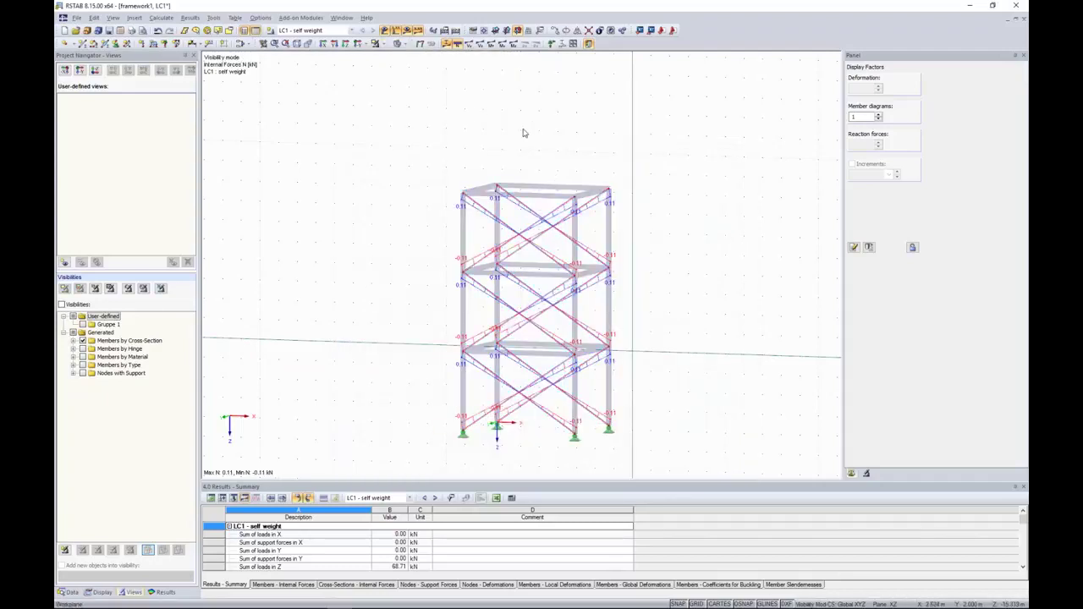
middle_click_drag(467, 160, 488, 155, "ctrl")
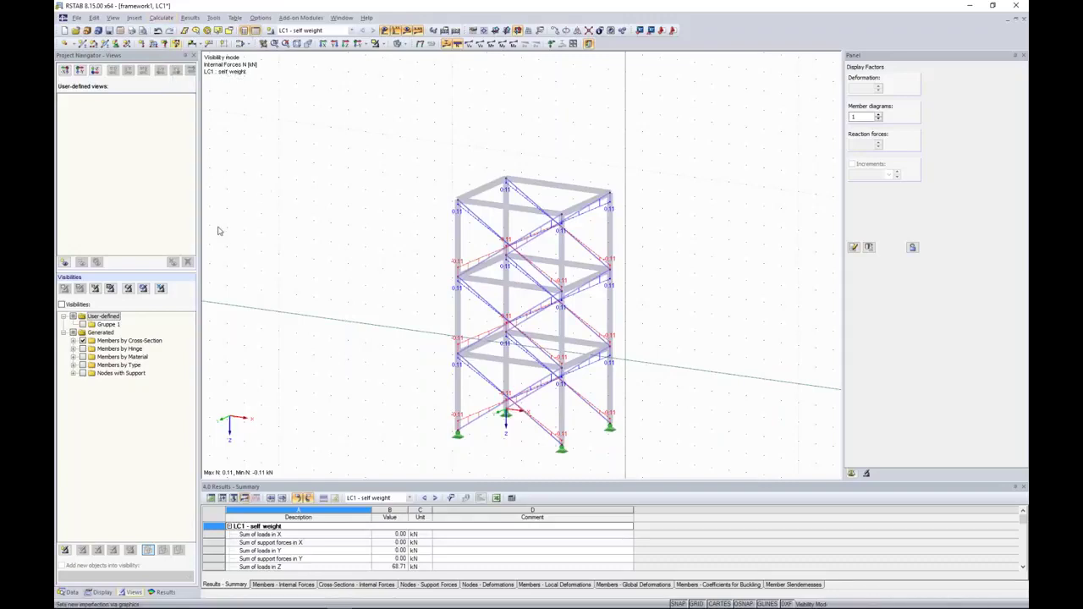
Step: Review a tension diagonal's member properties and the new member load settings for a uniform initial prestress of 1.000 kN
left_click(70, 595)
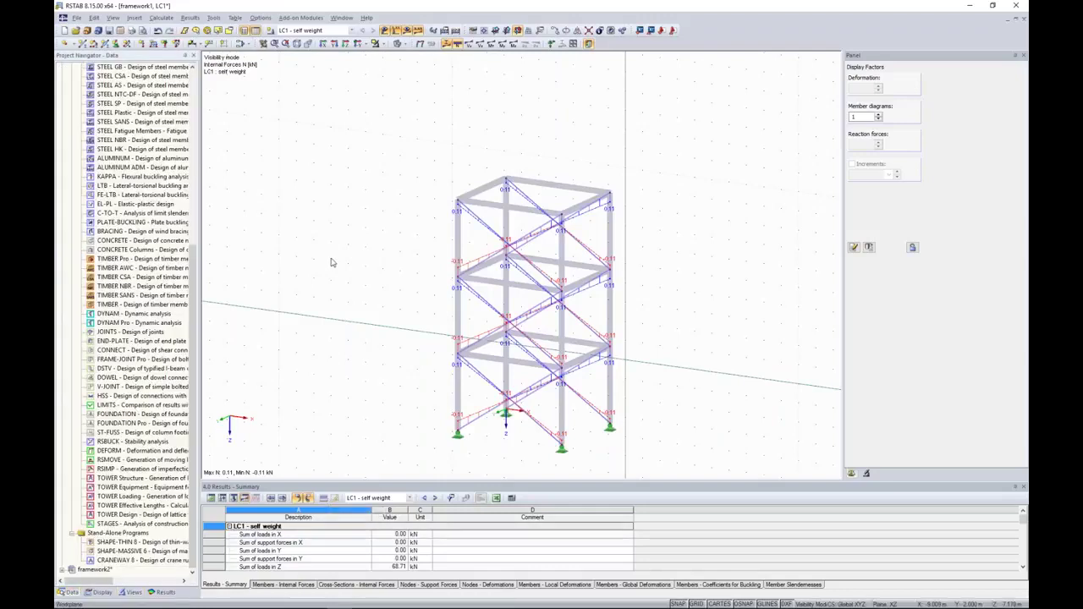
scroll(332, 264, "up", 5)
scroll(332, 263, "down", 4)
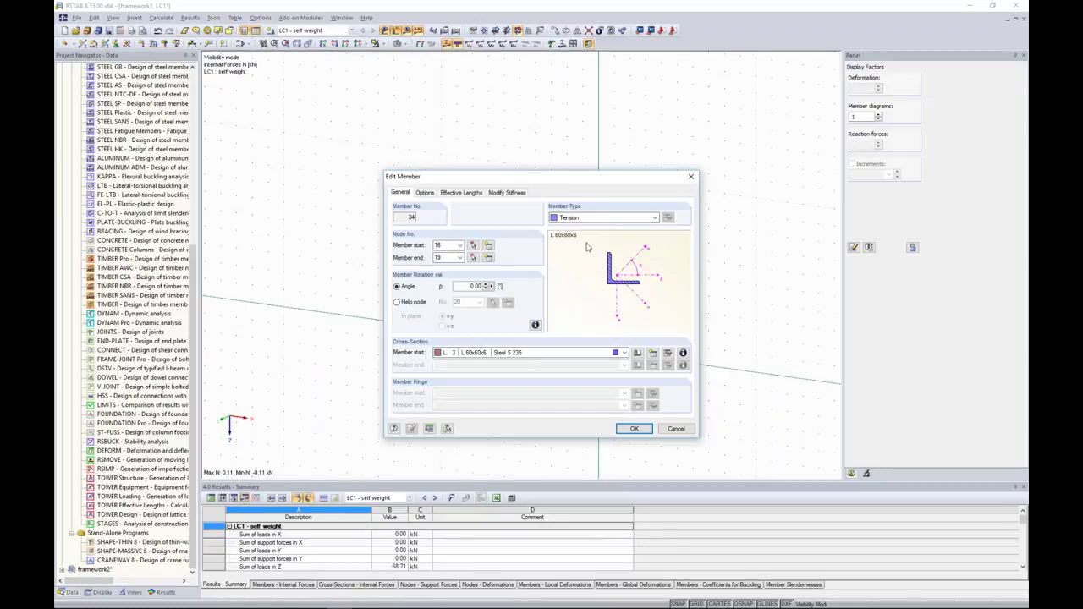
left_click(691, 178)
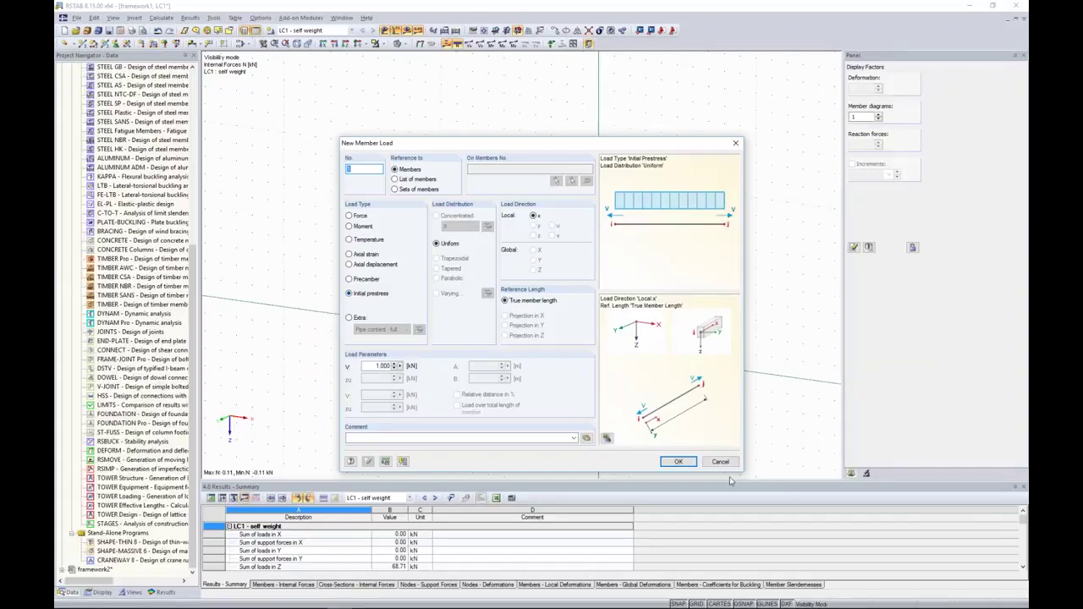
left_click(678, 461)
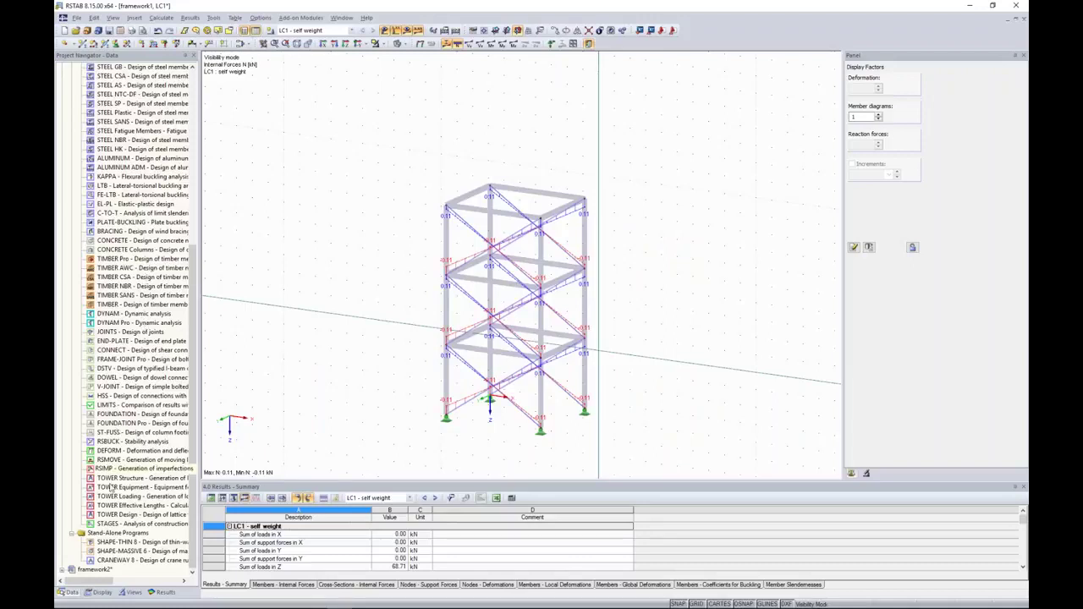
Step: Switch to the framework2 model and examine its two braced towers and the connecting truss bridge
double_click(93, 570)
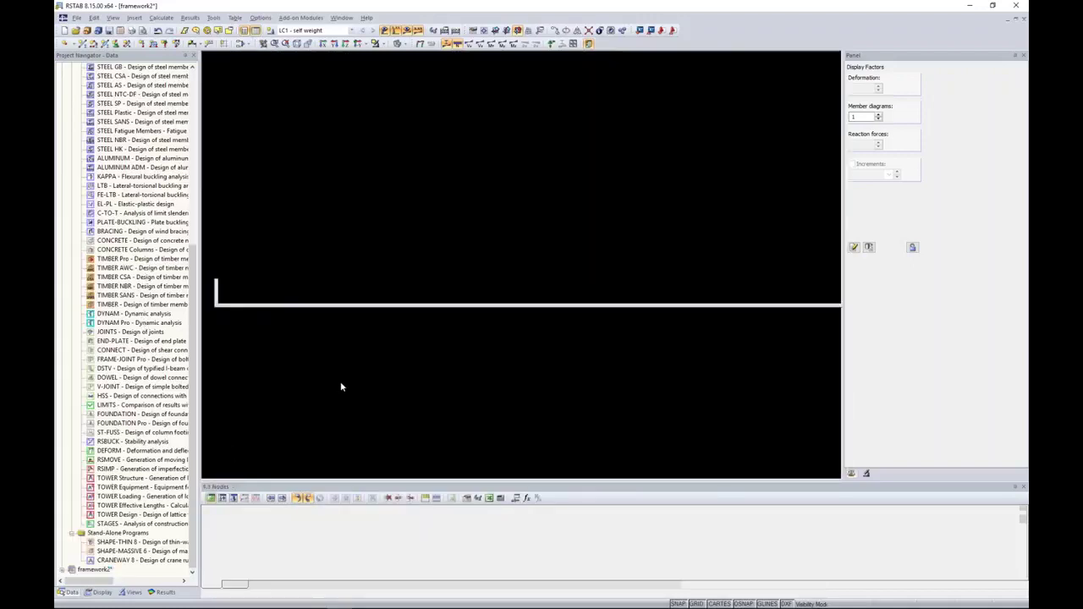
scroll(507, 292, "down", 4)
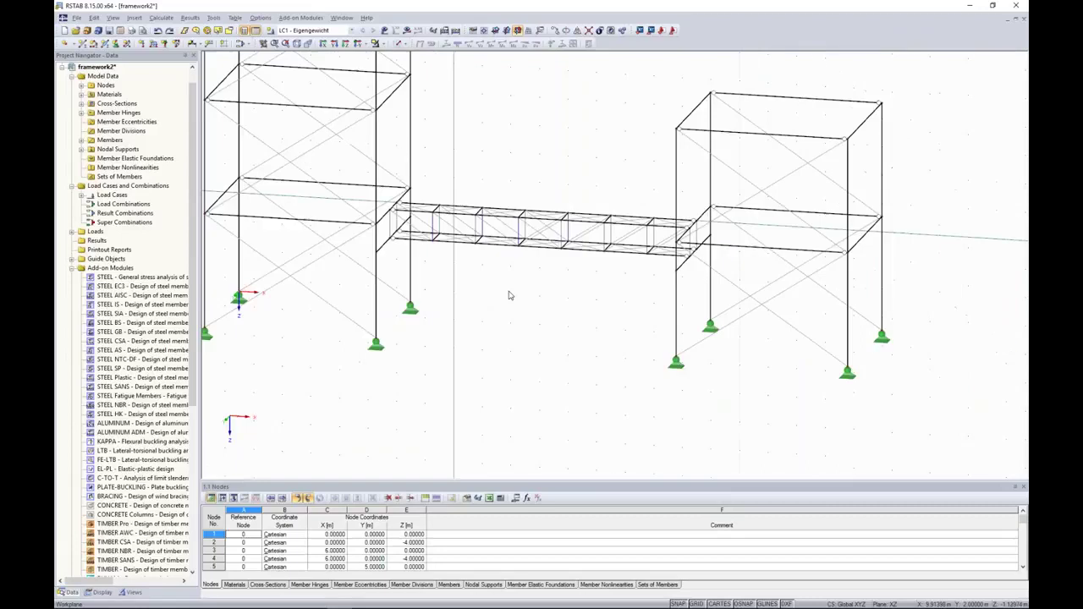
scroll(514, 144, "down", 2)
middle_click_drag(546, 104, 543, 207)
left_click_drag(310, 104, 460, 378)
left_click_drag(586, 211, 763, 362)
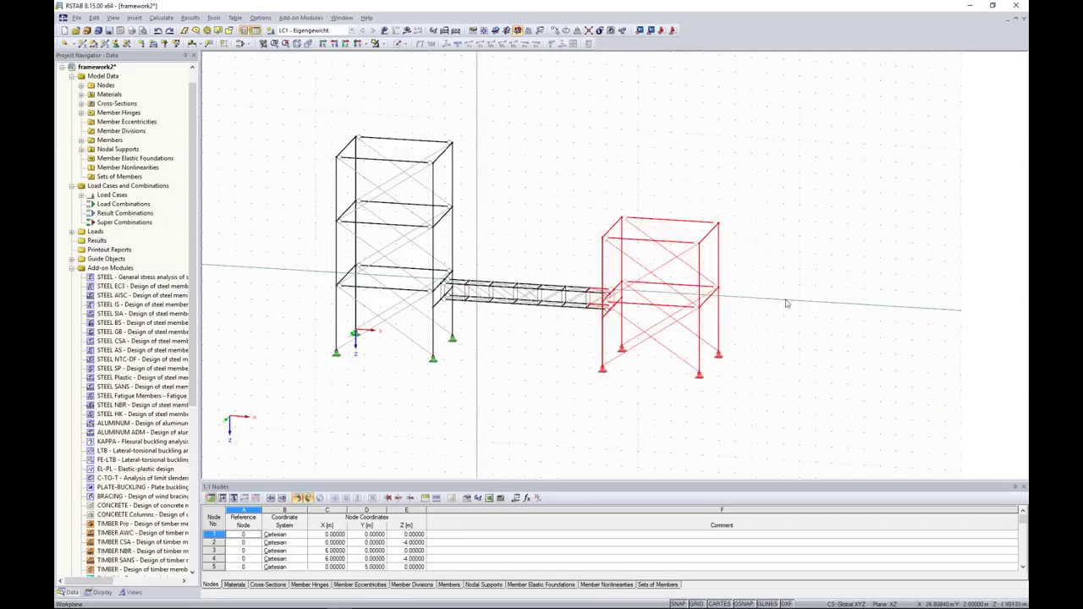
left_click(760, 169)
middle_click_drag(702, 172, 663, 177, "ctrl")
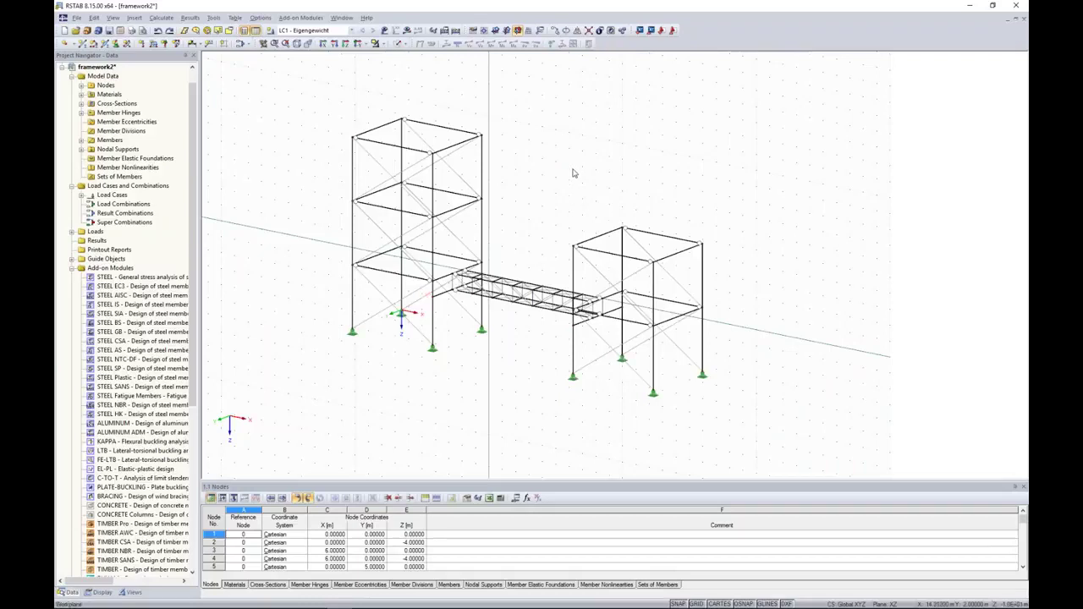
Step: Display the global deformations for load case LC1 - Eigengewicht and inspect the connecting bridge around mid-span
left_click(407, 30)
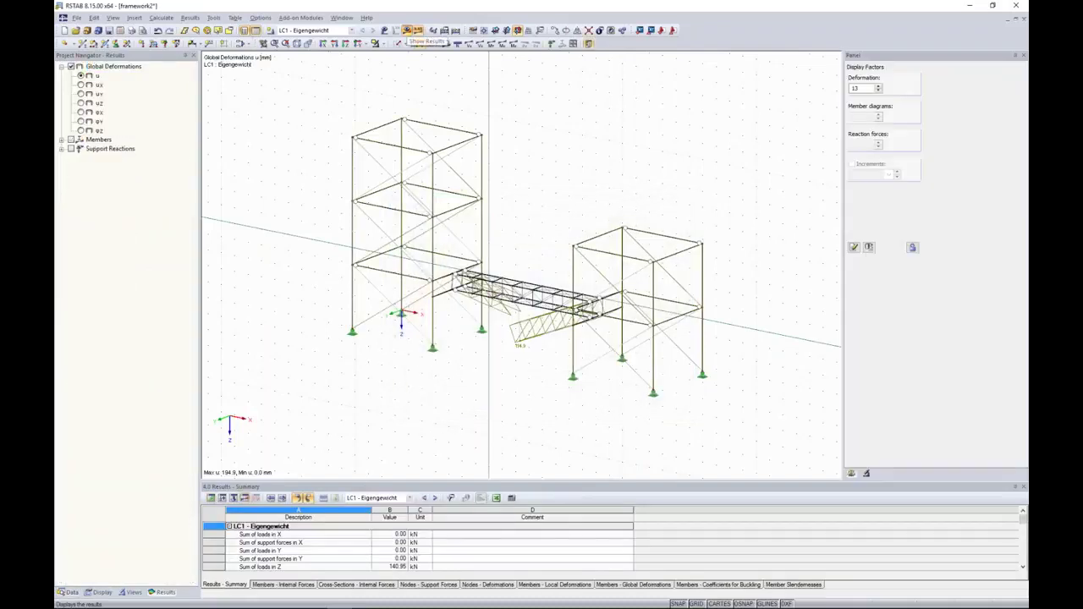
scroll(520, 296, "up", 4)
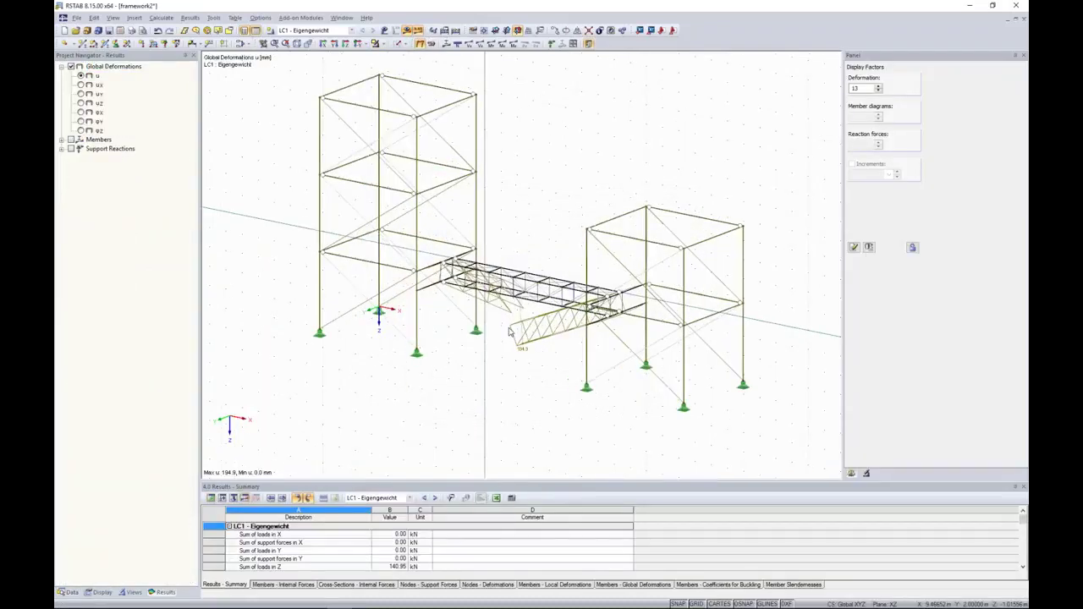
scroll(521, 301, "up", 1)
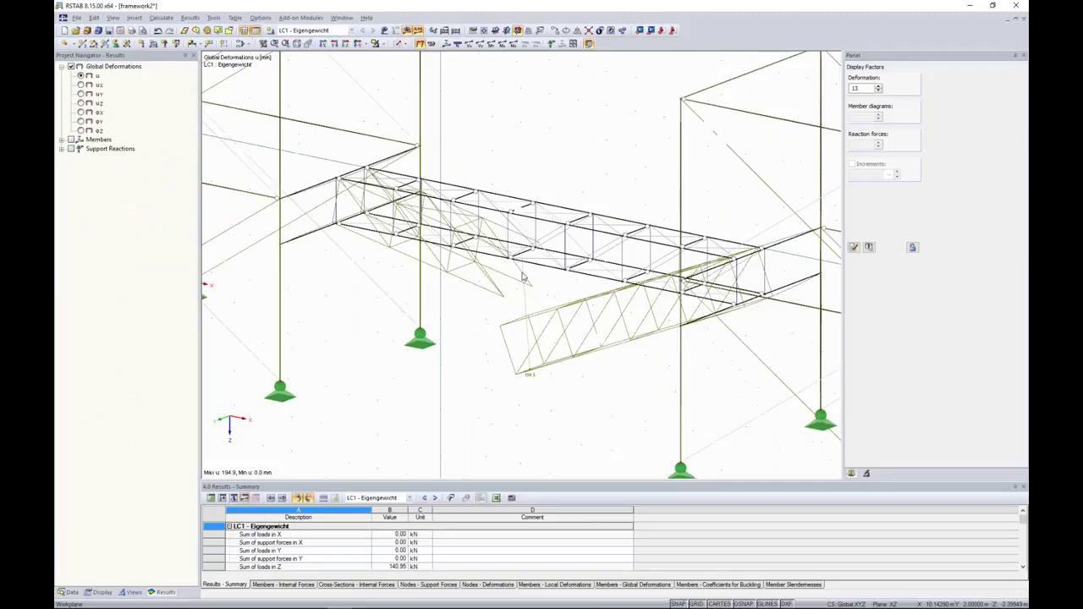
scroll(499, 304, "up", 1)
middle_click_drag(469, 335, 530, 333, "ctrl")
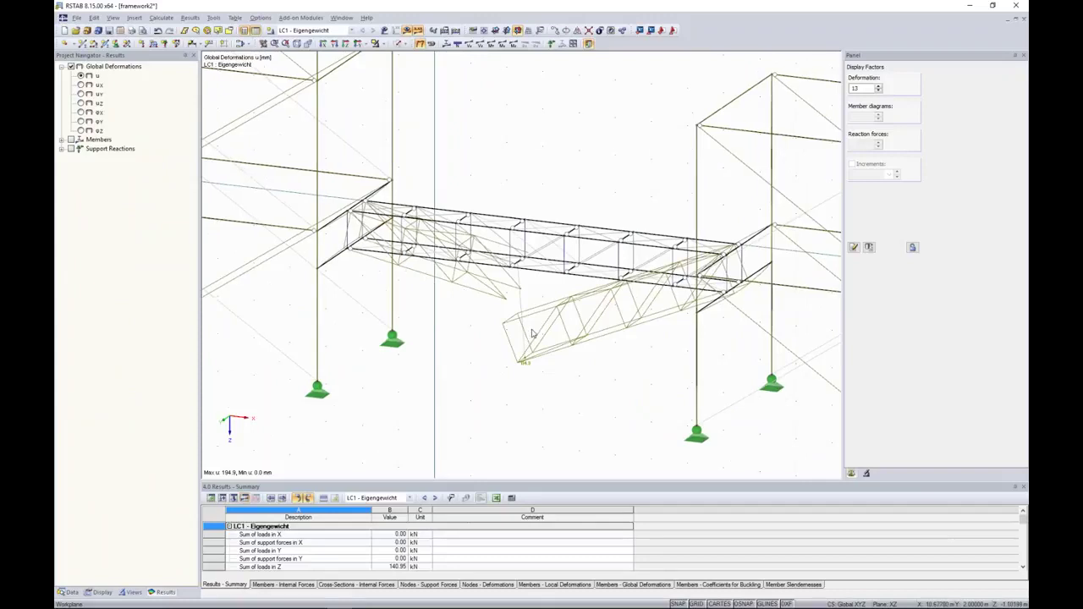
scroll(546, 170, "down", 1)
scroll(554, 156, "down", 1)
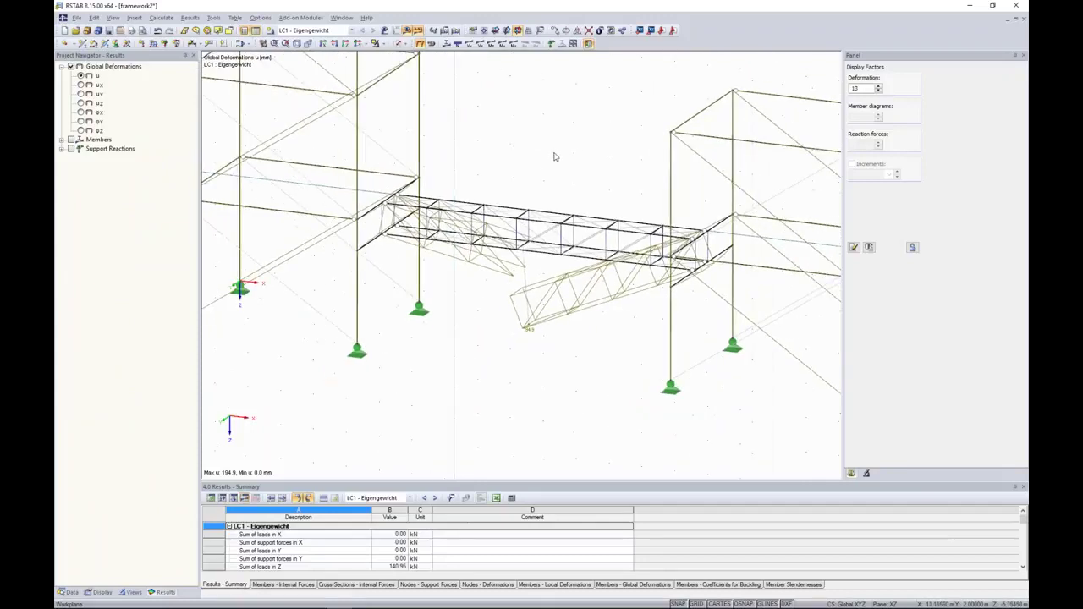
scroll(549, 184, "down", 4)
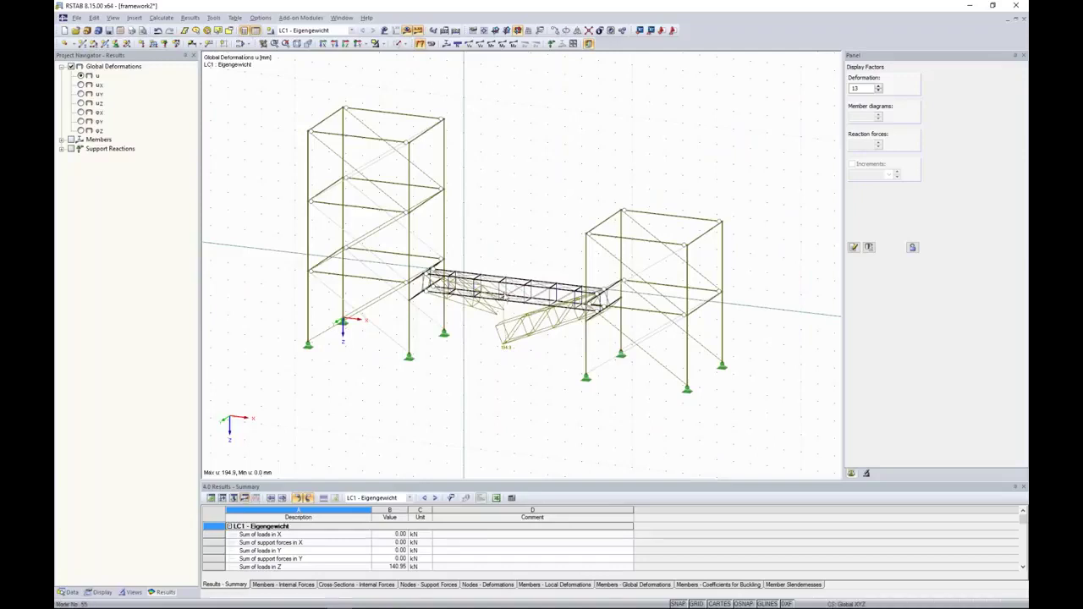
Step: Run the model check for independent systems and highlight each listed group in the model in turn
left_click(214, 18)
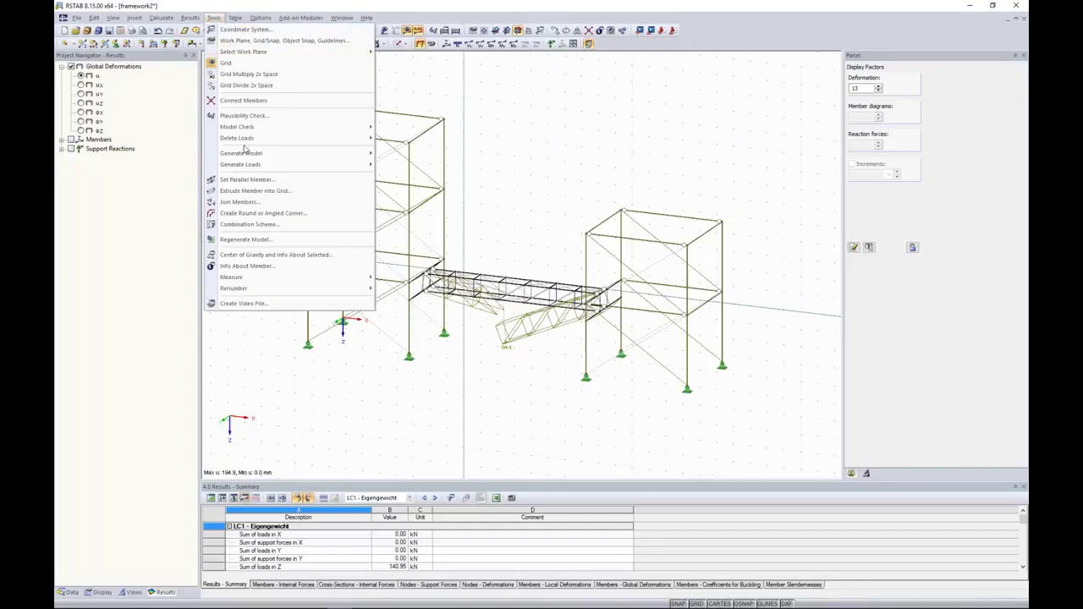
mouse_move(245, 131)
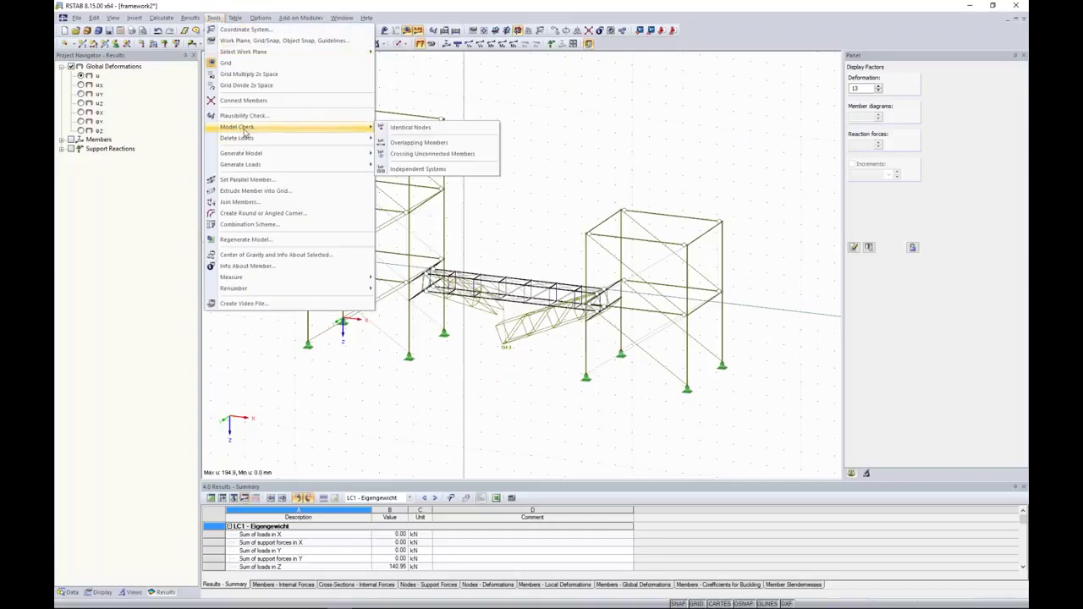
left_click(434, 155)
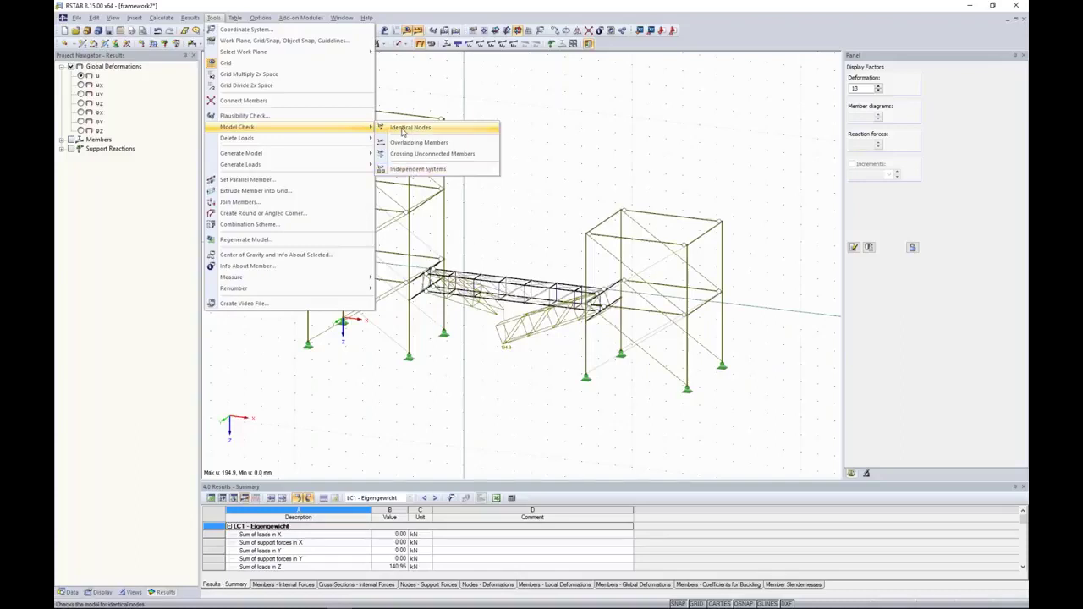
left_click(418, 170)
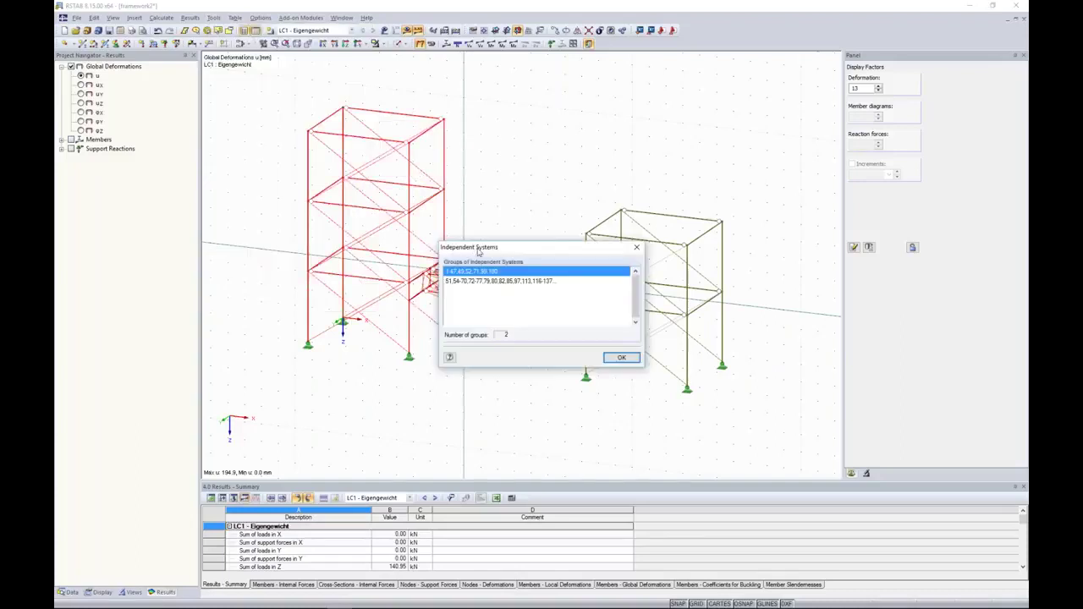
left_click_drag(486, 250, 470, 367)
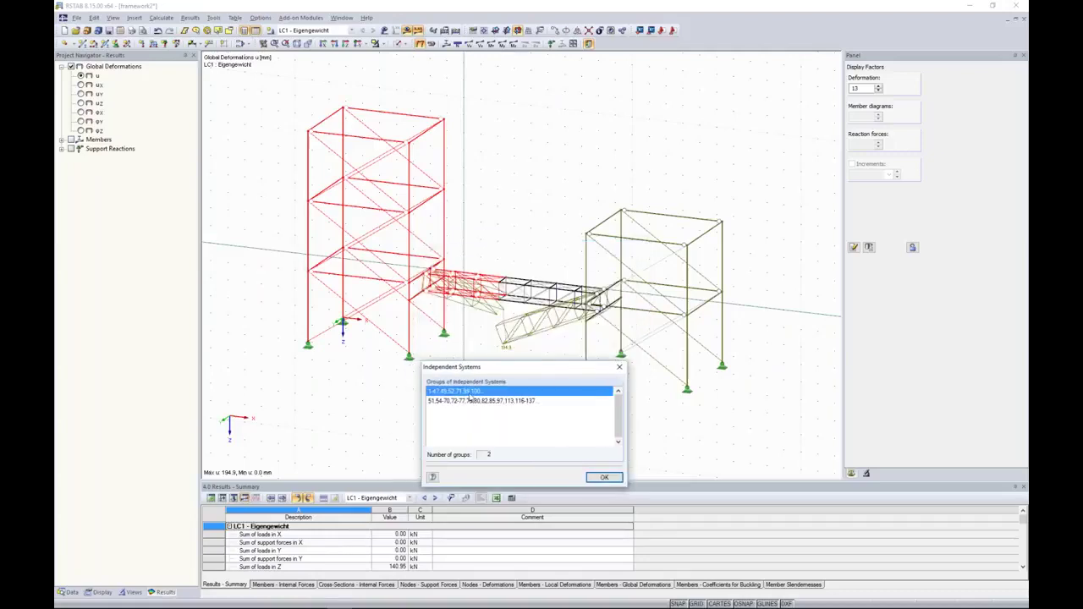
left_click(479, 401)
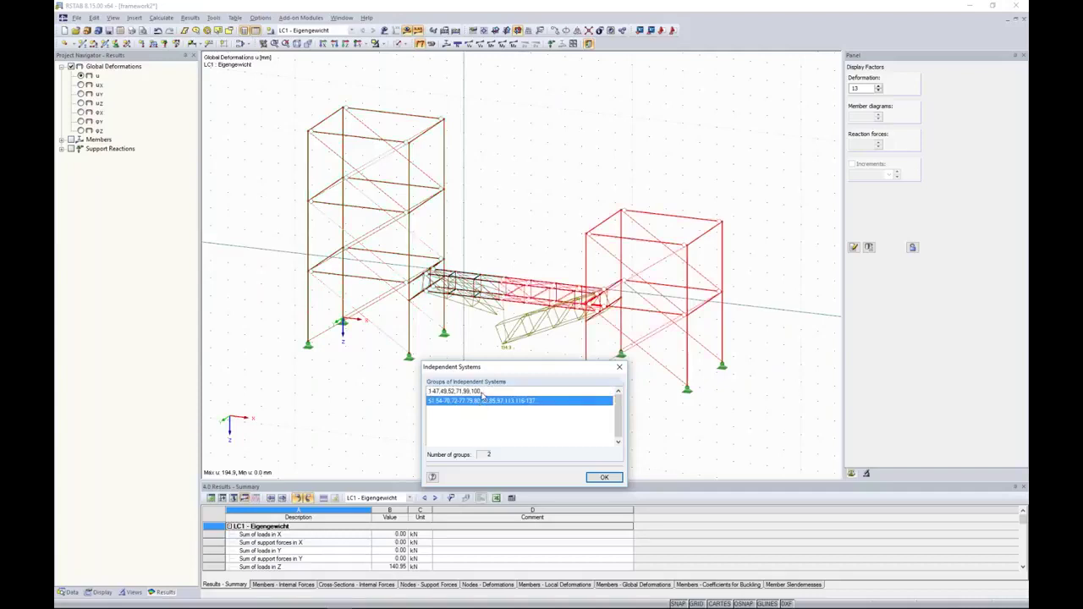
left_click(481, 393)
left_click(479, 403)
left_click(478, 392)
left_click(480, 401)
left_click(604, 477)
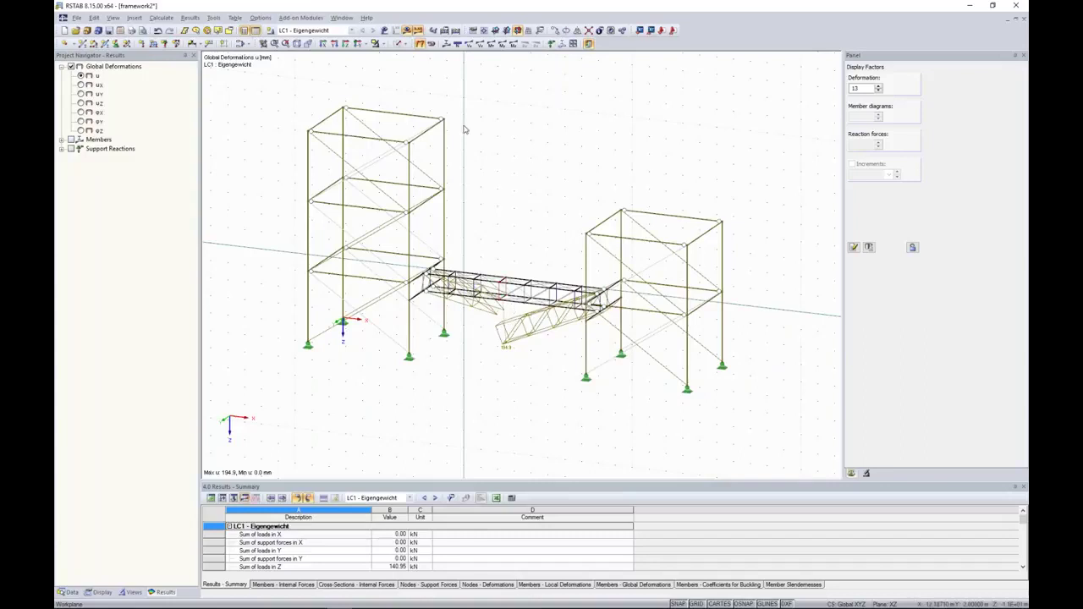
Step: Run the model check for identical nodes with a 0.0005 m tolerance and locate the listed node groups on the bridge
left_click(212, 17)
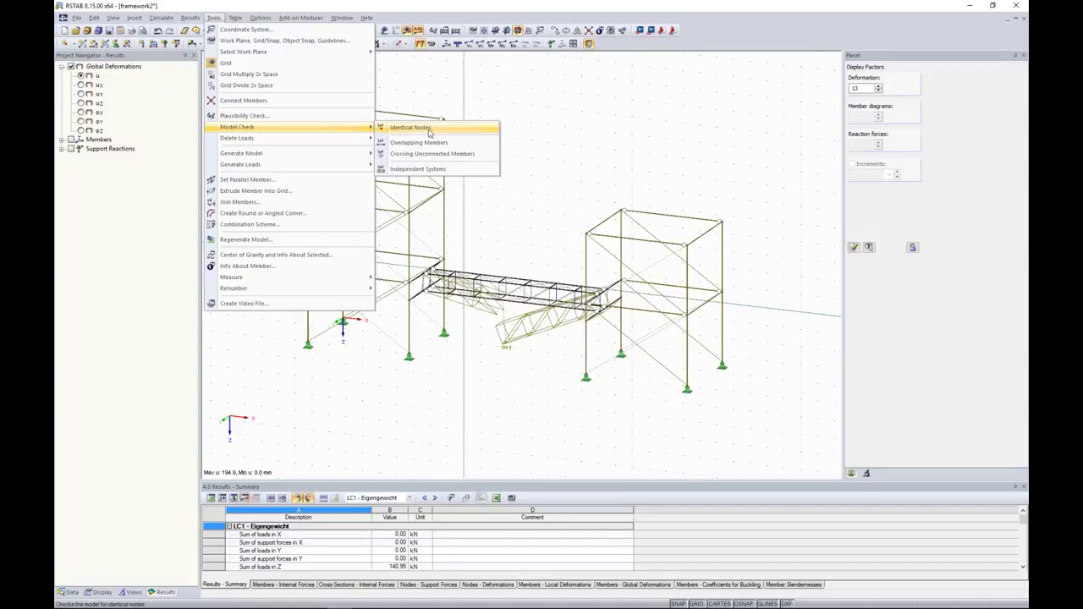
left_click(416, 129)
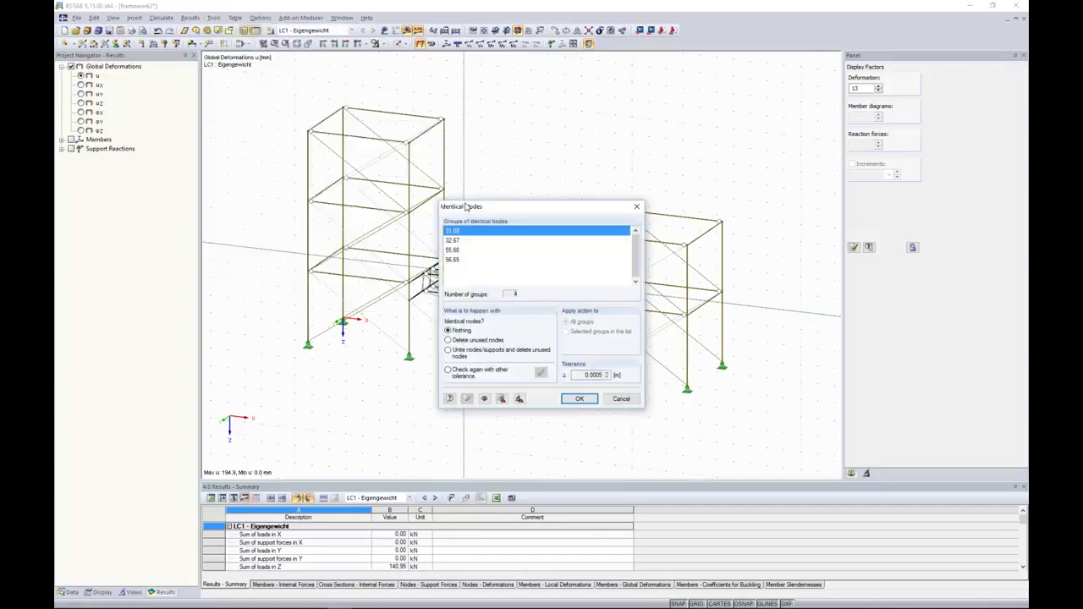
left_click_drag(495, 208, 298, 233)
left_click(266, 265)
left_click(266, 274)
left_click(267, 256)
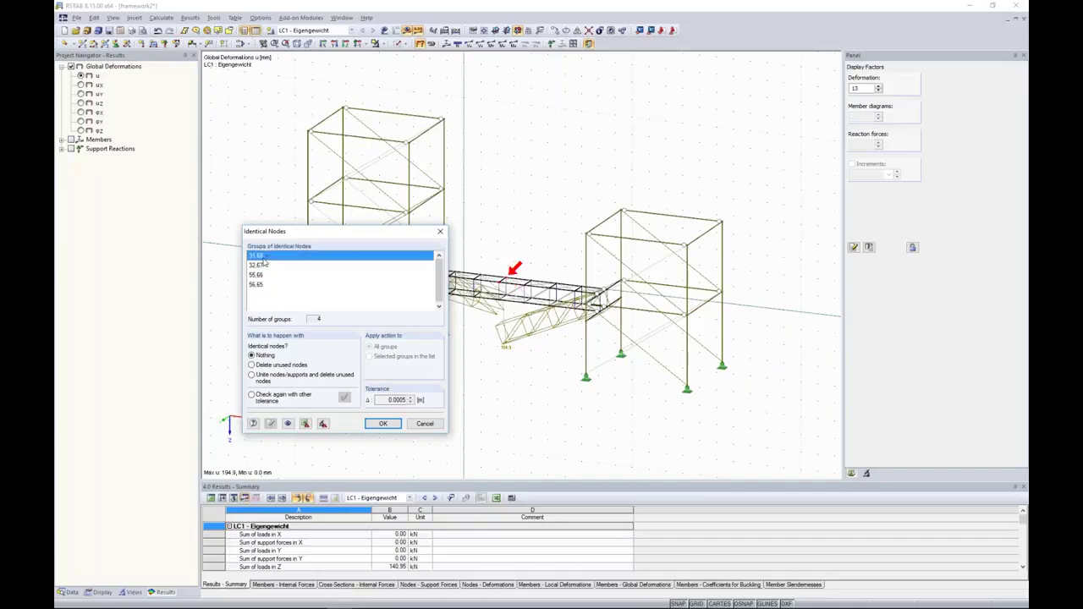
left_click_drag(385, 400, 405, 401)
left_click(258, 266)
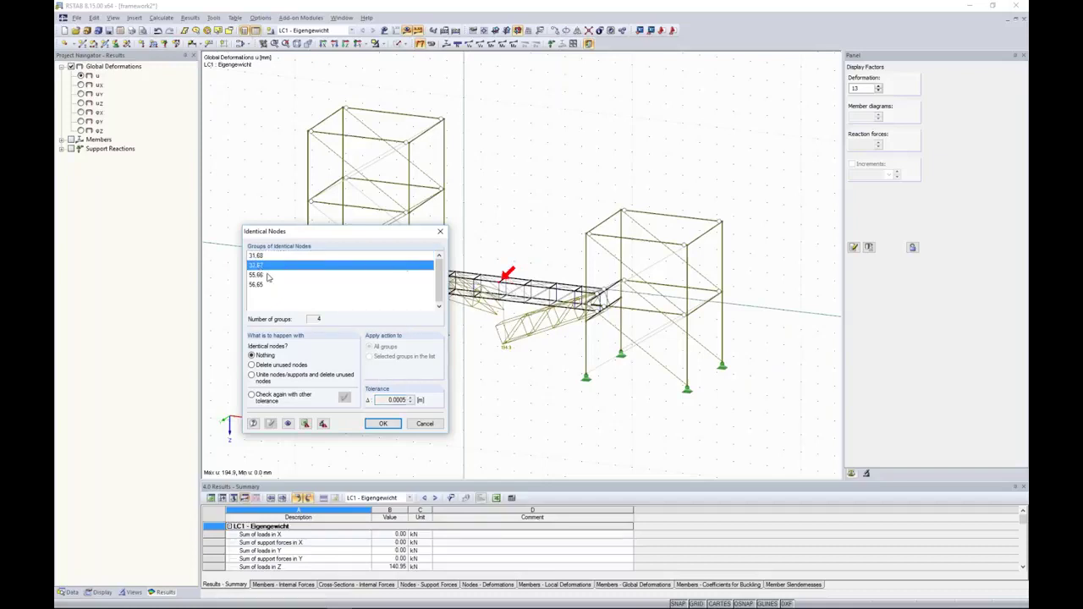
double_click(391, 399)
left_click(388, 426)
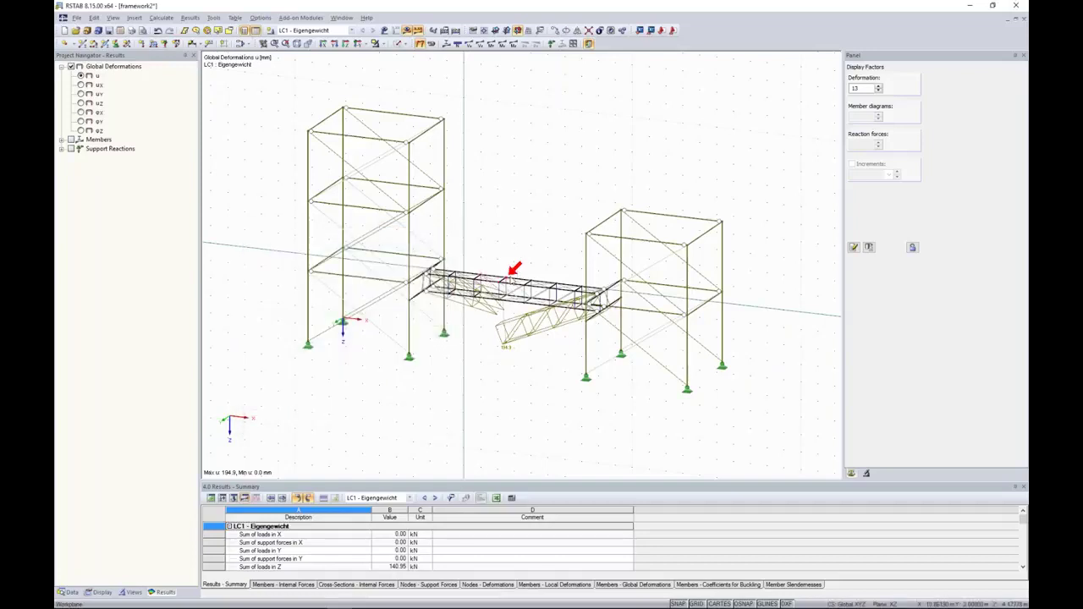
Step: Select the marked duplicate node on the bridge's upper chord and accept deleting all results for the model change
scroll(512, 279, "up", 5)
scroll(506, 282, "up", 5)
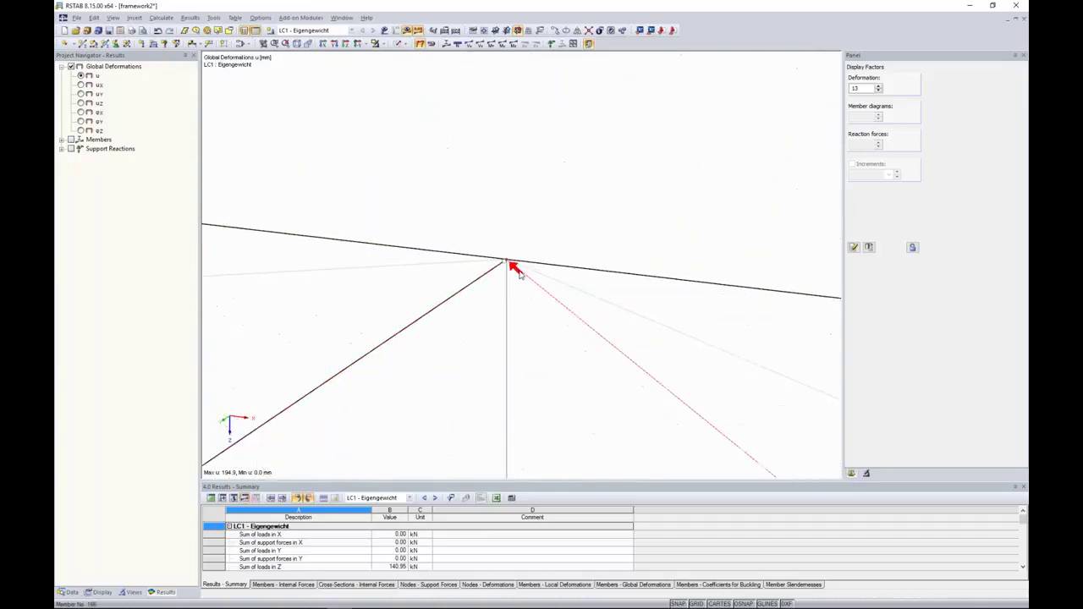
scroll(512, 267, "up", 5)
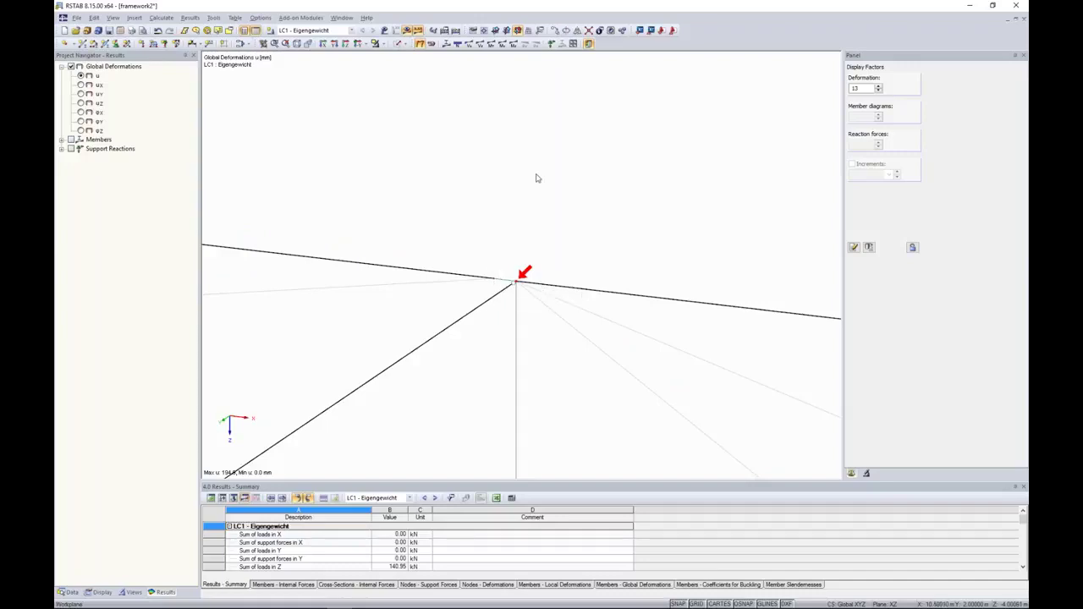
left_click(518, 285)
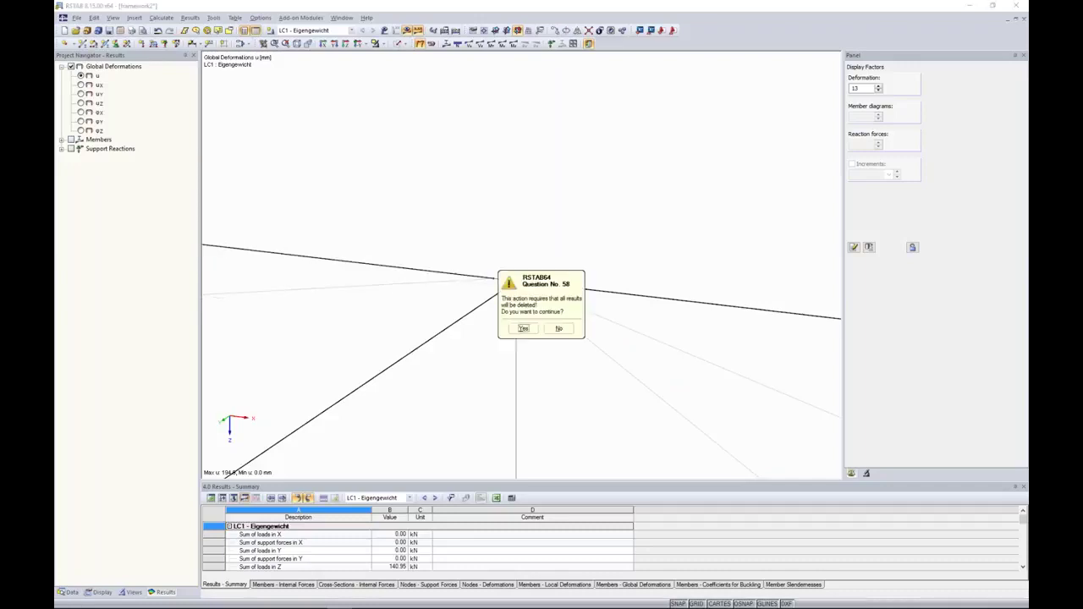
left_click(522, 328)
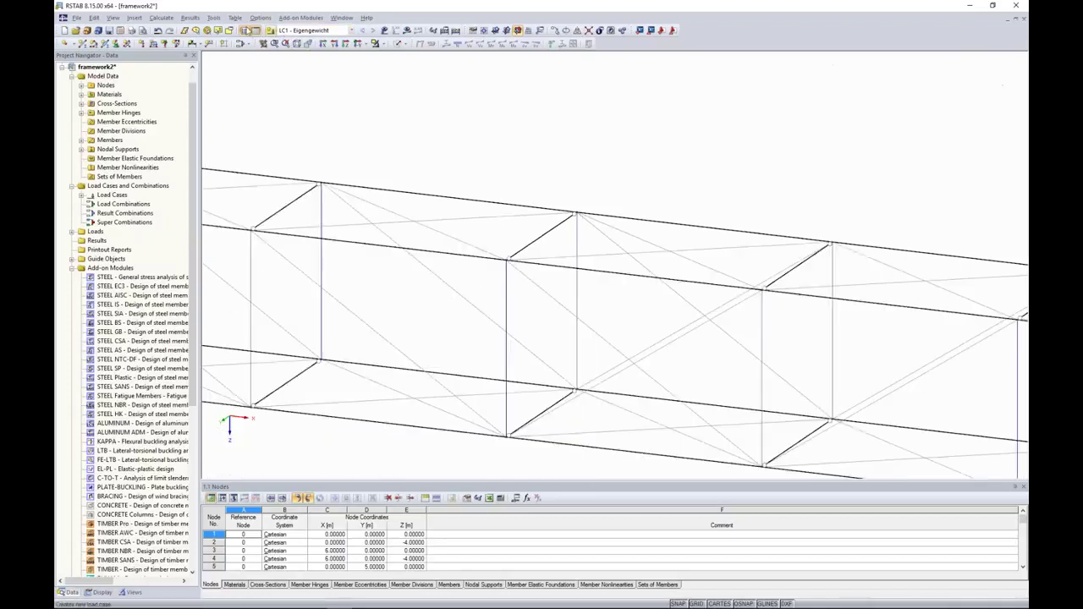
Step: Check the model for identical nodes and unite the nodes/supports of the listed groups, deleting the unused nodes
left_click(214, 17)
mouse_move(256, 128)
left_click(414, 128)
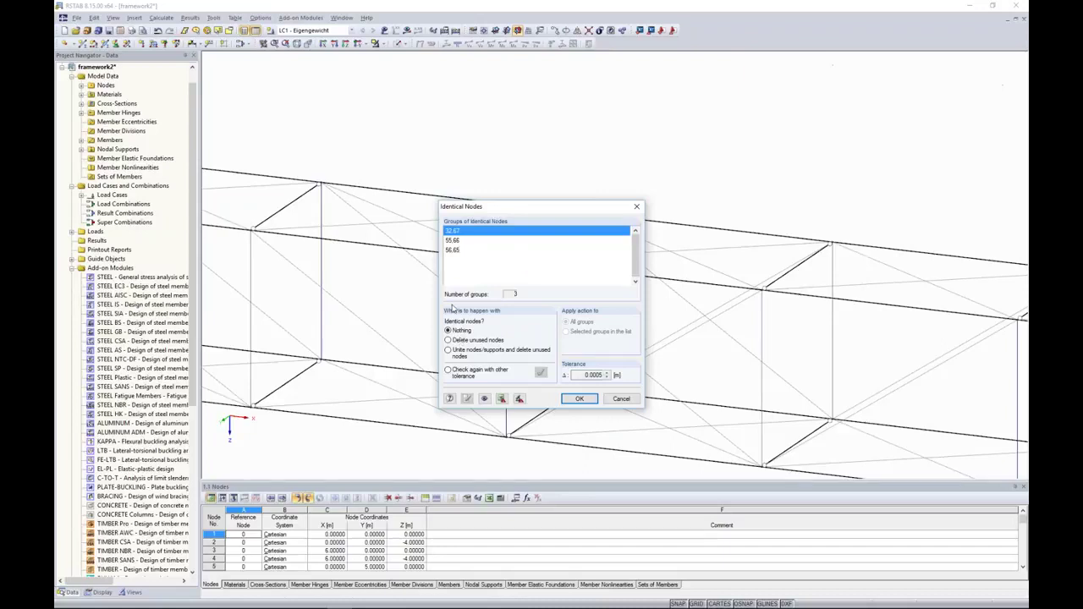
left_click(467, 355)
left_click(579, 399)
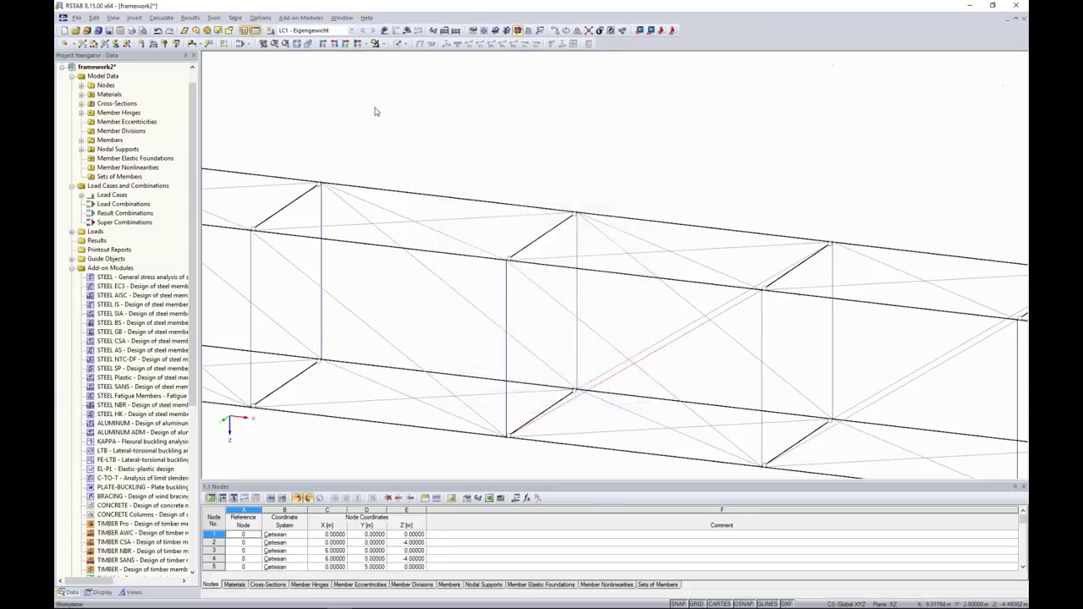
Step: Recalculate load case LC1 - Eigengewicht and examine the global deformations of the bridge and both adjoining frames
left_click(407, 31)
left_click(523, 325)
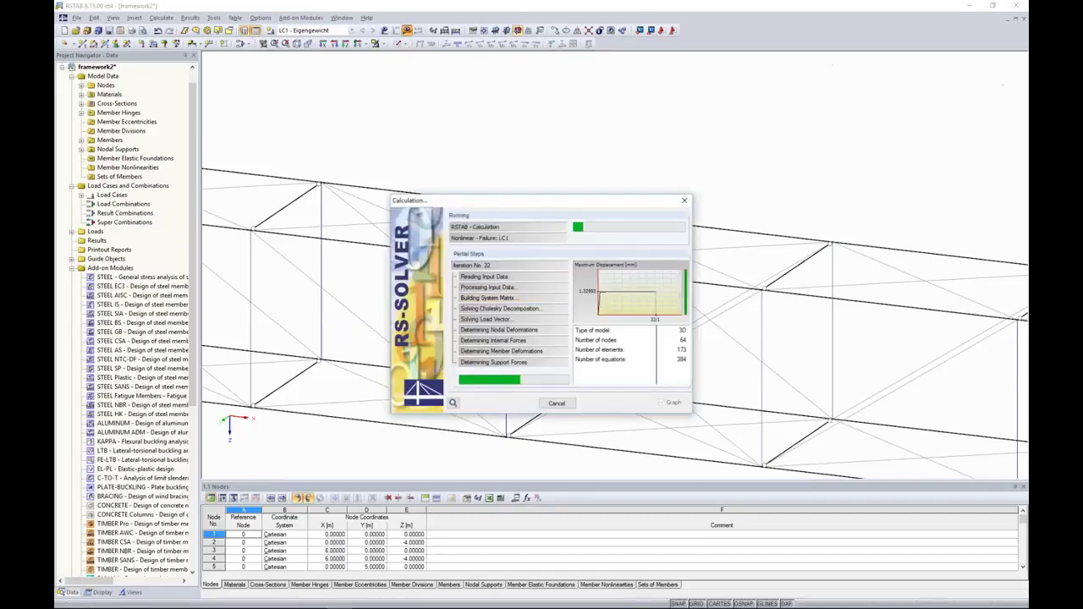
scroll(599, 221, "down", 4)
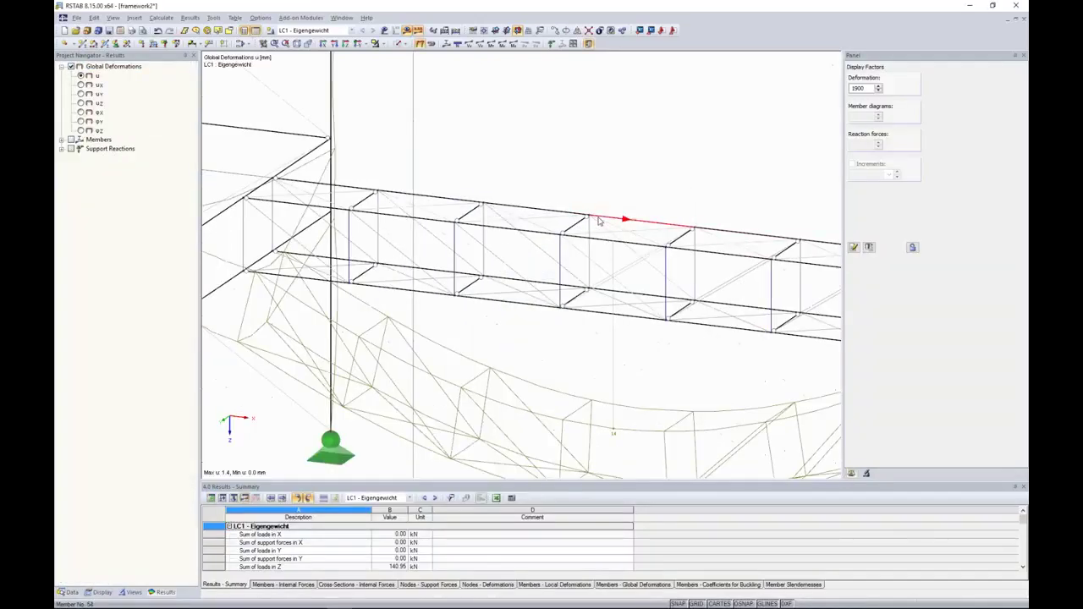
scroll(599, 221, "down", 5)
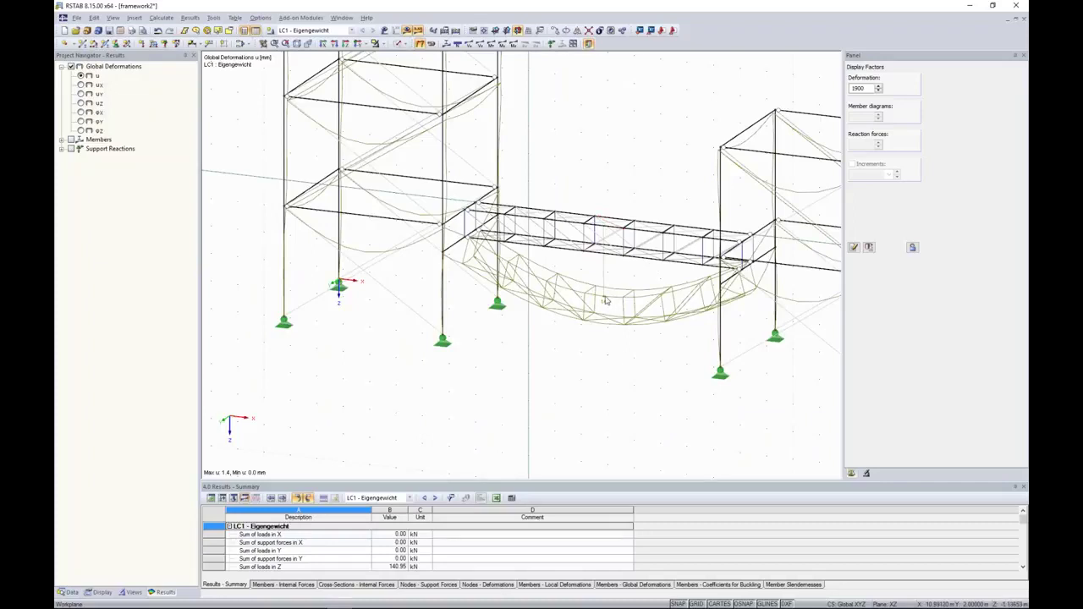
scroll(606, 300, "down", 1)
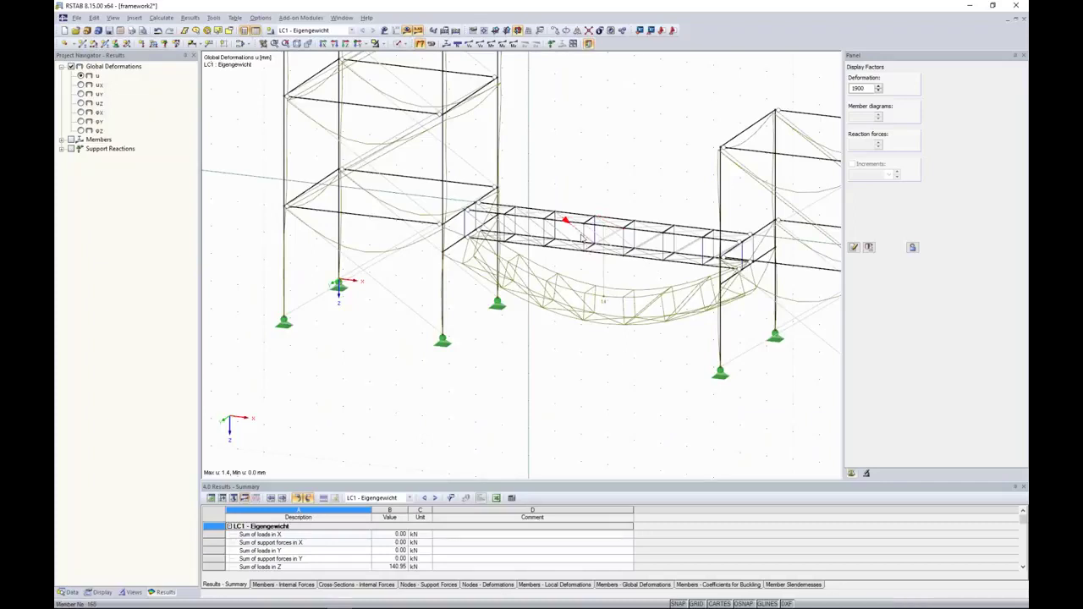
scroll(563, 224, "down", 3)
middle_click_drag(718, 171, 665, 259)
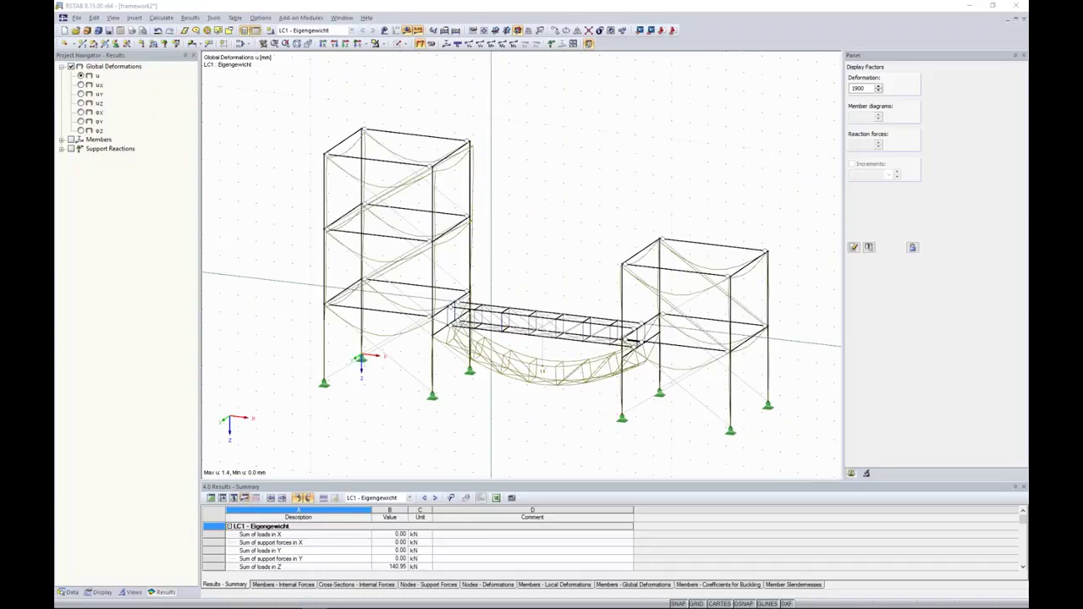
Step: Switch to the hall model in RFEM and review its global calculation parameters, including the exceptional handling of failing members
left_click_drag(54, 146, 635, 191)
double_click(635, 191)
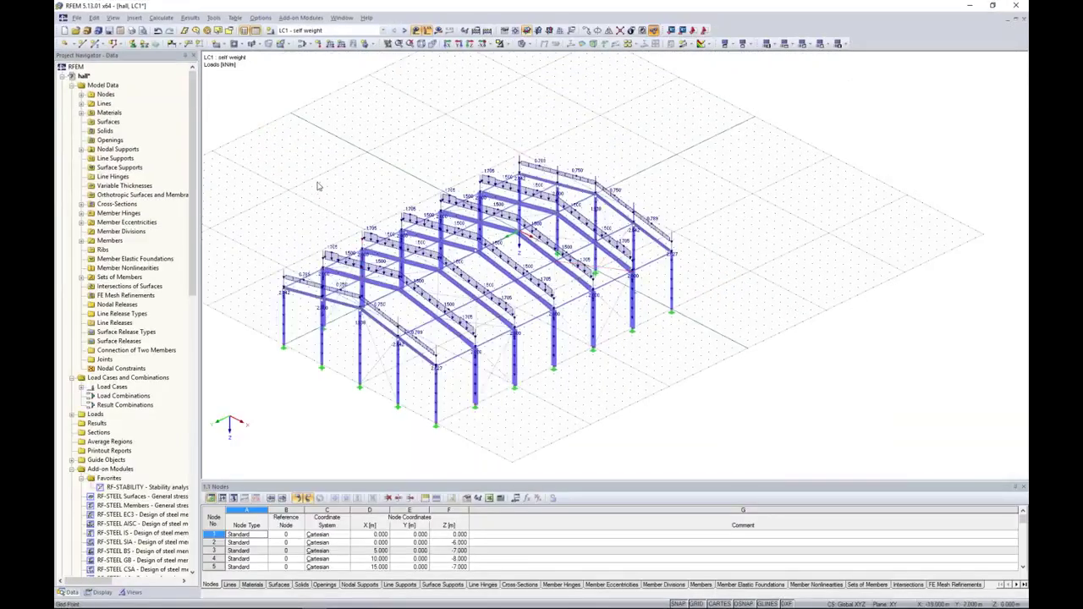
left_click(161, 18)
left_click(194, 116)
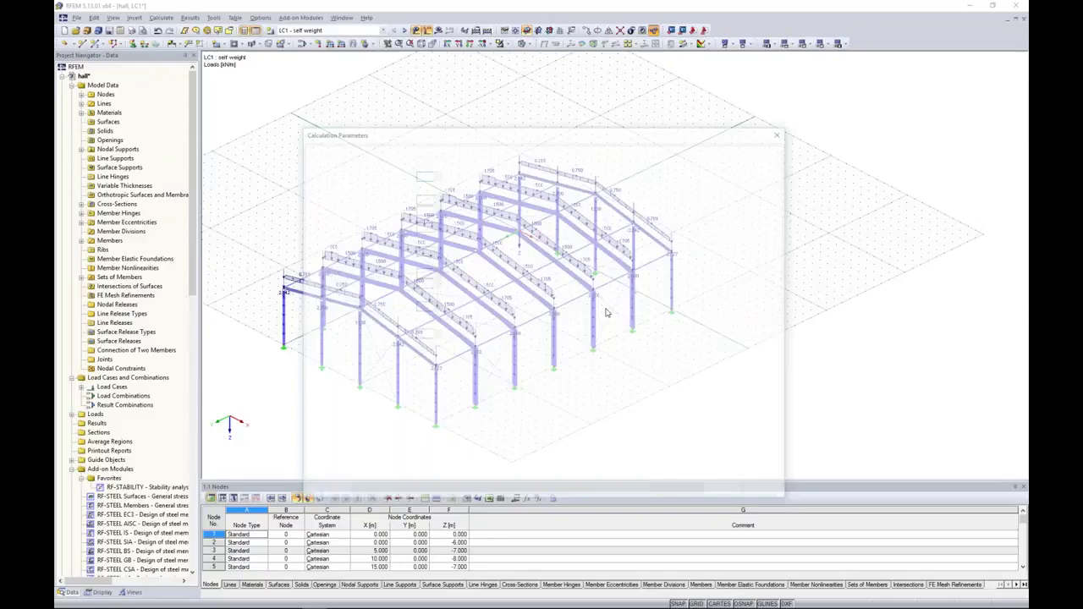
left_click_drag(599, 138, 595, 445)
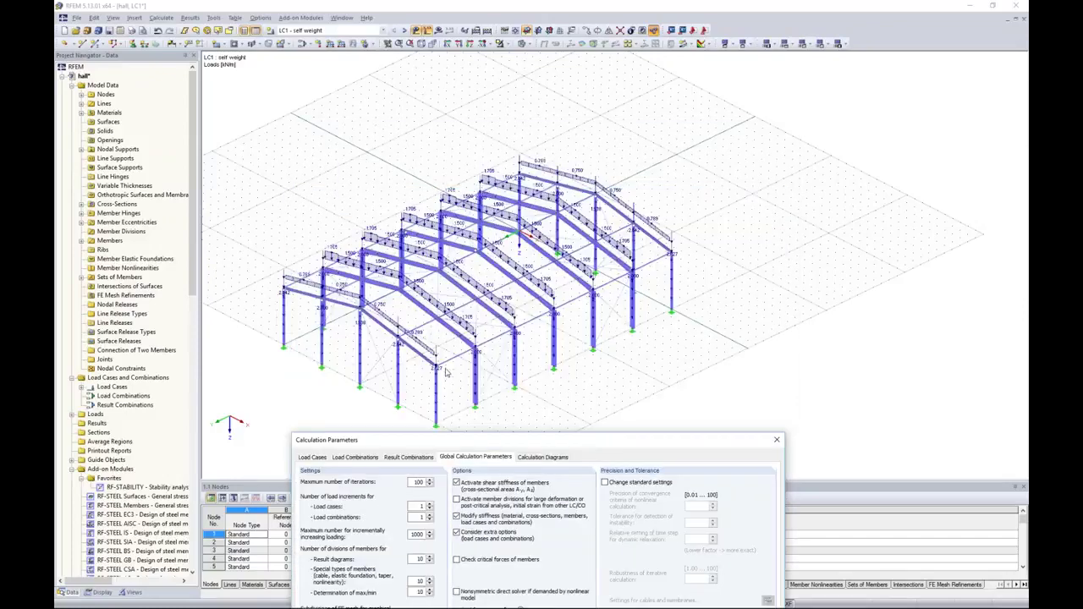
left_click_drag(513, 441, 510, 98)
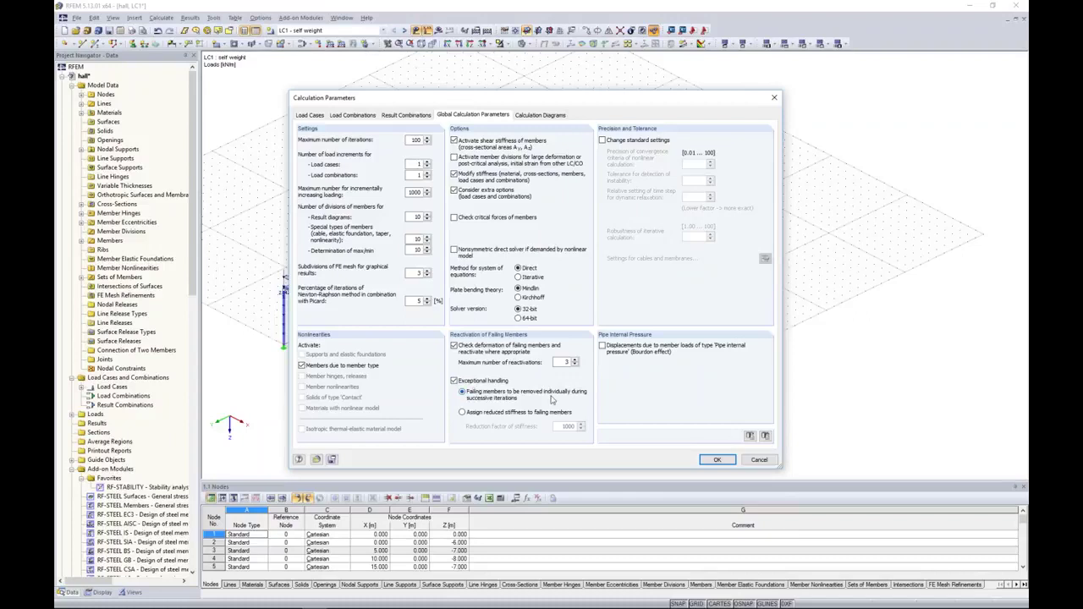
left_click(716, 459)
Step: Calculate load case LC1 - self weight, read the error description, and examine the flagged instability location in the hall's roof
left_click(438, 29)
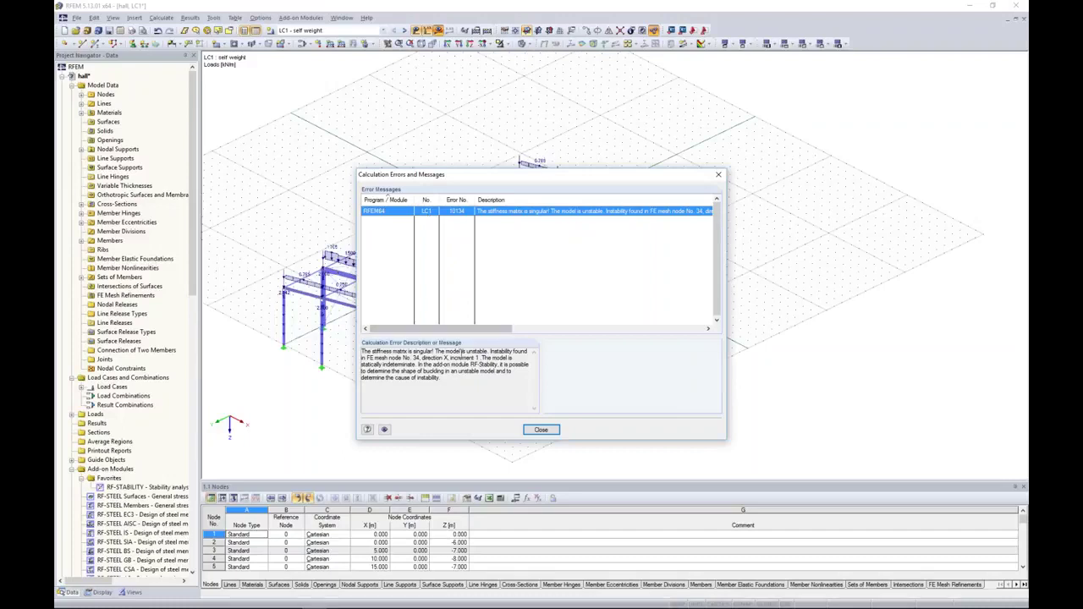
left_click_drag(417, 364, 496, 364)
left_click(436, 379)
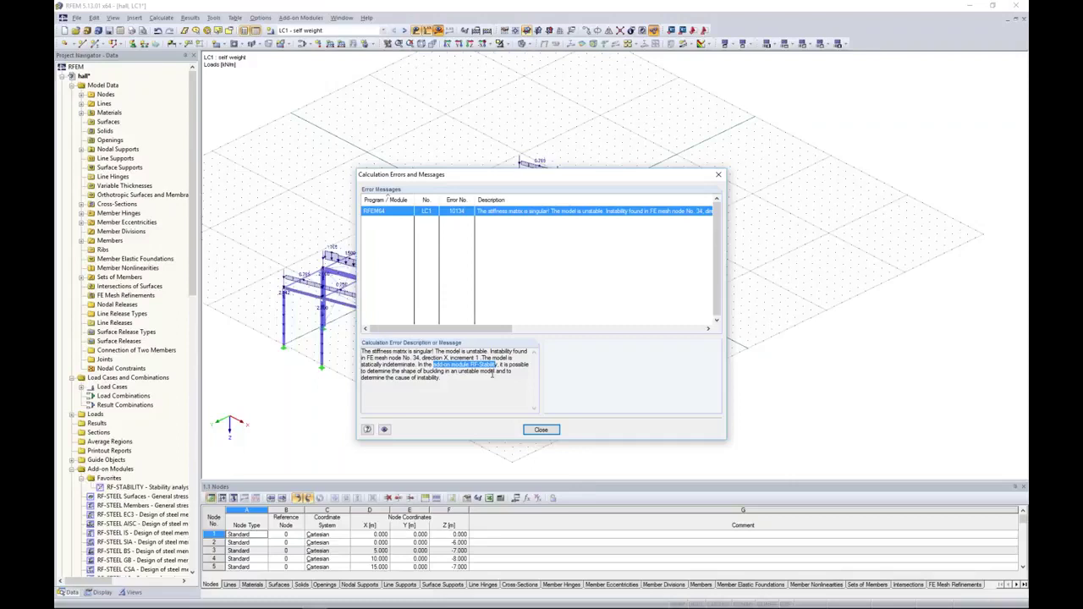
left_click(542, 430)
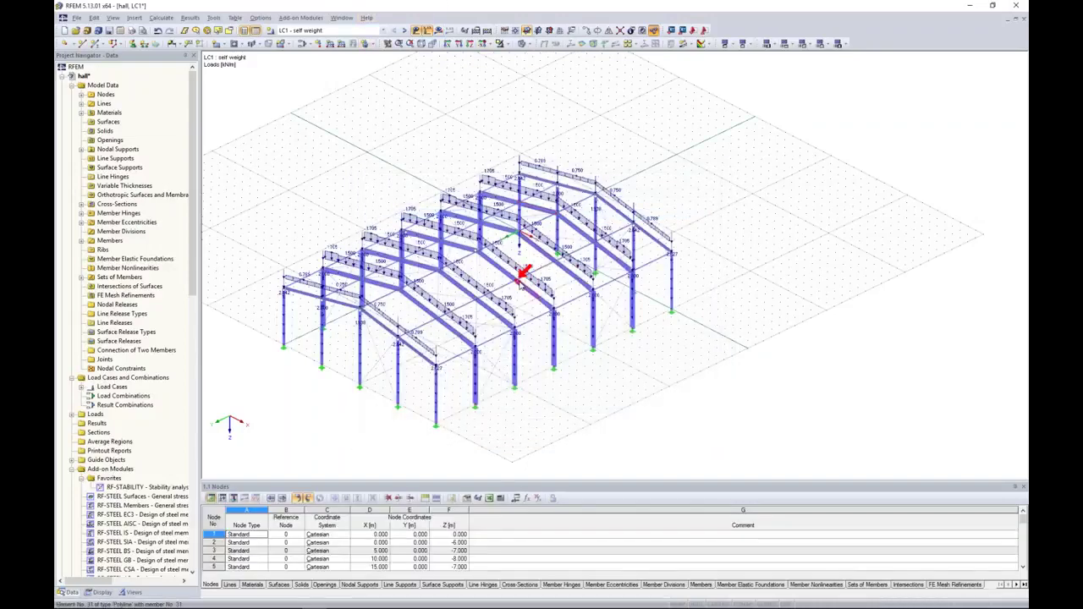
scroll(524, 274, "up", 2)
scroll(524, 275, "up", 5)
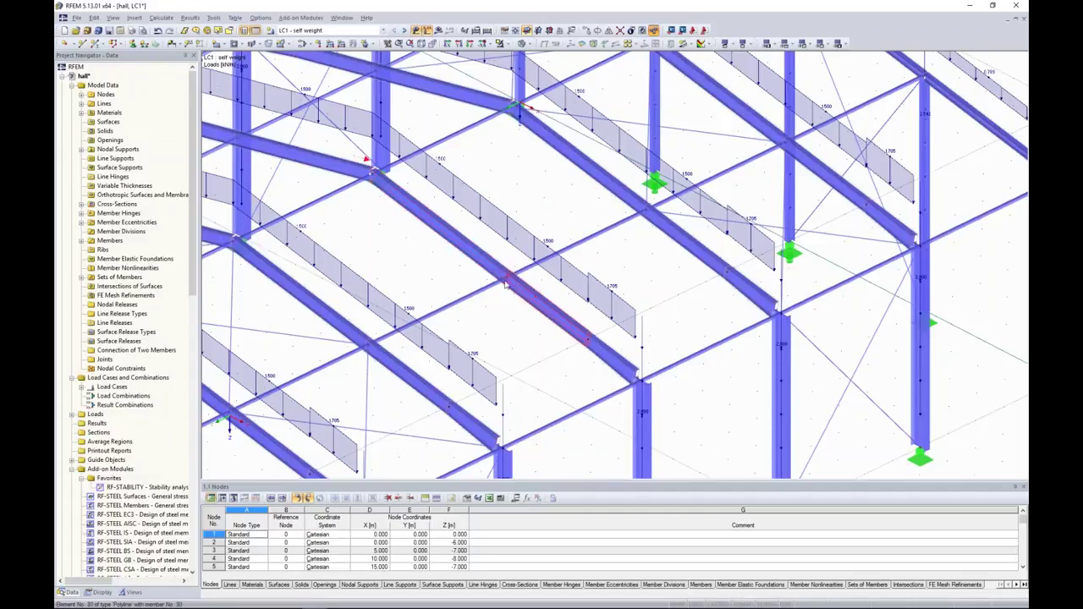
scroll(518, 281, "down", 8)
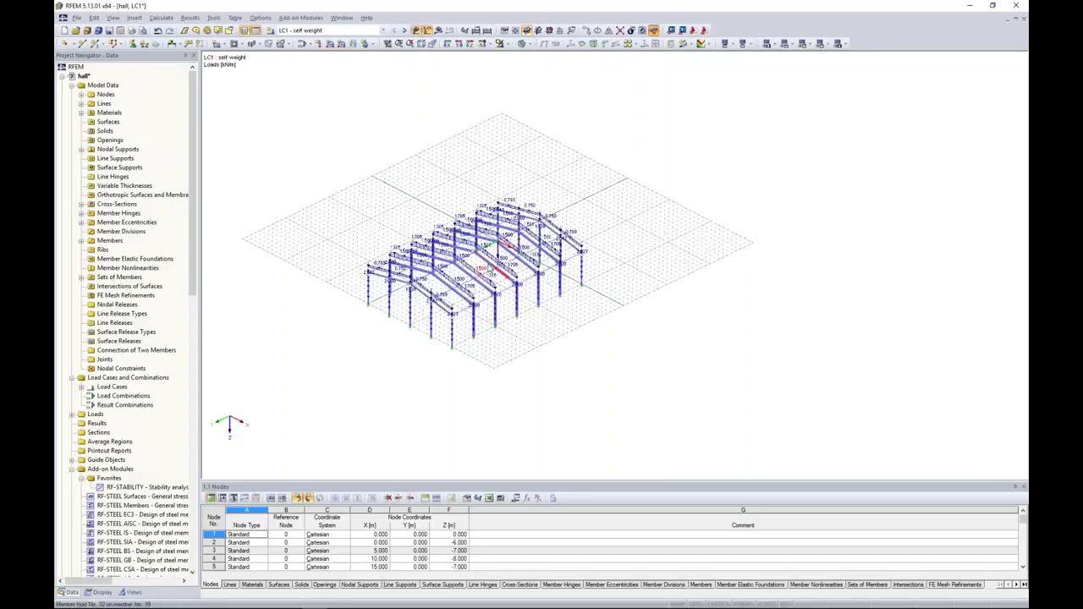
scroll(517, 281, "up", 8)
scroll(392, 264, "down", 2)
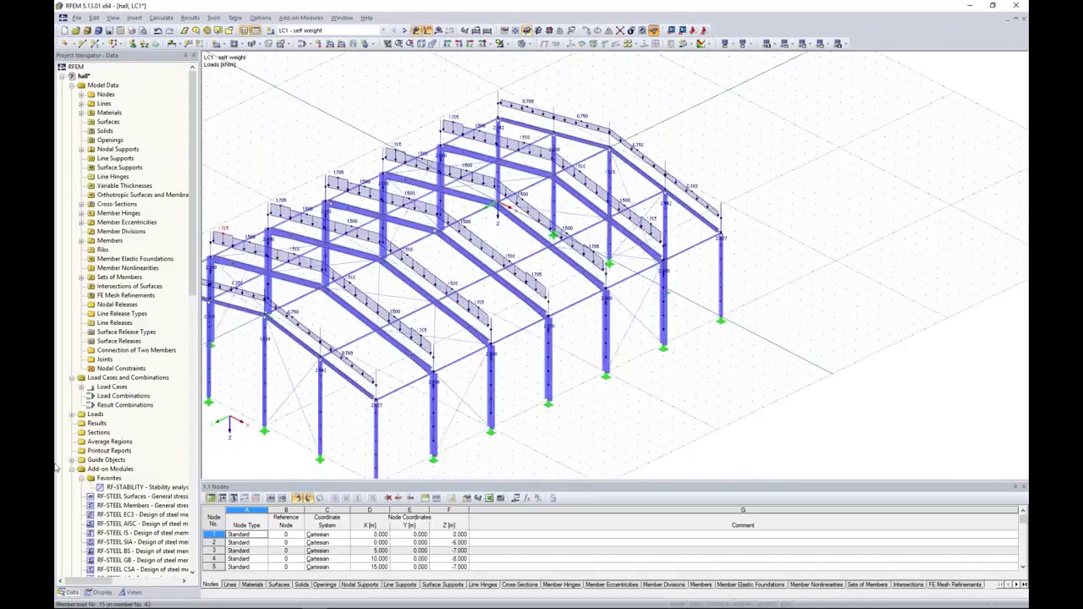
Step: Run the RF-STABILITY analysis for the hall with calculation of the eigenvector for the unstable model activated
double_click(169, 490)
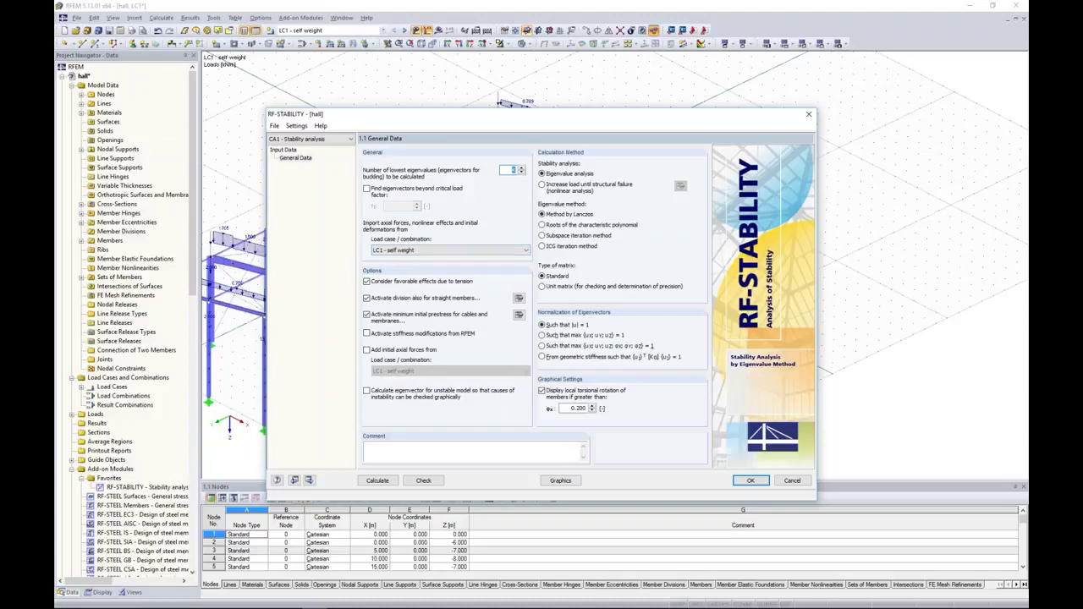
left_click(439, 395)
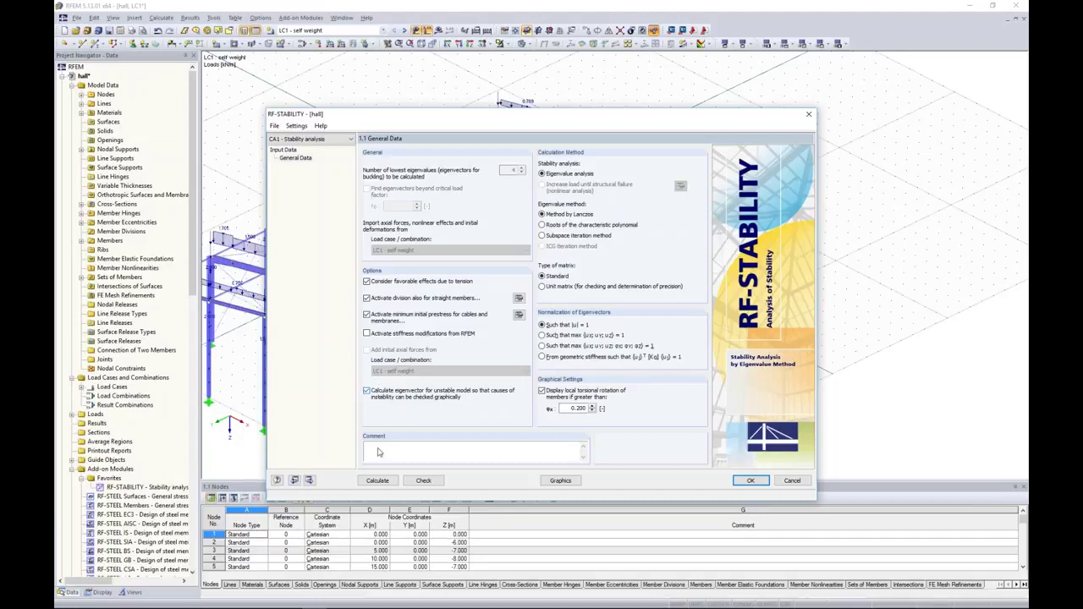
left_click(380, 481)
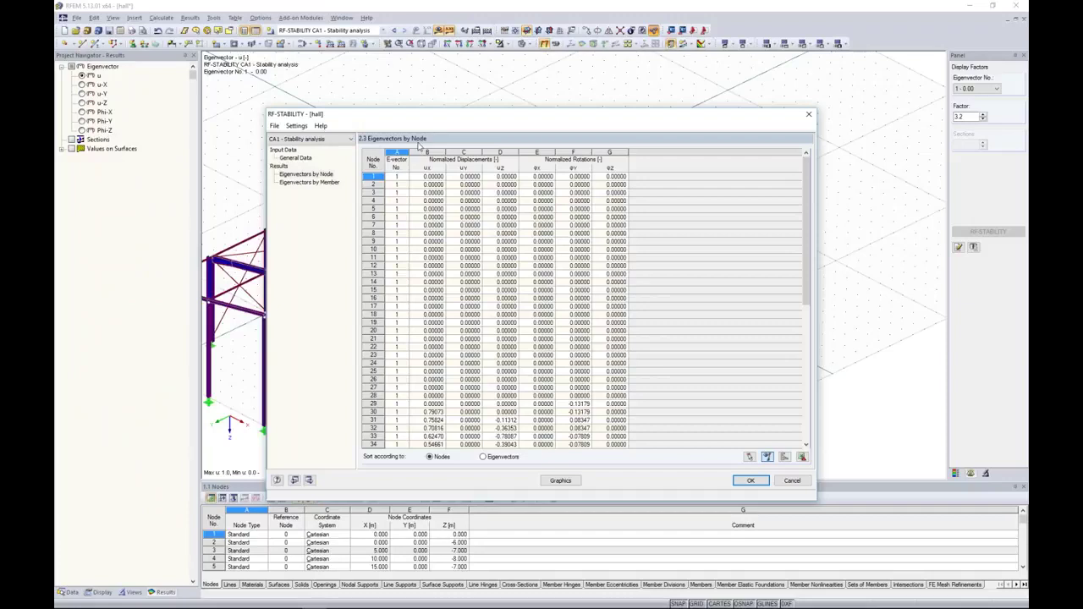
Step: Examine the normalized displacements and rotations in the eigenvectors by node table, highlighting nodes 29 to 35
left_click_drag(428, 176, 621, 455)
left_click(612, 241)
scroll(648, 277, "down", 3)
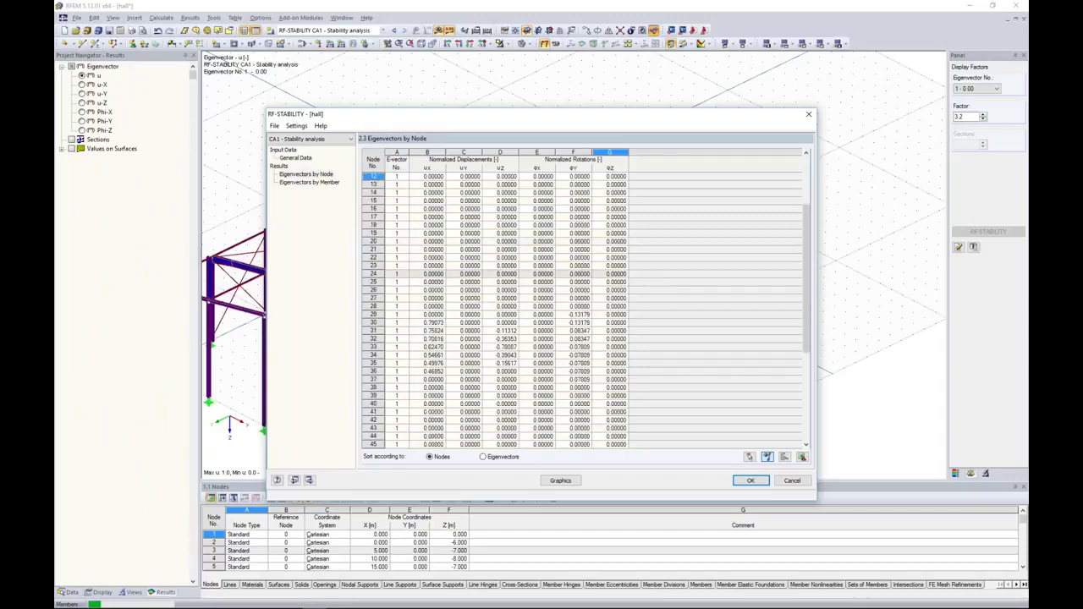
left_click_drag(420, 314, 616, 363)
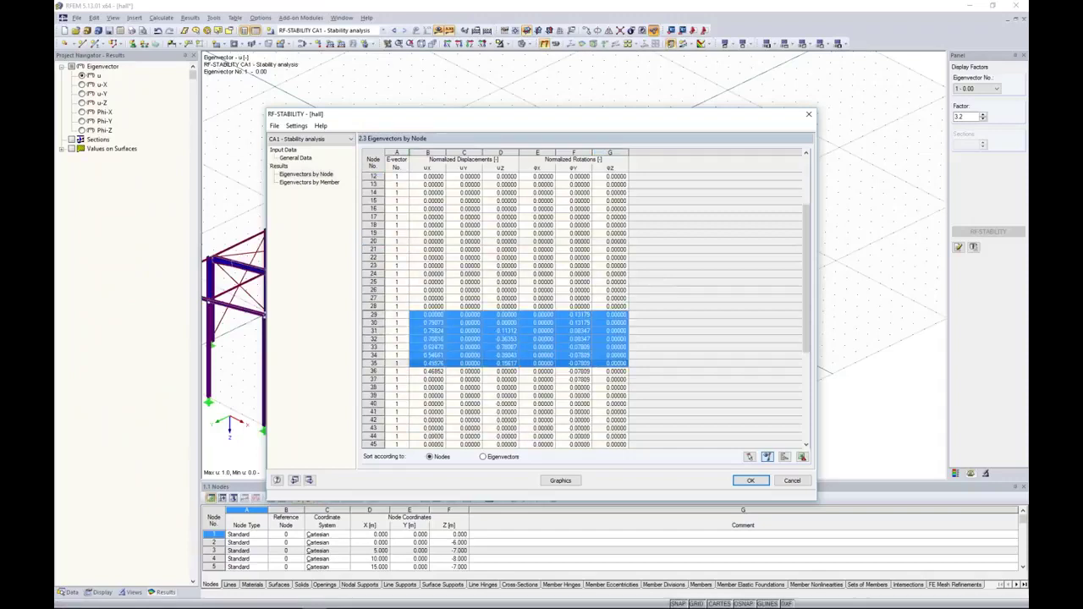
Step: Show the eigenvector graphically and inspect the buckled frame's rafter from several angles, including its eave and ridge connections
left_click(560, 480)
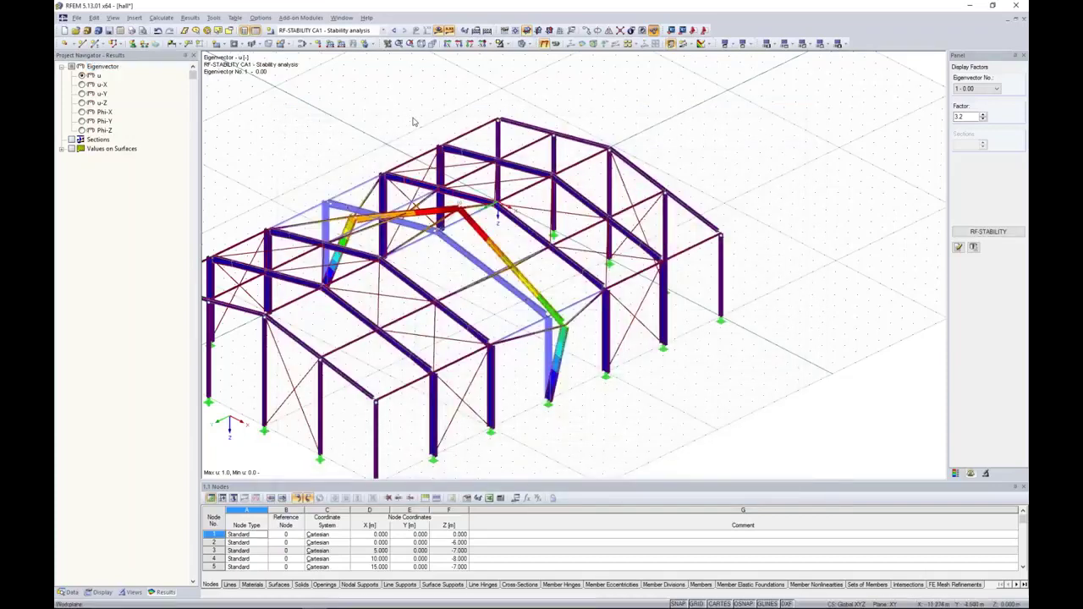
middle_click_drag(760, 163, 634, 158, "ctrl")
scroll(388, 187, "up", 6)
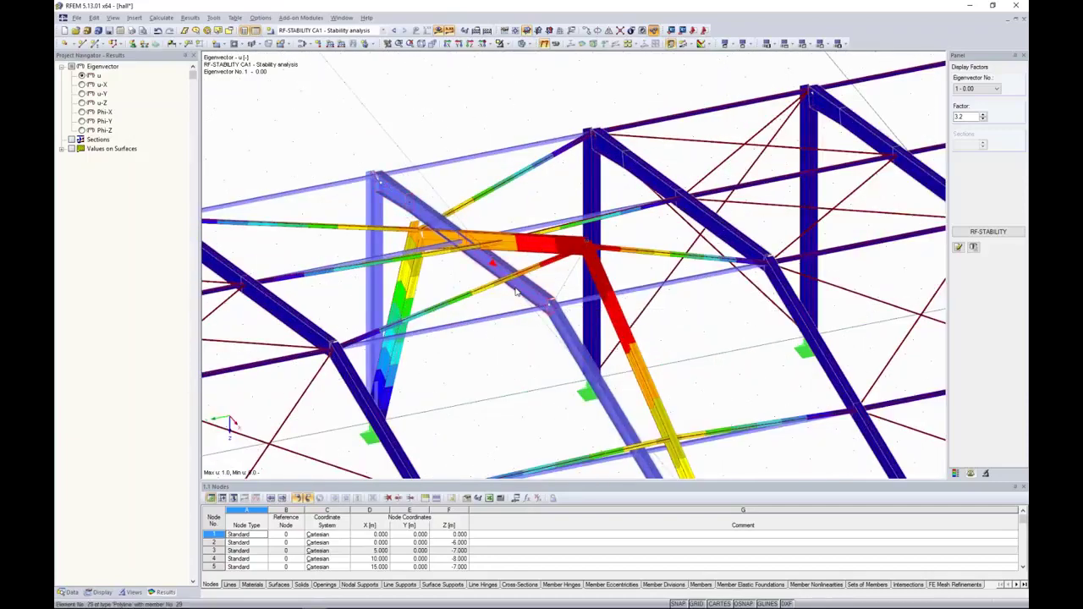
scroll(518, 292, "down", 6)
middle_click_drag(509, 346, 642, 345, "ctrl")
mouse_move(614, 346)
middle_mouse_down("ctrl")
mouse_move(648, 332)
mouse_move(596, 345)
middle_mouse_up("ctrl")
scroll(461, 271, "up", 4)
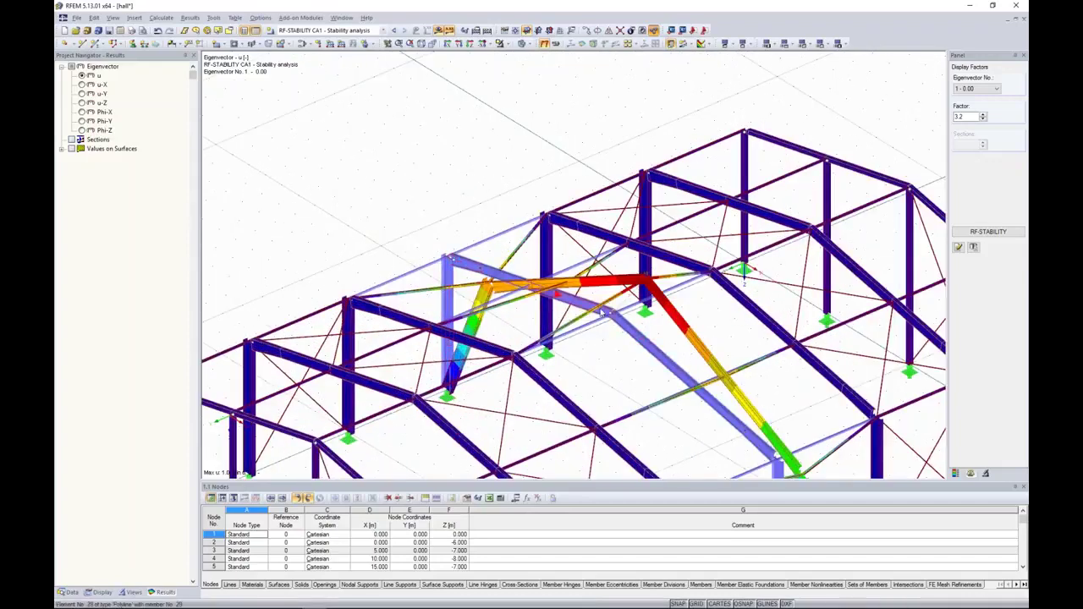
mouse_move(598, 313)
mouse_move(463, 271)
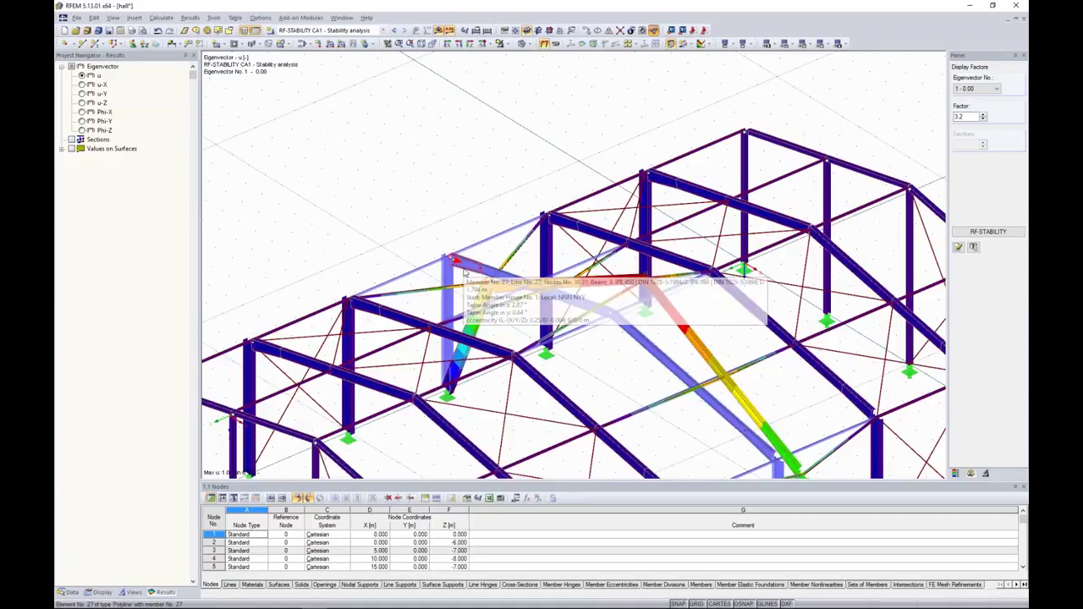
Step: Set the member start hinge of rafter member 27 at the buckled frame's eave to None and accept the model change
double_click(501, 381)
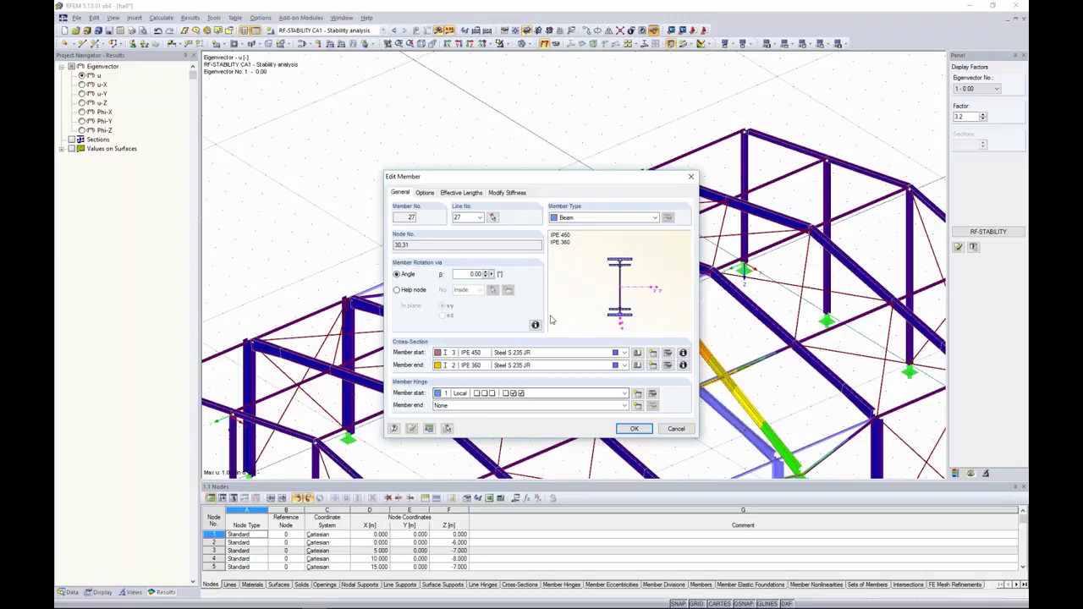
left_click(513, 393)
left_click(513, 406)
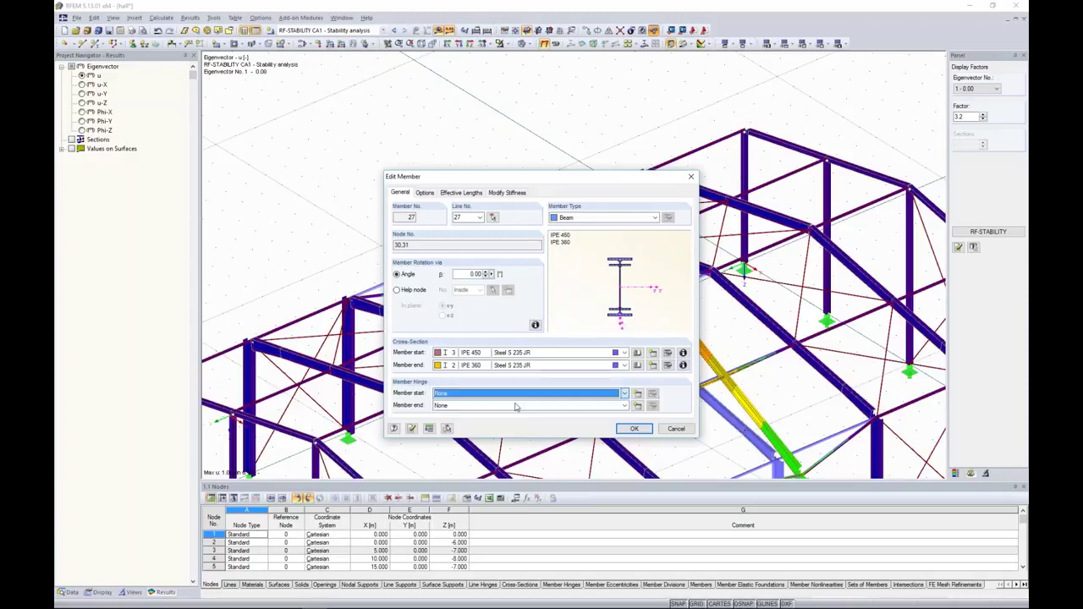
left_click(630, 429)
left_click(522, 328)
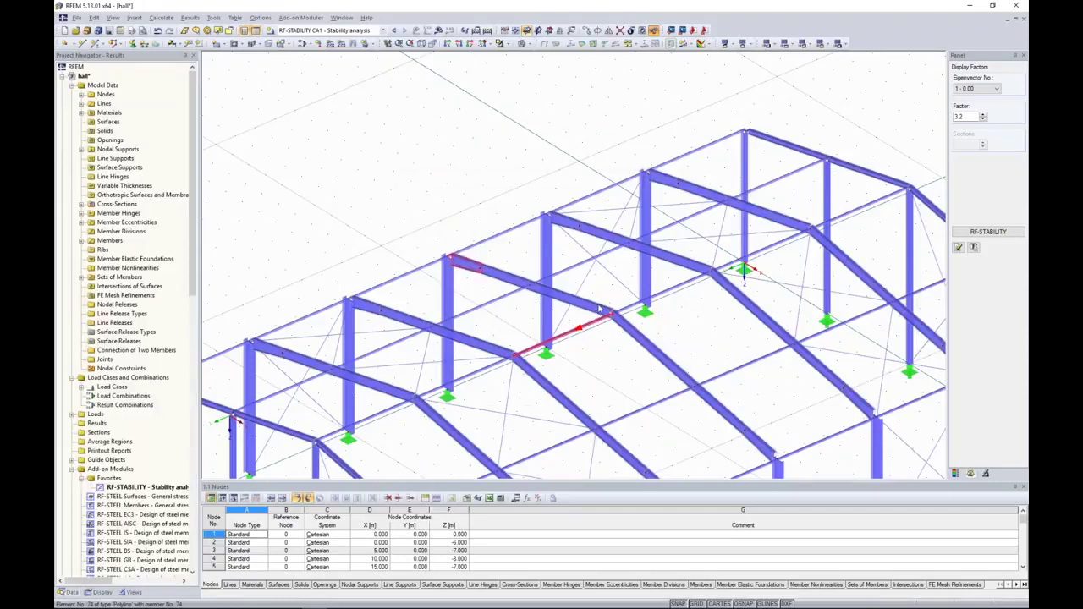
Step: Set the member end hinge of rafter member 29 at the same frame's ridge to None
double_click(598, 311)
left_click(624, 405)
left_click(474, 414)
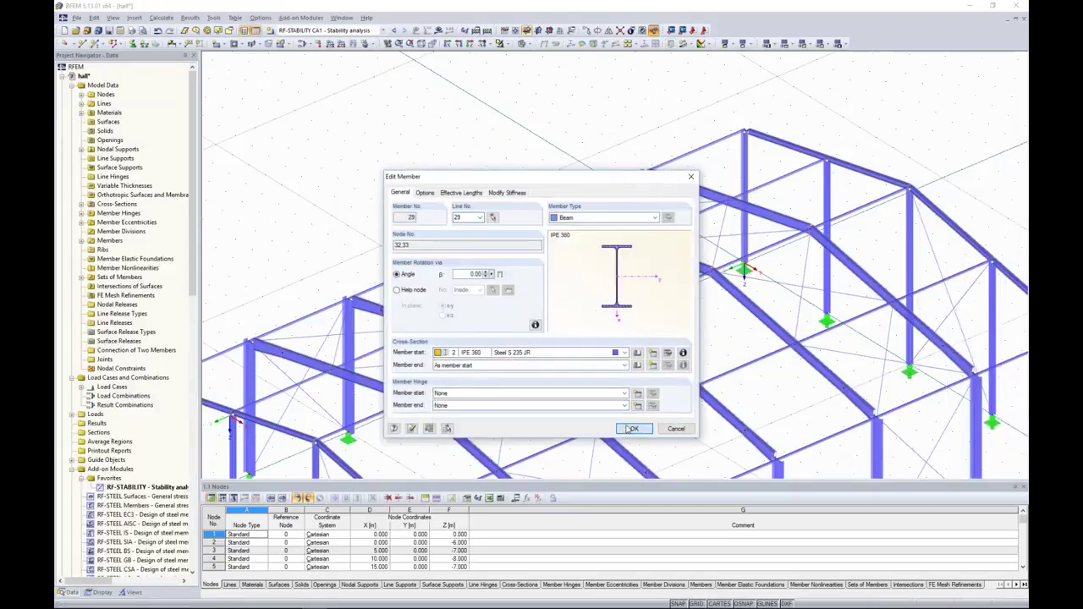
left_click(632, 428)
Step: Calculate load case LC1 - self weight and display the global deformations of the entire hall
left_click(313, 32)
left_click(304, 42)
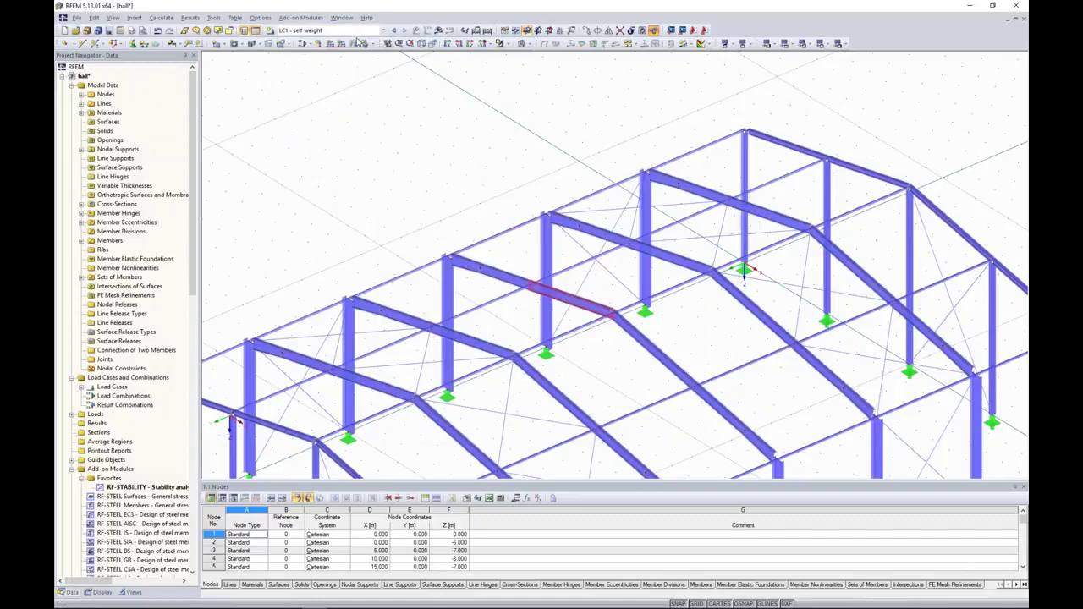
left_click(439, 31)
left_click(520, 327)
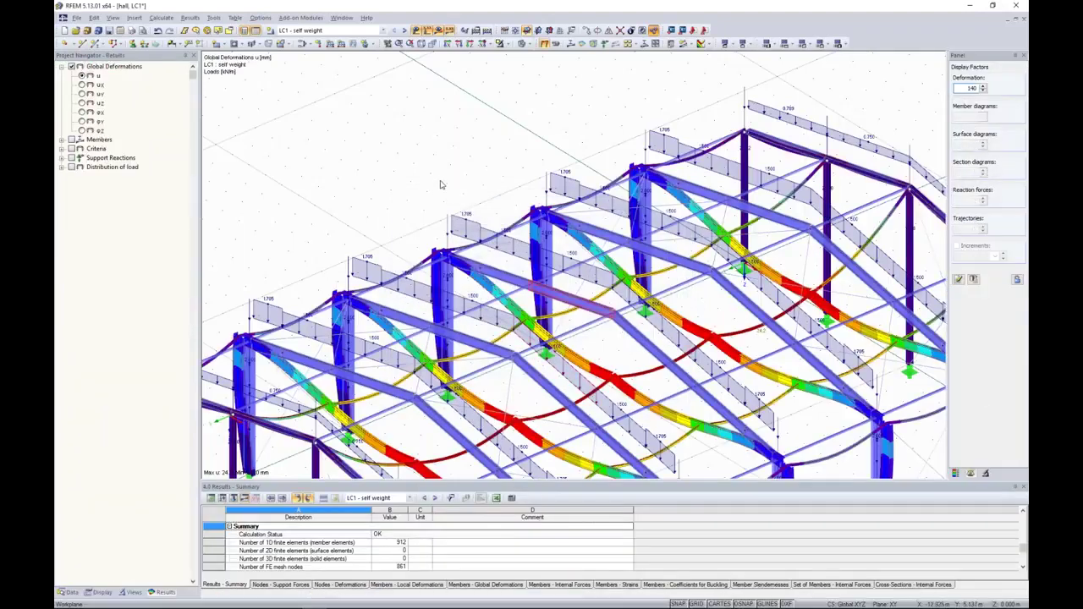
scroll(440, 181, "down", 5)
Step: Deactivate the eigenvector calculation for unstable models in RF-STABILITY and try to calculate the stability analysis for LC1 - self weight
left_click(71, 591)
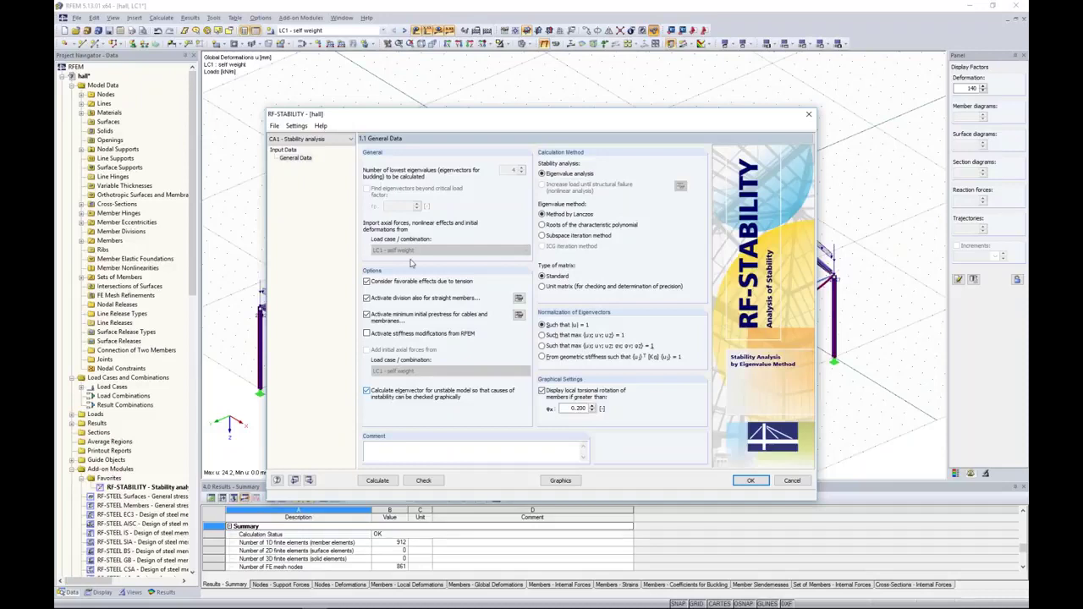
left_click(377, 479)
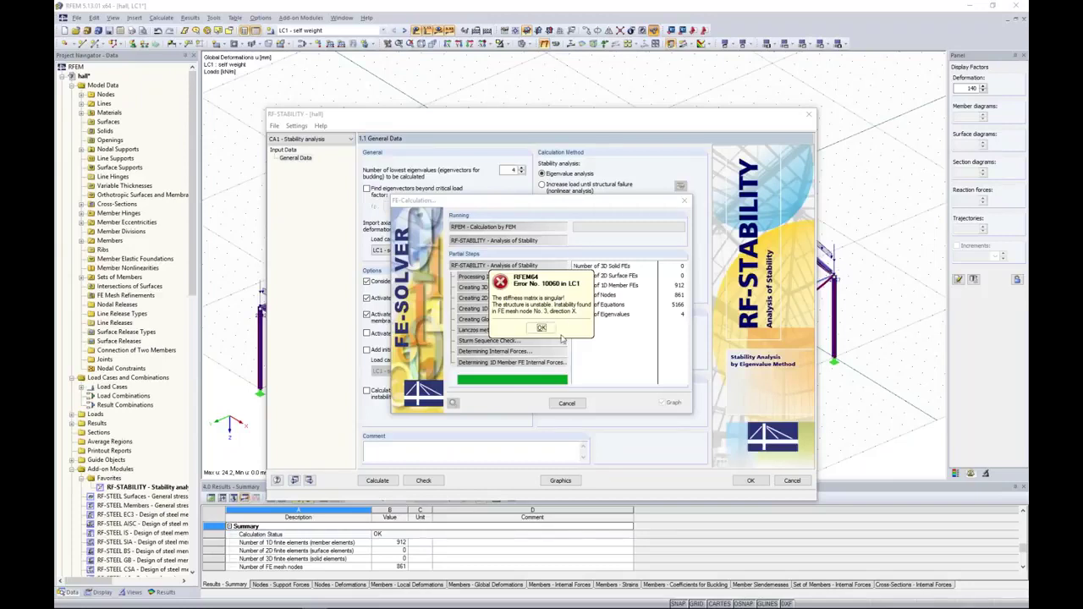
left_click(541, 327)
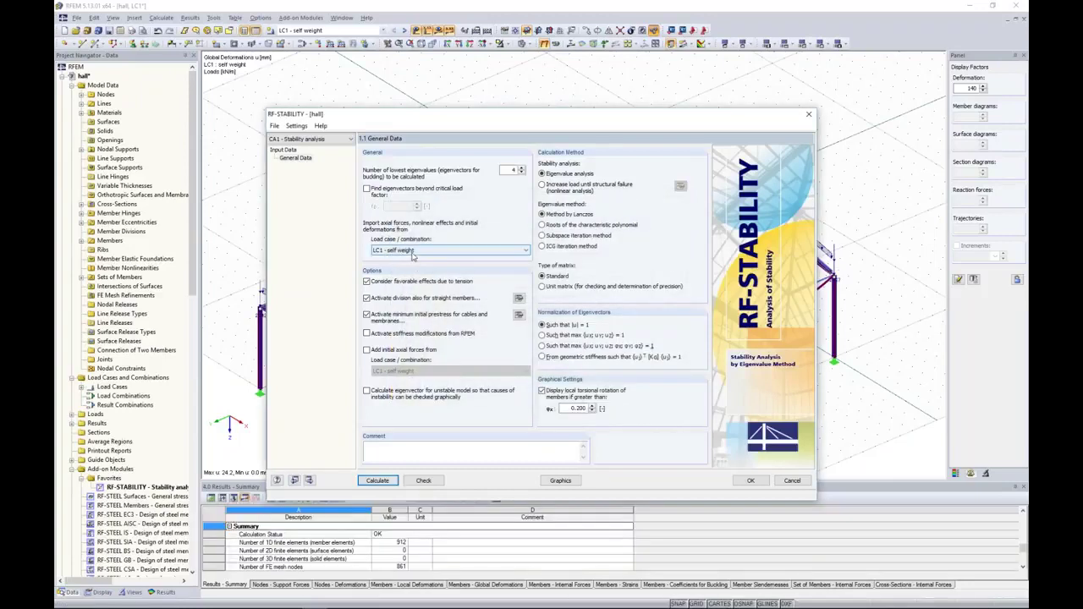
Step: Close the hall's stability module and switch to the platform model
left_click(749, 481)
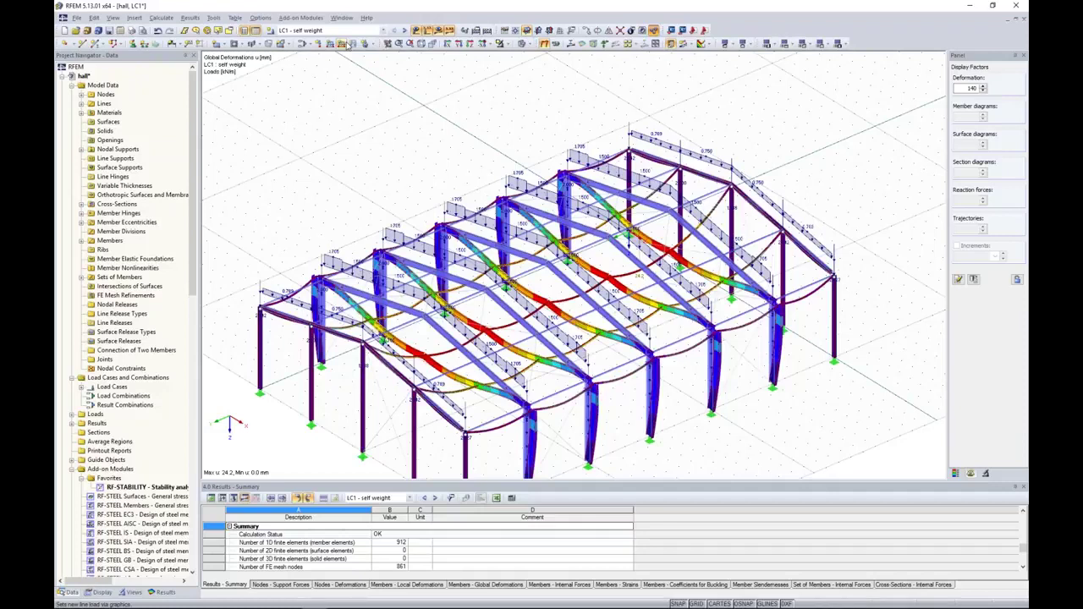
left_click(62, 77)
right_click(90, 87)
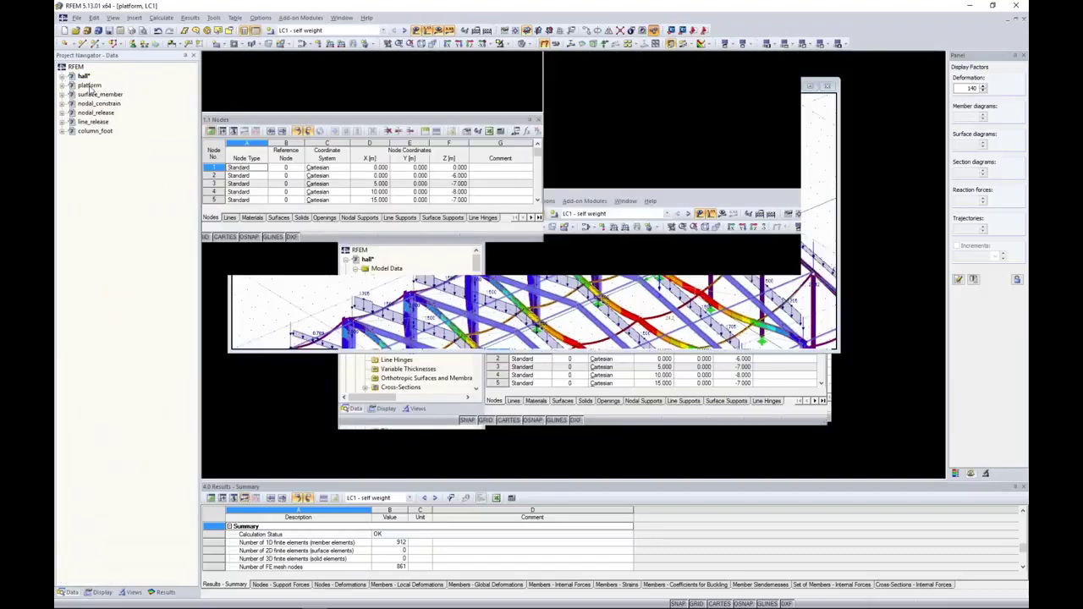
left_click(778, 129)
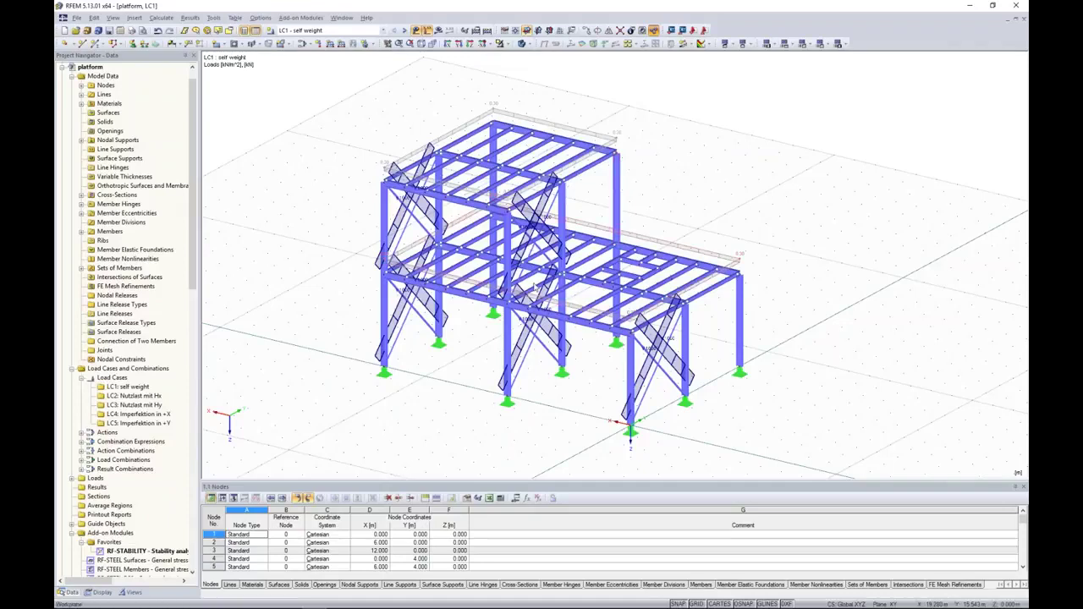
Step: Inspect the initial prestress load on bracing member 127 and the area load on the platform's upper level
middle_click_drag(721, 203, 669, 208, "ctrl")
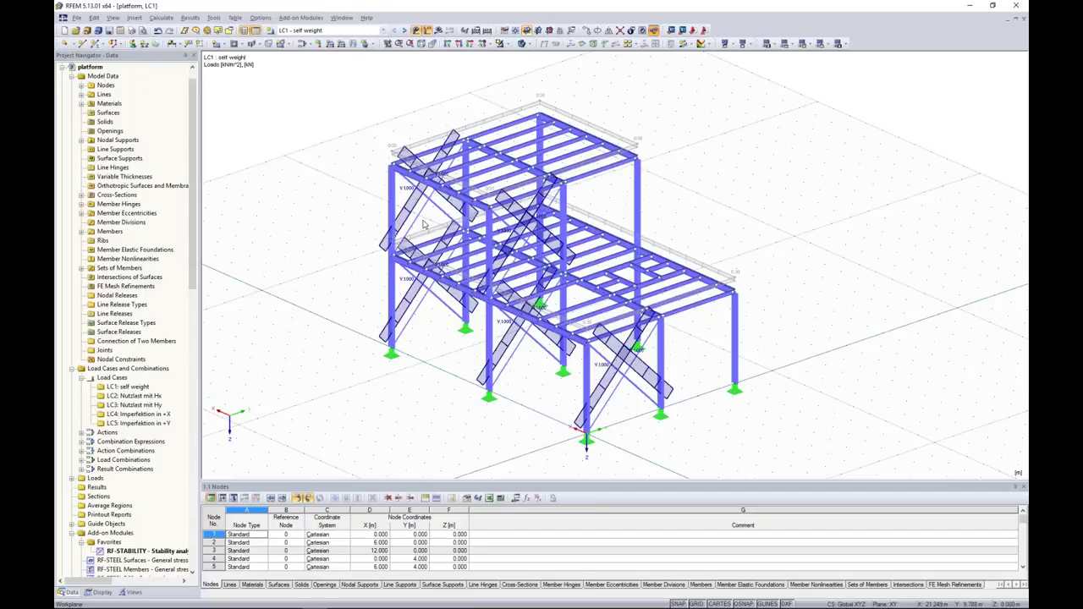
scroll(423, 224, "up", 2)
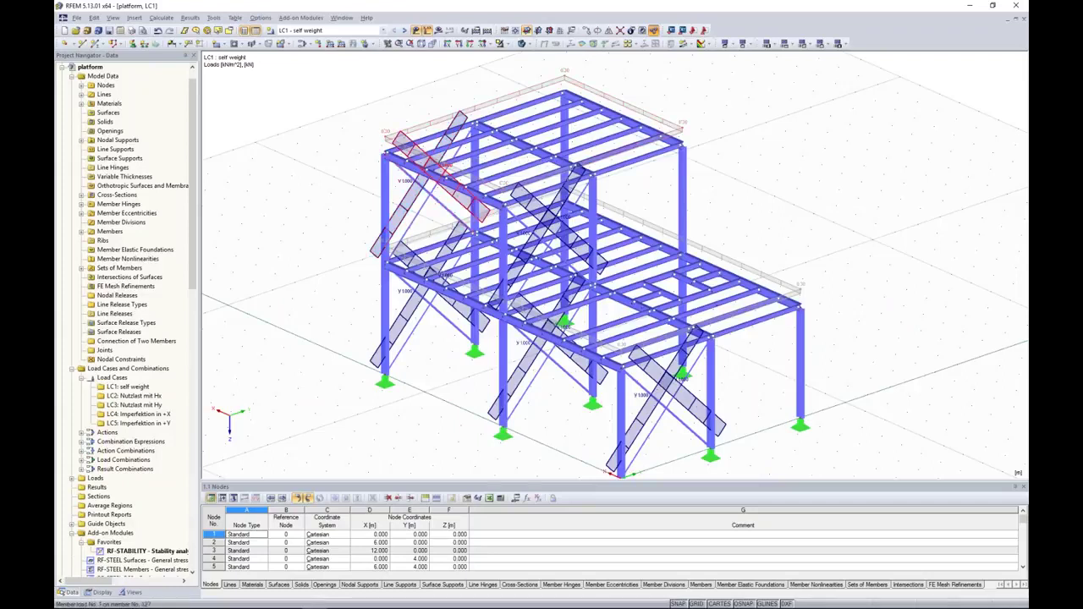
double_click(431, 221)
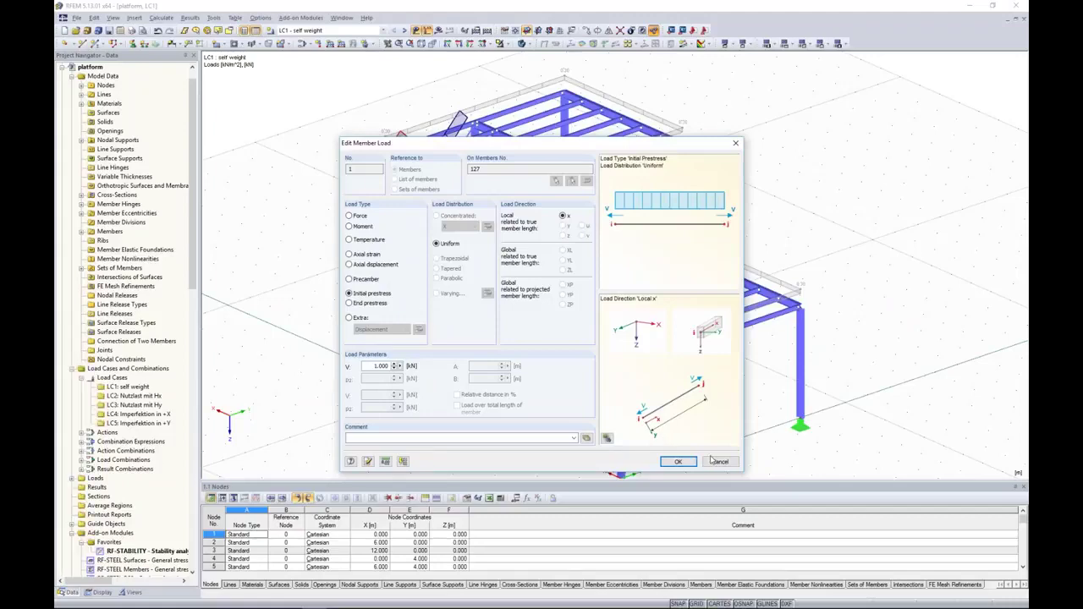
left_click(715, 461)
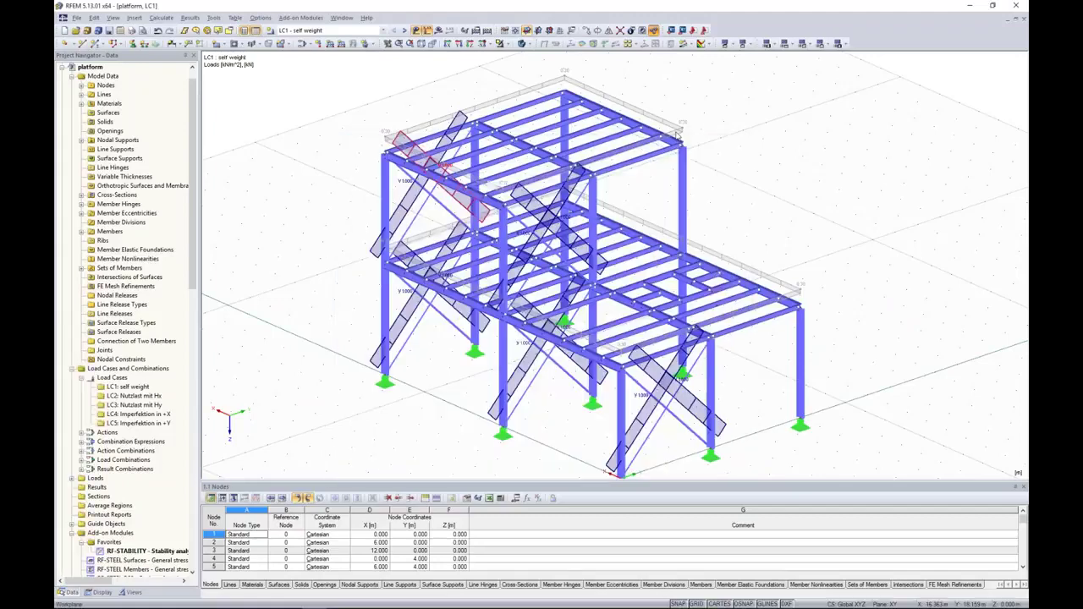
double_click(680, 129)
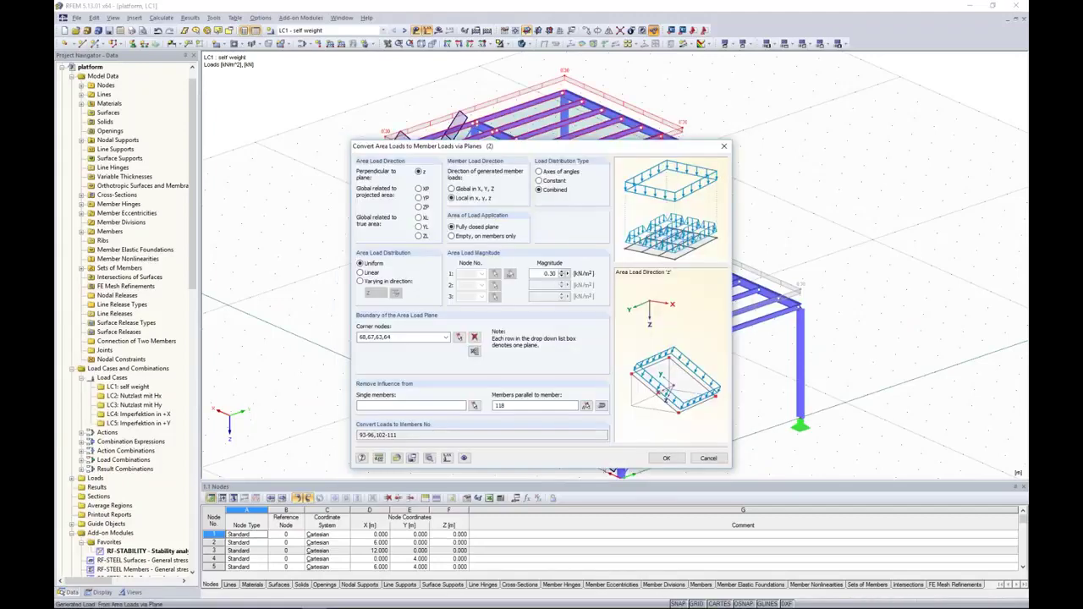
left_click(724, 145)
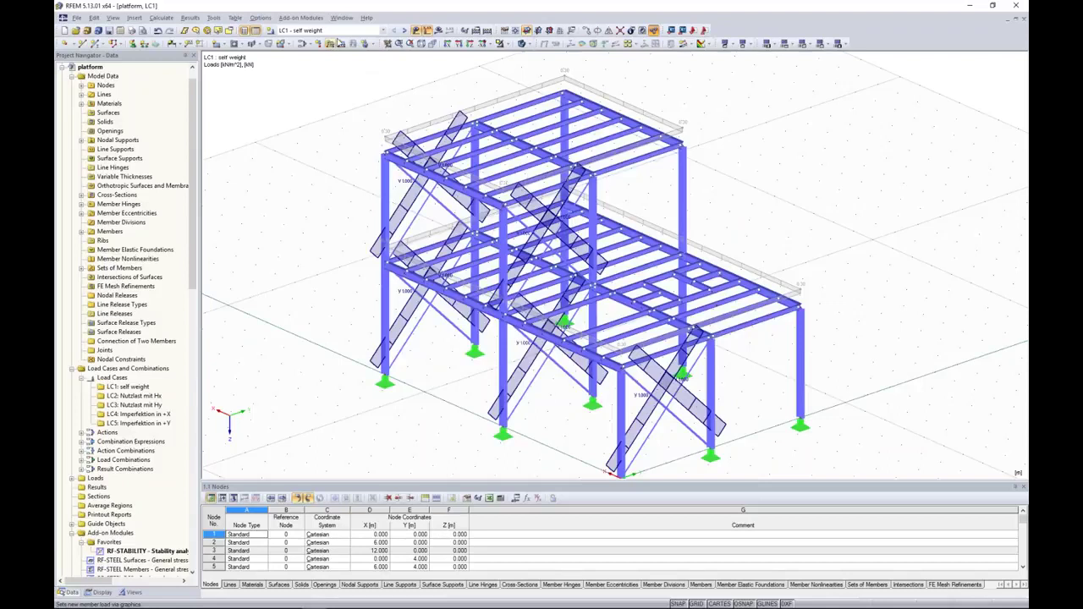
Step: Calculate all load cases, combinations and module results of the platform model
left_click(184, 19)
left_click(183, 19)
left_click(160, 18)
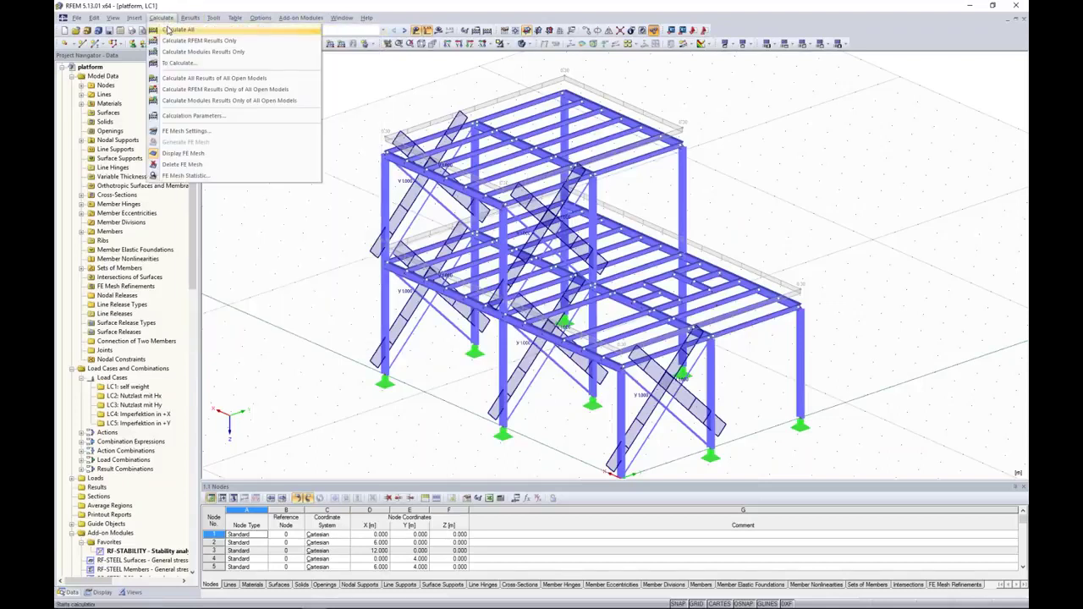
left_click(168, 30)
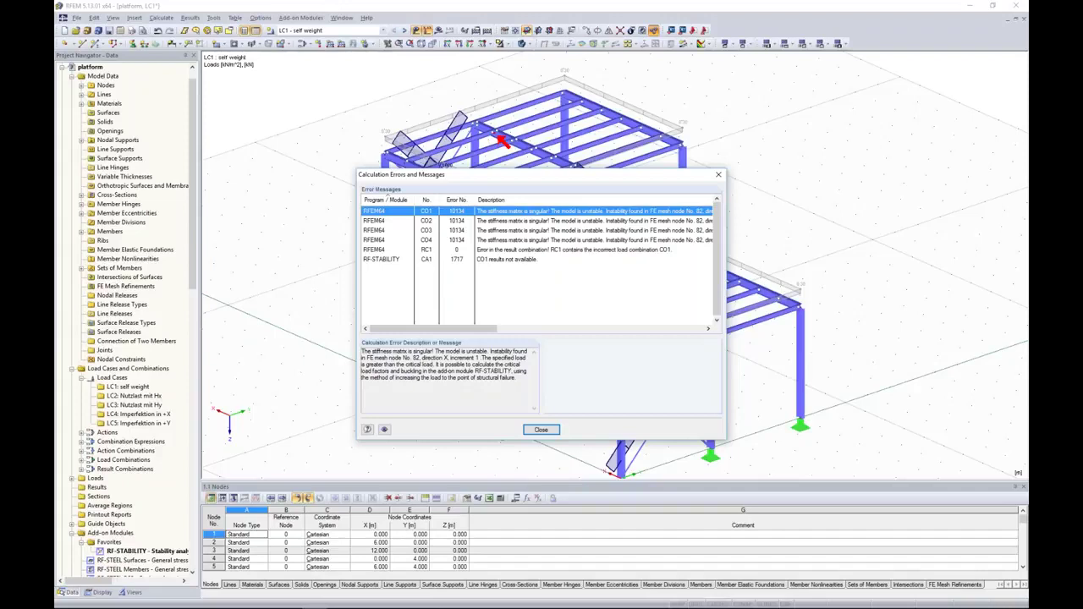
Step: Review the calculation errors for load combinations CO1 to CO4 and dismiss the error list and node rotation warning
left_click(425, 221)
left_click(428, 231)
left_click(428, 240)
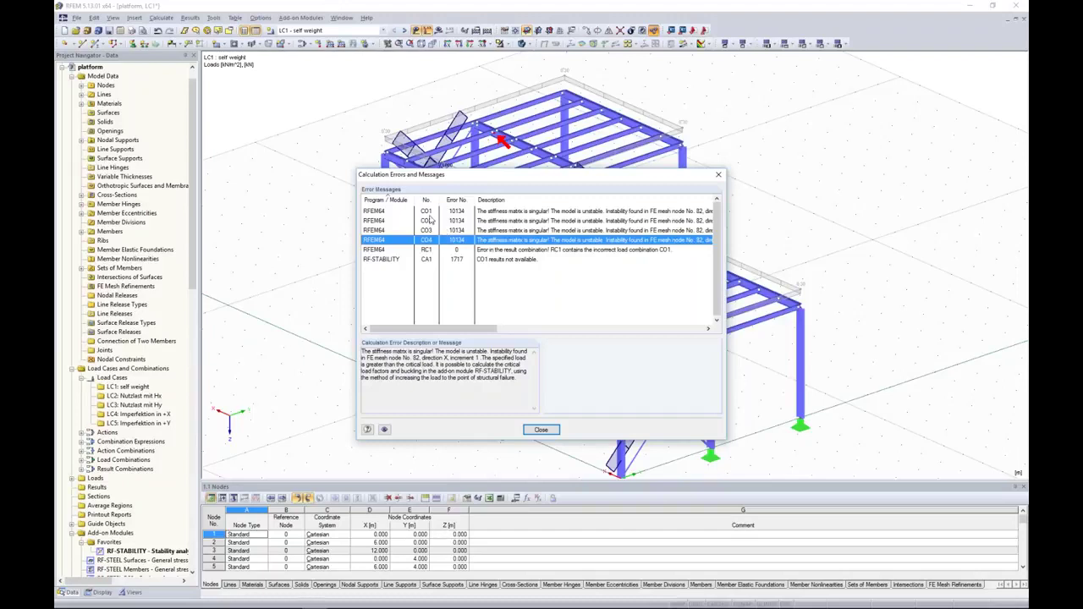
left_click(429, 211)
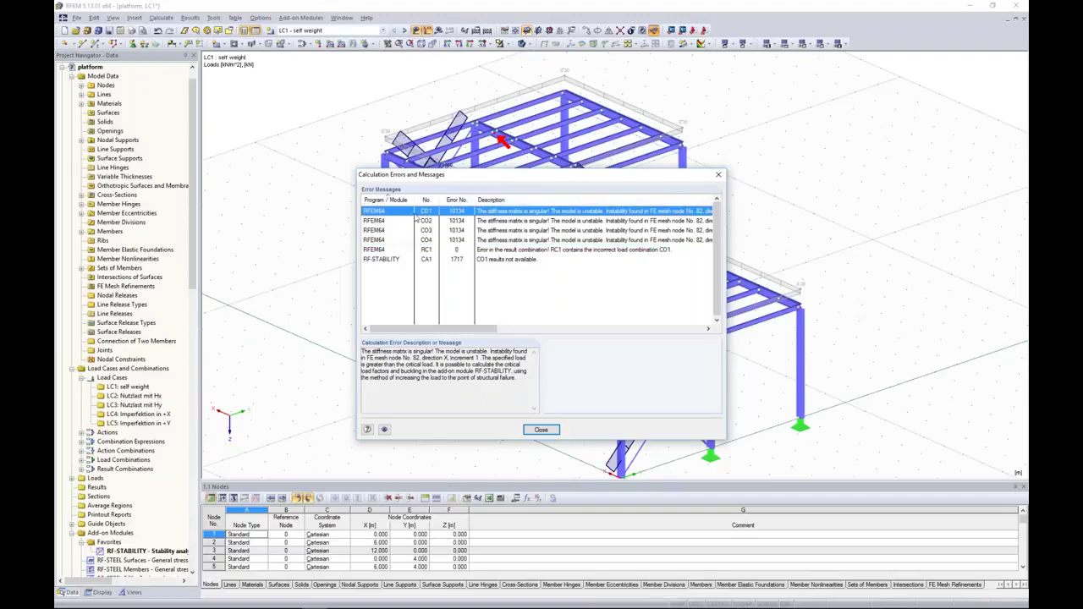
left_click(718, 175)
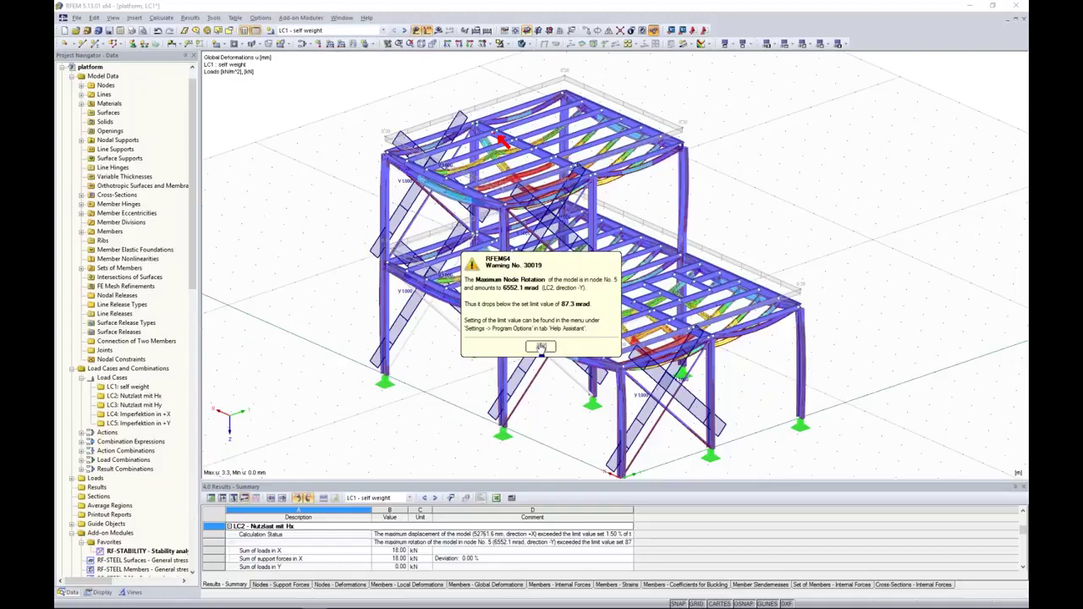
left_click(540, 347)
Step: Compare the calculation parameters of load combination CO1 with those of load case LC1 - self weight
left_click(70, 593)
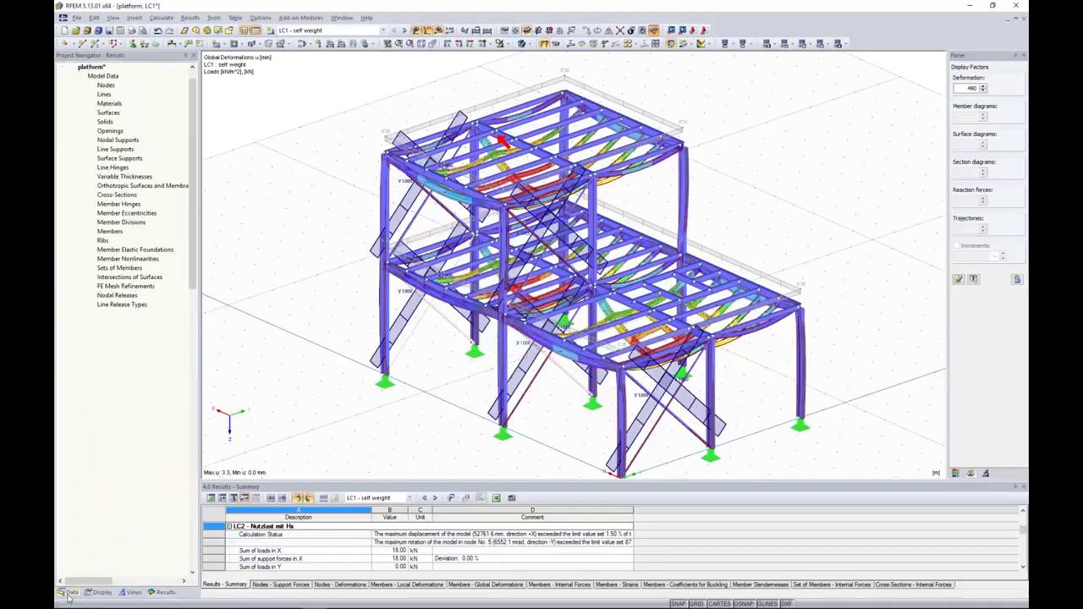
left_click(129, 386)
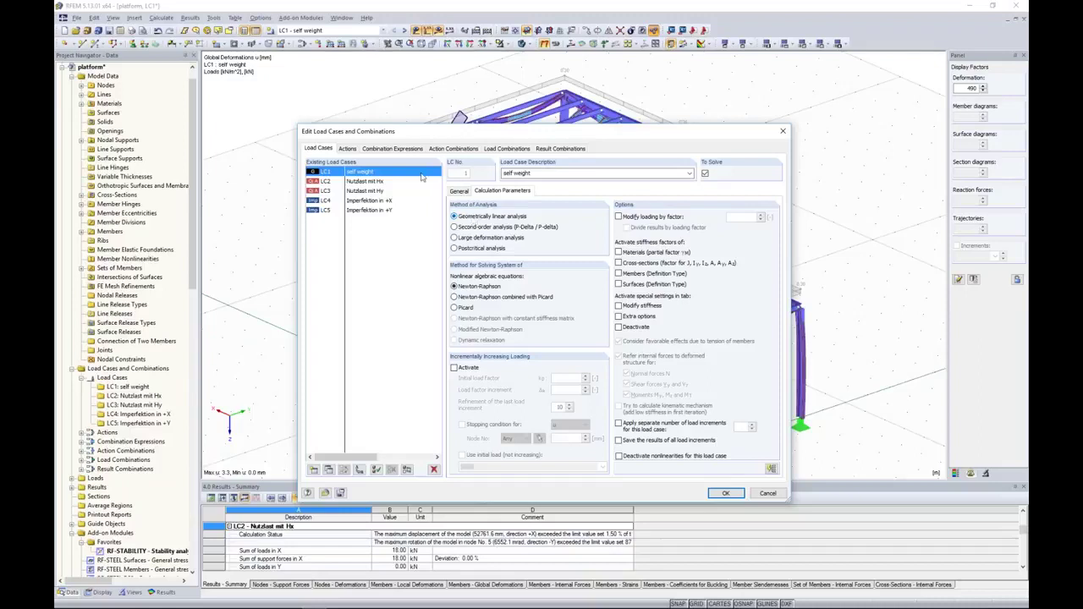
left_click(510, 150)
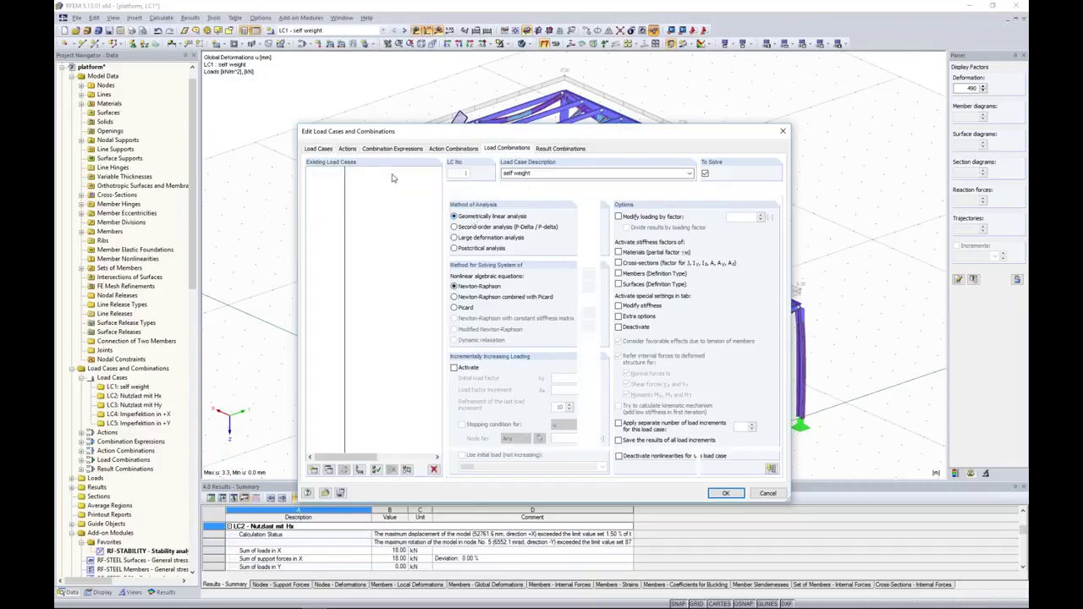
left_click(503, 192)
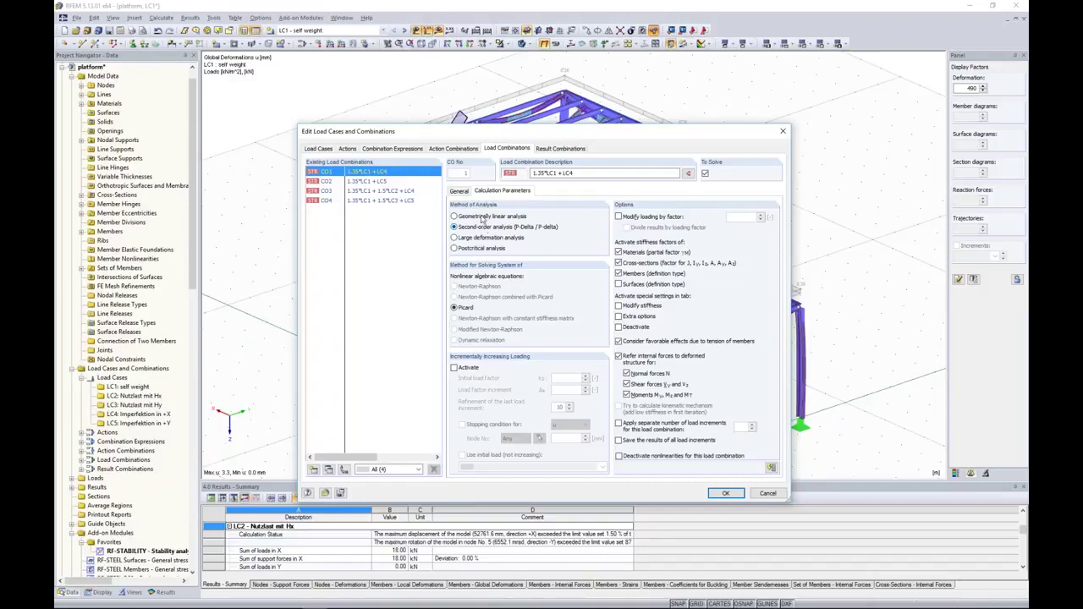
left_click_drag(491, 136, 480, 390)
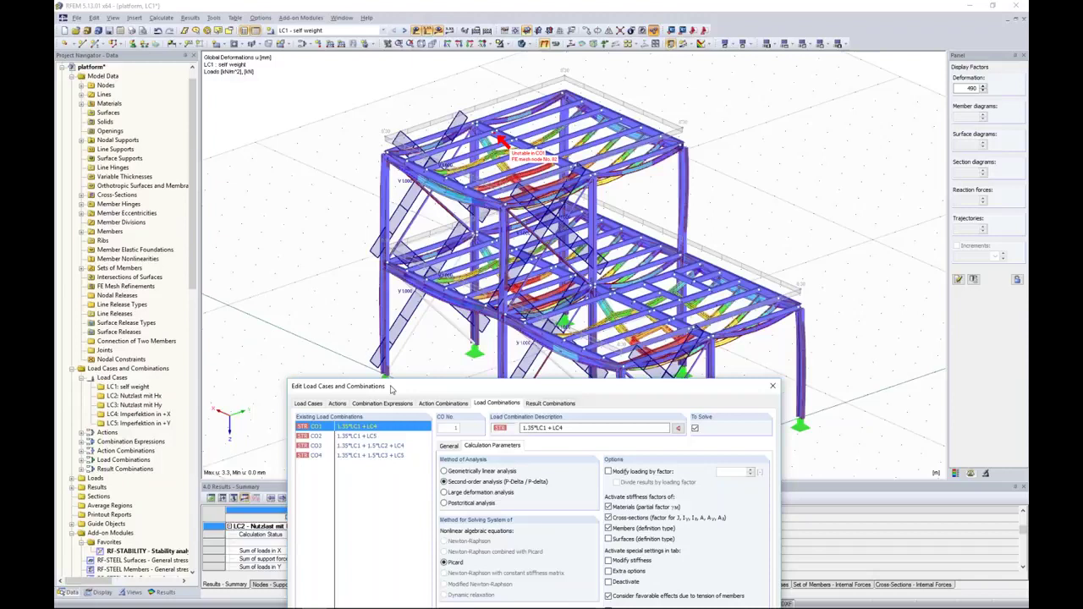
left_click(313, 403)
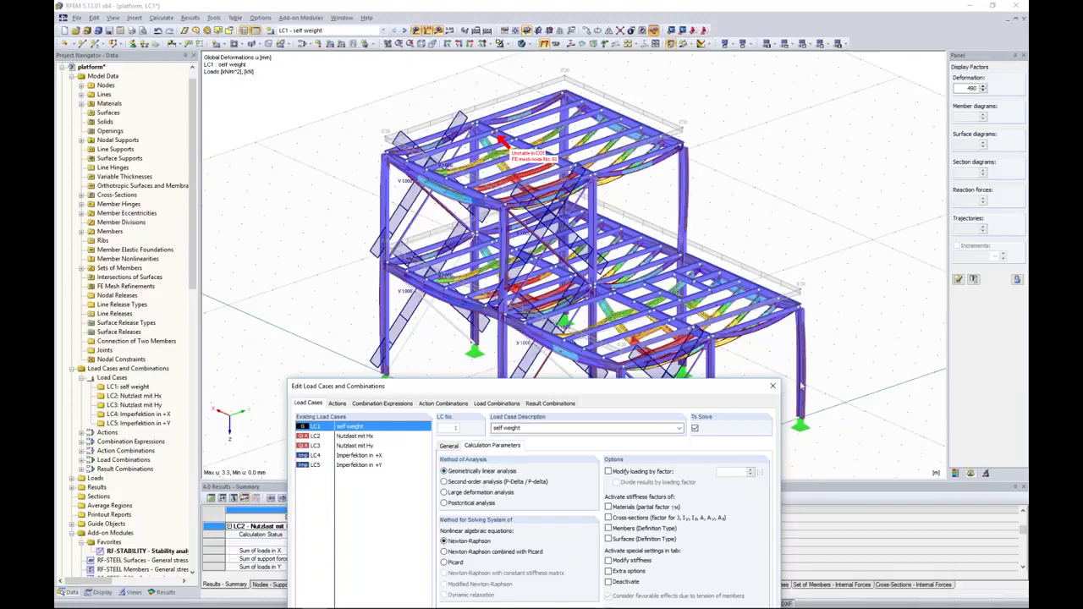
left_click(772, 386)
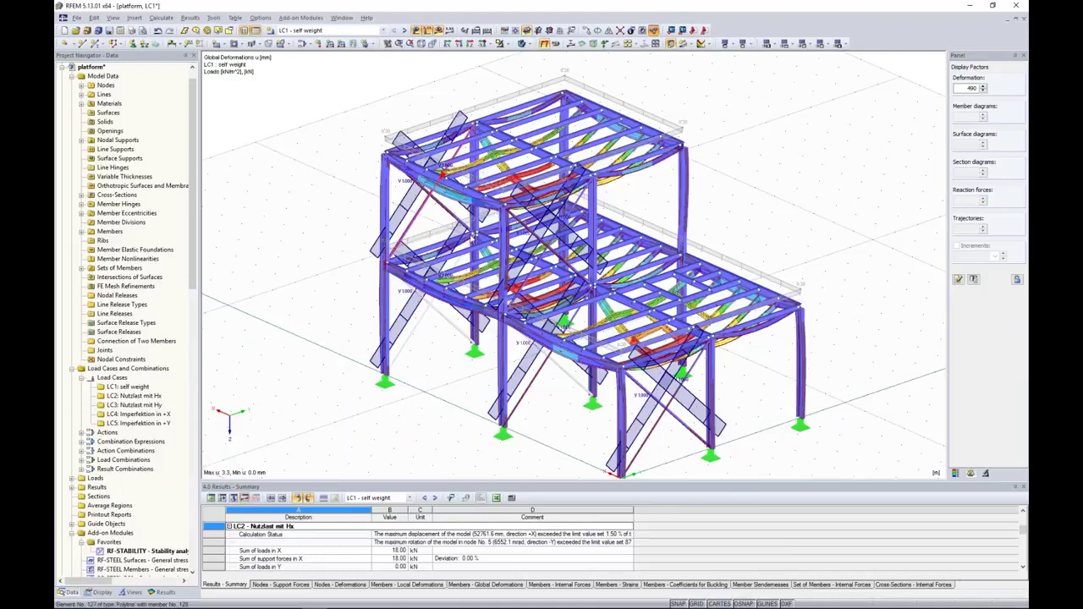
Step: Delete the existing RF-STABILITY data and calculate a new stability analysis of the 4 lowest eigenvalues for LC1 - self weight
right_click(153, 556)
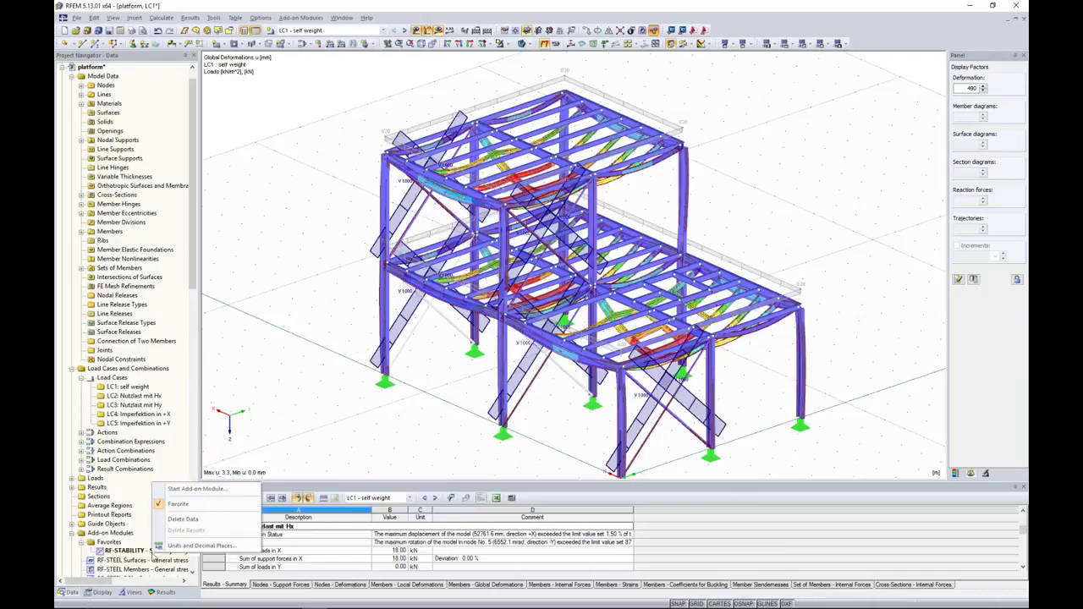
left_click(203, 524)
left_click(523, 325)
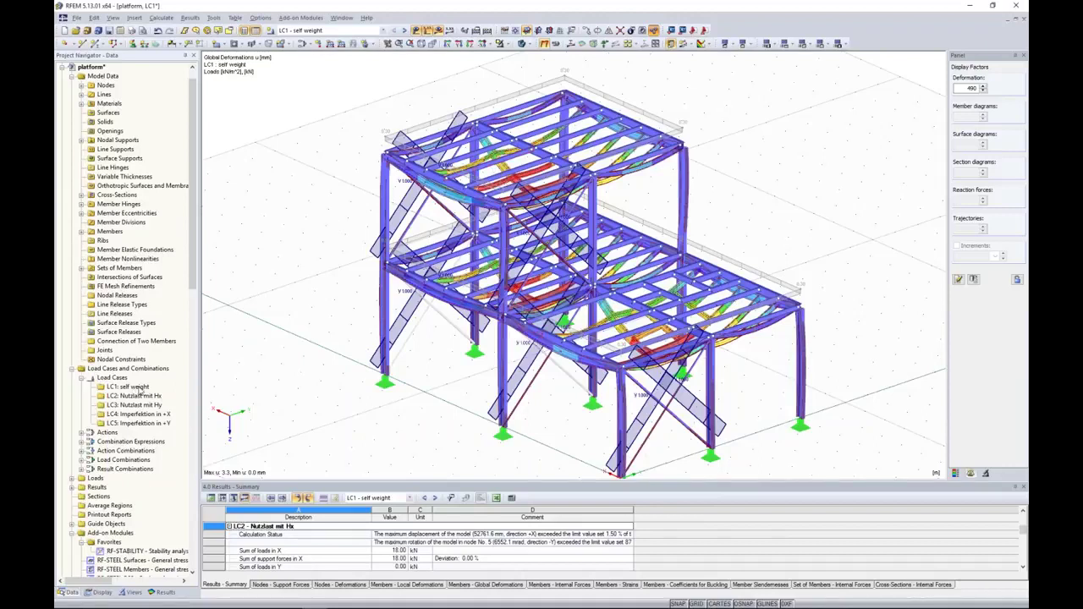
double_click(145, 551)
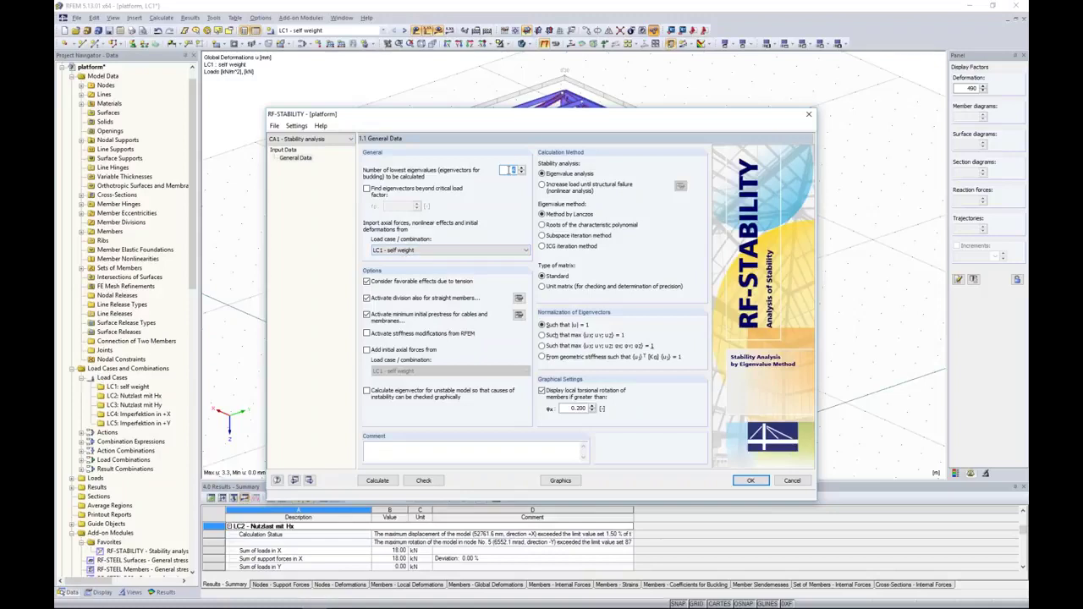
left_click(378, 481)
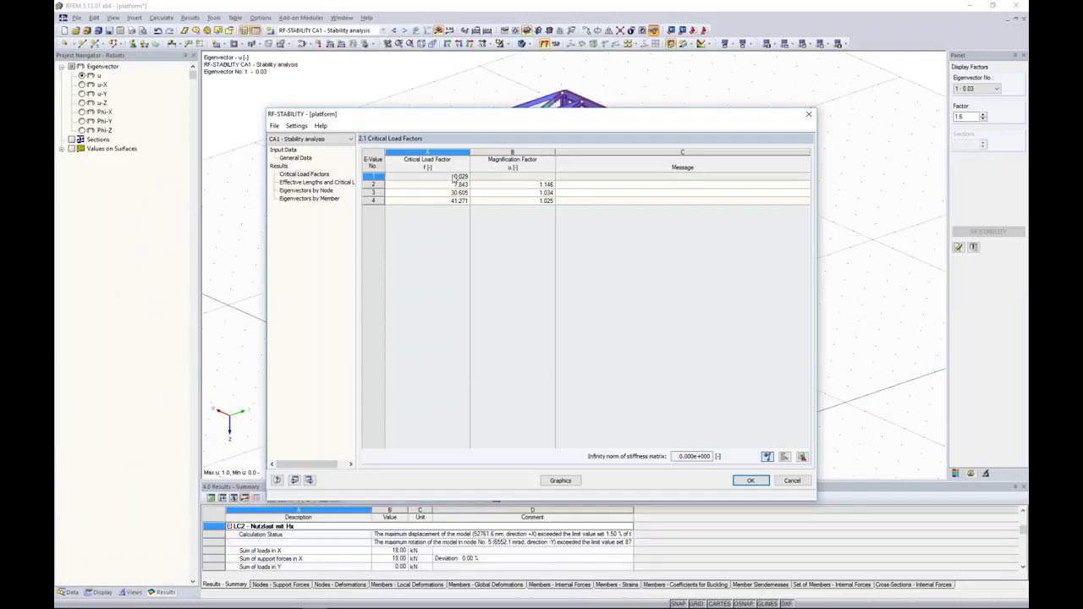
Step: Examine the critical load factors of the four eigenvalues and check the stability analysis's general data
left_click_drag(457, 177, 462, 202)
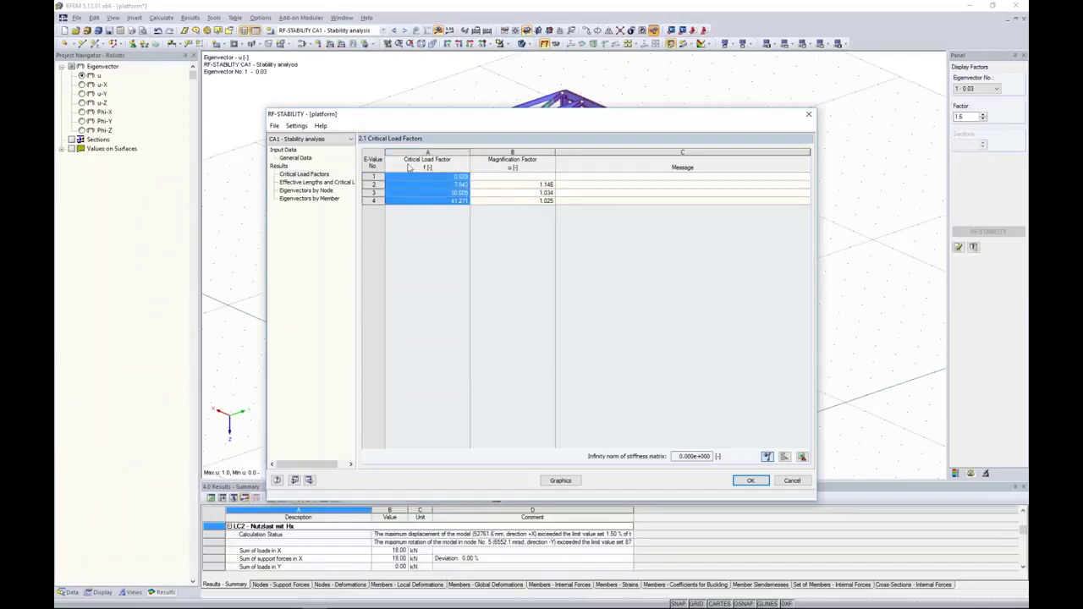
left_click(455, 178)
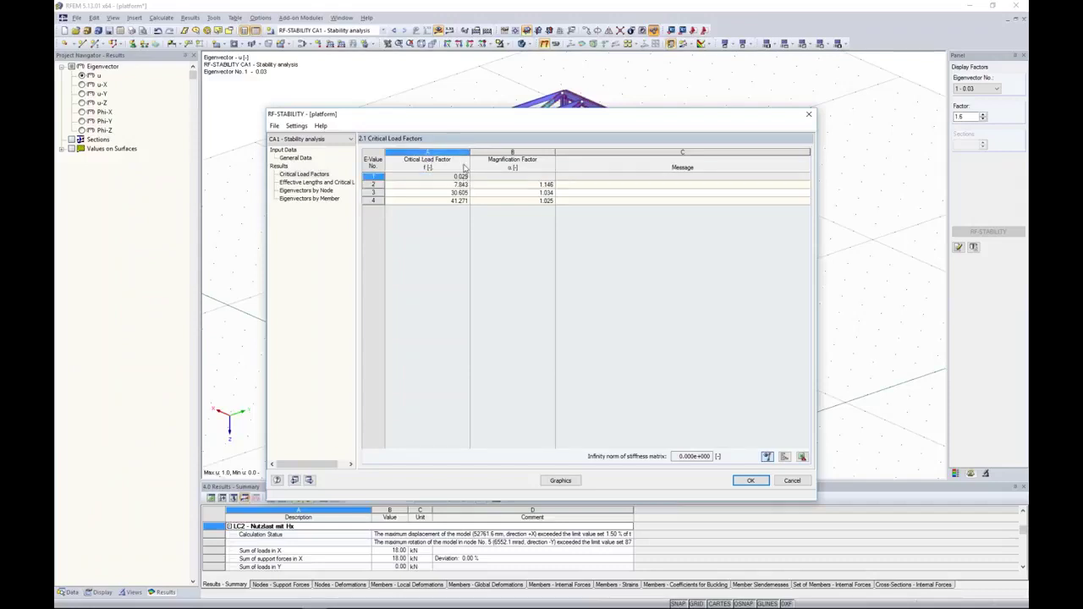
left_click(304, 159)
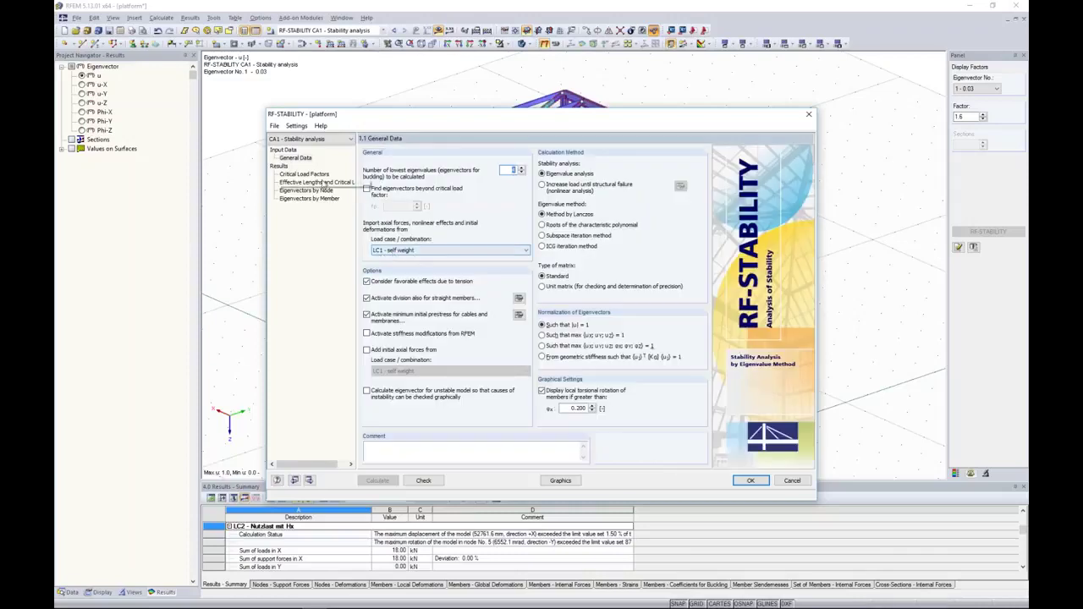
left_click(325, 176)
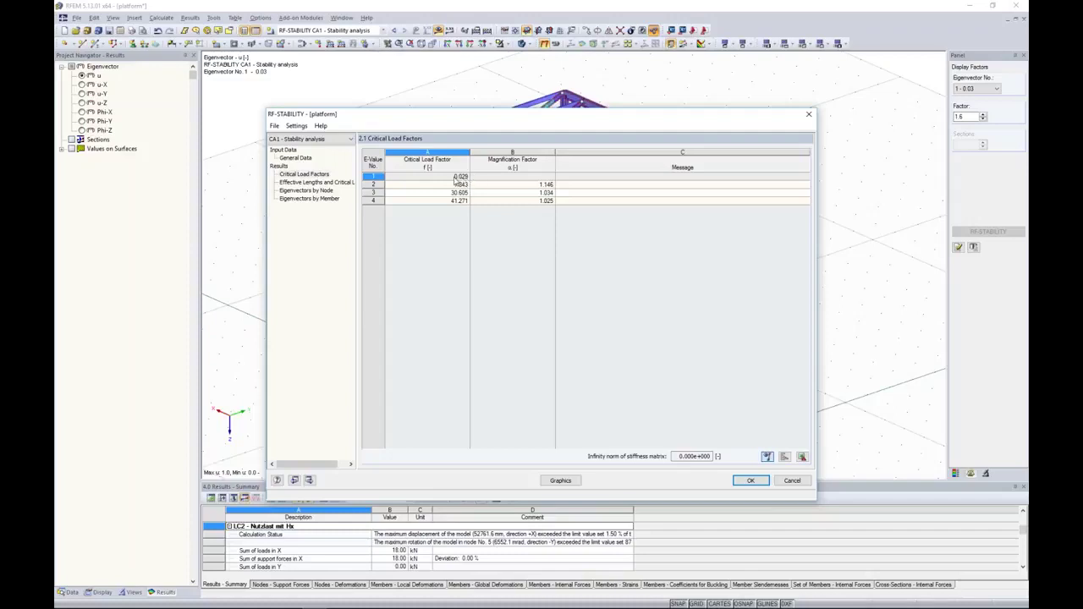
Step: Display eigenvector No. 1 on the platform model and examine which frame buckles
left_click(562, 482)
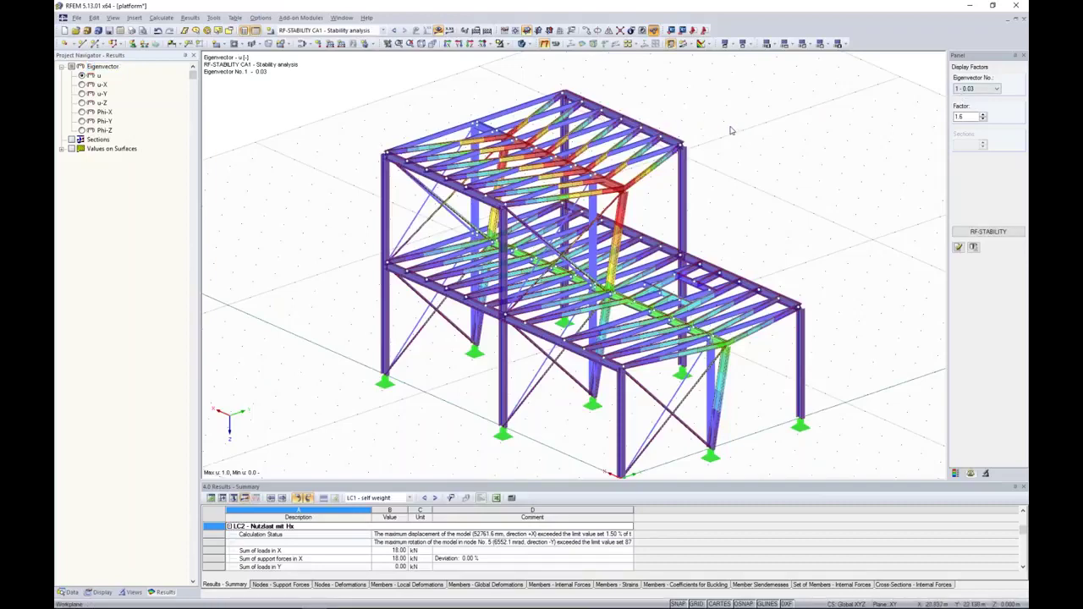
middle_click_drag(728, 129, 849, 158, "ctrl")
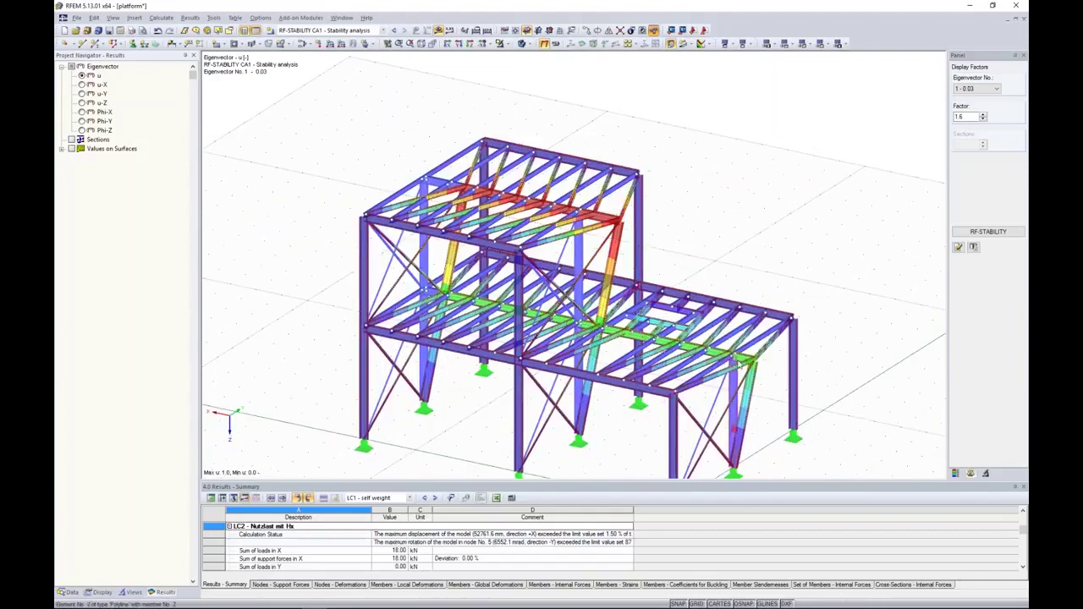
middle_click_drag(691, 227, 652, 205, "ctrl")
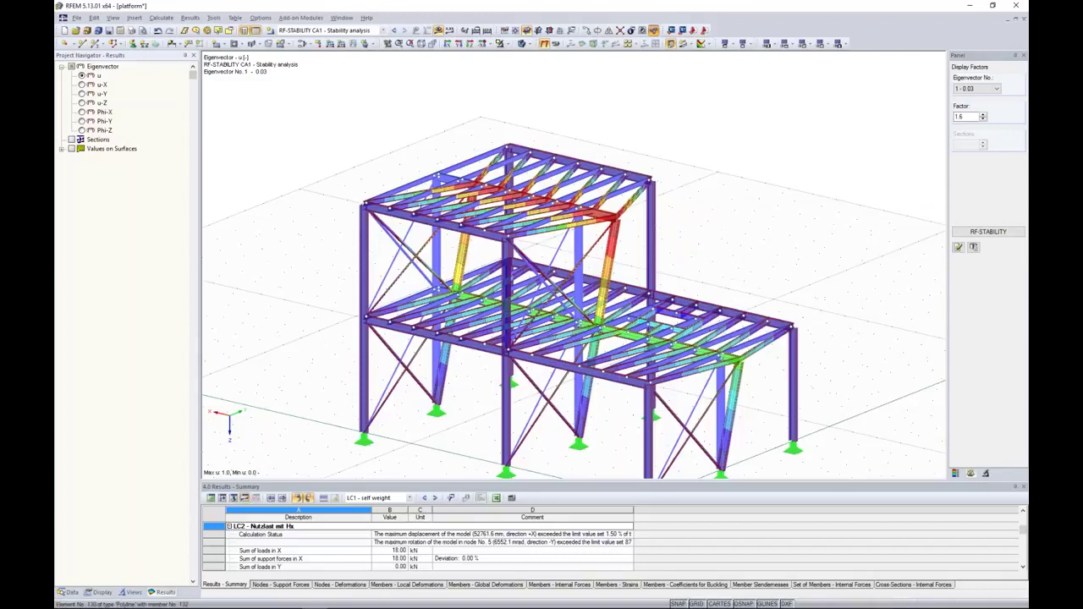
Step: Switch off the stability results to show the platform's undeformed structure
left_click(347, 32)
left_click(347, 33)
left_click(438, 31)
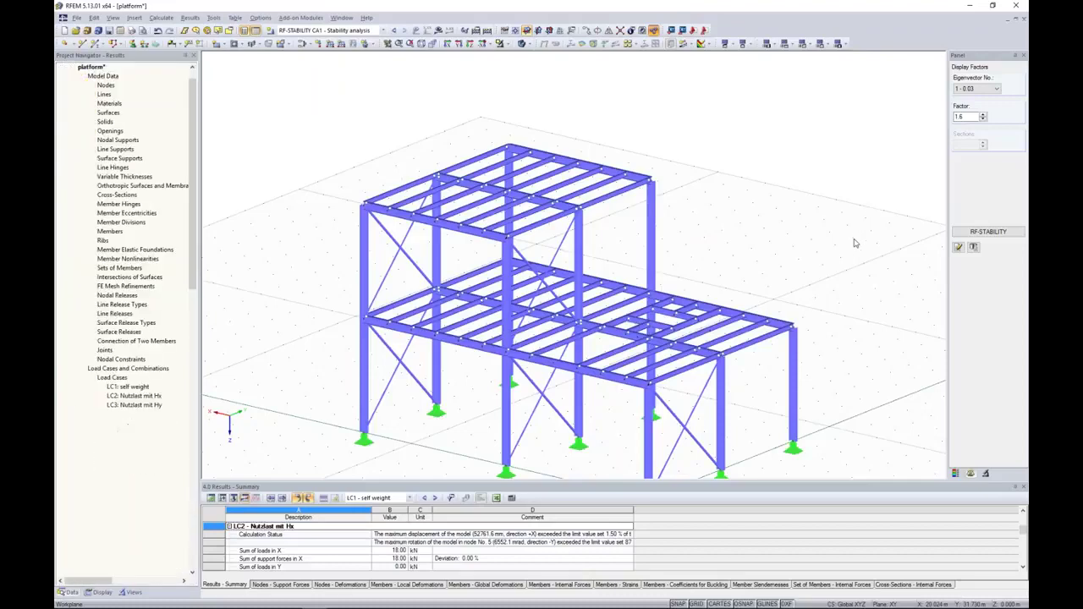
Step: Set the member hinges at both start and end to None for all members of the platform's middle frame
middle_click_drag(856, 208, 637, 110, "ctrl")
left_click_drag(553, 145, 604, 463)
middle_click_drag(580, 133, 568, 292, "ctrl")
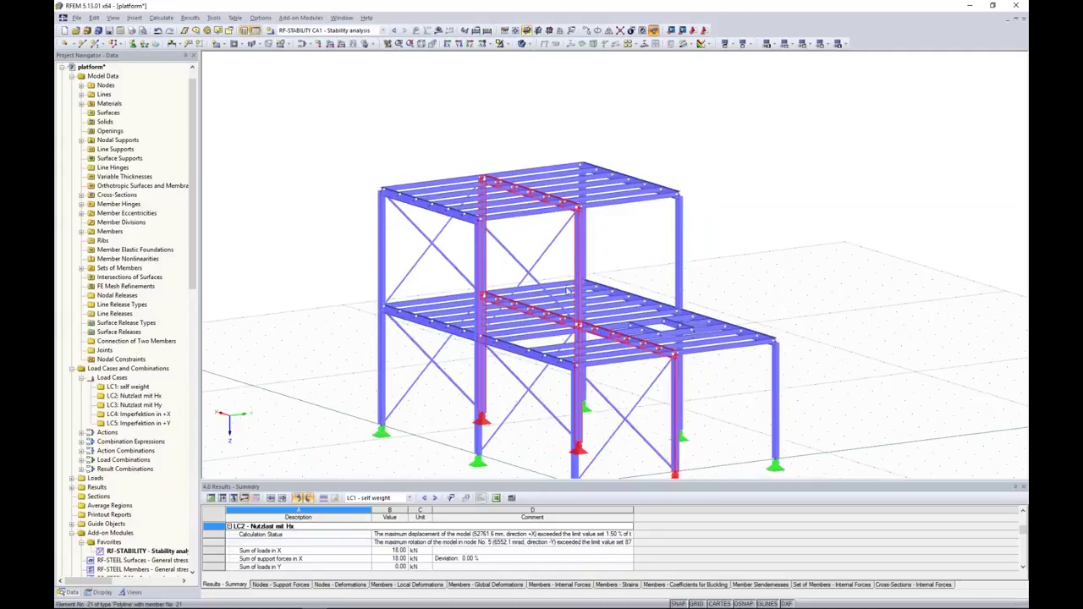
scroll(567, 292, "up", 12)
scroll(567, 292, "down", 7)
middle_click_drag(760, 203, 590, 203, "ctrl")
right_click(590, 203)
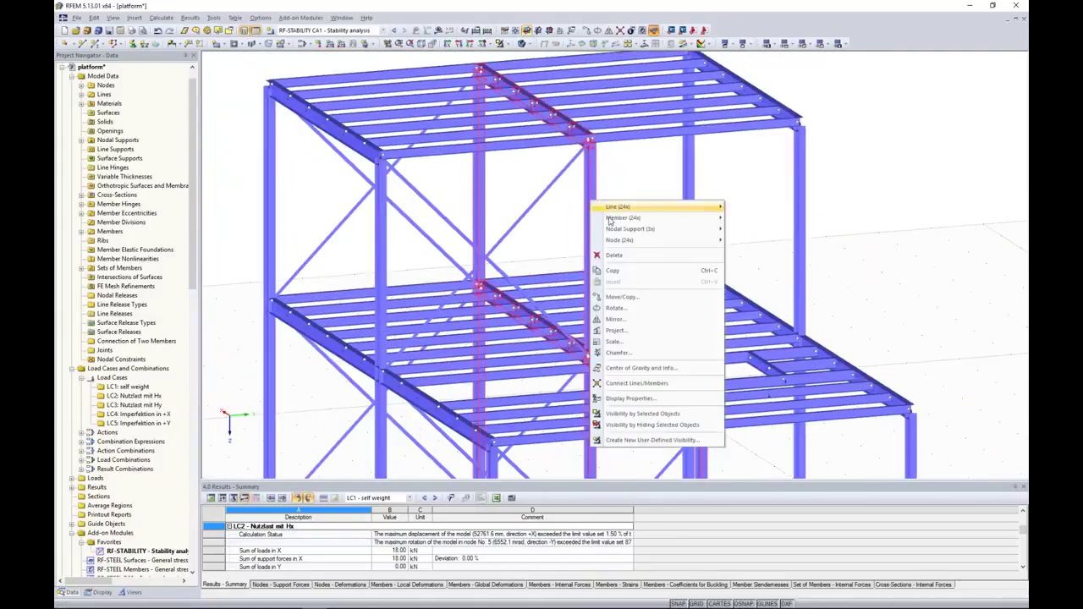
mouse_move(611, 221)
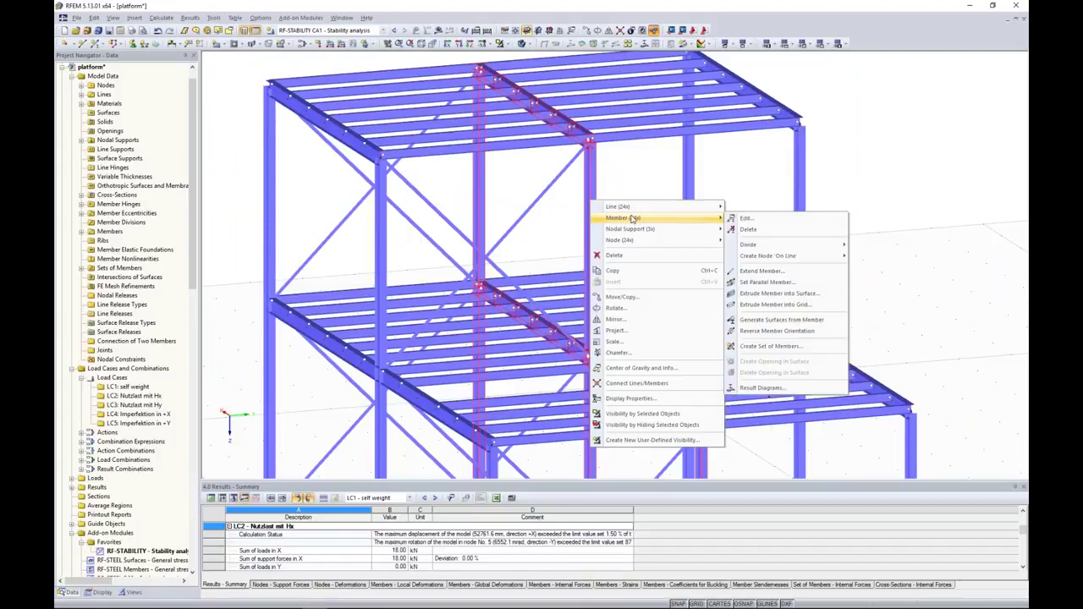
left_click(745, 220)
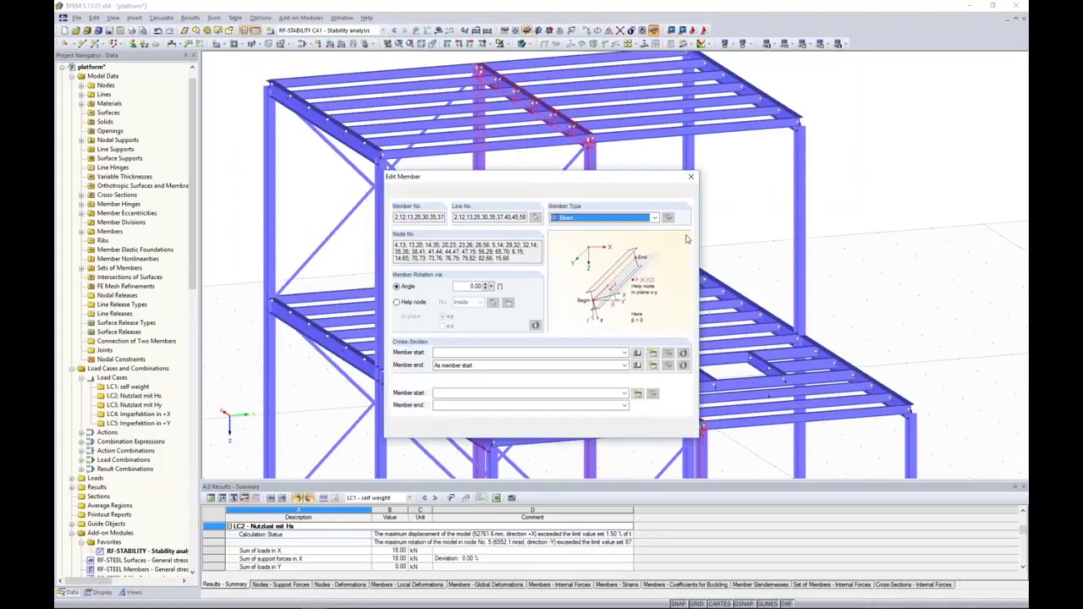
left_click(439, 395)
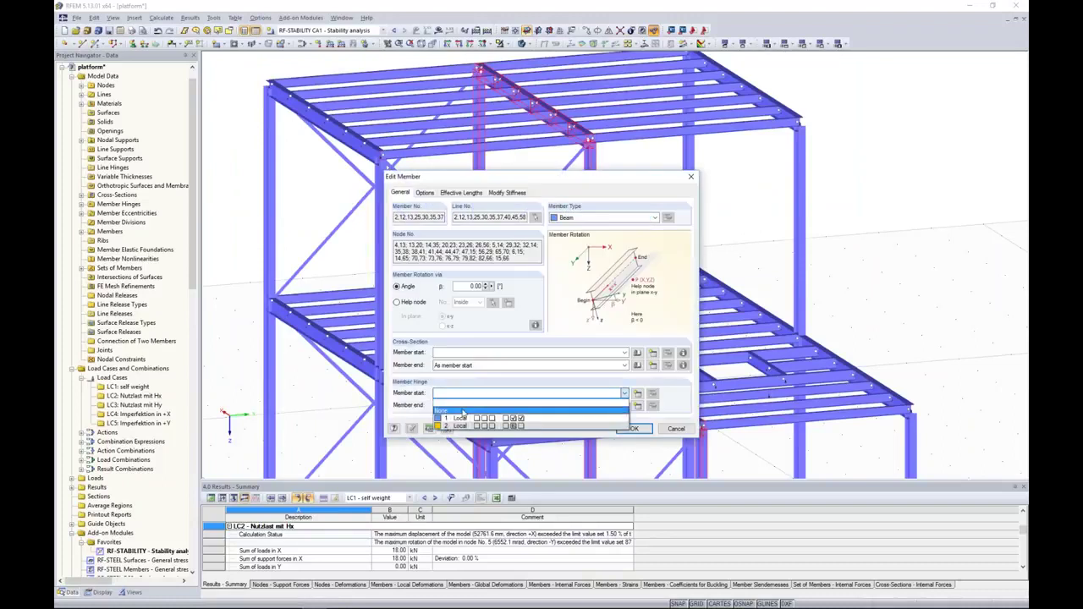
left_click(459, 411)
left_click(457, 405)
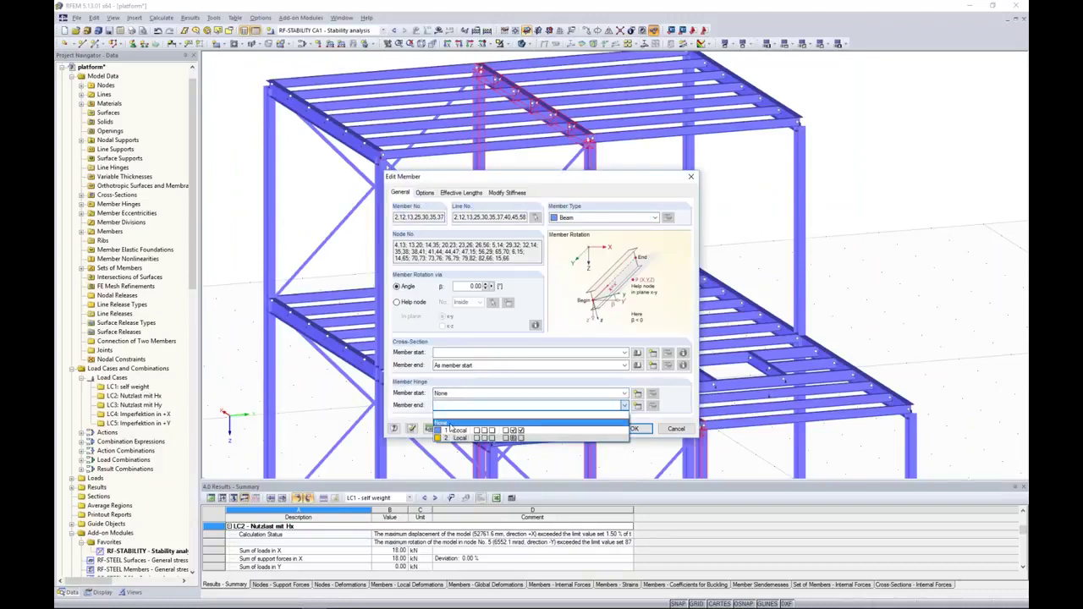
left_click(453, 423)
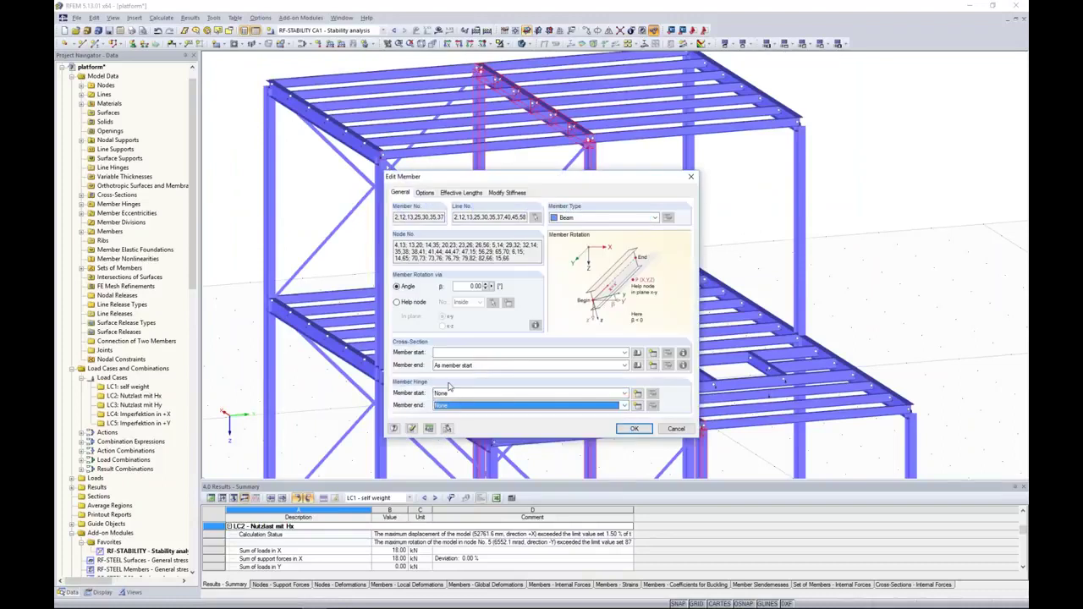
left_click(632, 429)
left_click(522, 328)
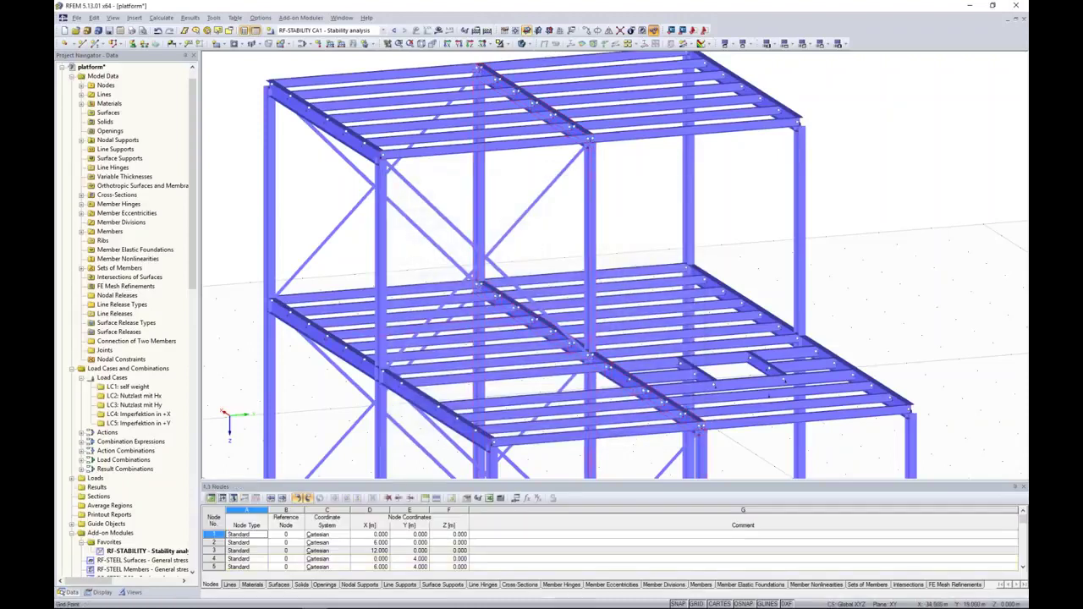
Step: Calculate the results of load combination CO1 - 1.35*LC1 + LC4
left_click(305, 30)
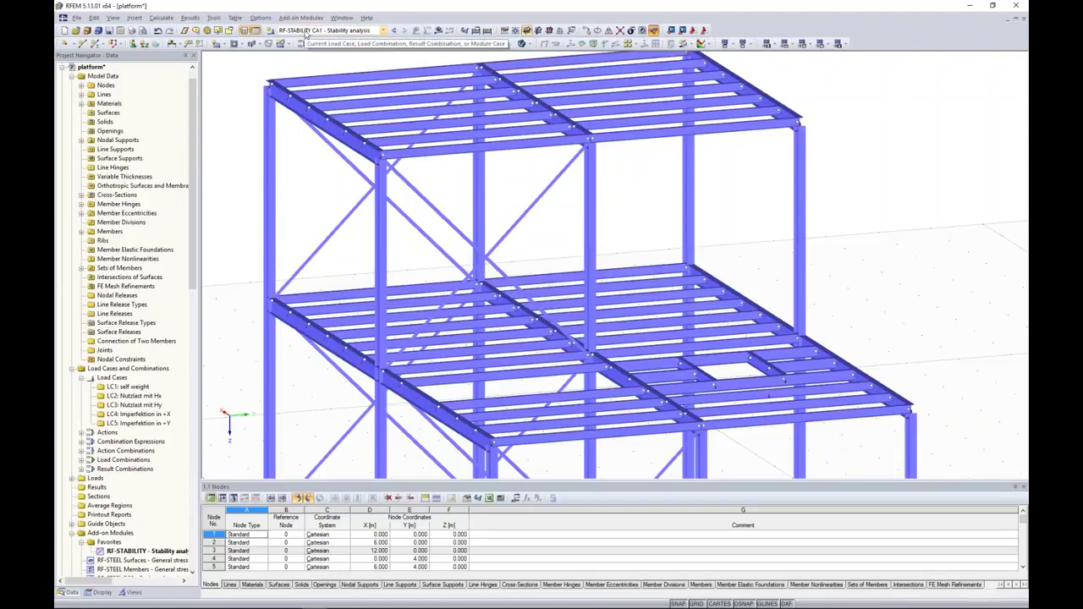
left_click(306, 73)
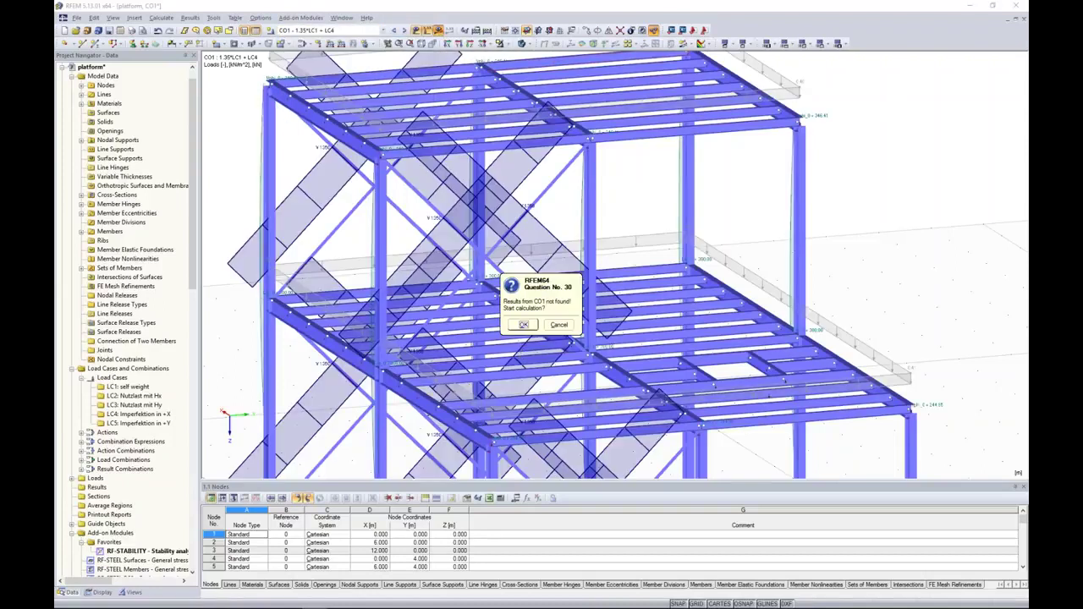
left_click(523, 325)
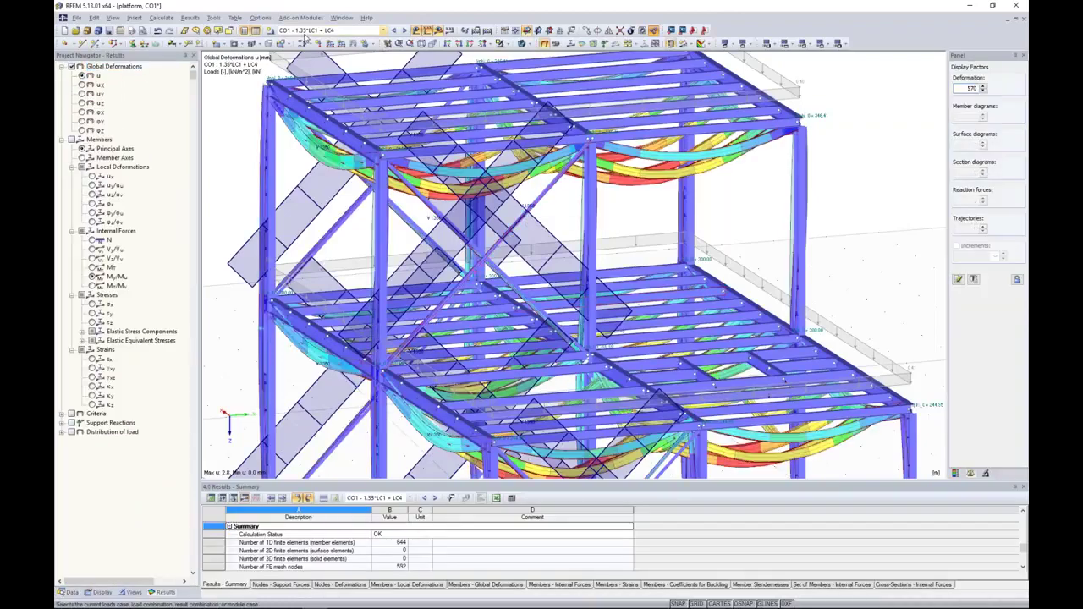
Step: Calculate result combination RC1 - GZT (STR/GEO) and display the deformations of the whole platform
left_click(305, 31)
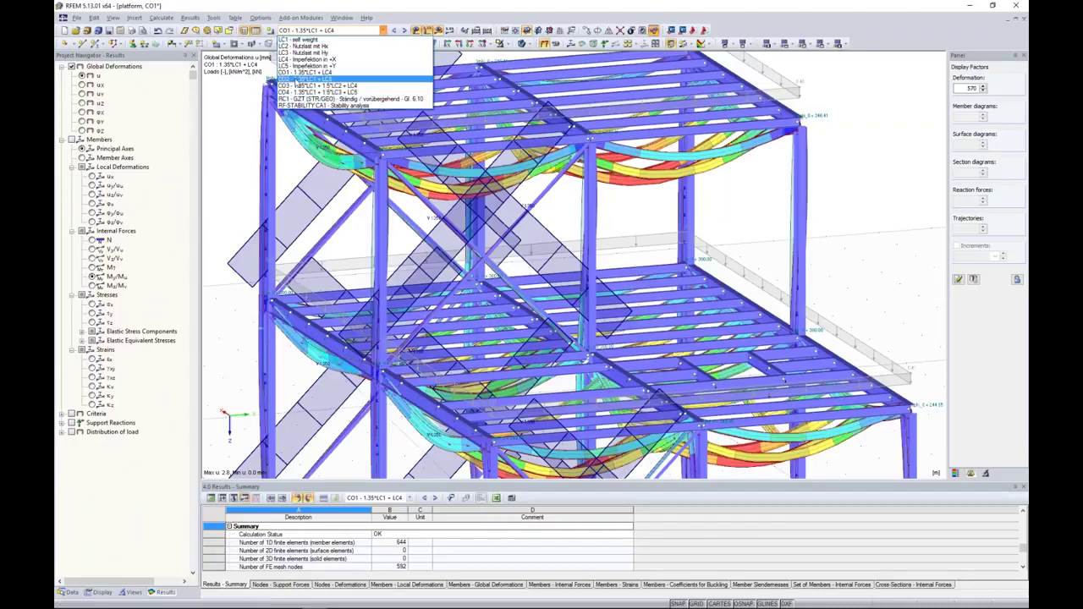
left_click(330, 98)
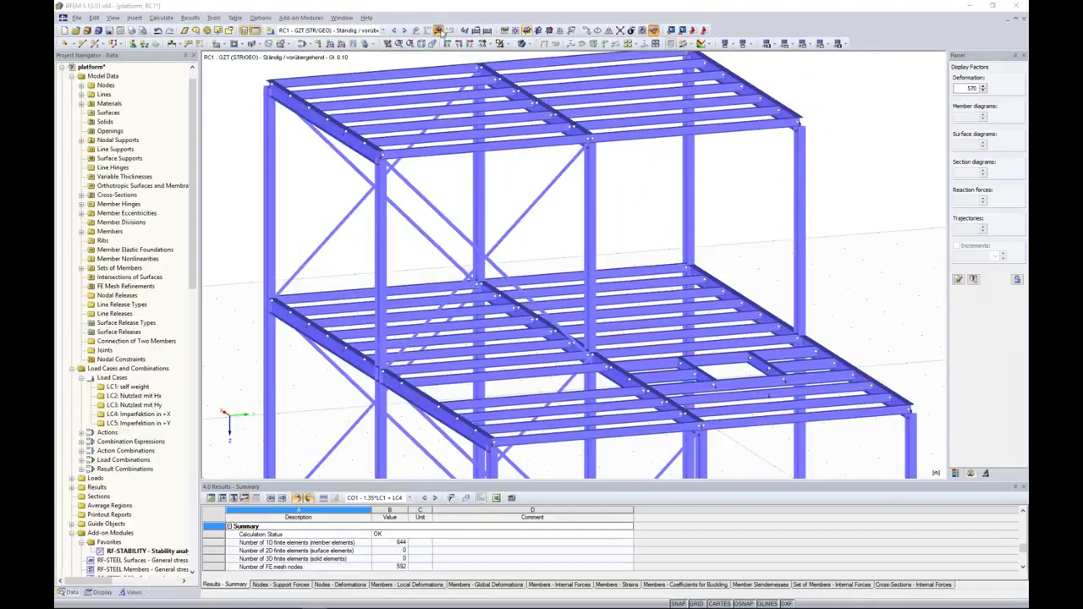
left_click(440, 31)
left_click(517, 335)
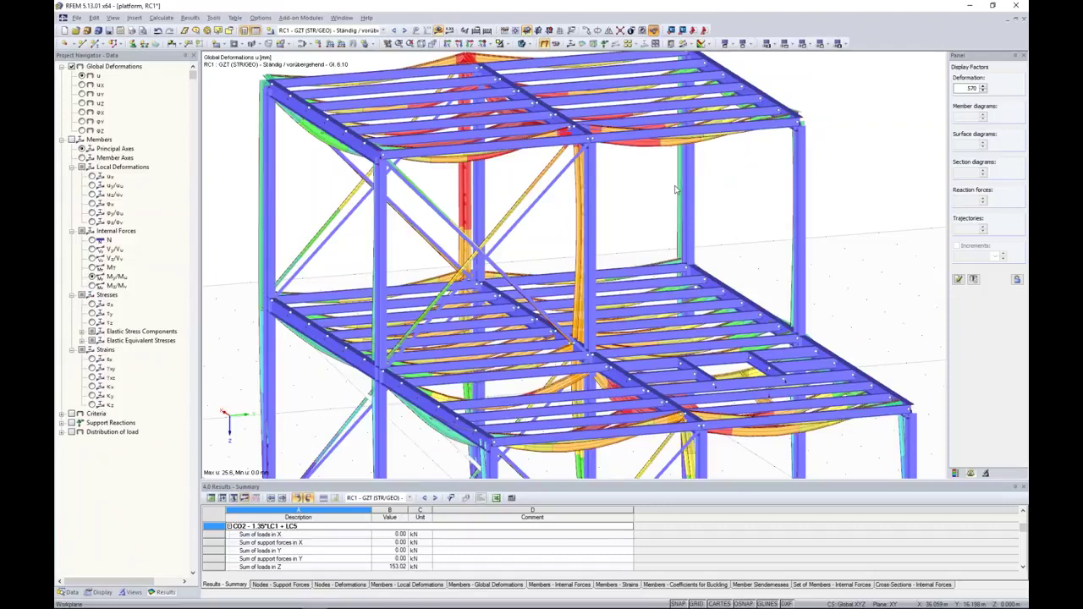
scroll(675, 189, "down", 5)
scroll(766, 192, "up", 1)
middle_click_drag(767, 191, 717, 183)
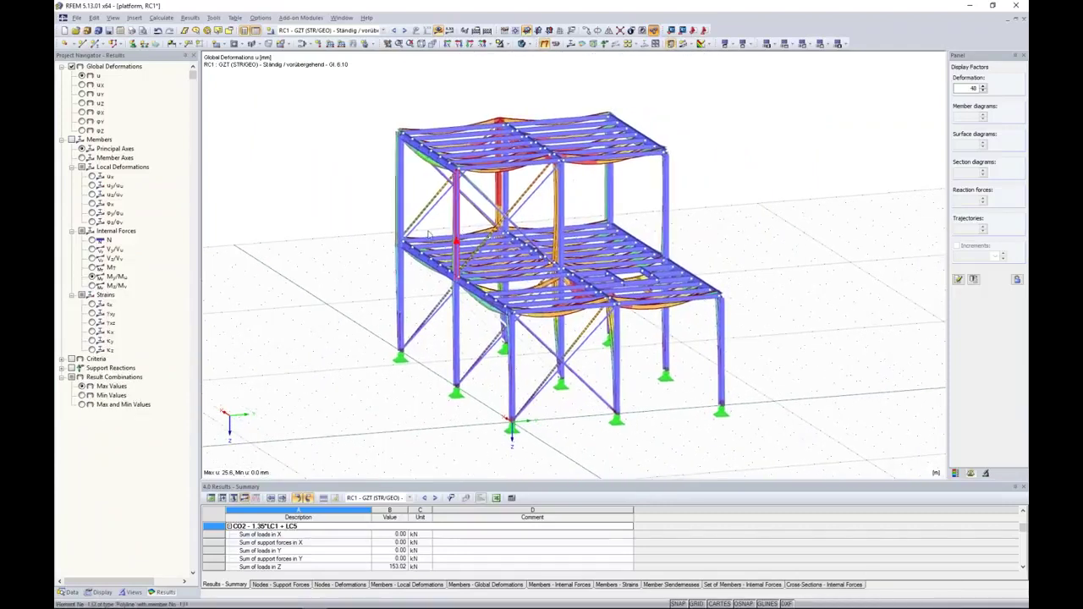
Step: Set the RF-STABILITY analysis to import axial forces from CO1 - 1.35*LC1 + LC4 and calculate it
left_click(69, 594)
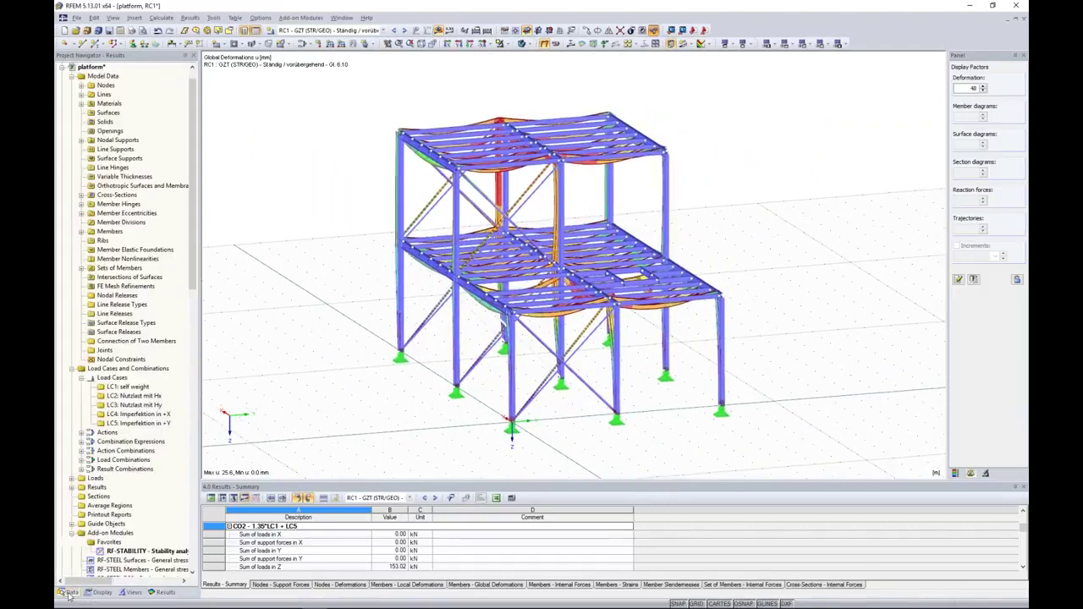
double_click(121, 554)
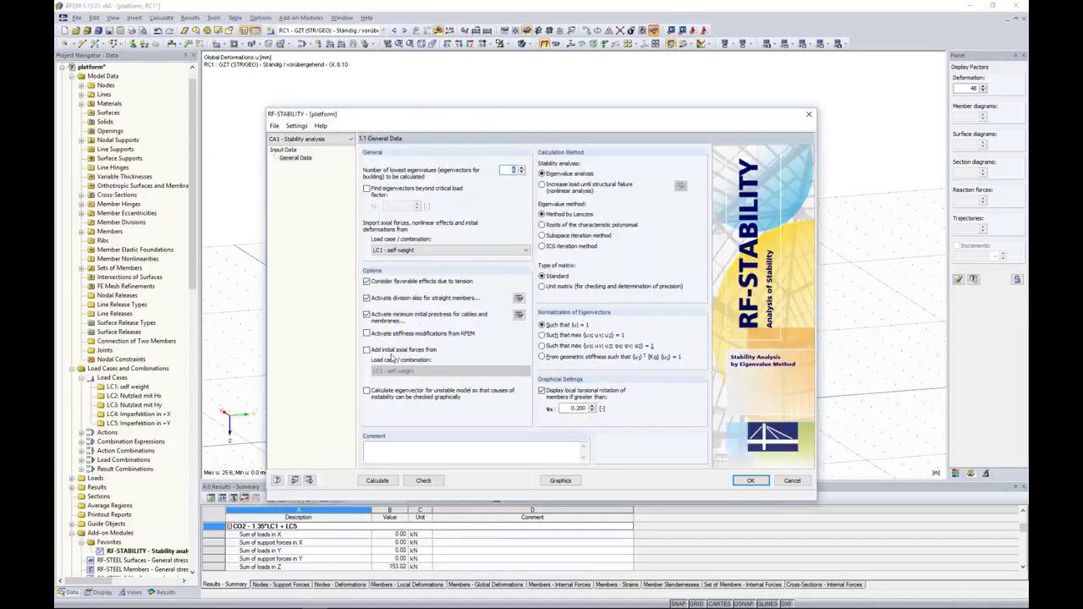
left_click(417, 252)
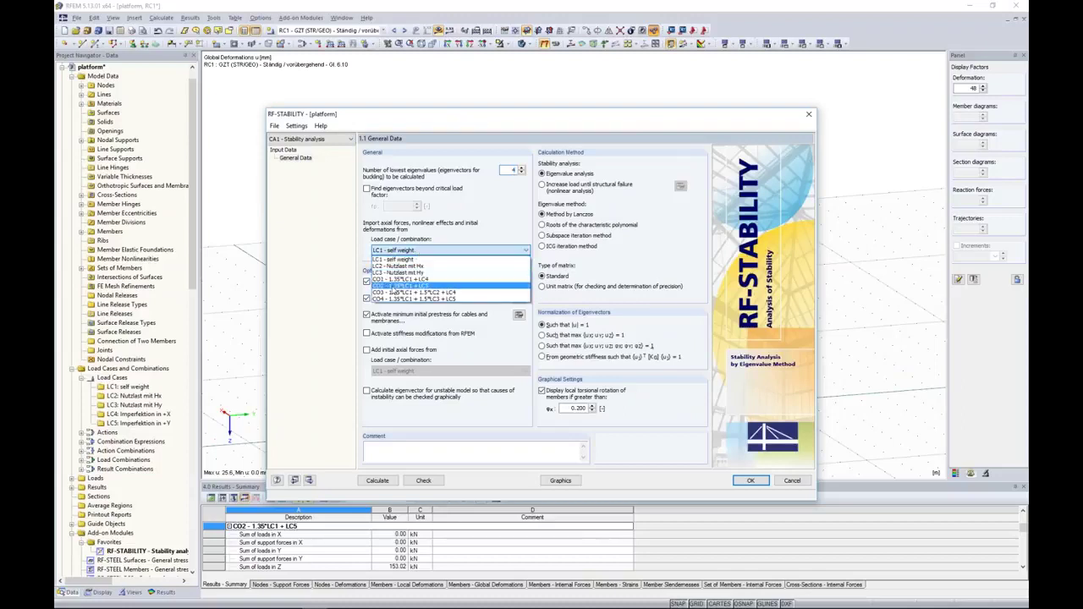
left_click(404, 281)
left_click(387, 480)
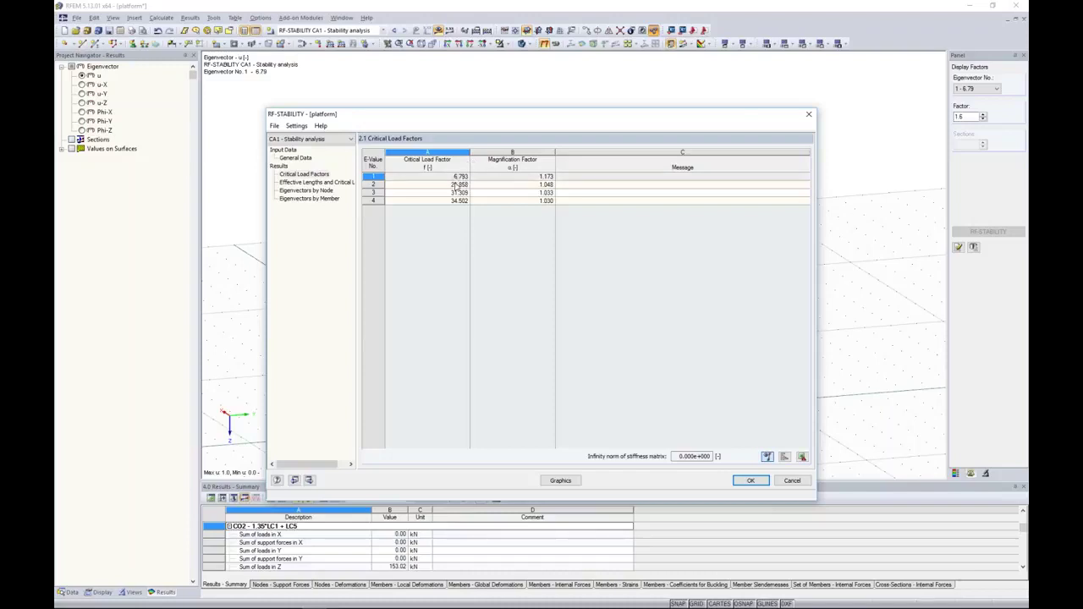
Step: Display eigenvectors No. 1 and No. 2 on the platform model and examine their buckling shapes
left_click(560, 480)
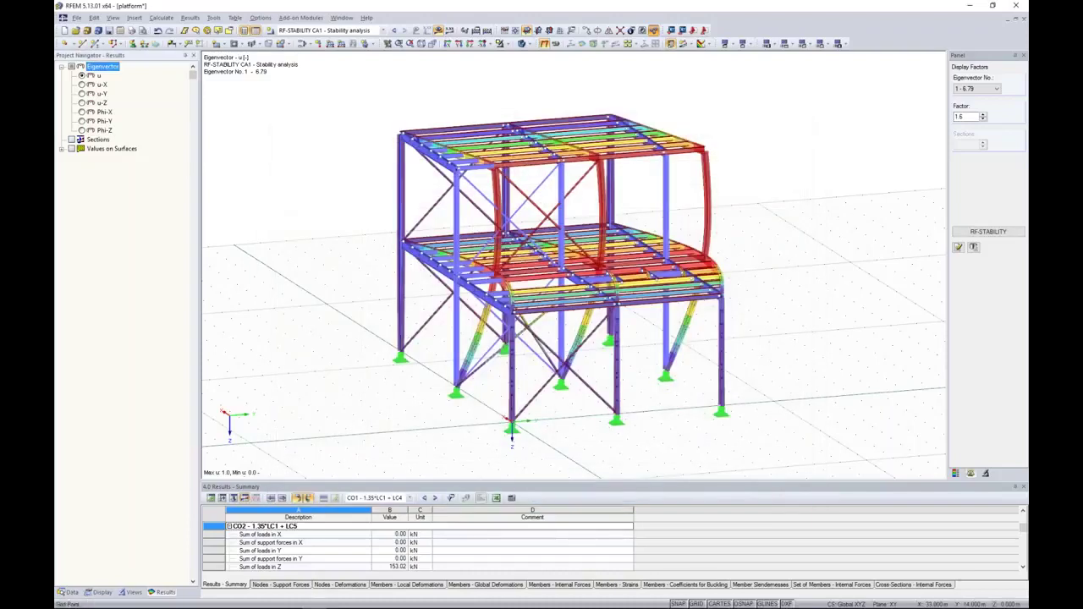
middle_click_drag(810, 154, 833, 193)
left_click(979, 89)
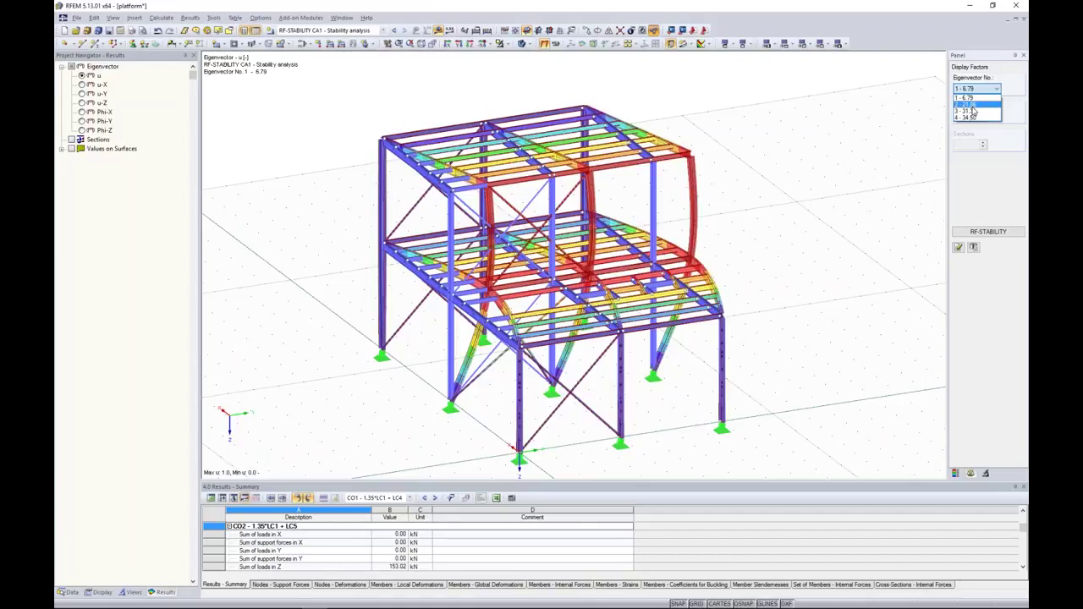
left_click(973, 105)
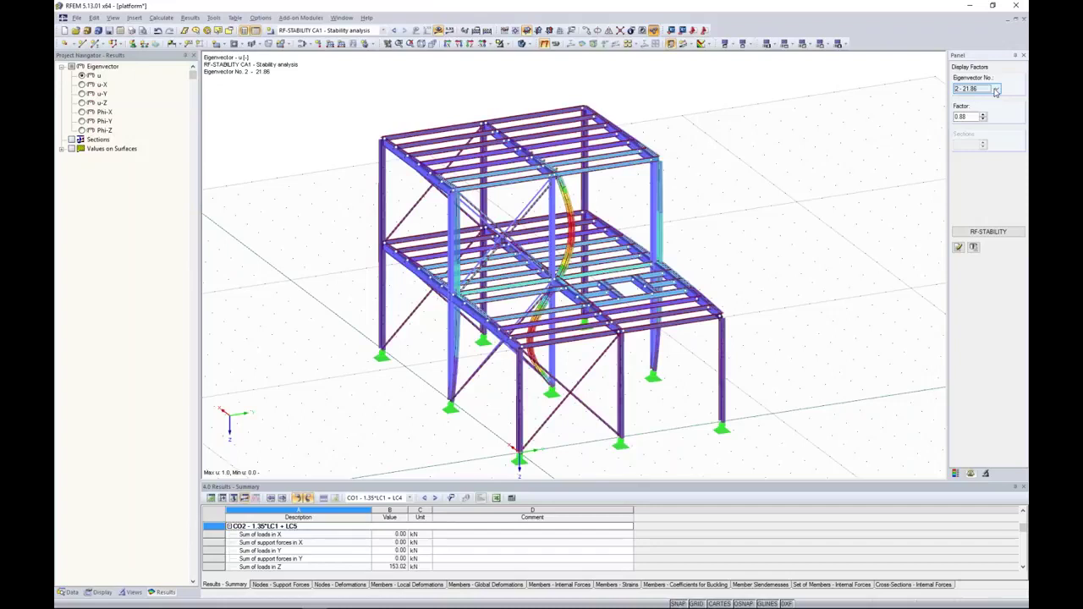
left_click(827, 201)
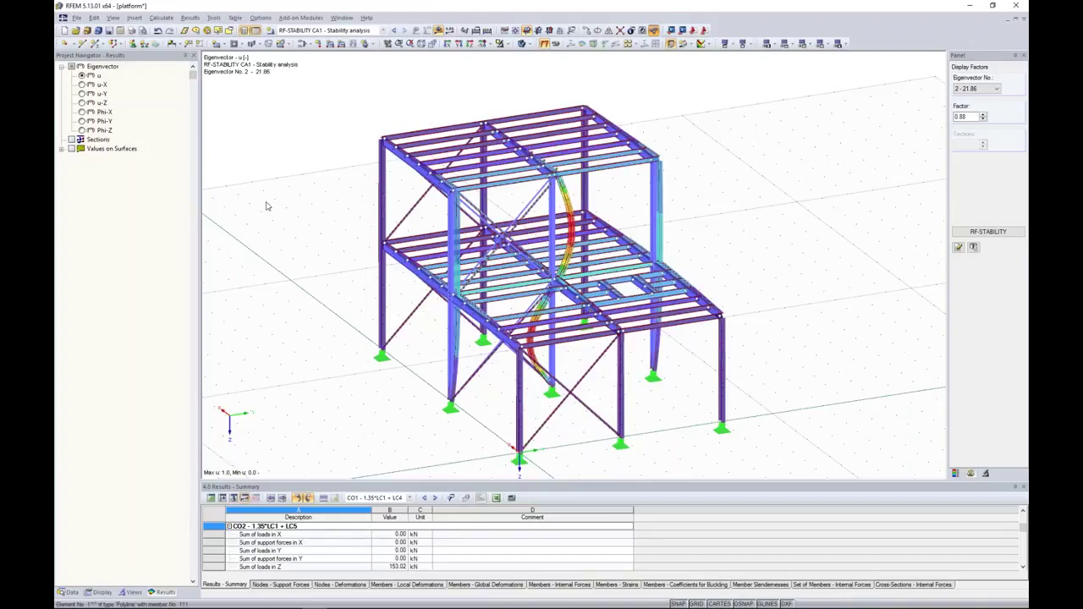
Step: Switch from the platform to the surface_member model
left_click(70, 592)
left_click(72, 68)
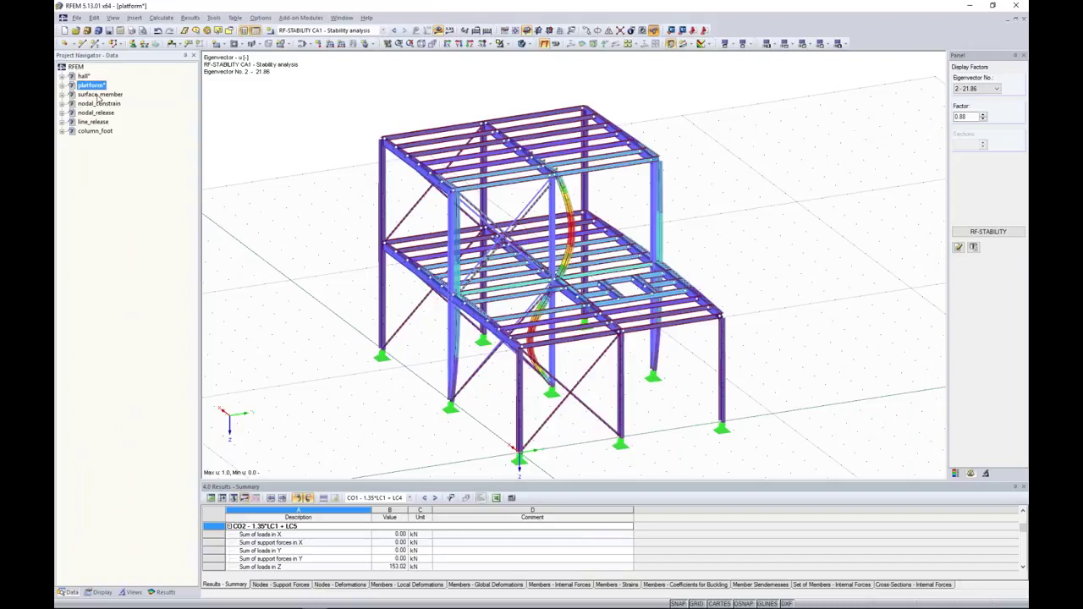
double_click(99, 95)
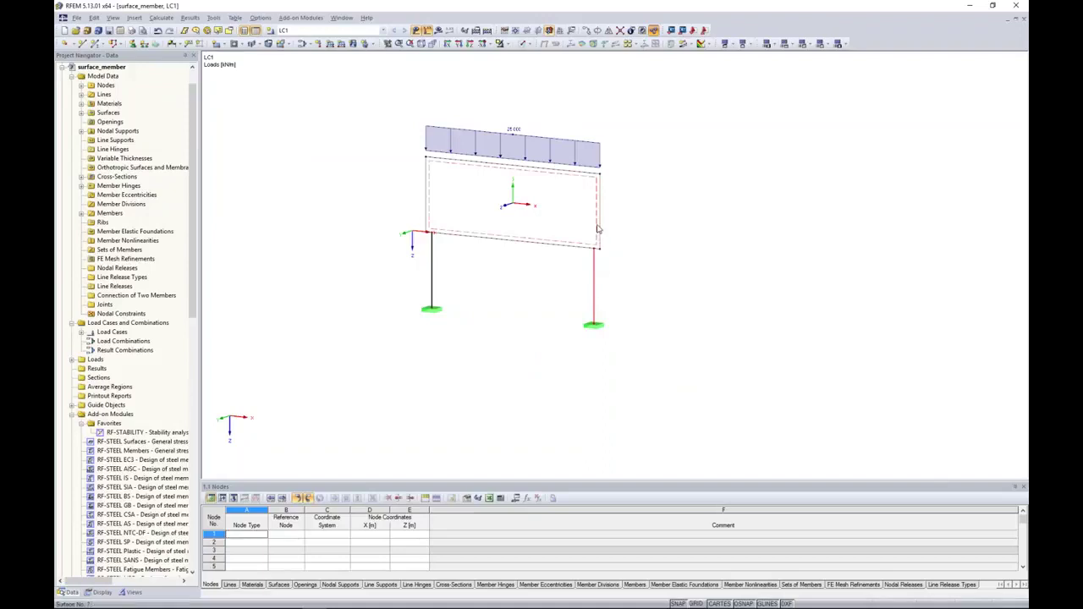
Step: Check the model type in the general data of the surface_member model without changing it
double_click(114, 66)
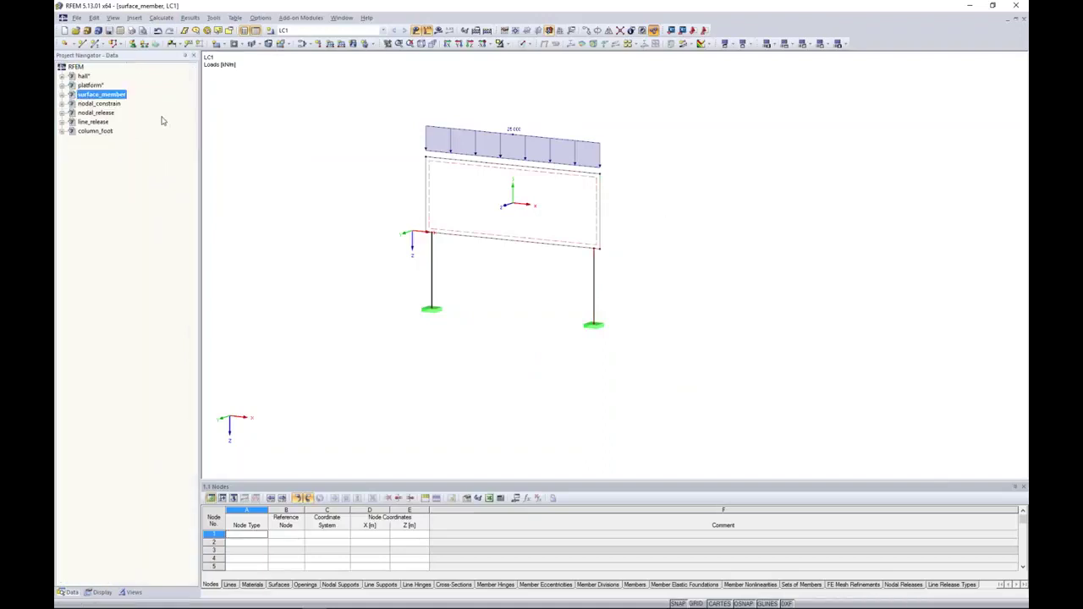
right_click(125, 99)
left_click(203, 128)
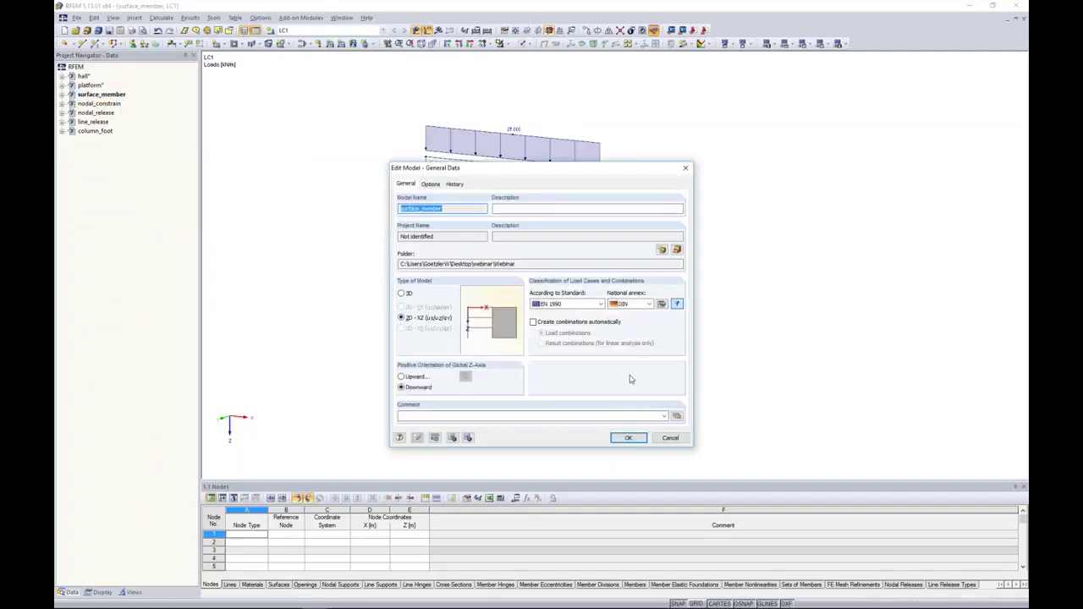
left_click(673, 438)
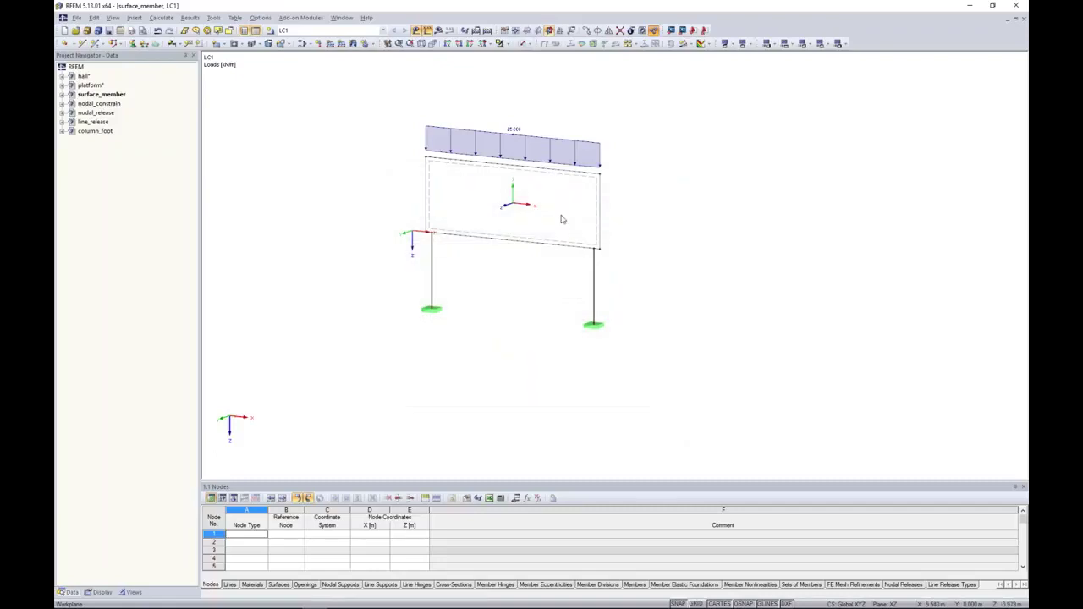
Step: Show the surface_member model in solid display and examine the columns' connection to the wall surface
middle_click_drag(627, 273, 592, 275, "ctrl")
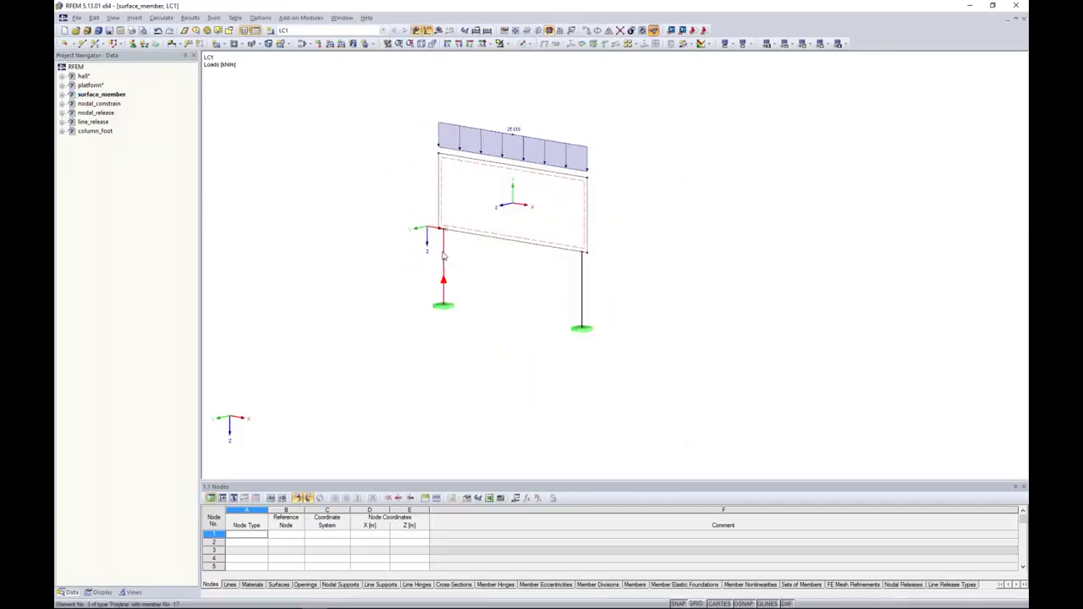
left_click(523, 44)
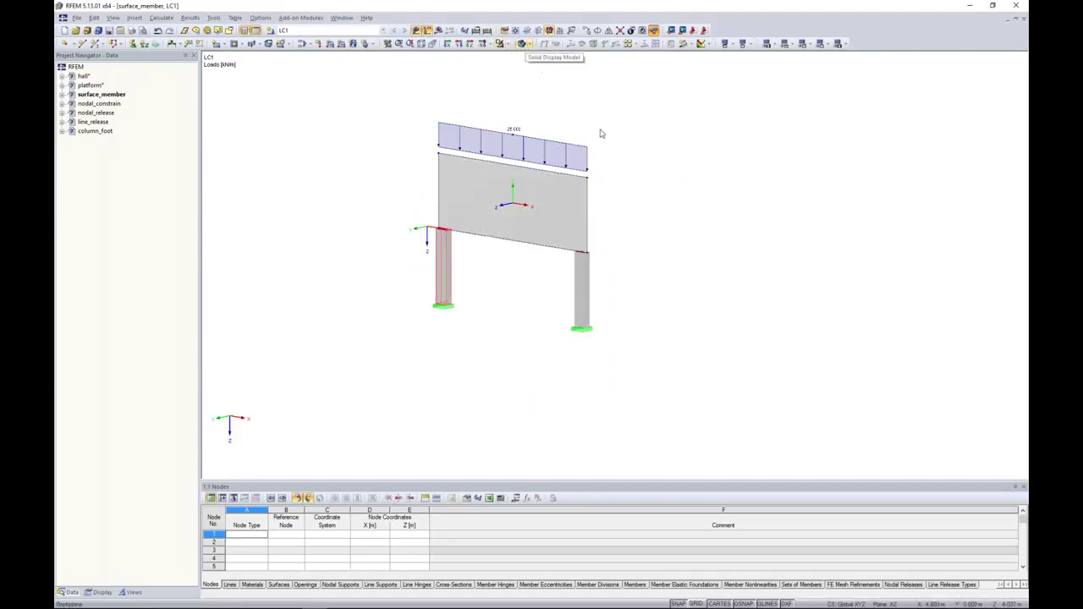
middle_click_drag(642, 235, 677, 242, "ctrl")
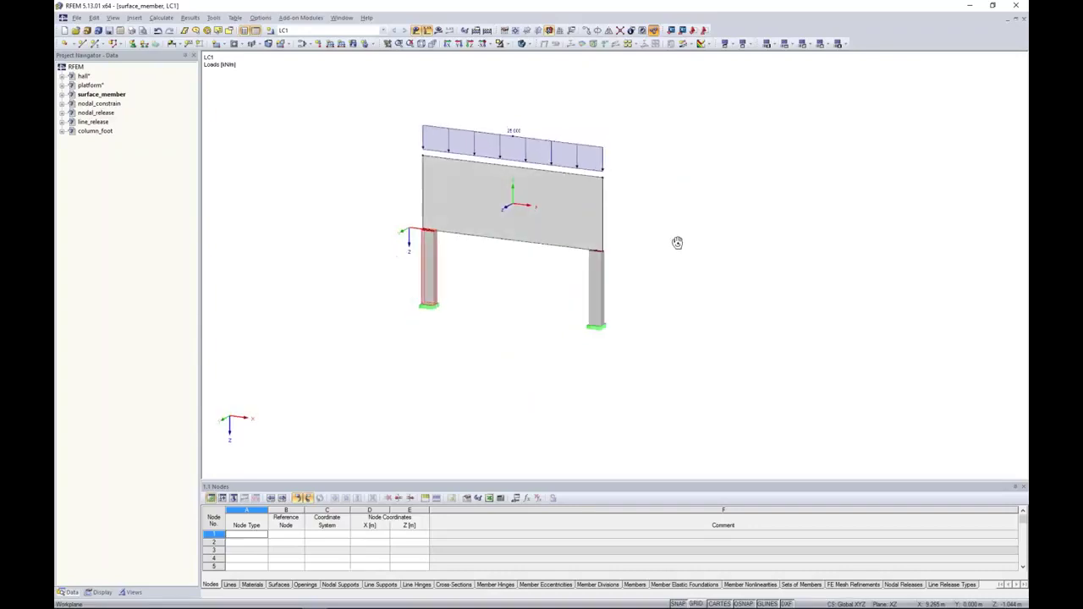
mouse_move(595, 278)
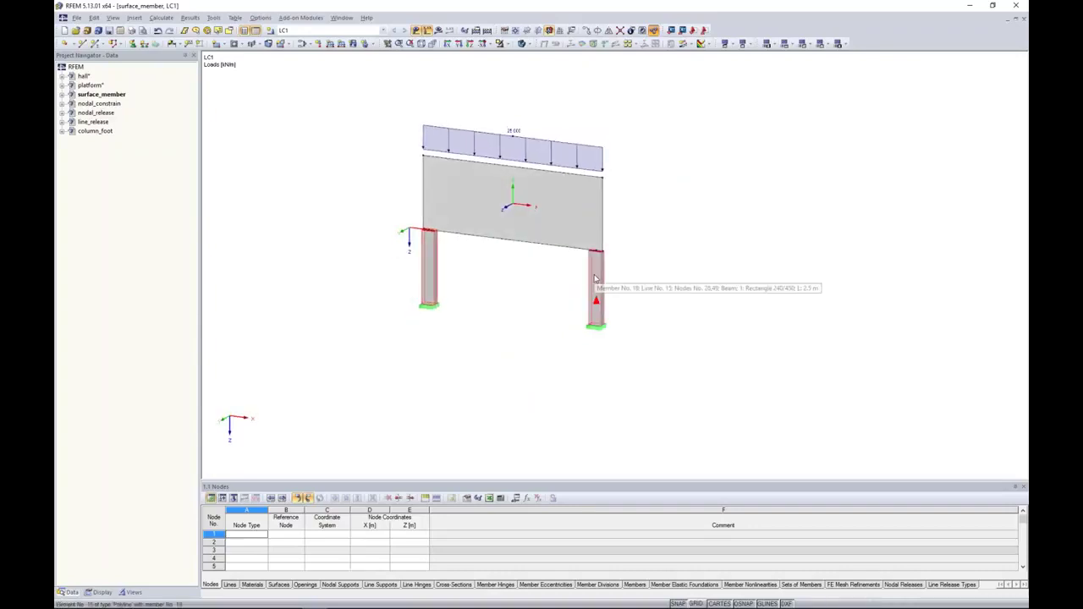
scroll(595, 278, "up", 3)
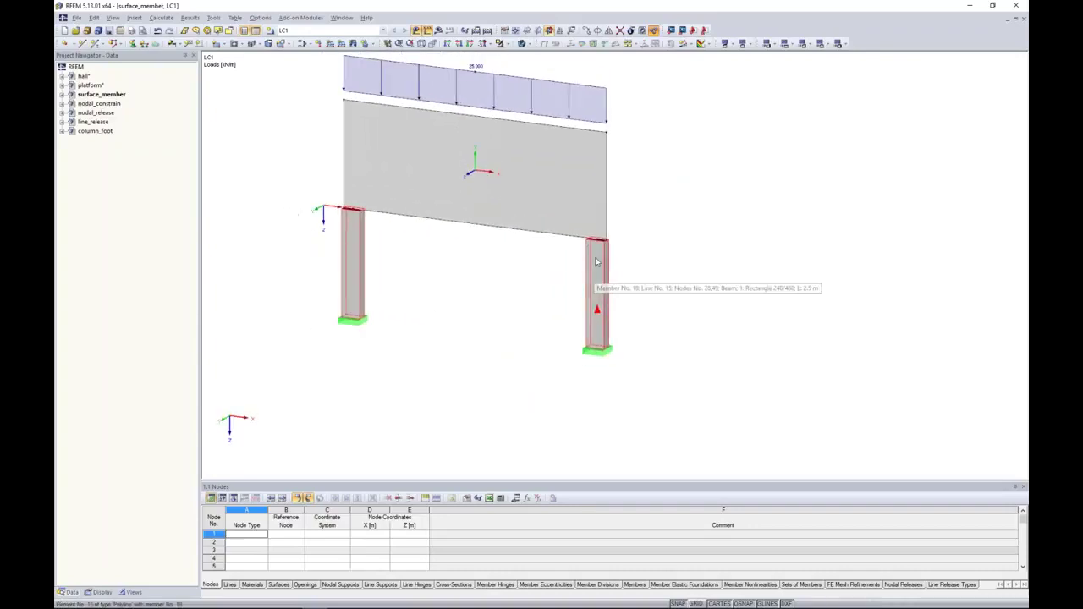
scroll(598, 245, "up", 3)
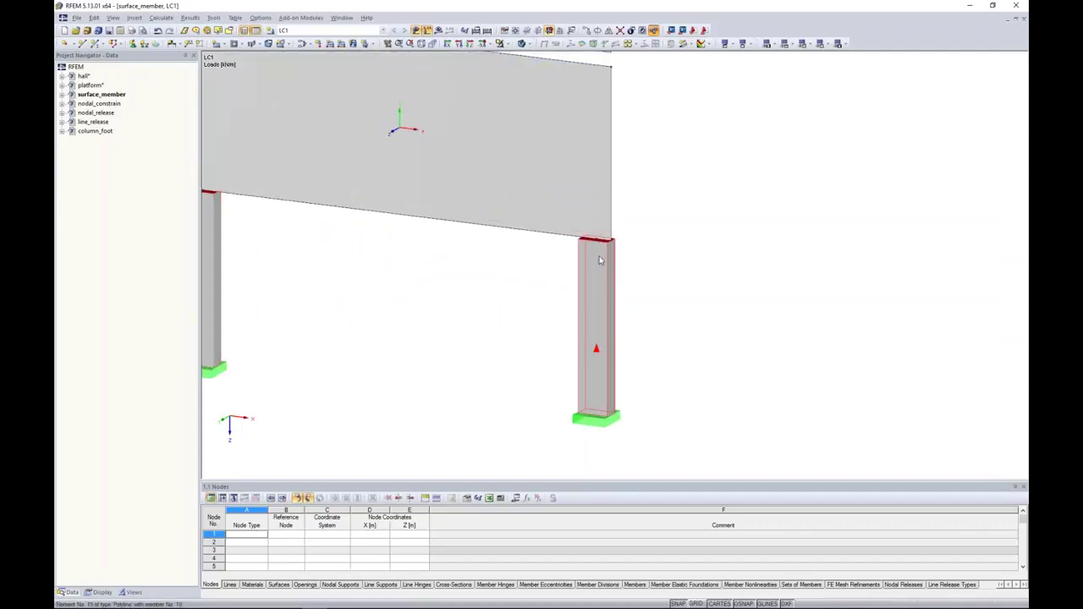
left_click(598, 181)
left_click(682, 203)
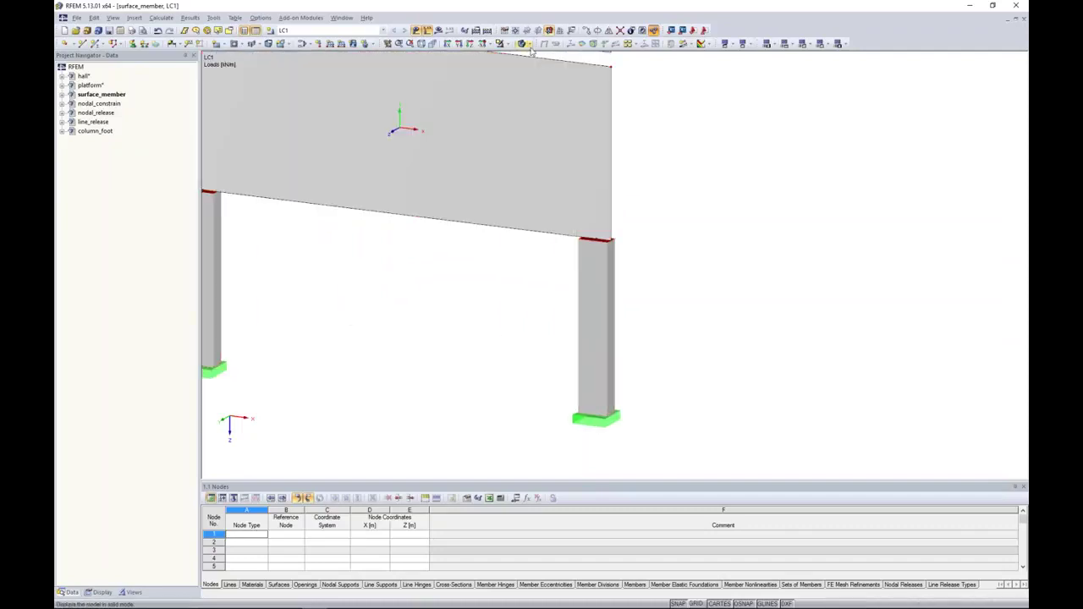
Step: Show the surface_member model in wireframe display and examine the node where the column meets the wall's lower edge
left_click(523, 46)
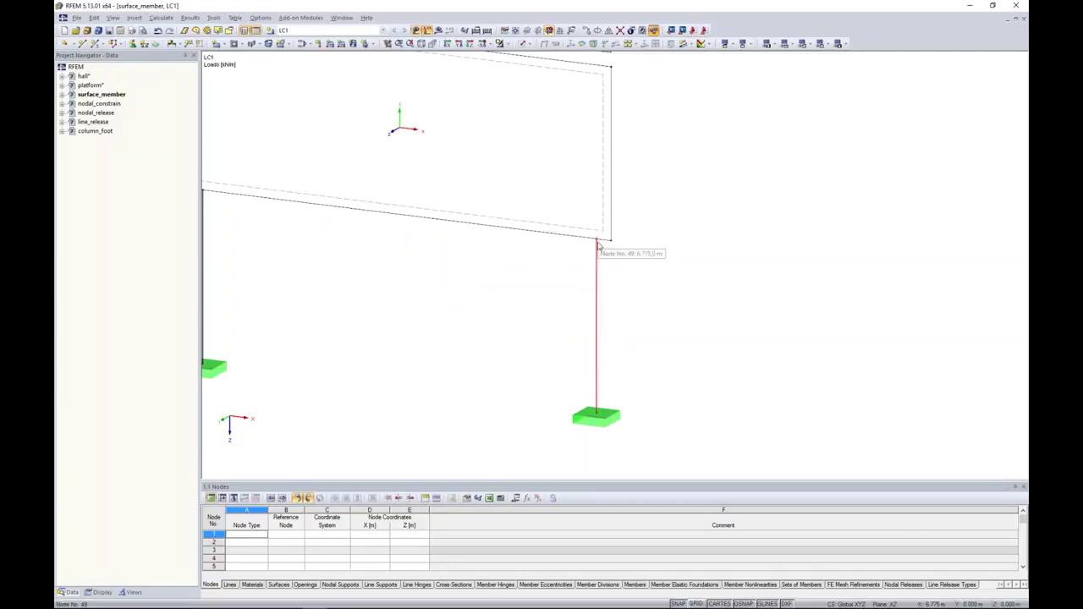
scroll(598, 244, "up", 2)
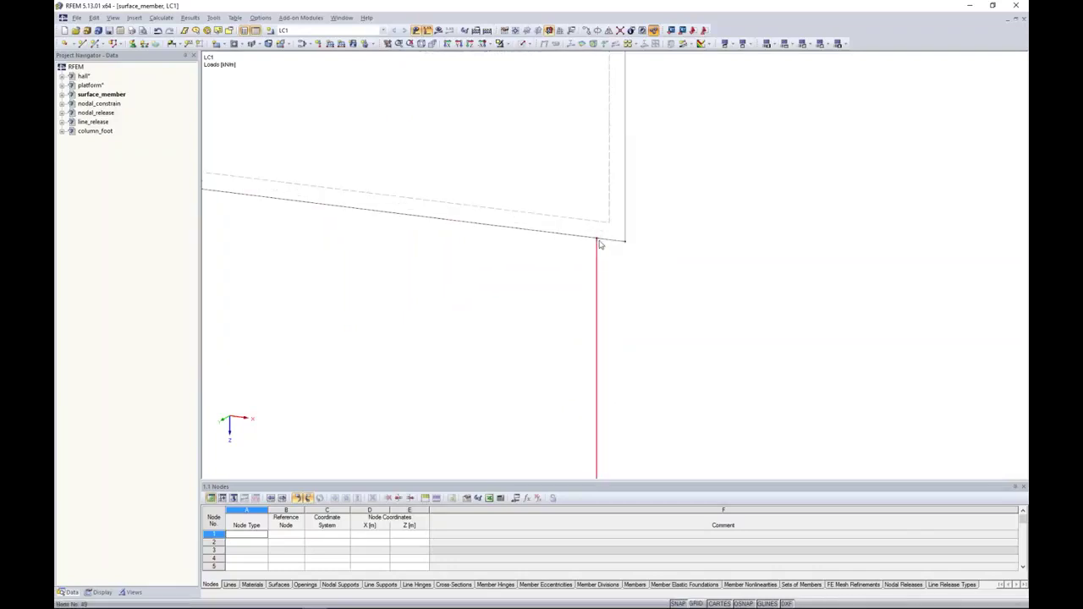
scroll(598, 243, "down", 4)
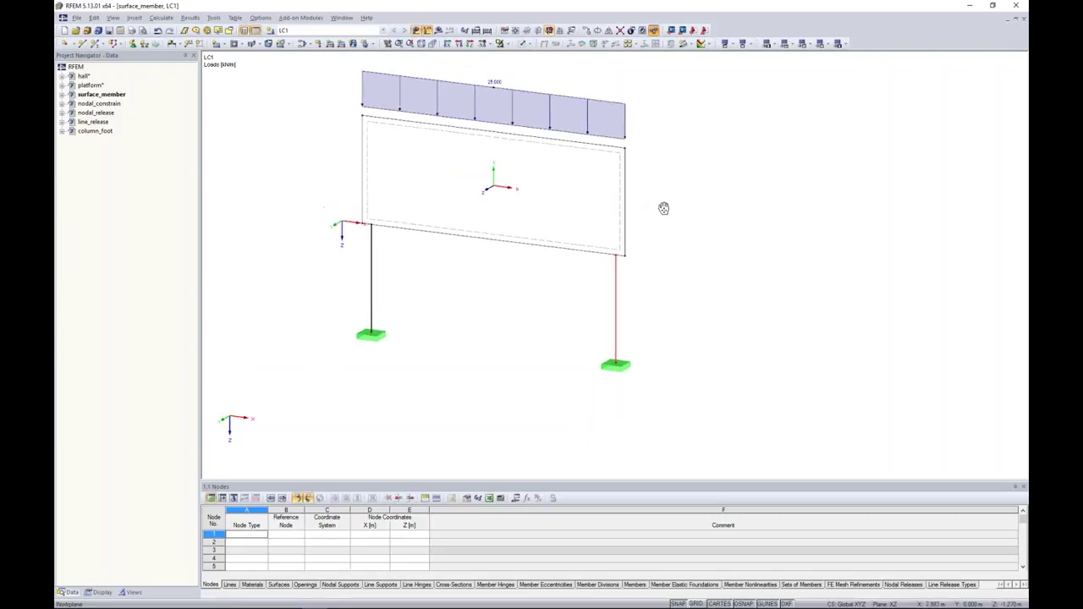
Step: Calculate load case LC1 and examine the global deformations at the column-to-wall connection
left_click(437, 31)
key("Return")
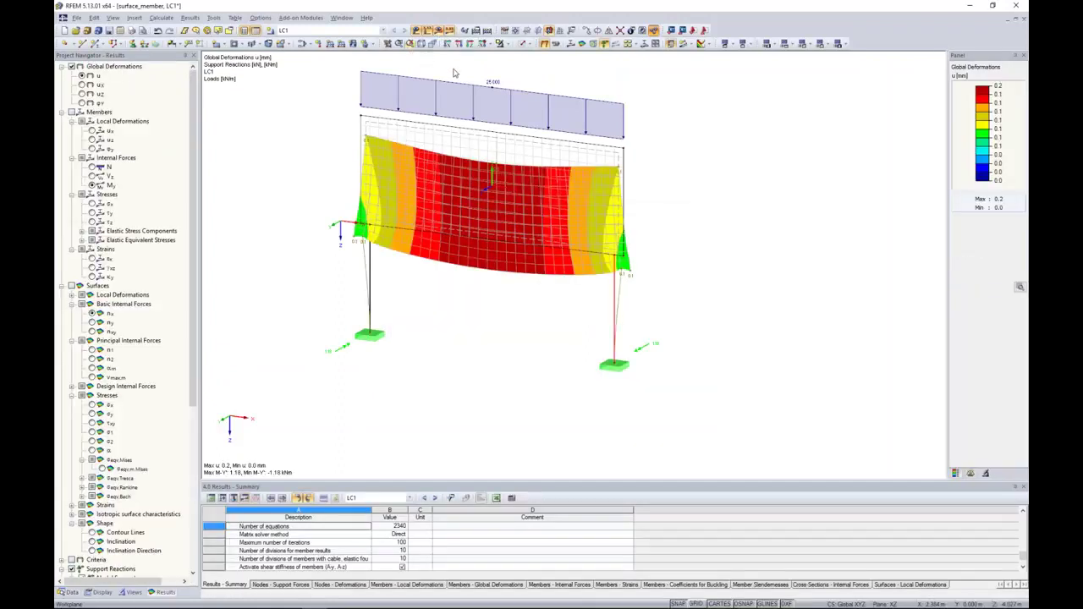
scroll(620, 286, "up", 4)
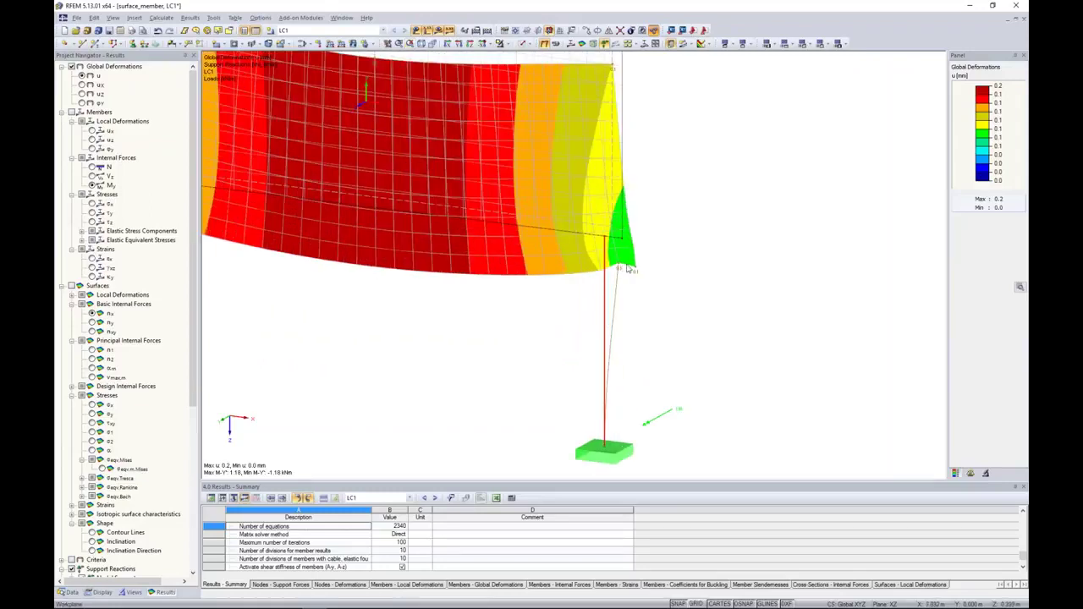
Step: Display the member bending moments My instead of the deformations and examine them at both column heads along the wall's lower edge
left_click(91, 185)
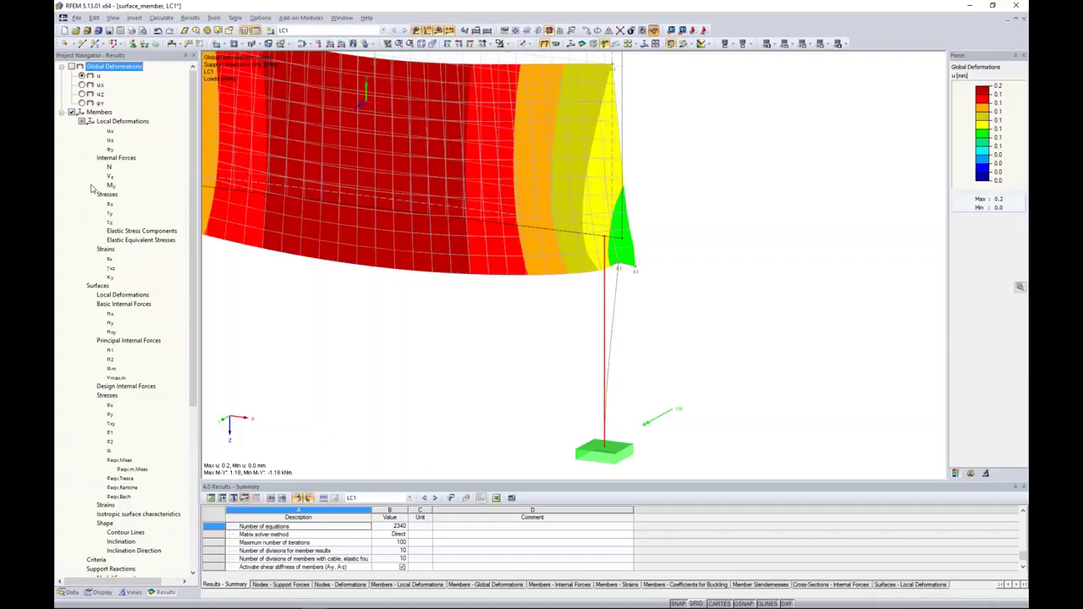
scroll(631, 258, "down", 3)
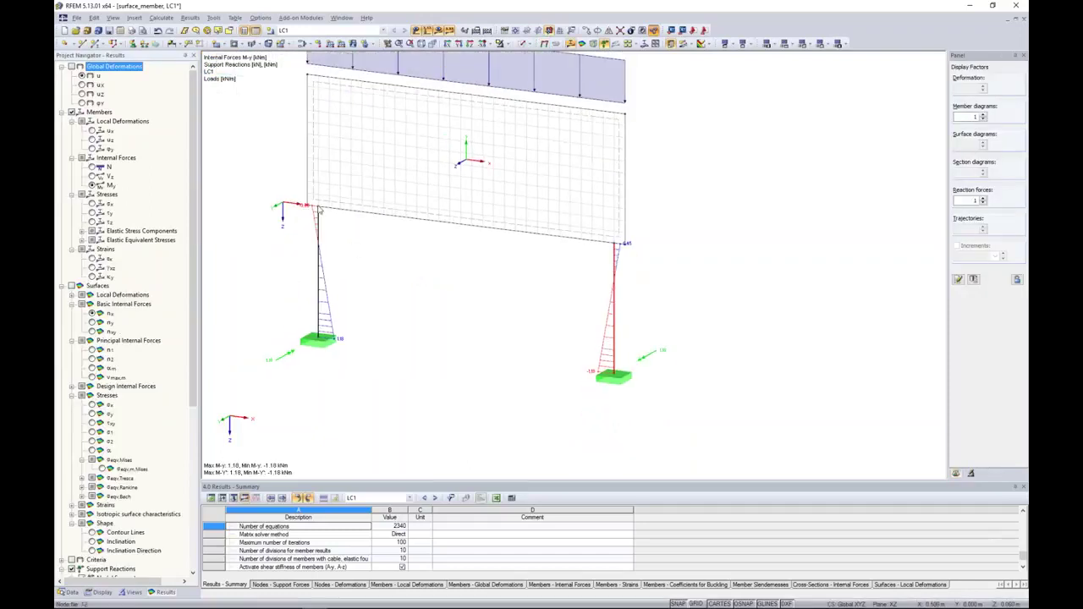
scroll(319, 210, "up", 4)
scroll(297, 208, "down", 5)
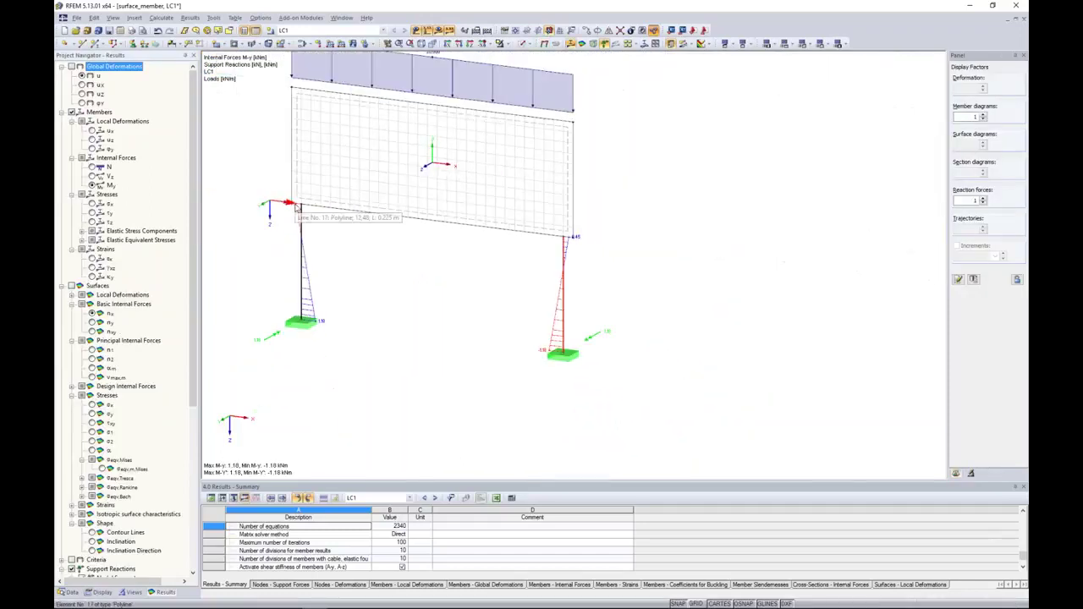
scroll(569, 237, "up", 4)
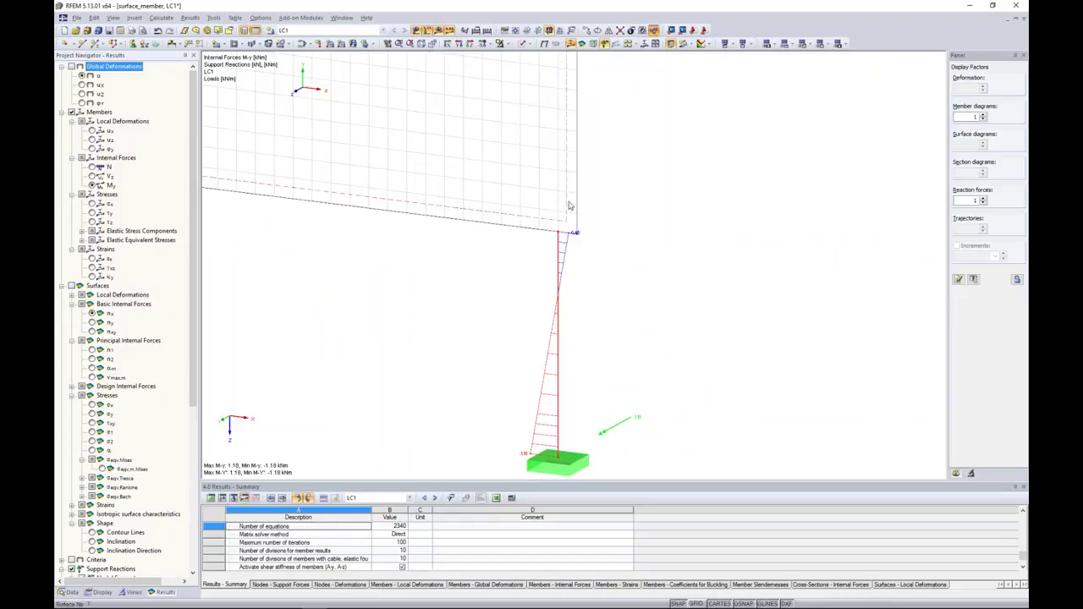
left_click(569, 206)
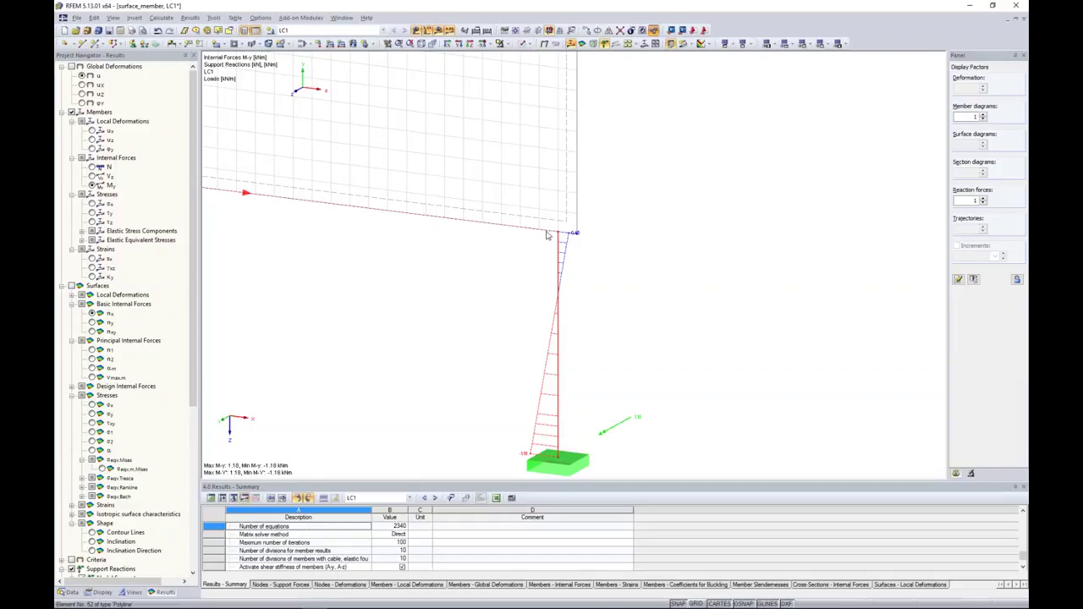
scroll(455, 195, "down", 2)
middle_click_drag(379, 158, 602, 160)
scroll(399, 180, "up", 4)
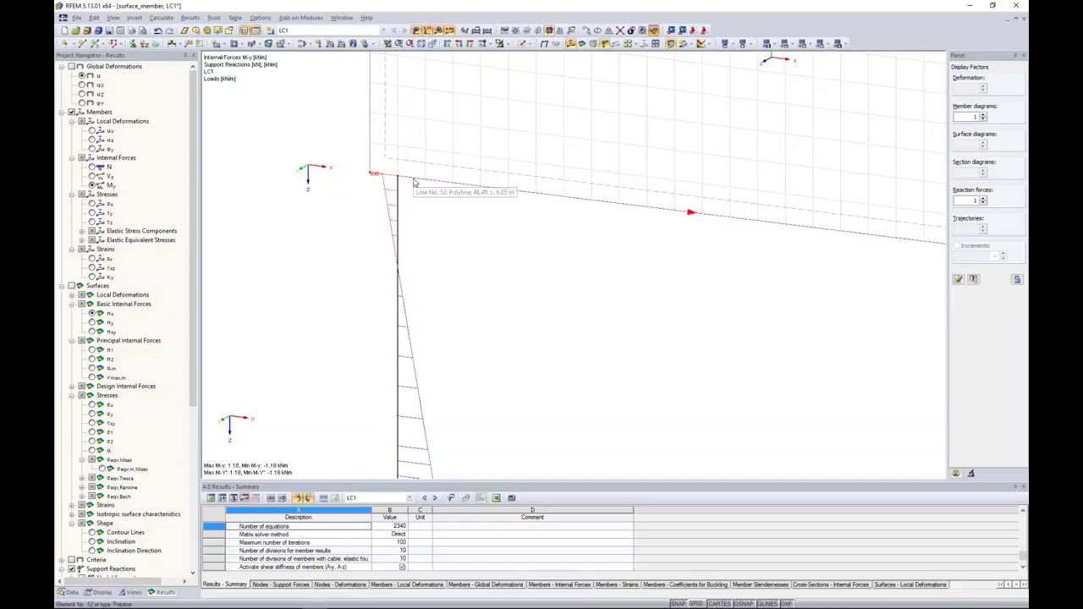
scroll(415, 182, "down", 5)
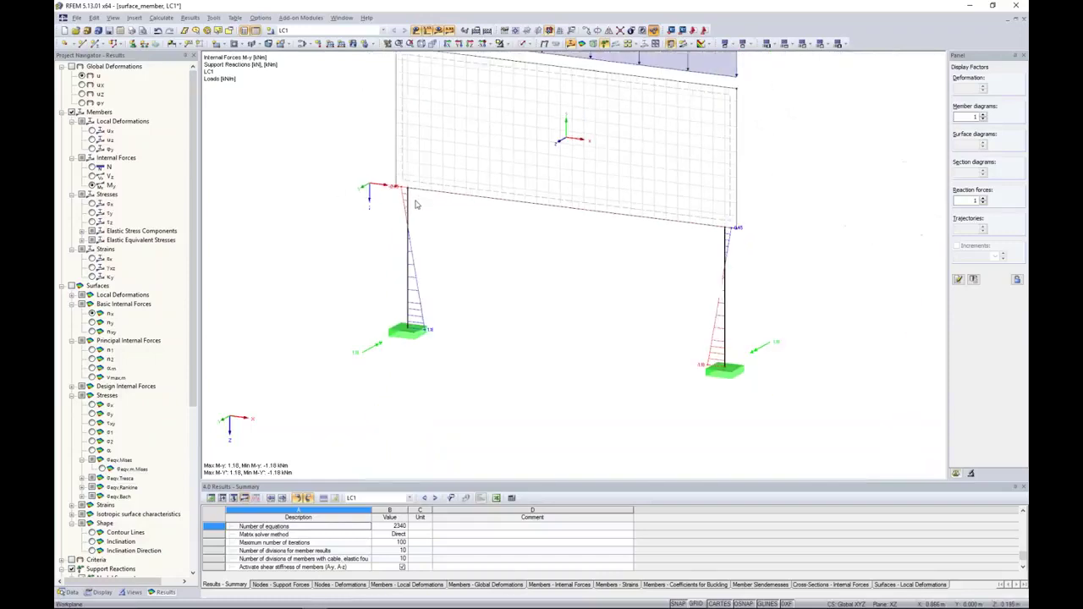
Step: Copy the whole wall-and-column structure with its load once, displaced 10 m in X, accepting deletion of the results
middle_click_drag(819, 210, 821, 254)
scroll(821, 255, "down", 1)
left_click_drag(460, 99, 752, 388)
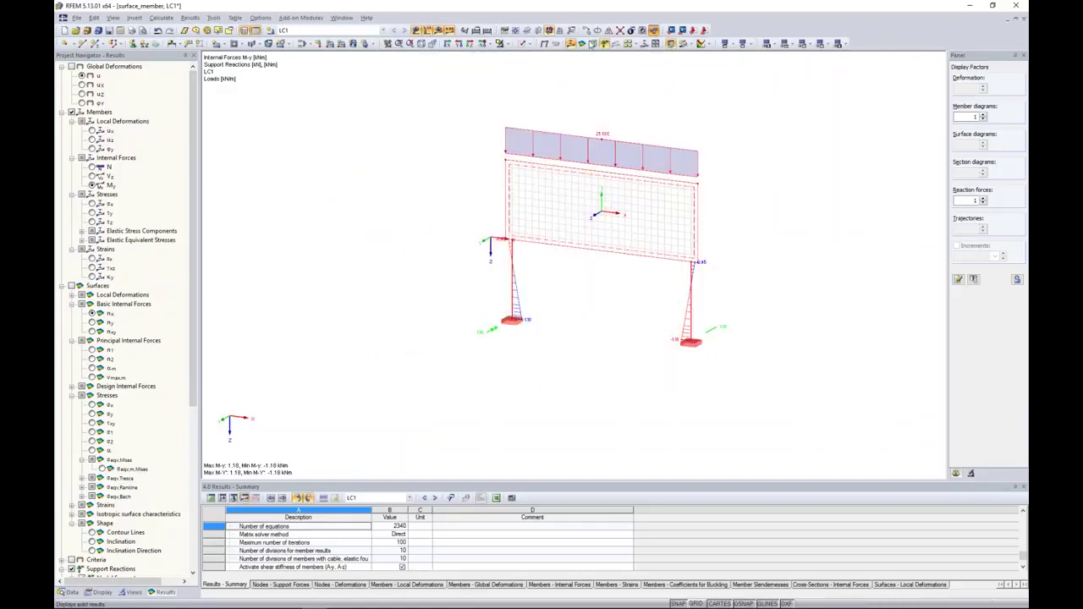
key("ctrl+m")
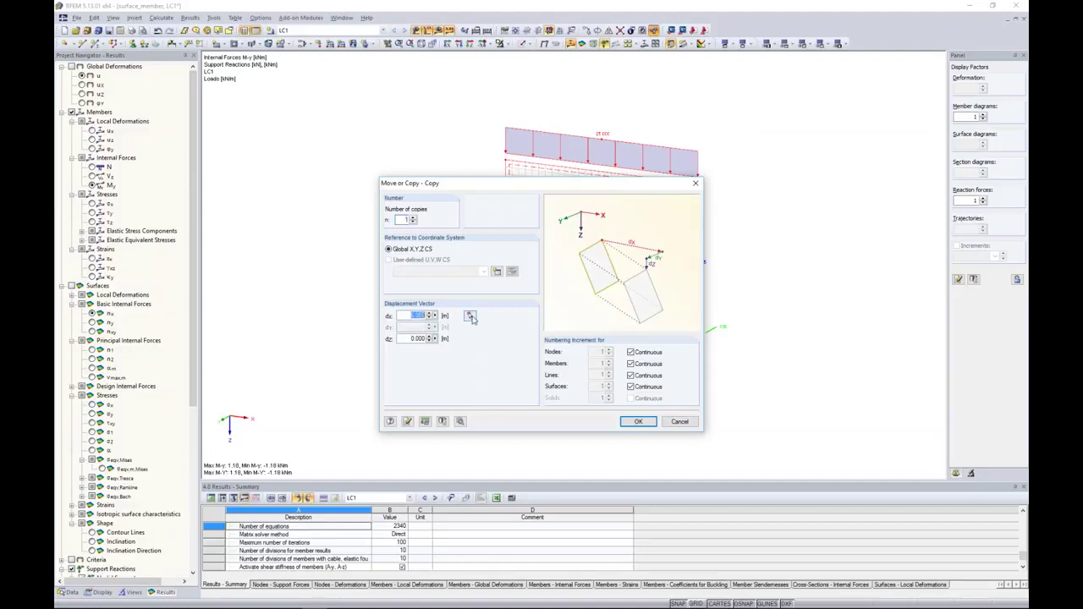
left_click(470, 315)
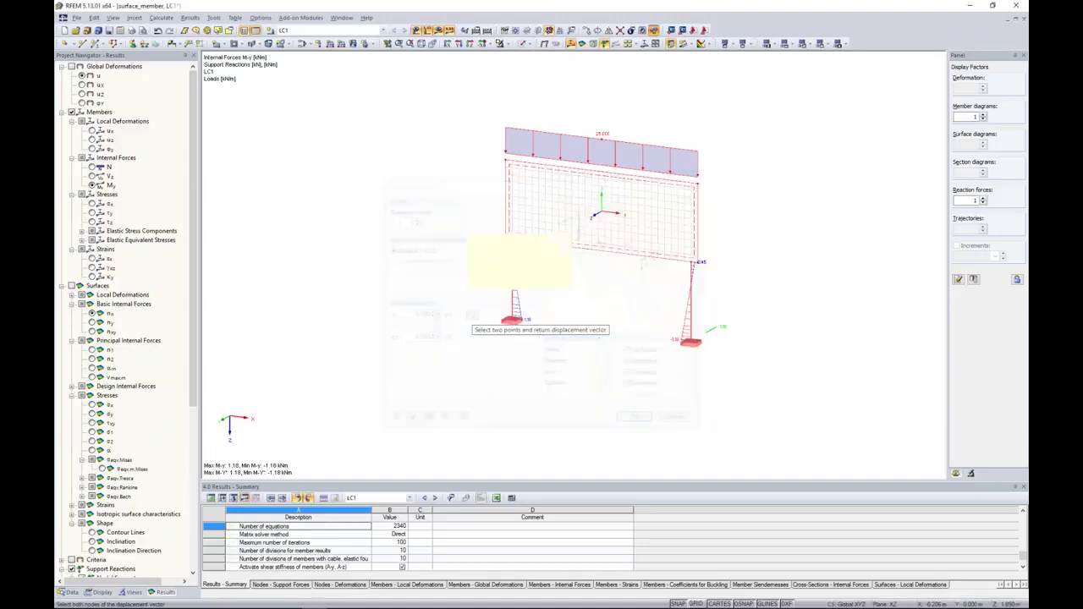
left_click(700, 182)
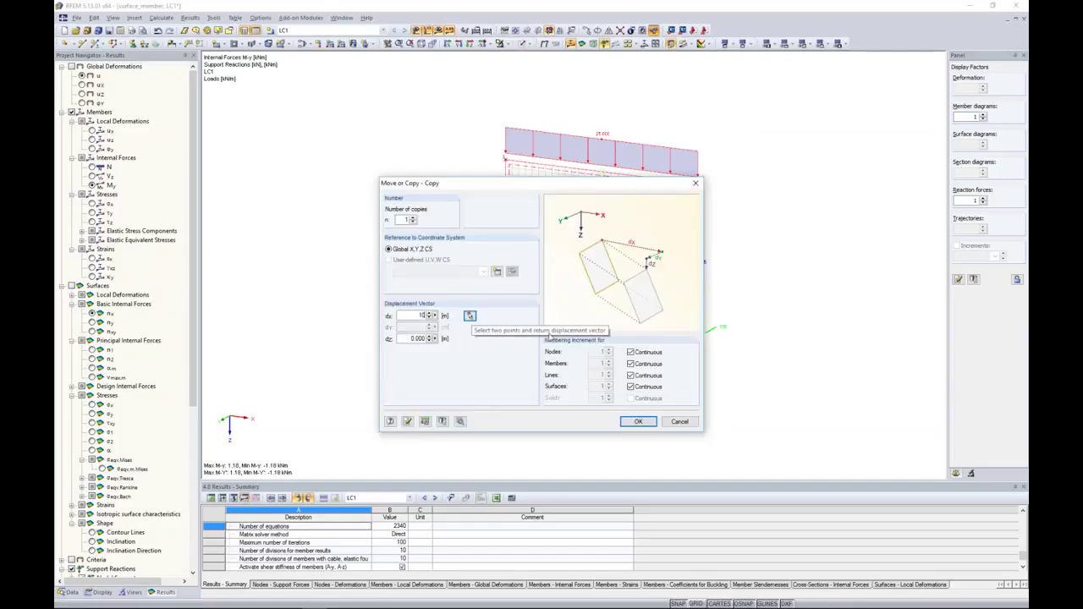
left_click(637, 422)
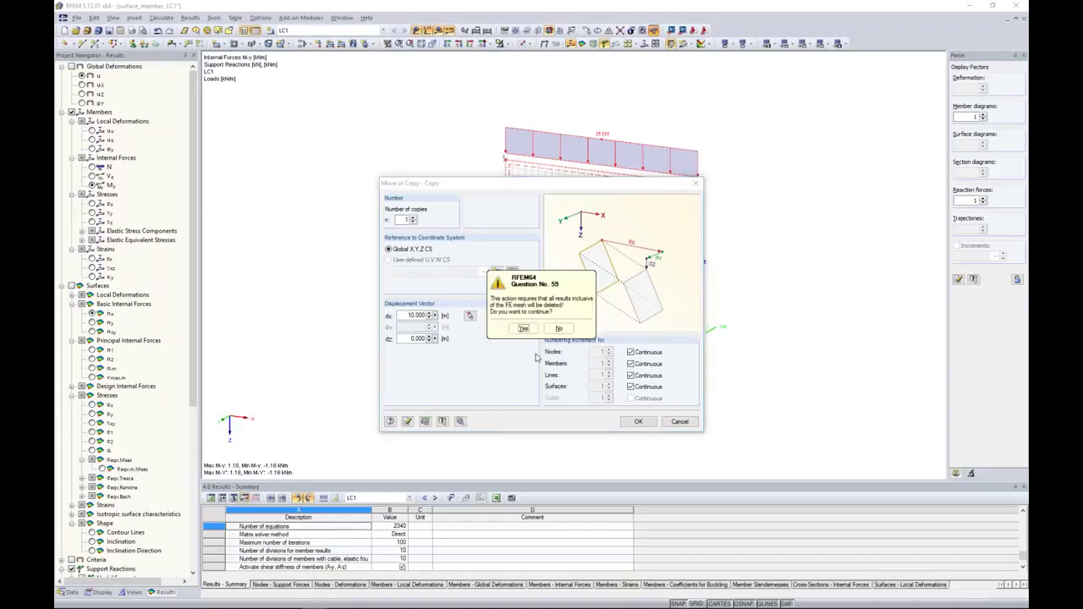
left_click(523, 328)
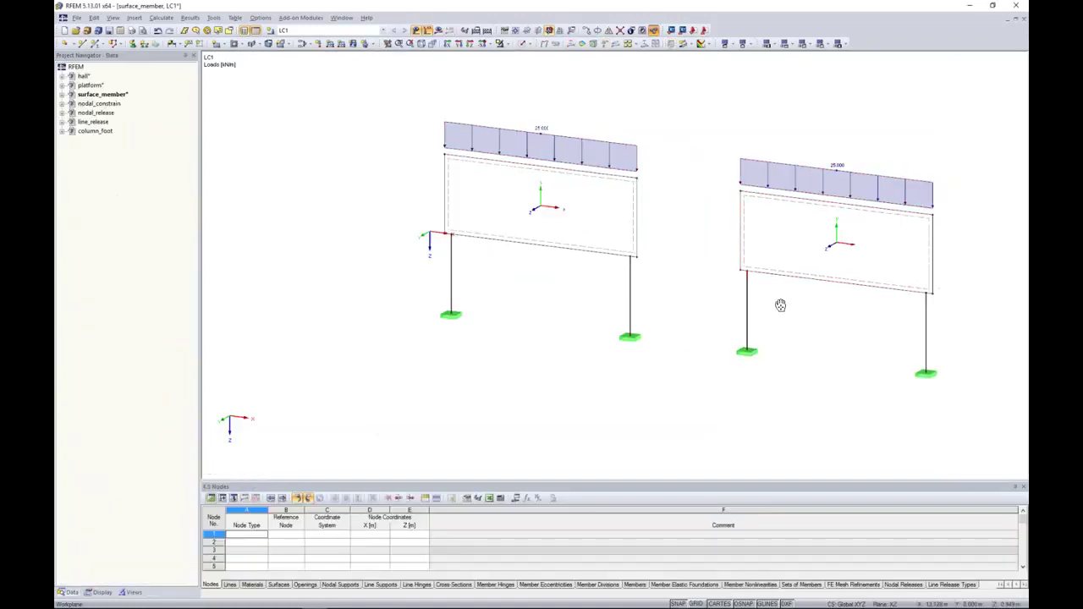
Step: Add a 0.225 m rigid member on the copied wall's lower edge, from the first column's head node to the wall's corner node
scroll(684, 254, "up", 5)
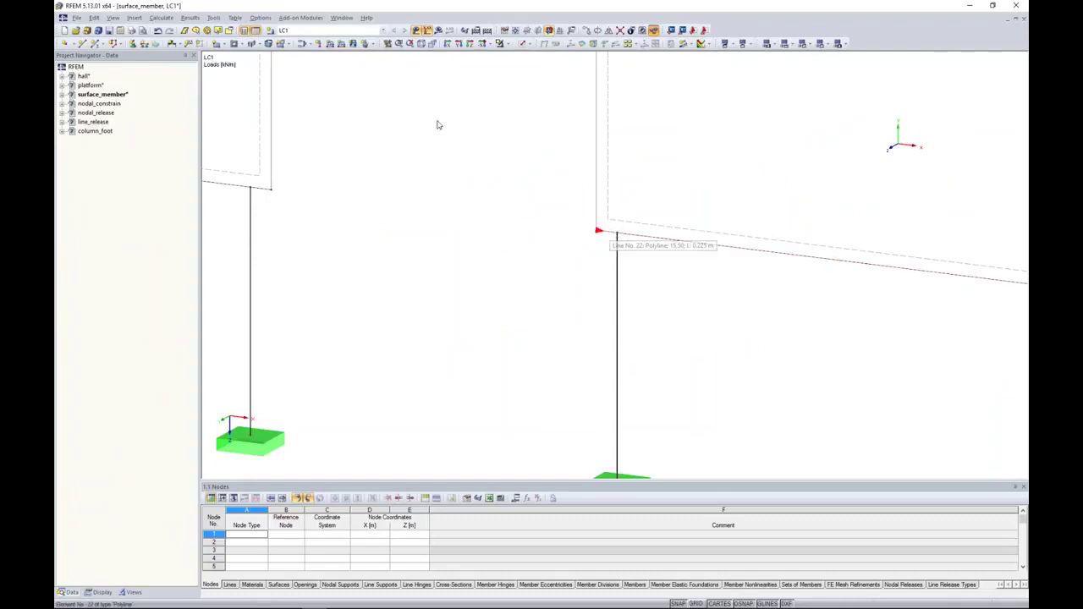
left_click(95, 44)
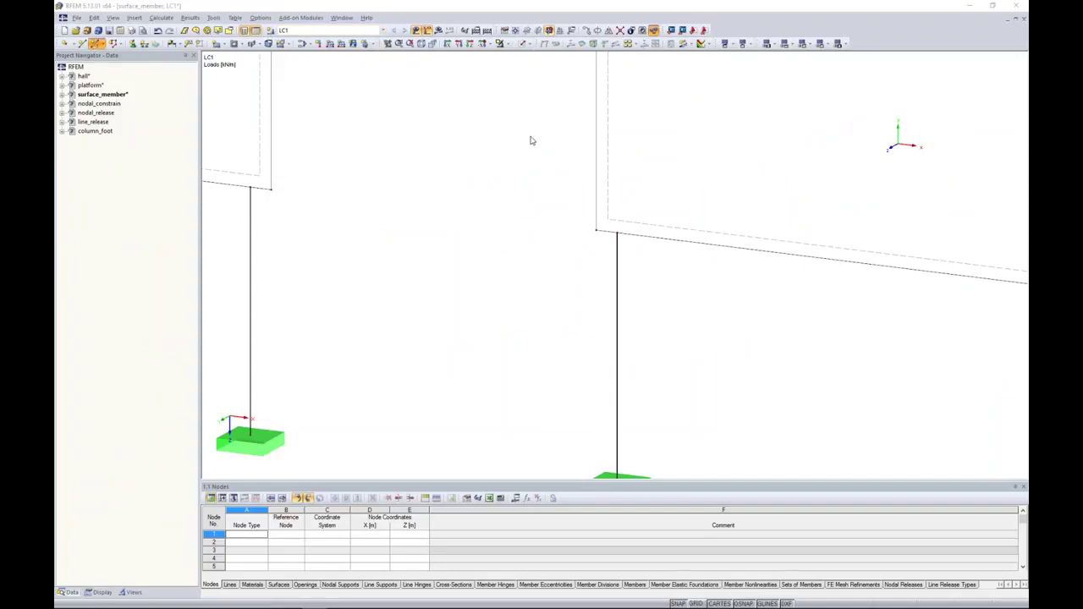
left_click_drag(595, 176, 411, 175)
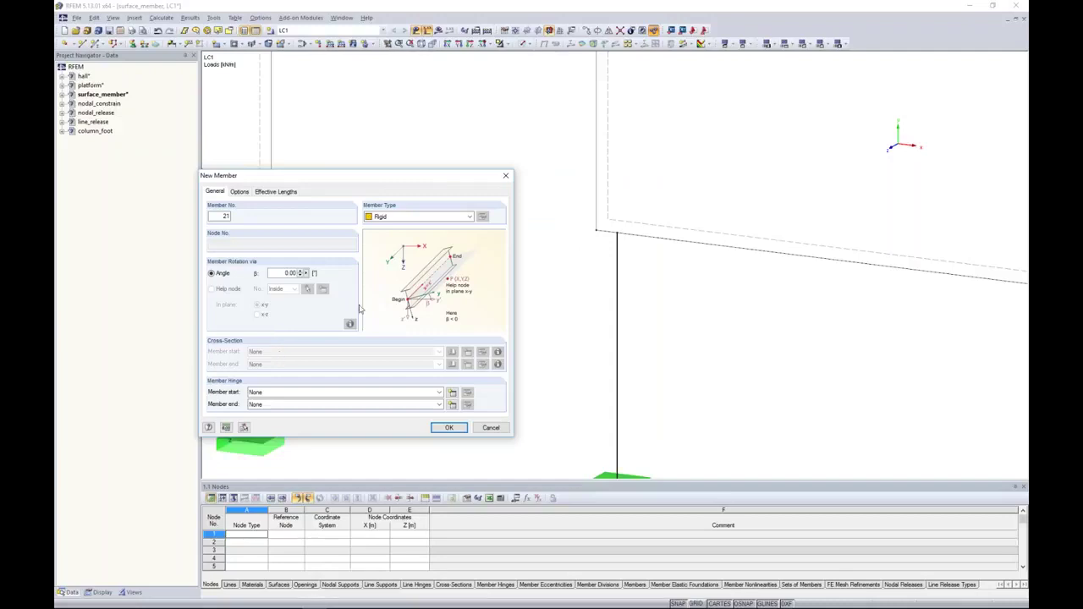
left_click(380, 217)
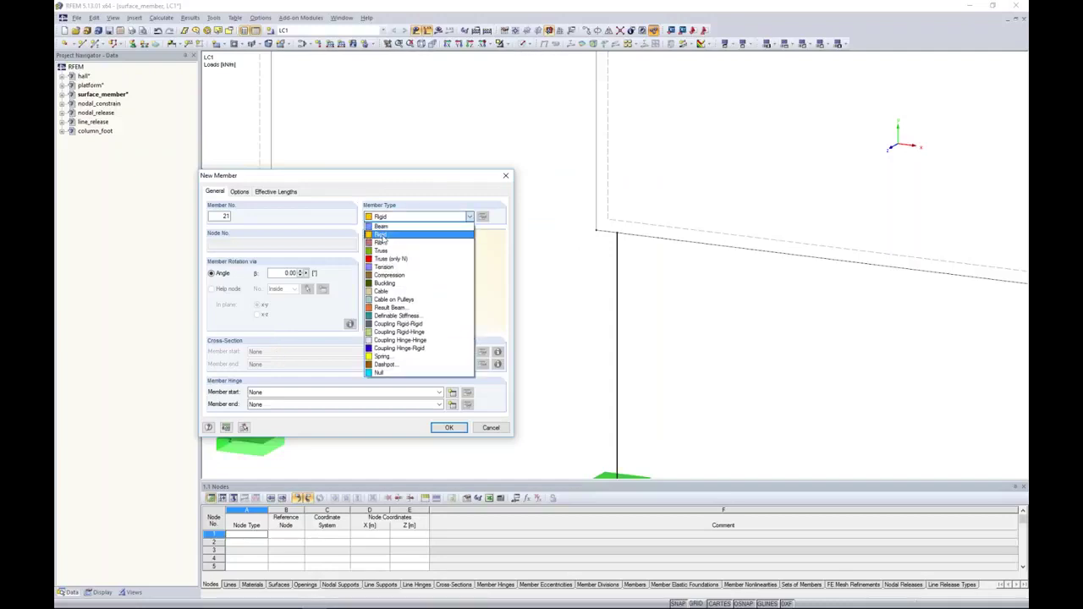
left_click(414, 337)
left_click(449, 427)
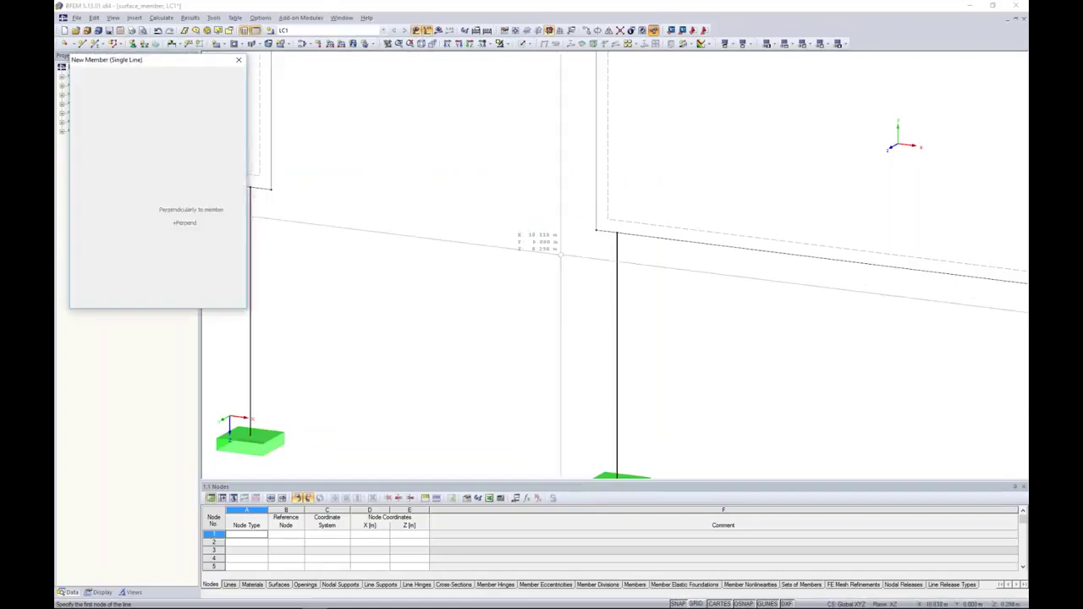
left_click(616, 233)
left_click(596, 230)
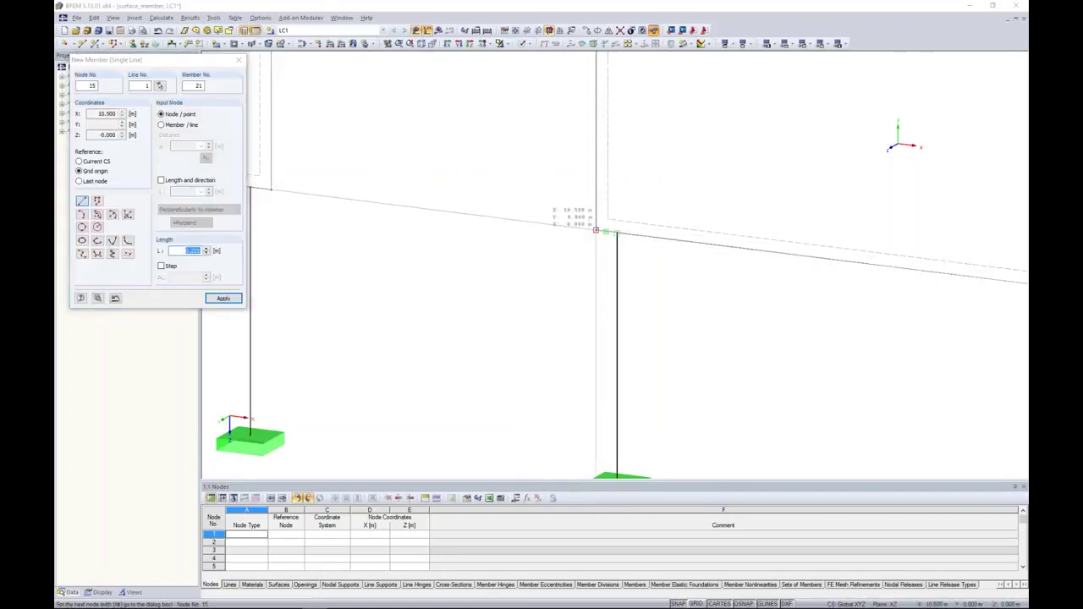
right_click(699, 284)
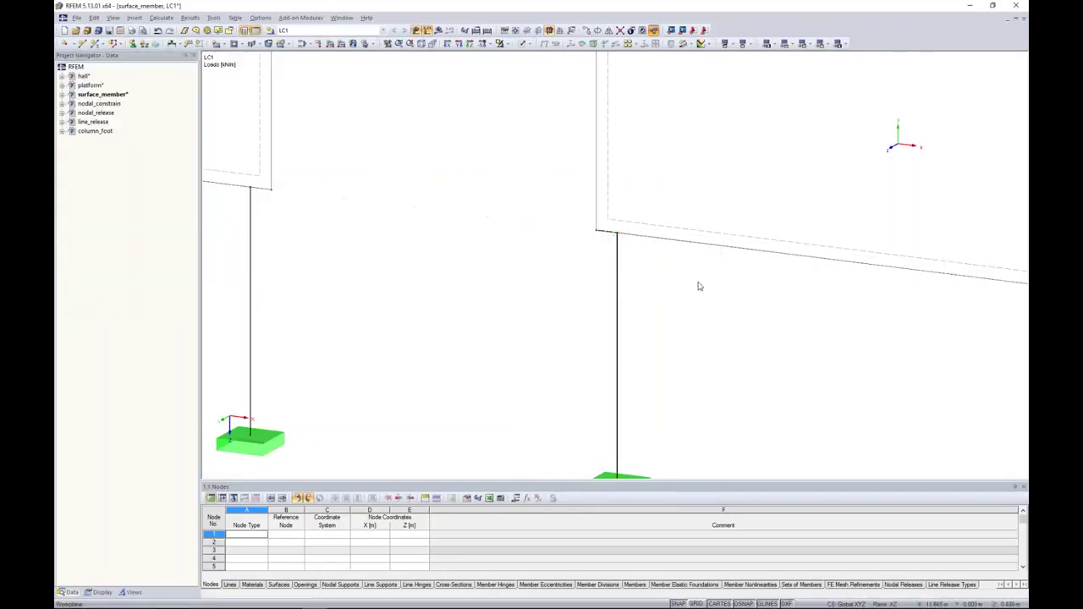
Step: Copy the rigid member by 0.225 m in X so it also extends on the inner side of the column head
left_click(606, 238)
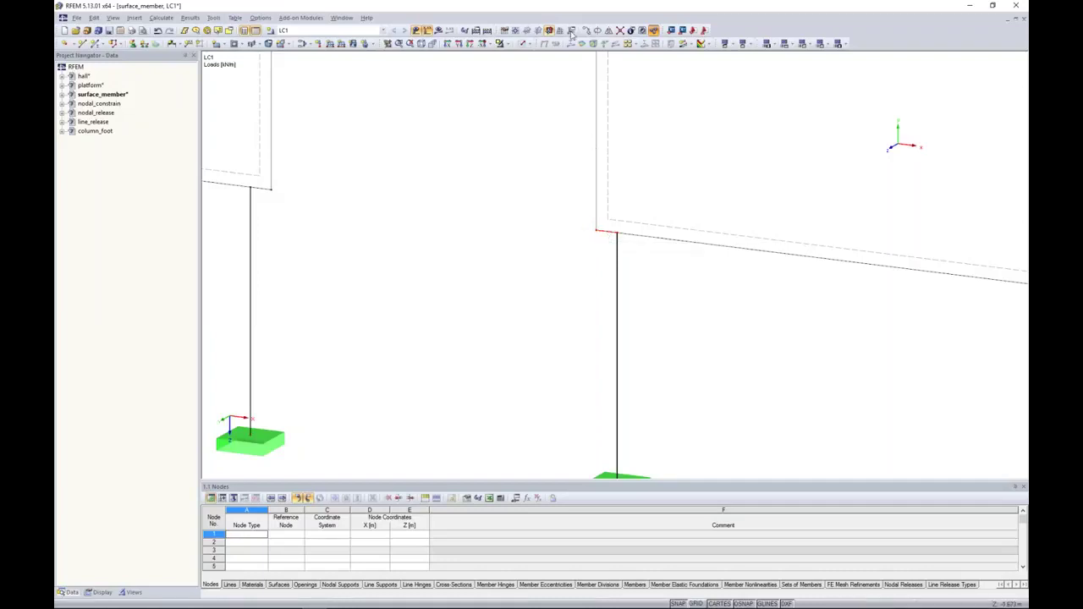
key("ctrl+m")
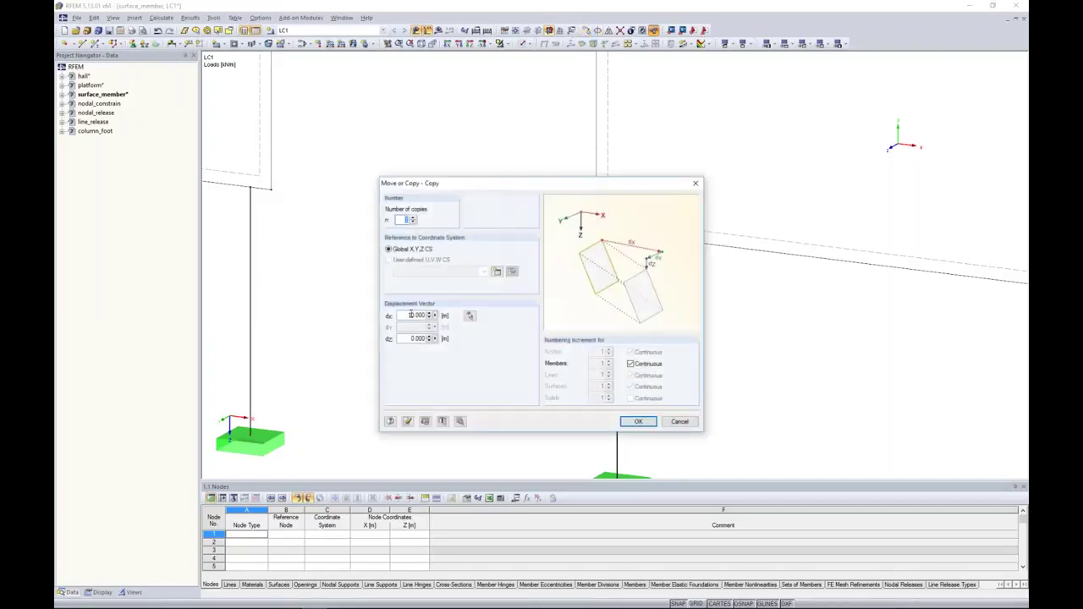
left_click(470, 315)
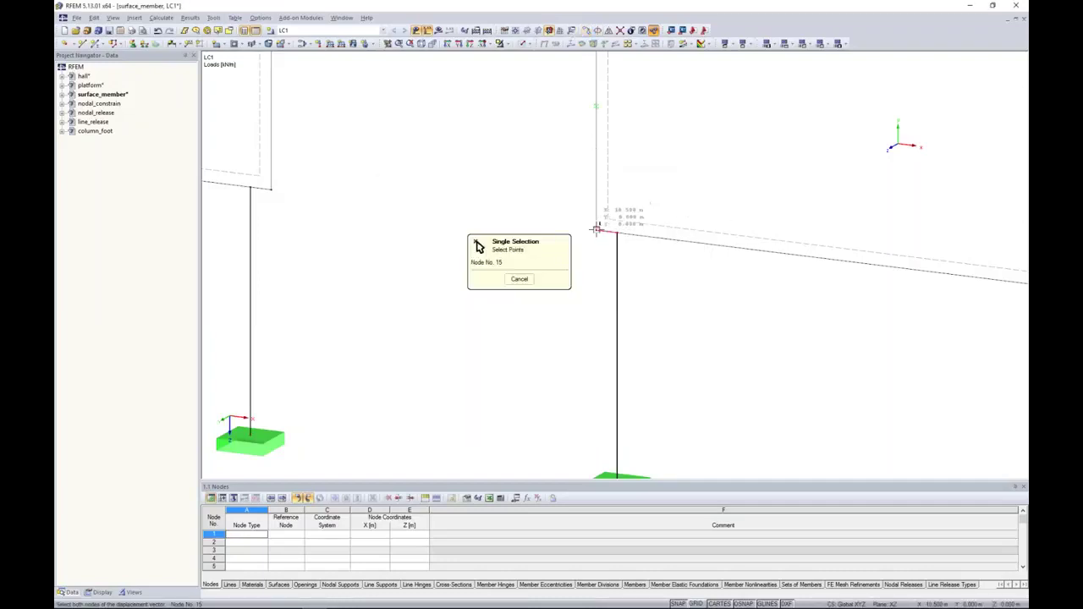
left_click(617, 232)
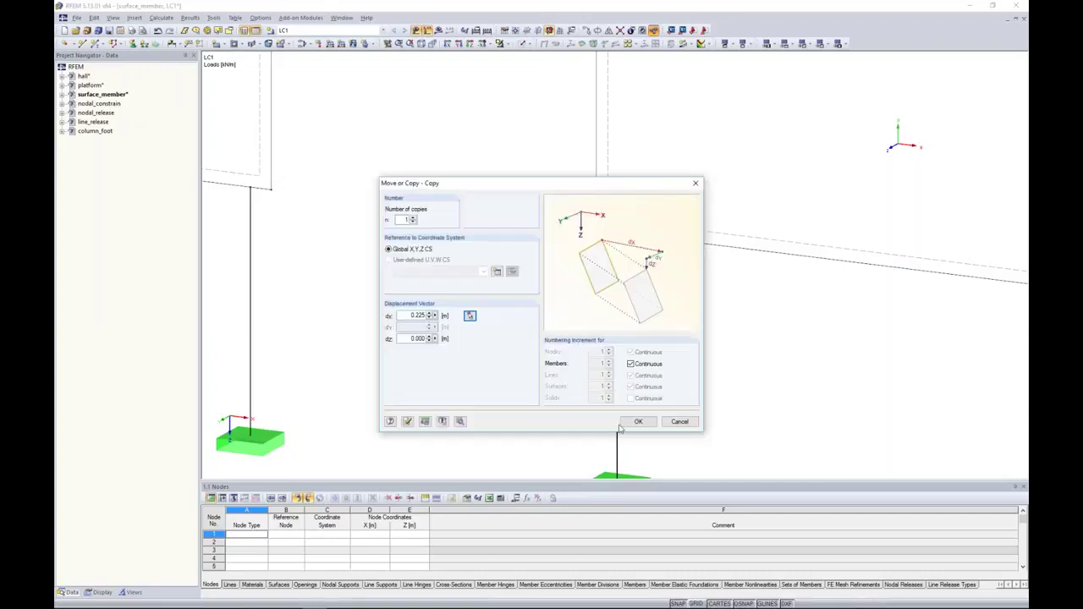
left_click(638, 421)
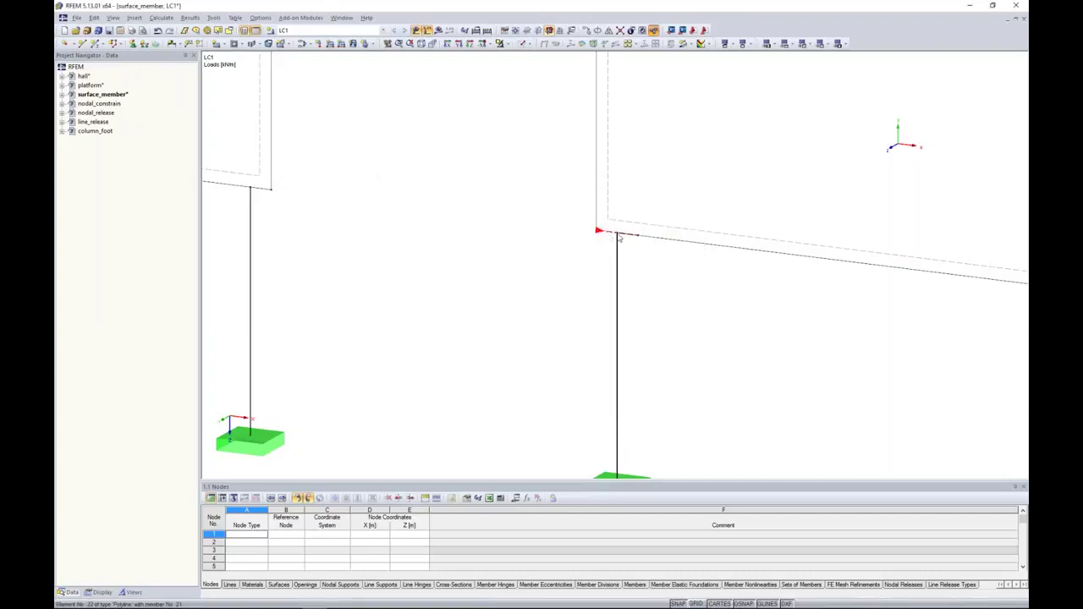
Step: Copy the rigid members at the first column head by 6.050 m in X to the second column head of the copied wall
left_click(591, 30)
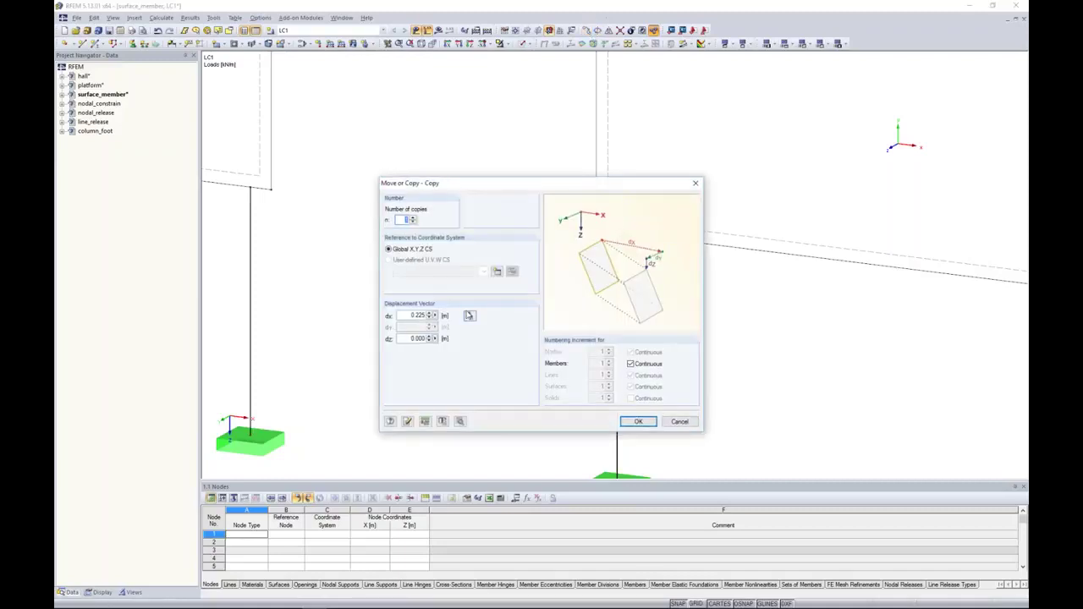
left_click(469, 316)
scroll(715, 334, "down", 2)
scroll(714, 334, "down", 1)
scroll(887, 331, "up", 4)
left_click(827, 313)
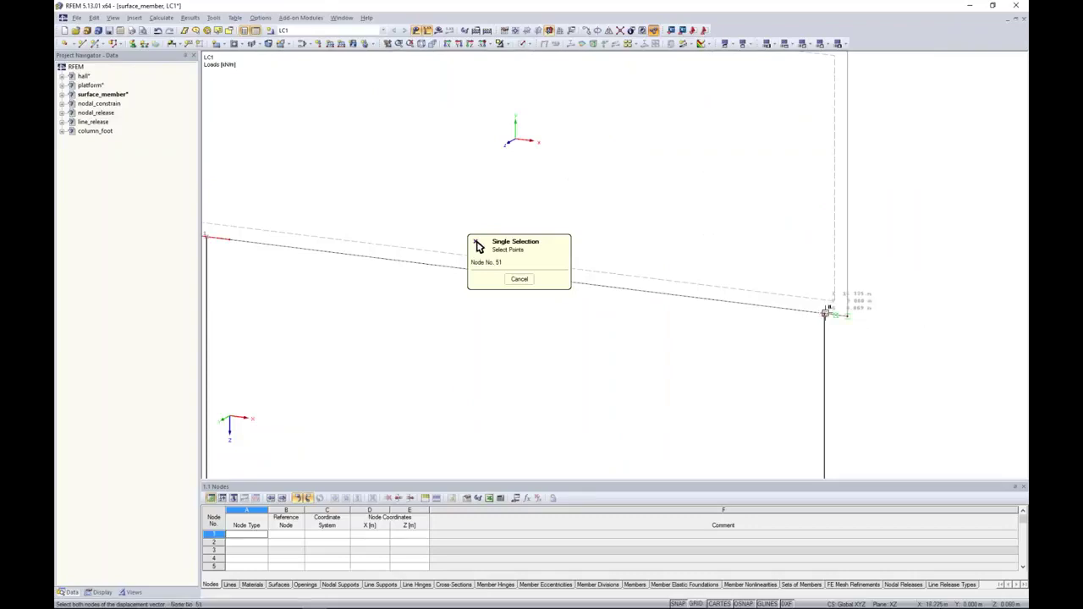
left_click_drag(449, 183, 370, 286)
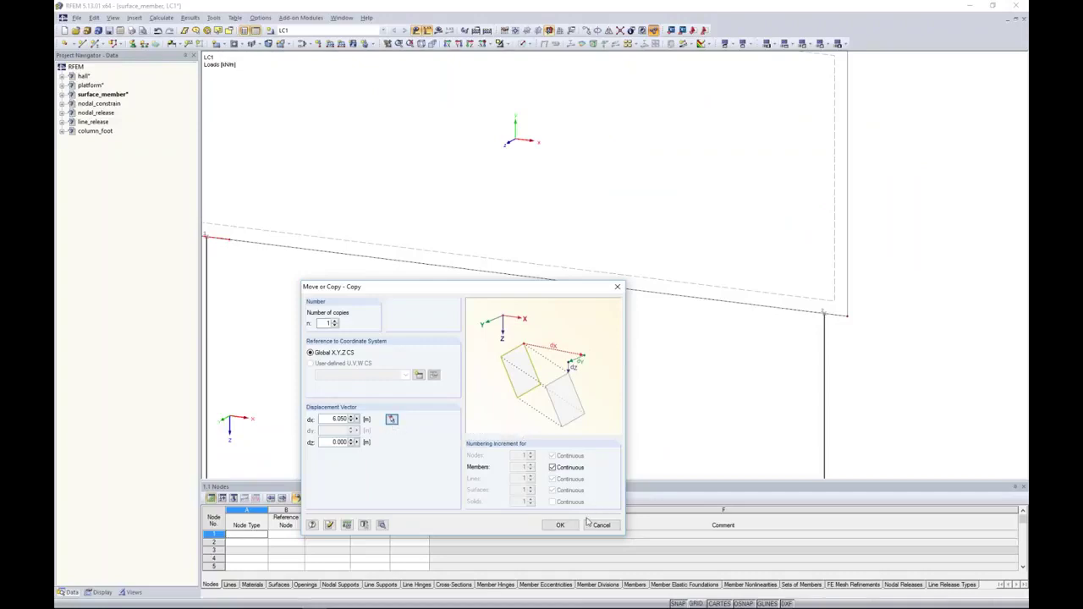
left_click(558, 524)
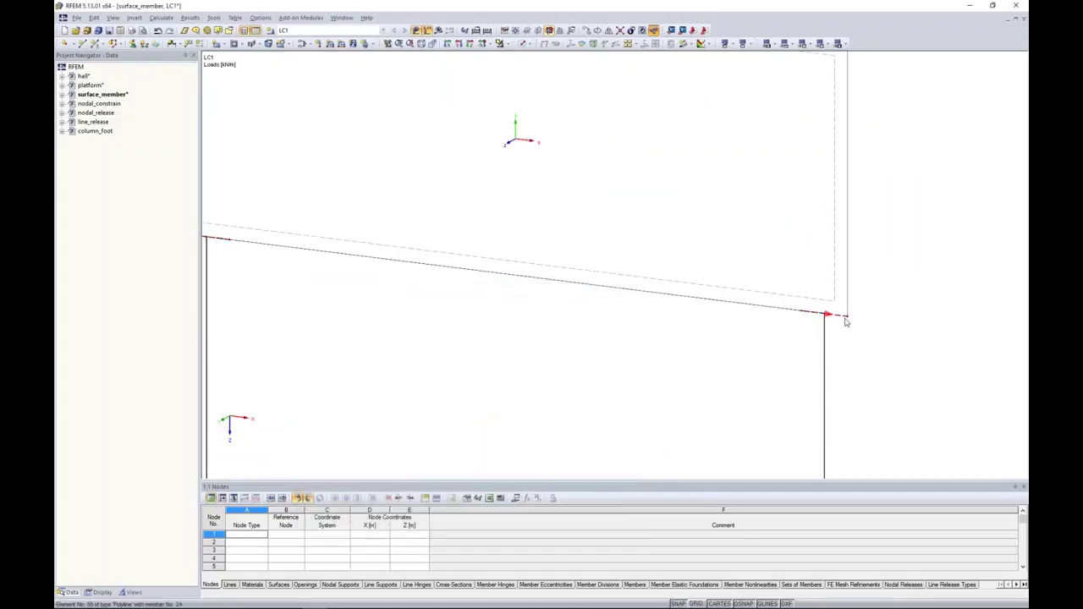
Step: Recalculate load case LC1 and display the column moments My of the original and the copied structure side by side
scroll(474, 365, "down", 5)
middle_click_drag(456, 357, 625, 350)
left_click(438, 30)
left_click(524, 324)
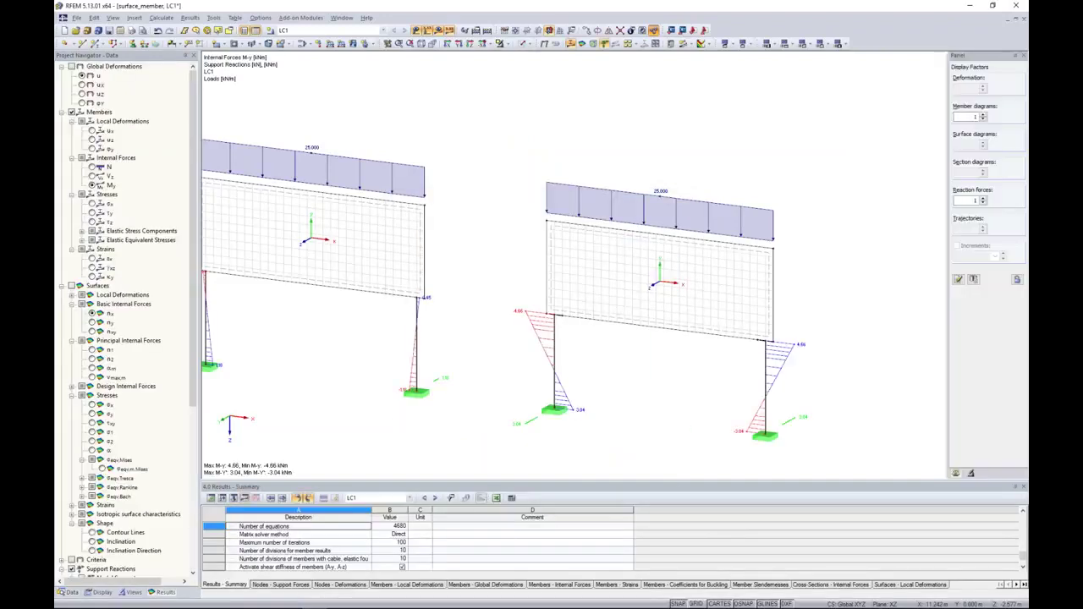
Step: Compare the moments My at the column heads of the original and the copied wall structure
middle_click_drag(544, 220, 602, 207)
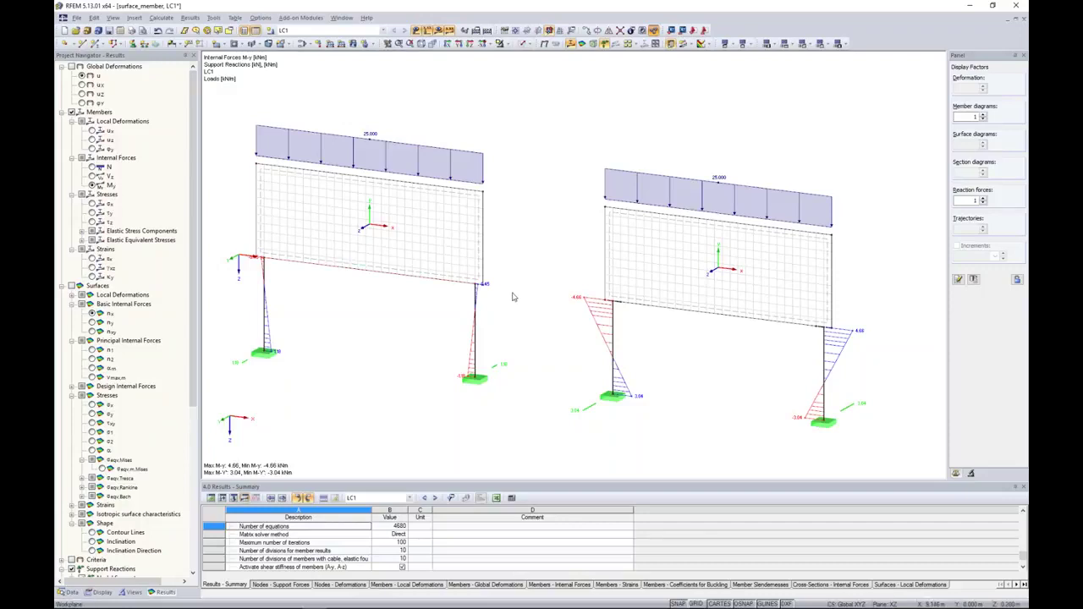
scroll(495, 296, "up", 4)
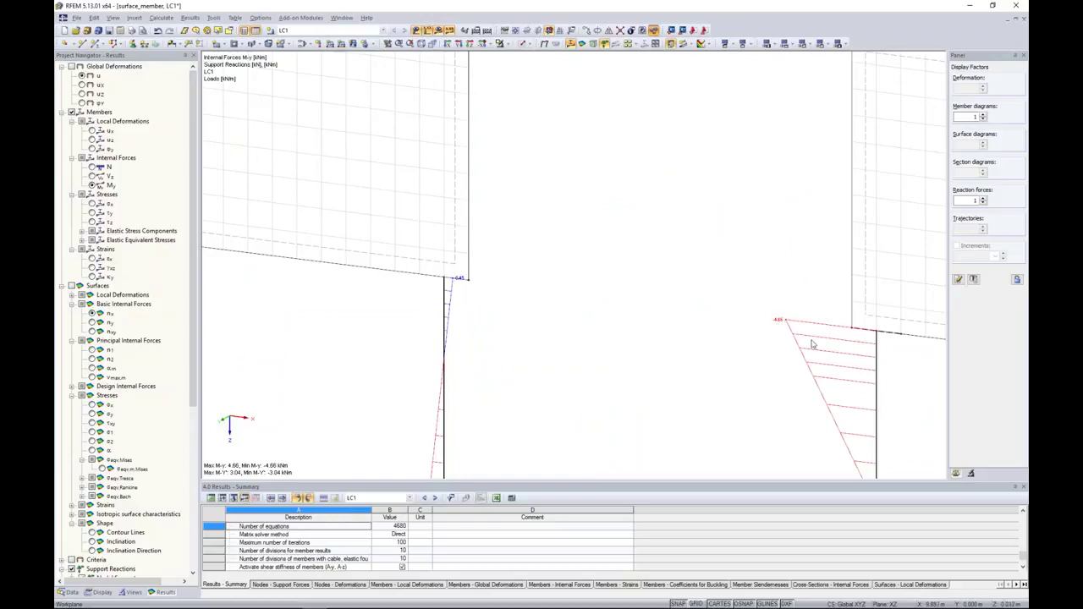
scroll(887, 350, "down", 5)
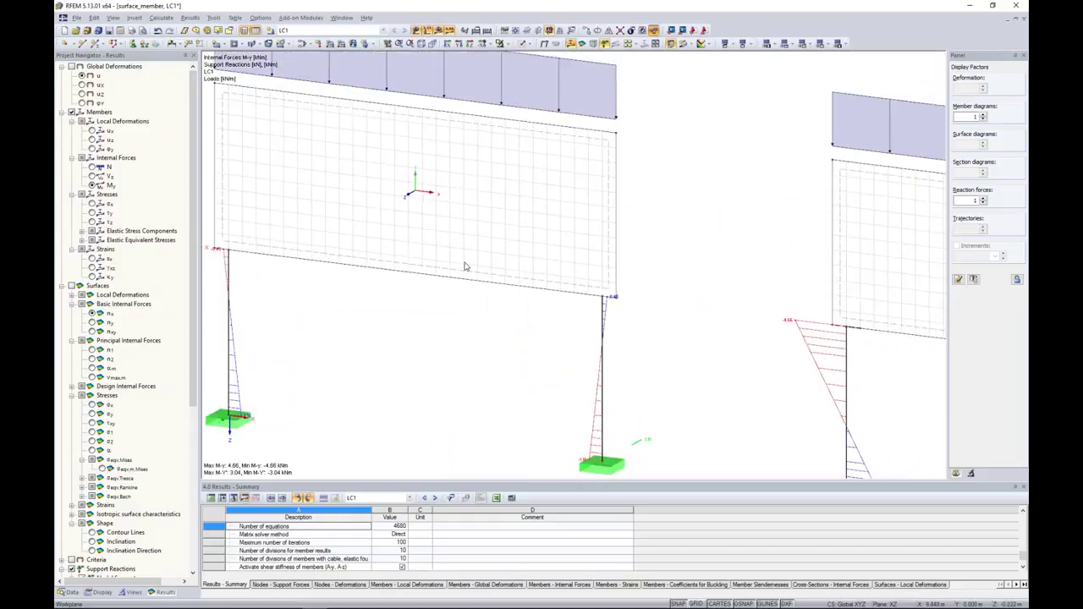
Step: Display the global deformations u and compare the deformed column-to-wall connections of both structures
left_click(76, 68)
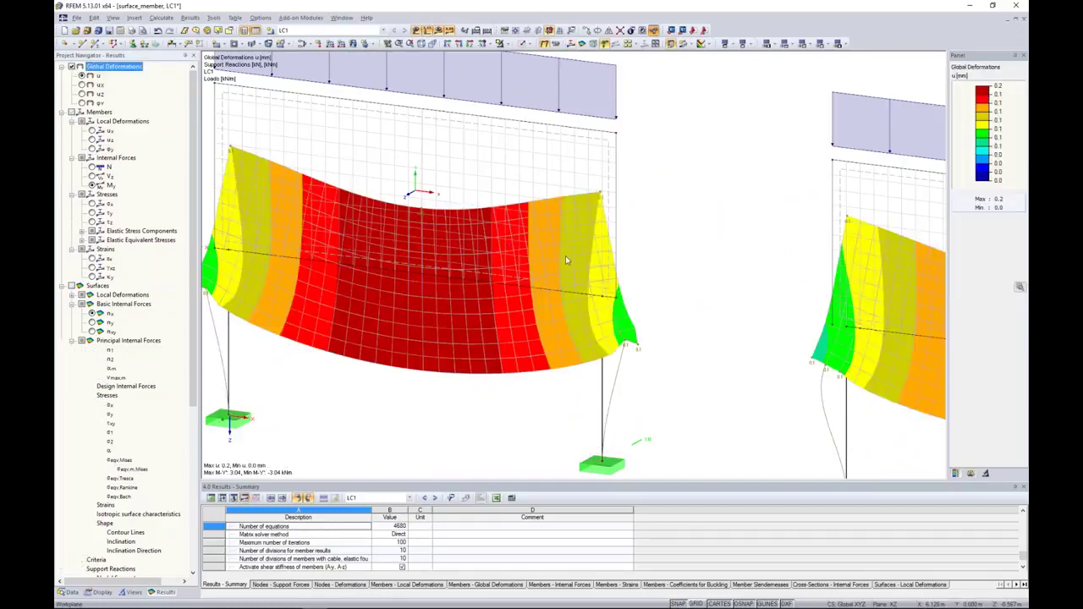
scroll(565, 255, "down", 4)
scroll(677, 316, "up", 5)
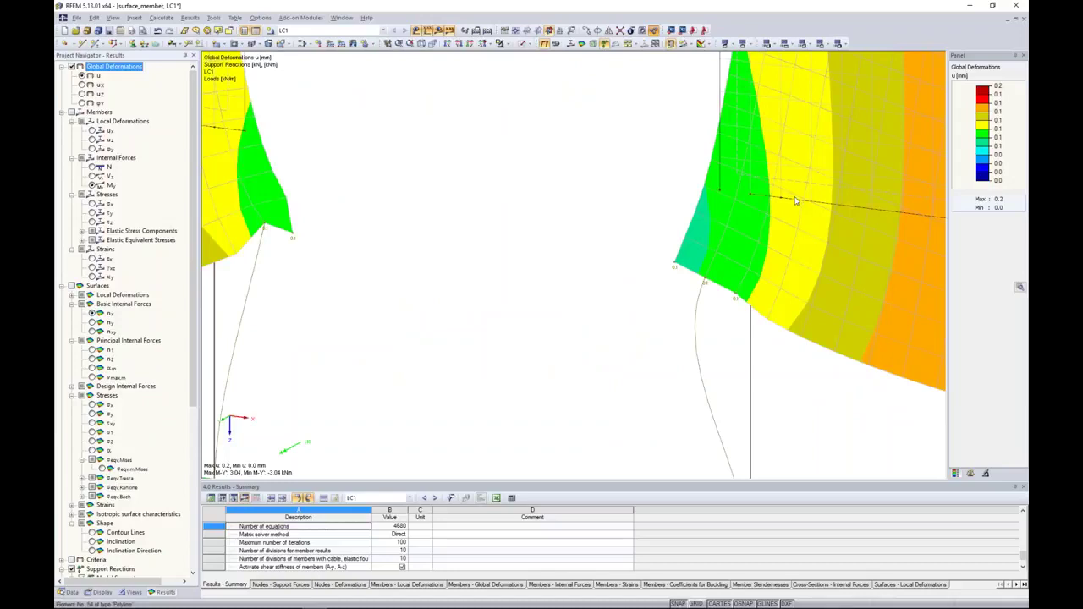
scroll(756, 233, "down", 5)
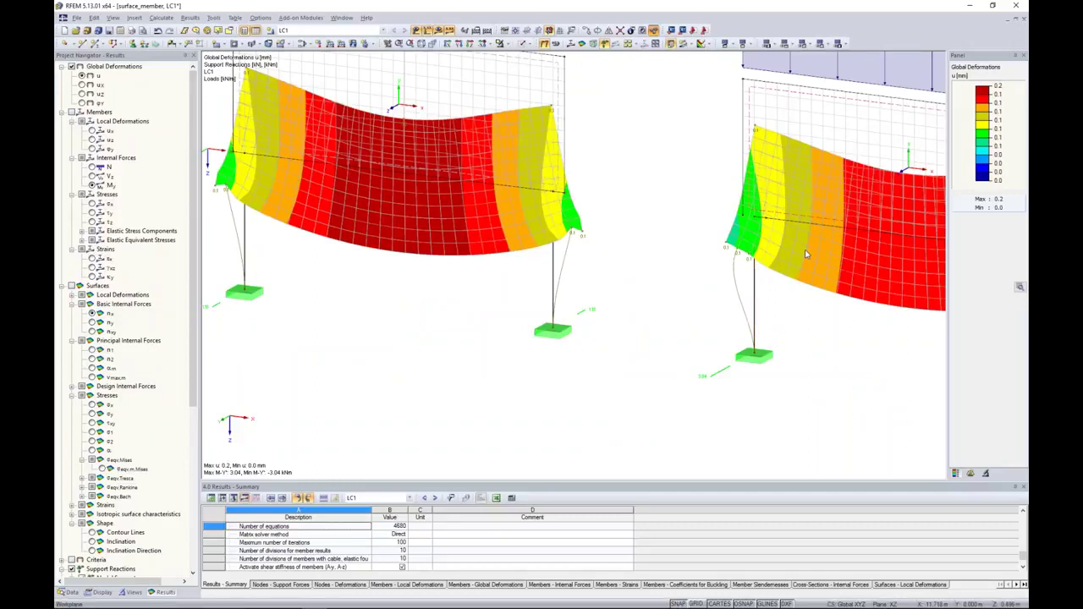
scroll(804, 249, "down", 4)
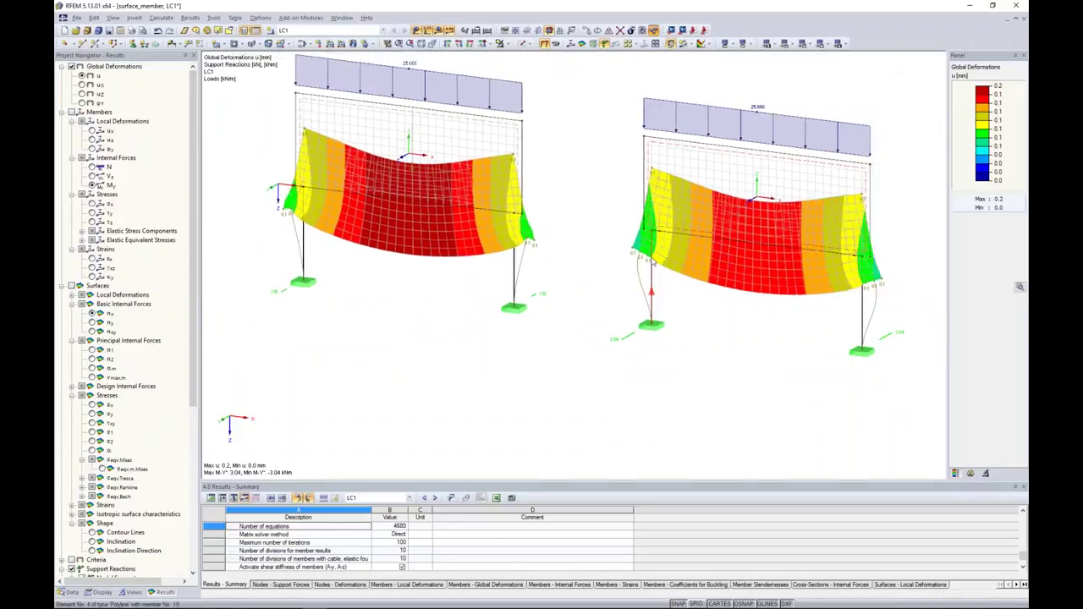
scroll(652, 237, "up", 3)
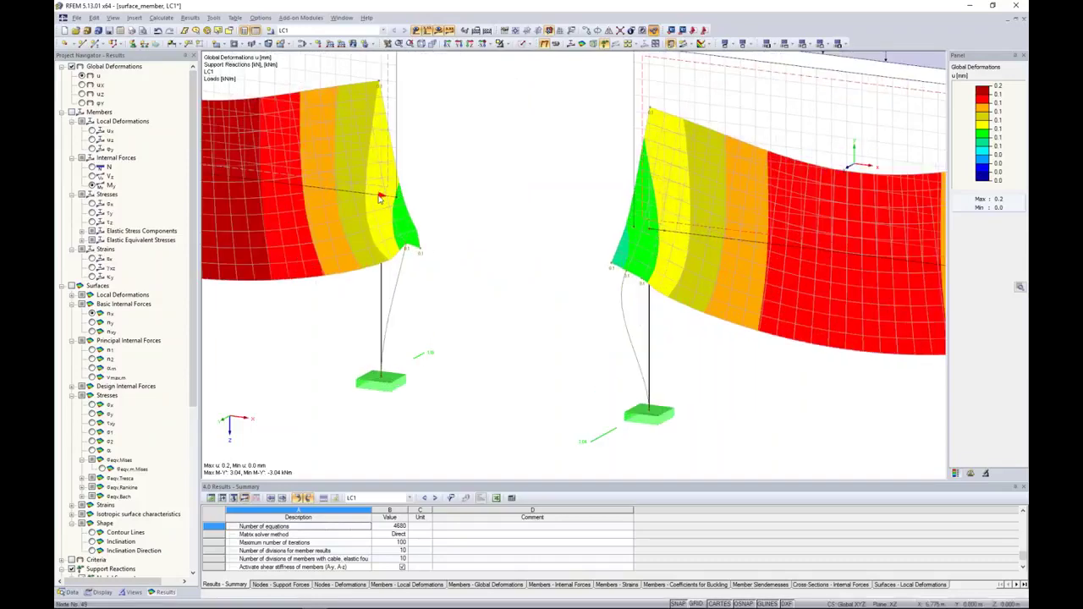
scroll(383, 202, "up", 3)
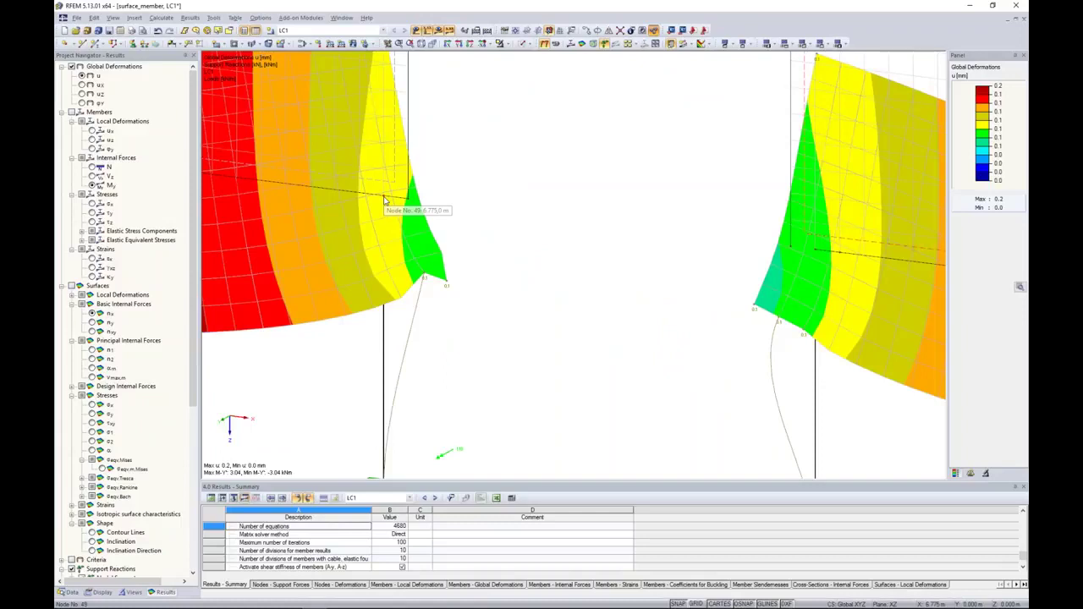
left_click(399, 196)
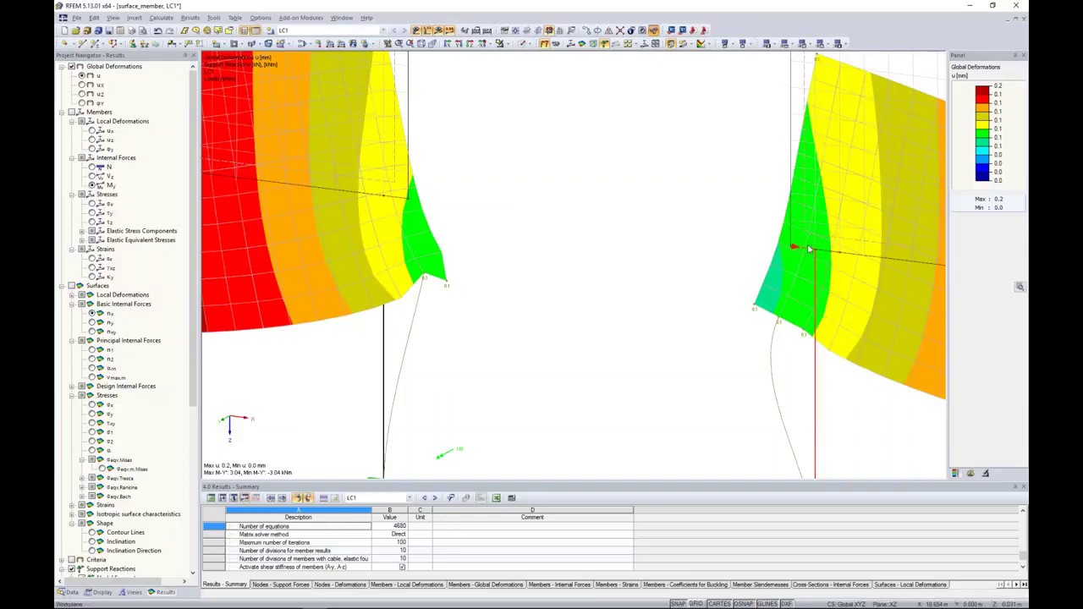
scroll(554, 185, "down", 2)
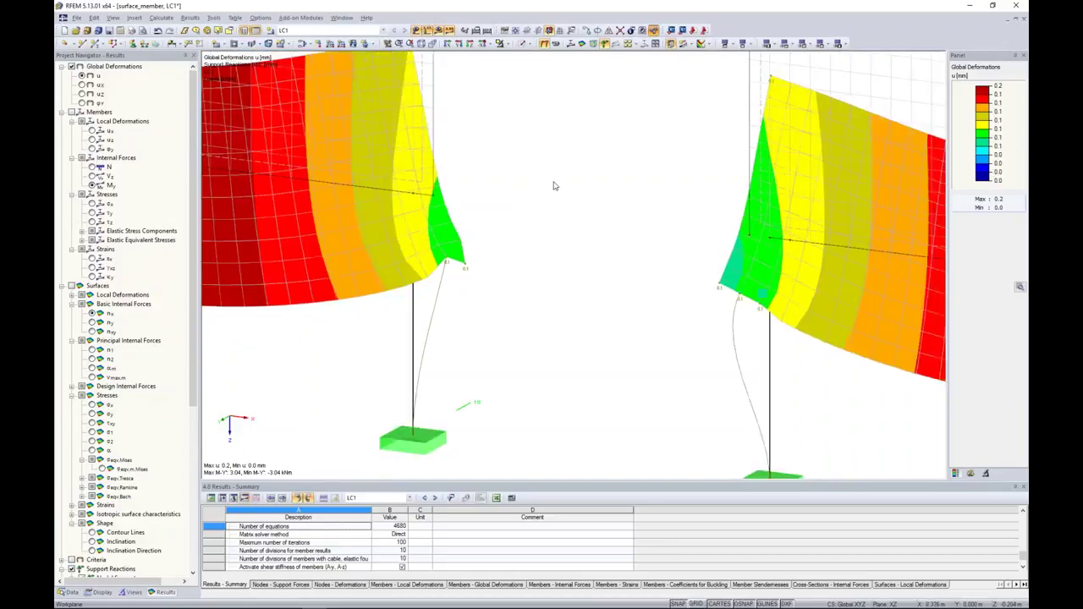
scroll(554, 185, "down", 4)
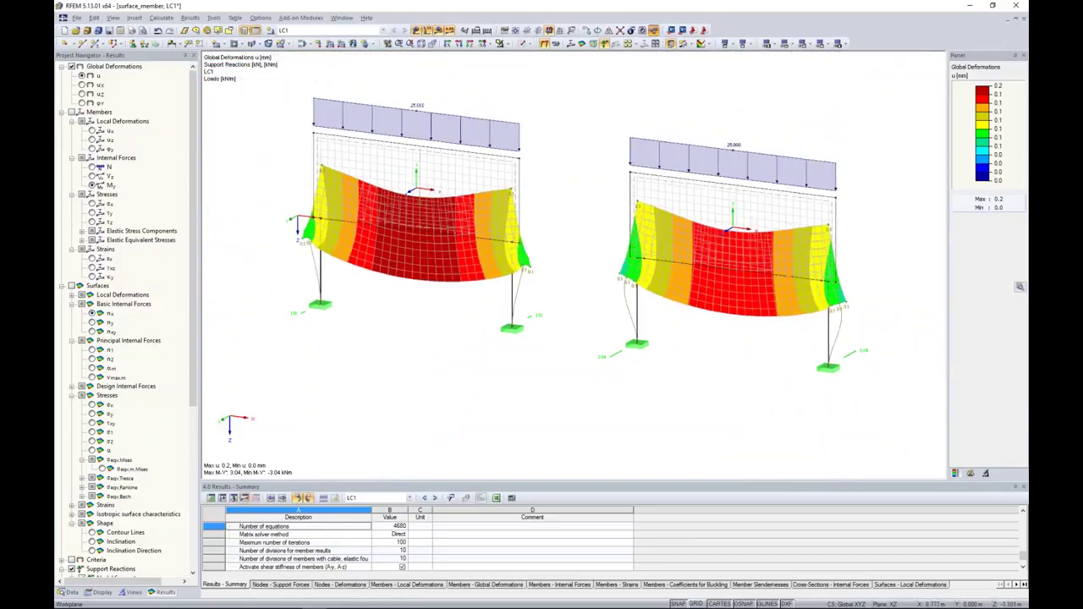
Step: Switch to the nodal_constrain model and delete its FE mesh
left_click(70, 592)
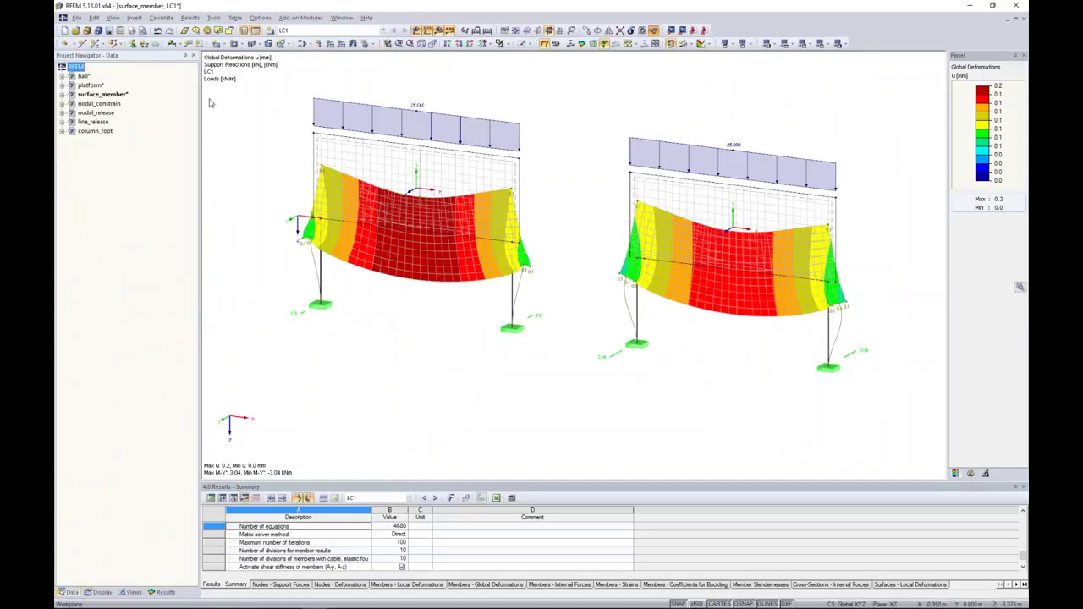
double_click(100, 103)
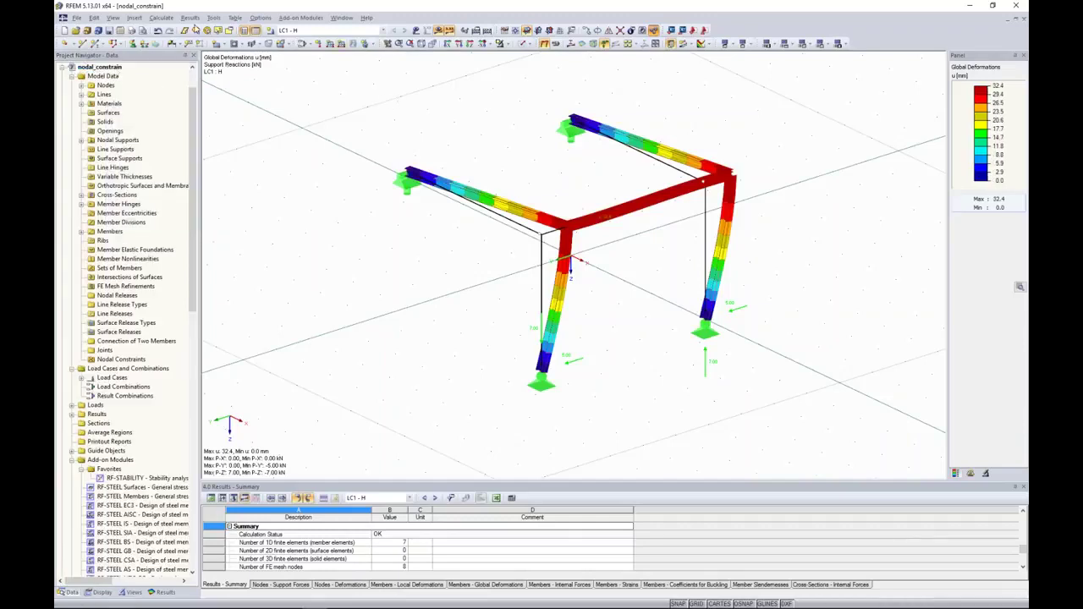
left_click(160, 17)
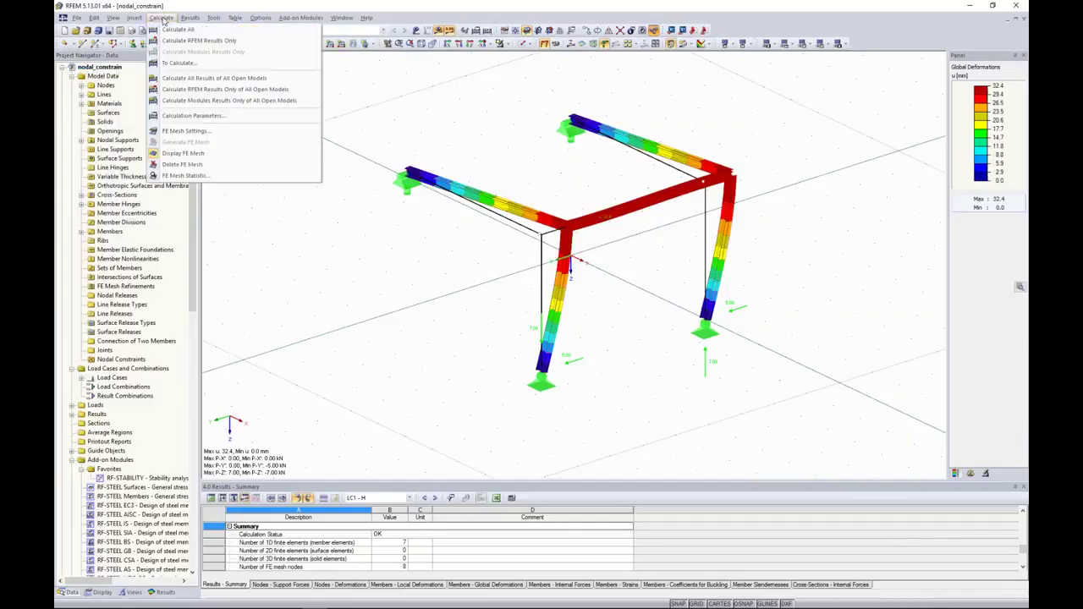
left_click(199, 164)
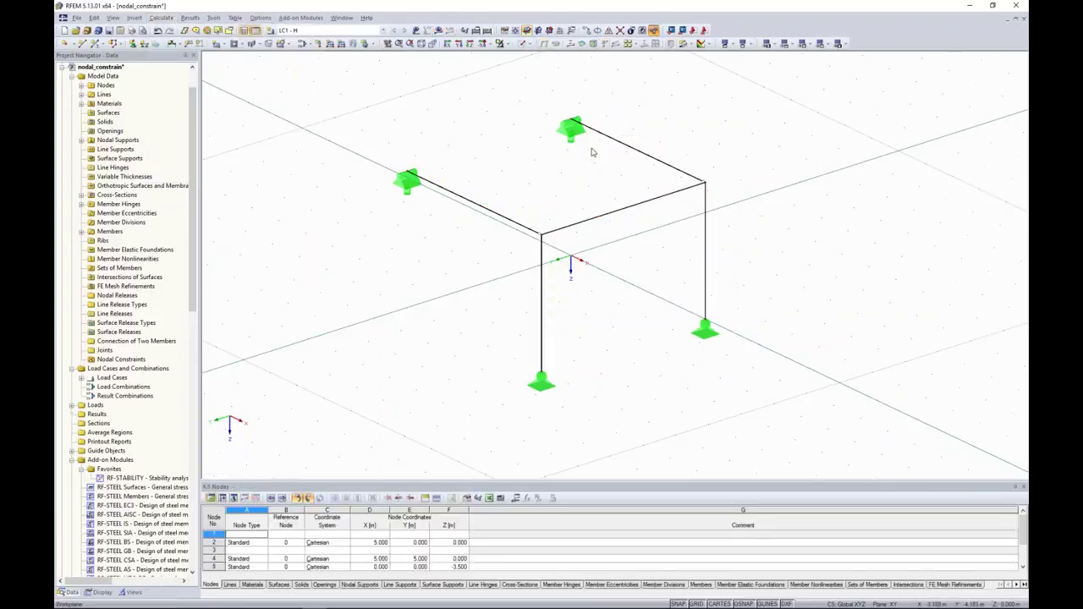
Step: Show the loads of LC1 - H and calculate the load case to display its global deformations
left_click(415, 30)
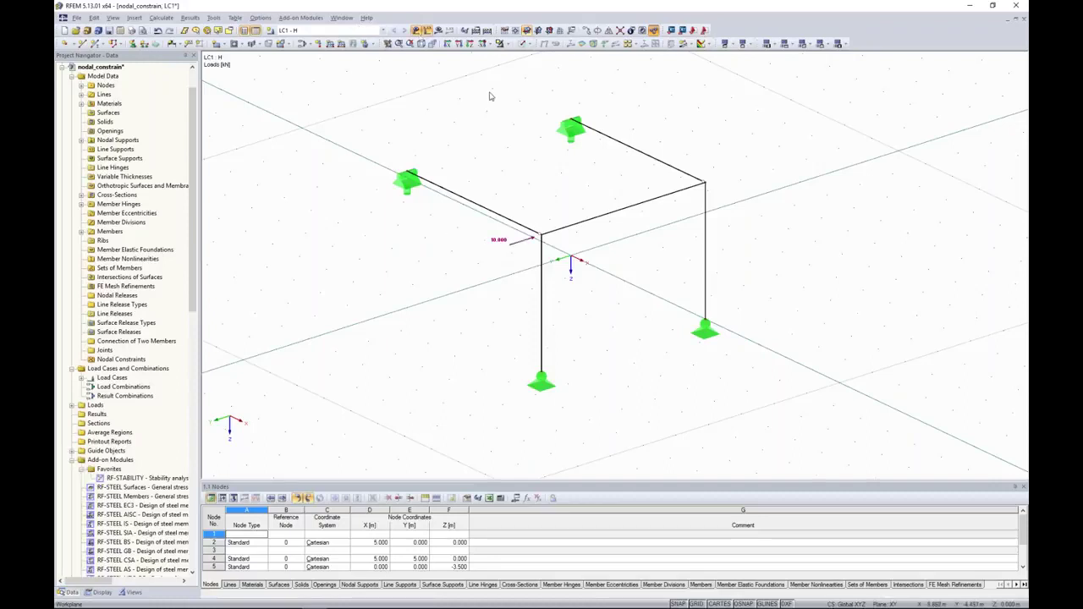
left_click(439, 30)
left_click(523, 325)
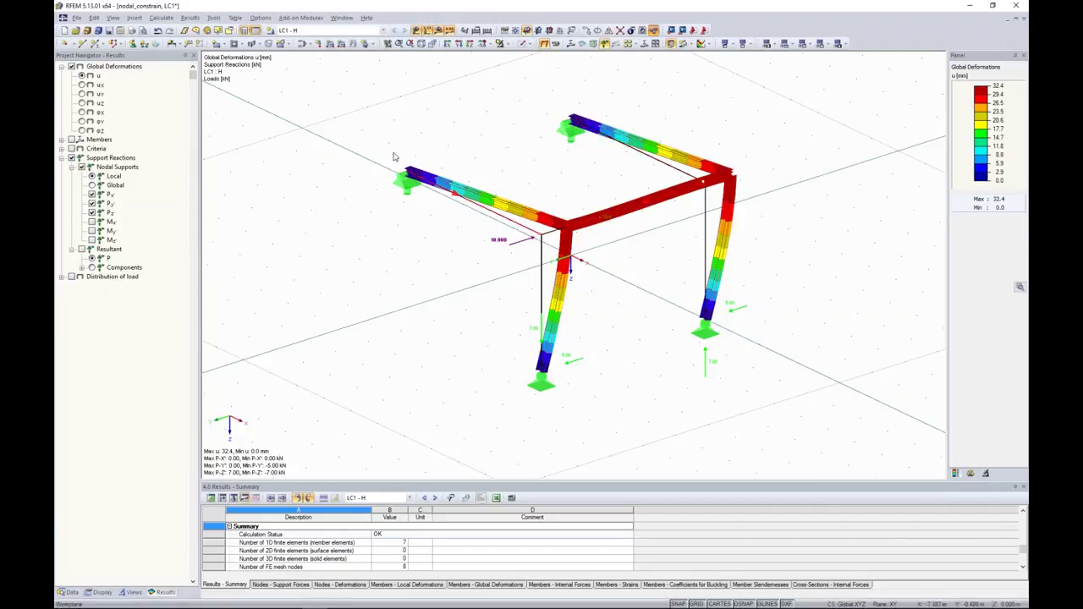
Step: Hide the results and highlight the roof-level members and supports of the frame to examine the horizontal plane
left_click_drag(349, 122, 786, 237)
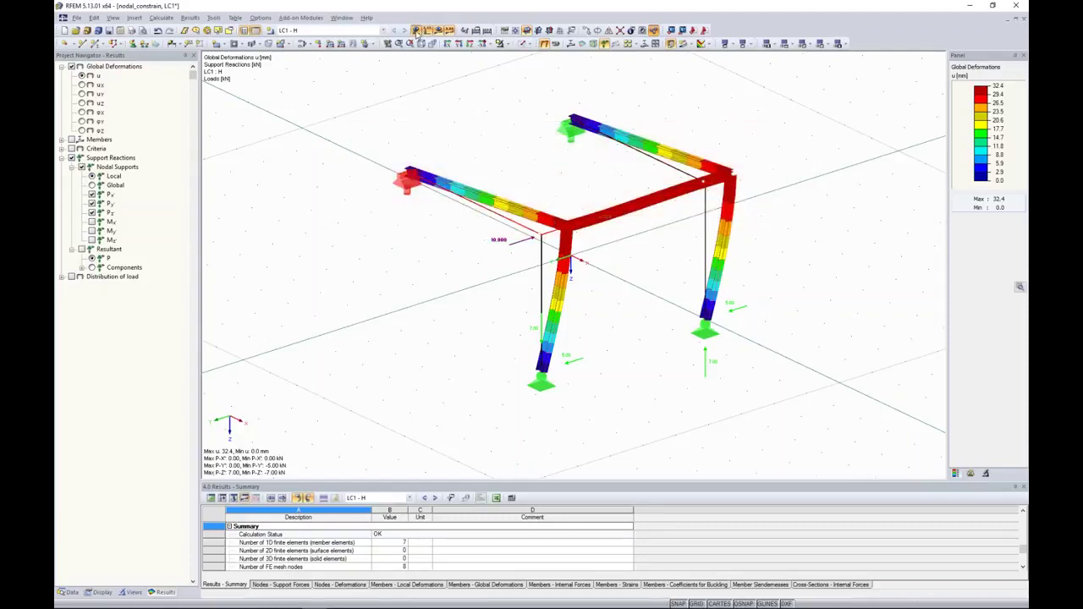
left_click(443, 32)
left_click_drag(330, 90, 800, 254)
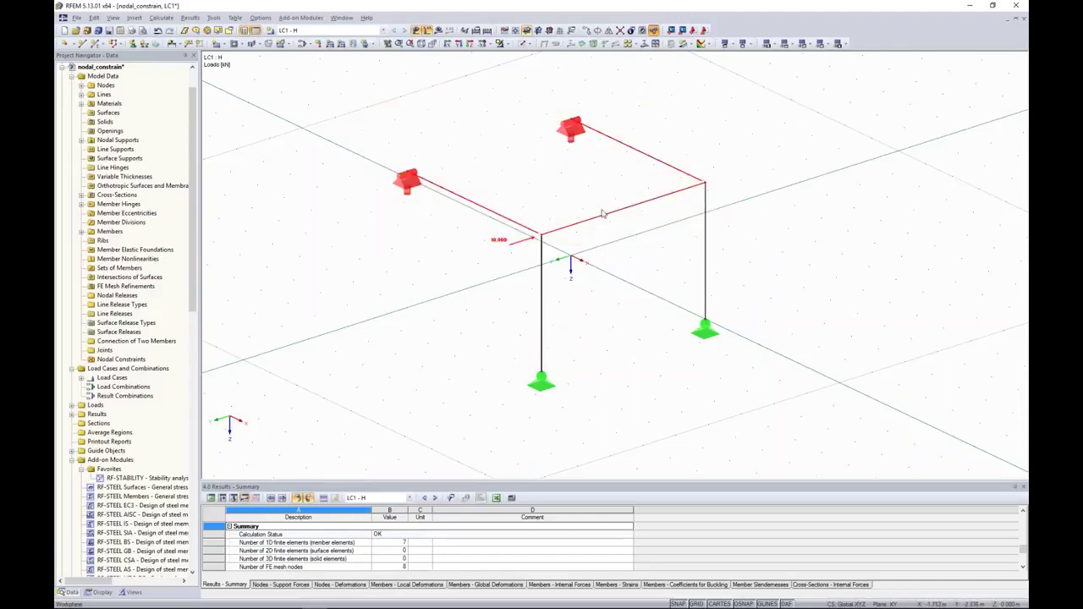
left_click(654, 145)
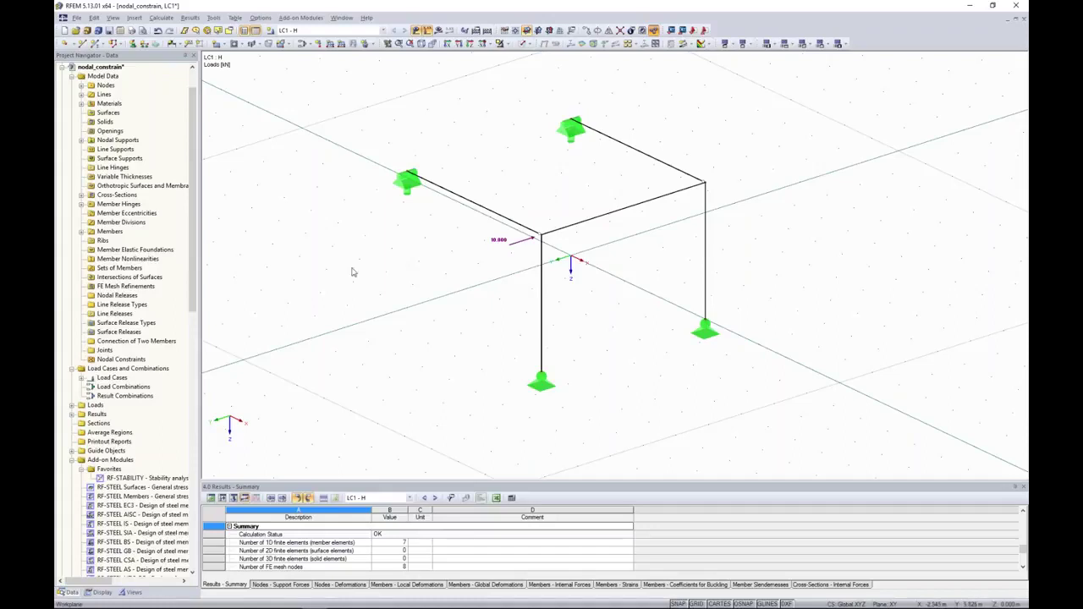
Step: Start a new nodal constraint and assign it to the four roof-level nodes 5-8
right_click(101, 364)
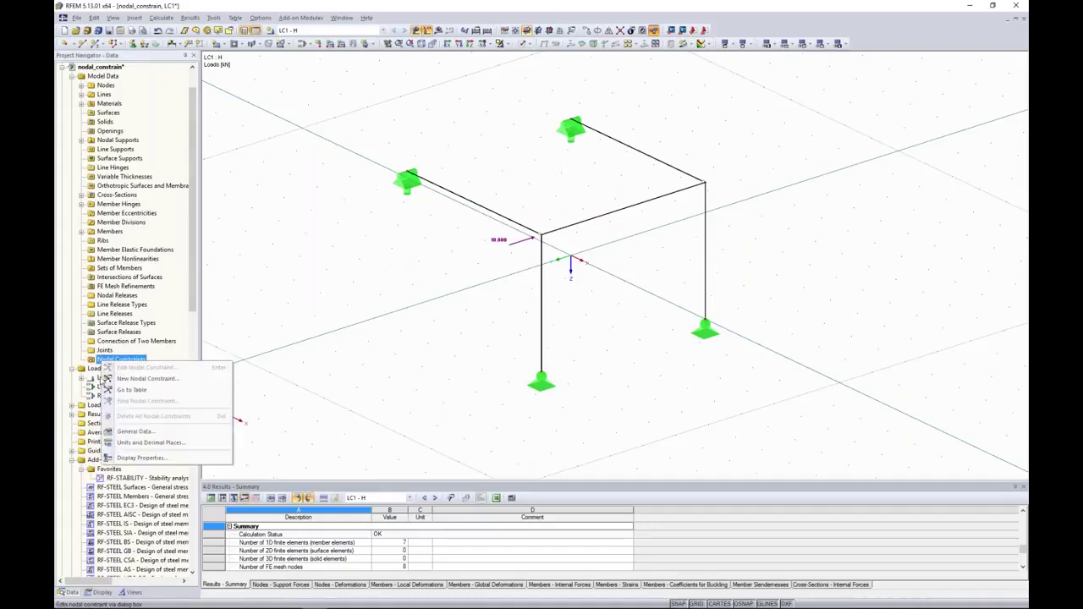
left_click(137, 379)
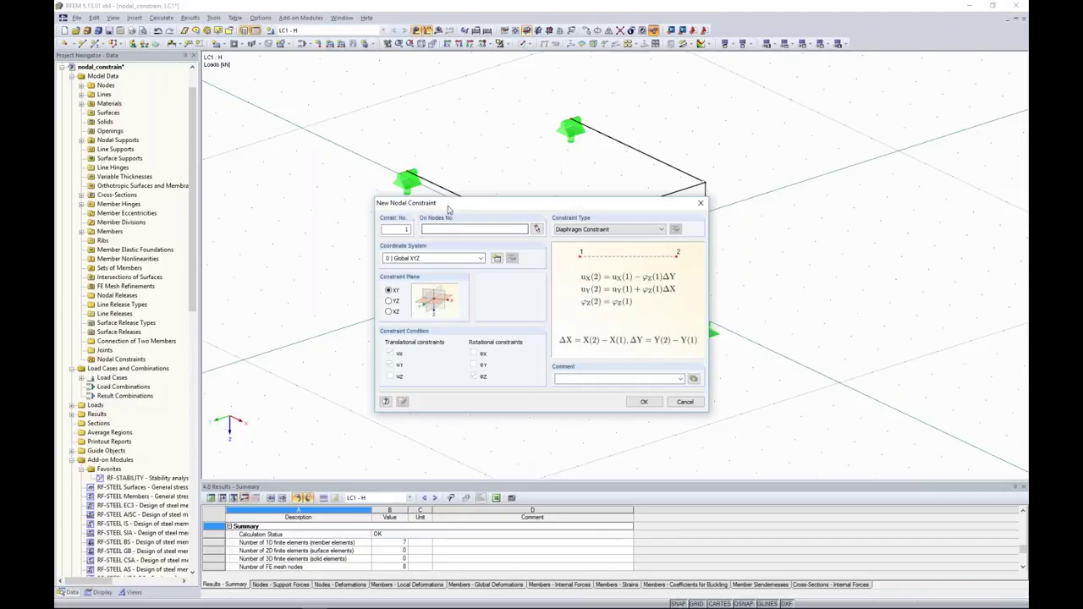
left_click_drag(449, 203, 467, 258)
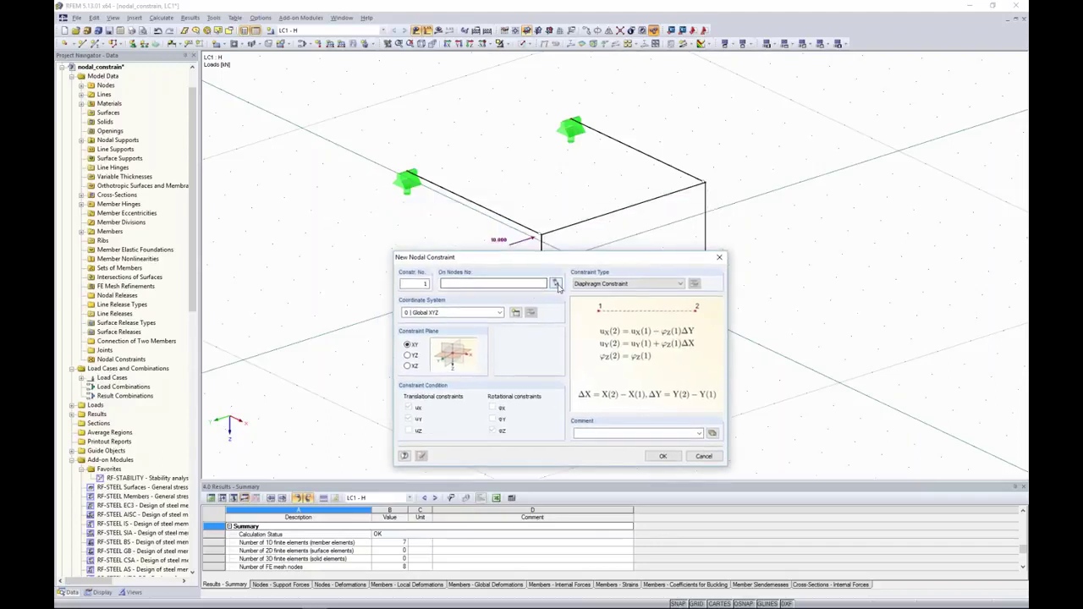
left_click(499, 283)
left_click(555, 283)
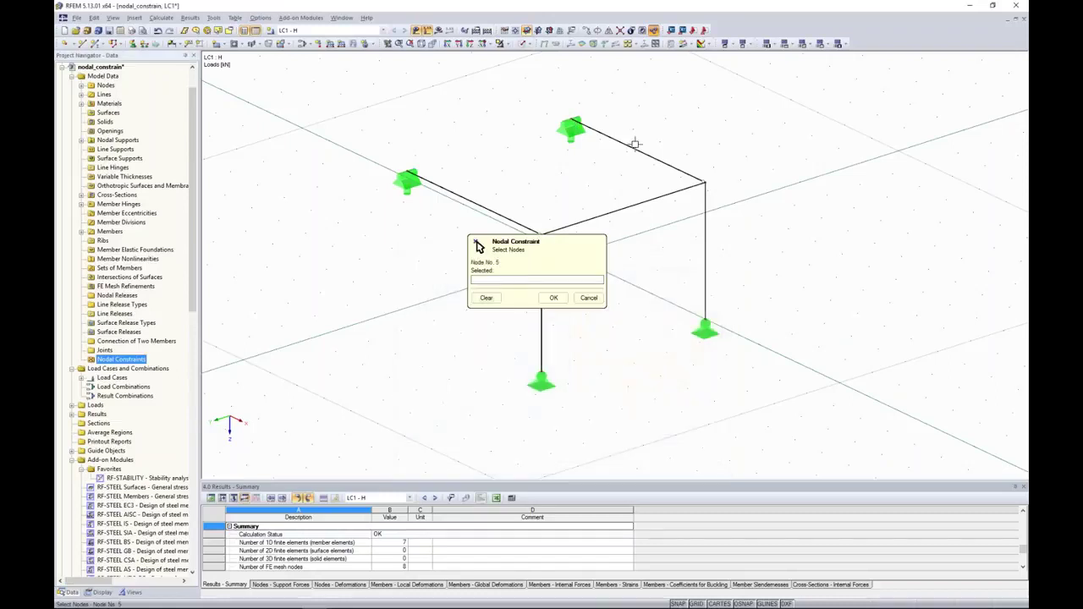
left_click(539, 233)
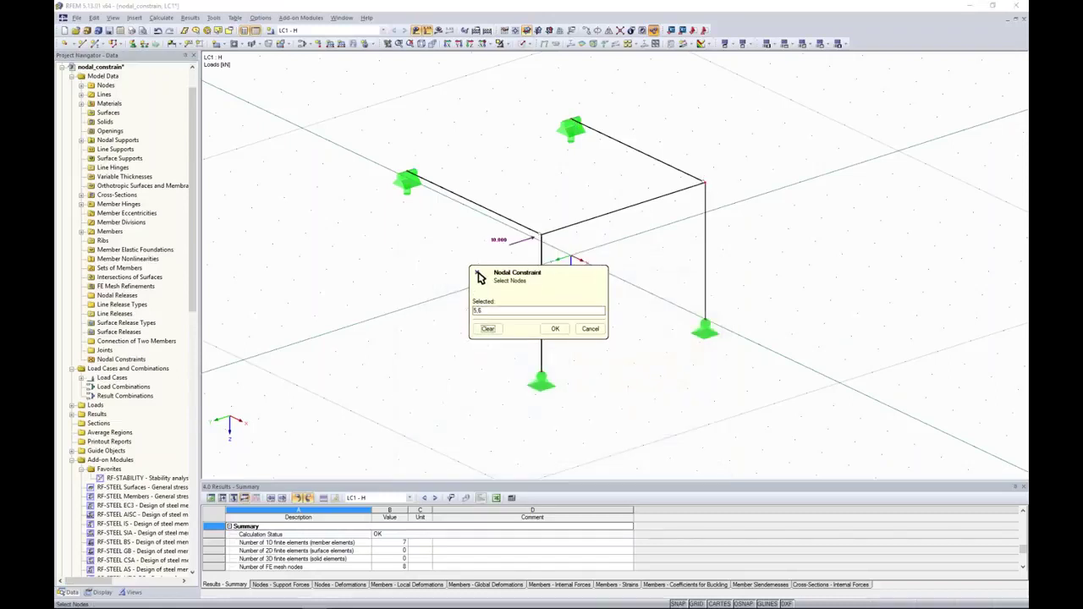
left_click(408, 174)
left_click(555, 329)
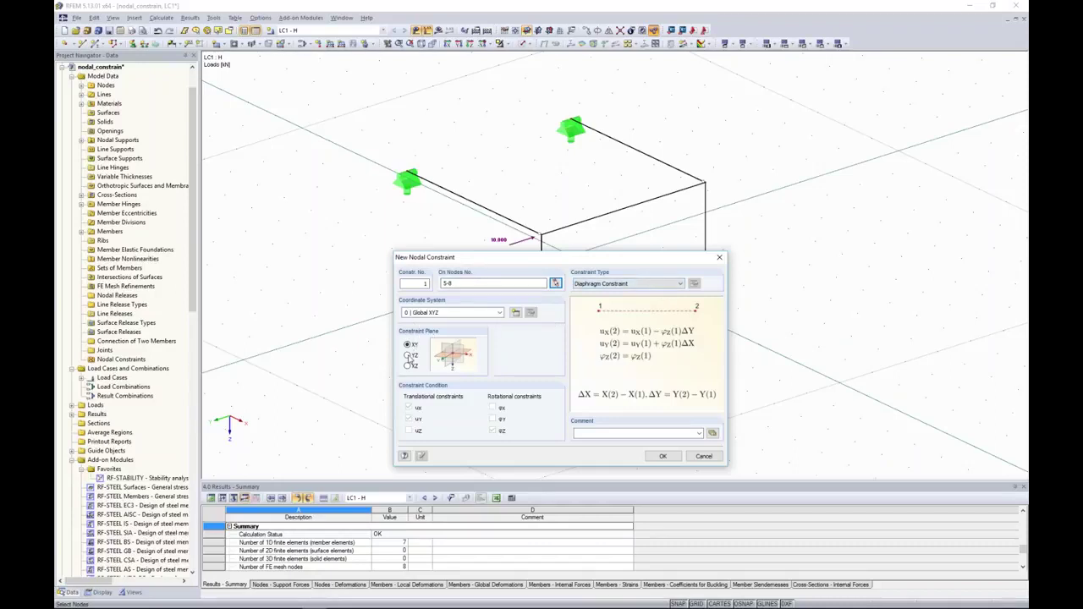
Step: Preview the YZ and XZ constraint planes for the diaphragm constraint
left_click(408, 356)
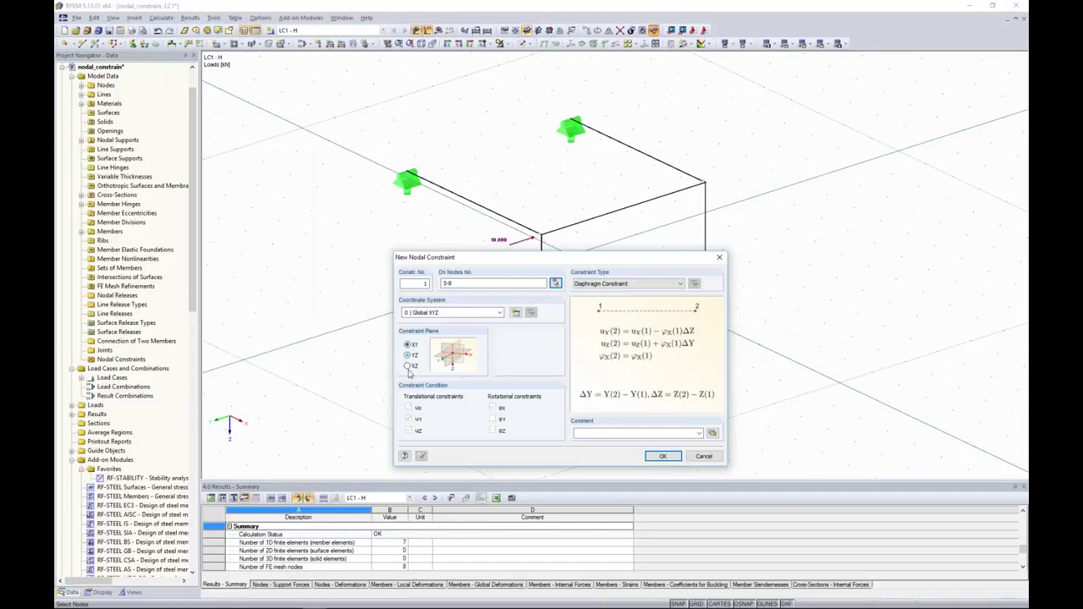
left_click(408, 366)
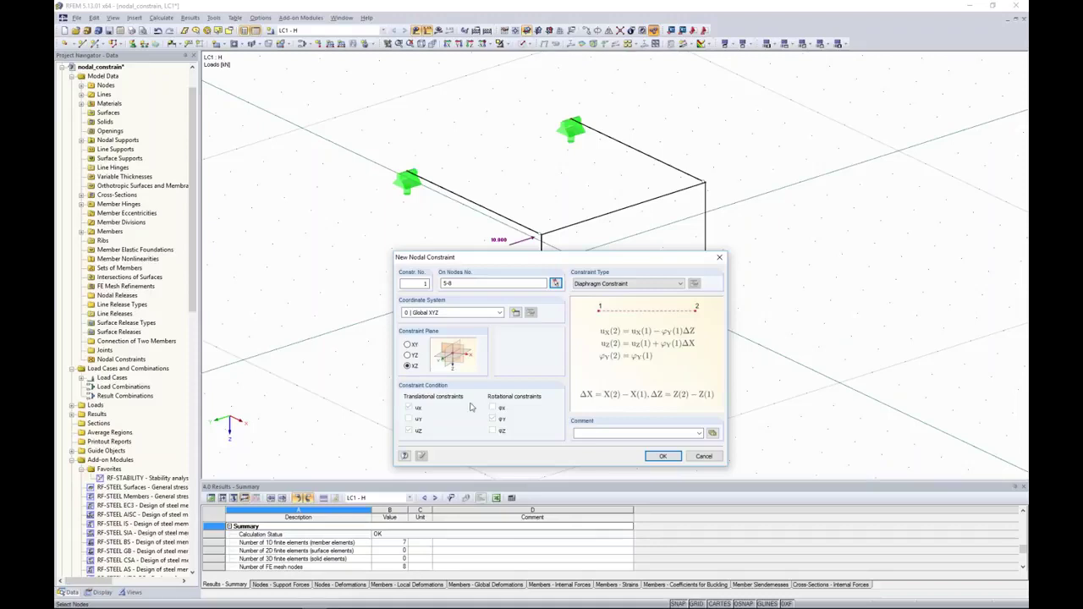
left_click(408, 356)
Step: Try the Equal Condition Constraint type with all translational and rotational conditions active, and return to Diaphragm Constraint
left_click(628, 284)
left_click(626, 303)
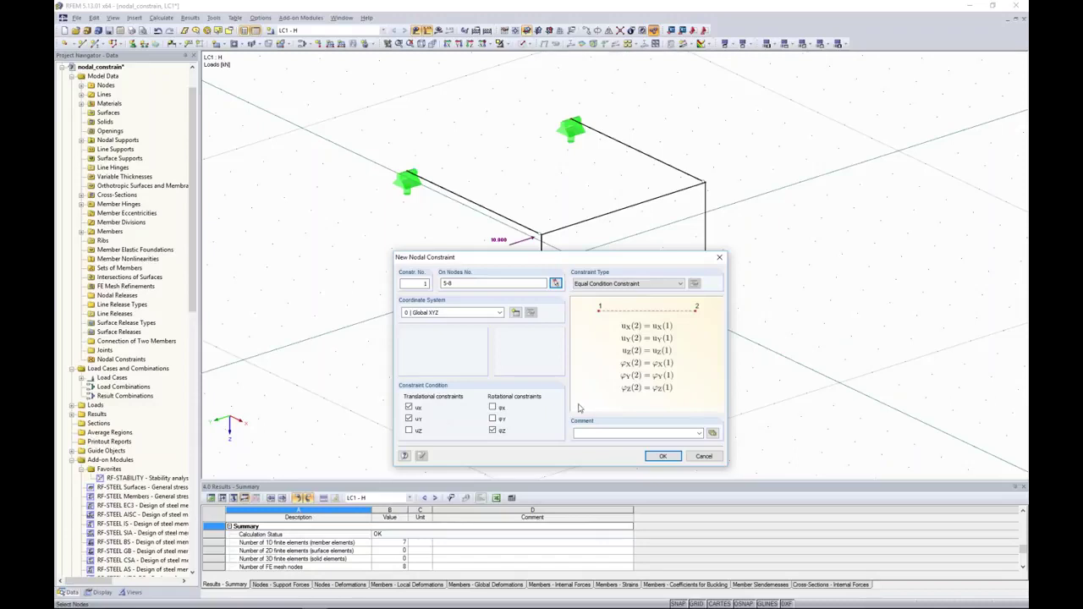
left_click(493, 408)
left_click(410, 431)
left_click(628, 285)
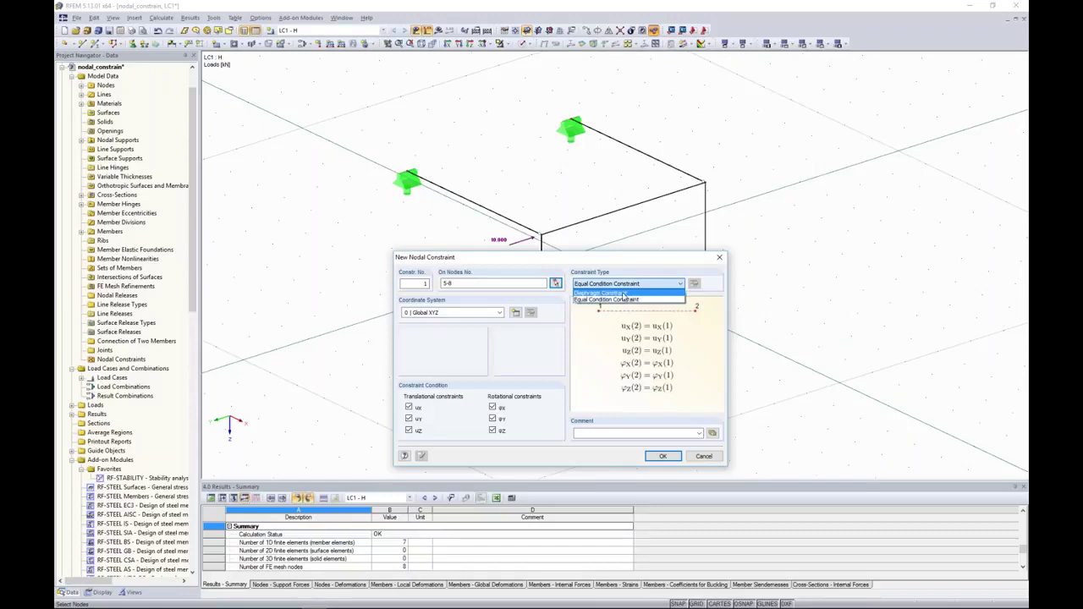
left_click(624, 294)
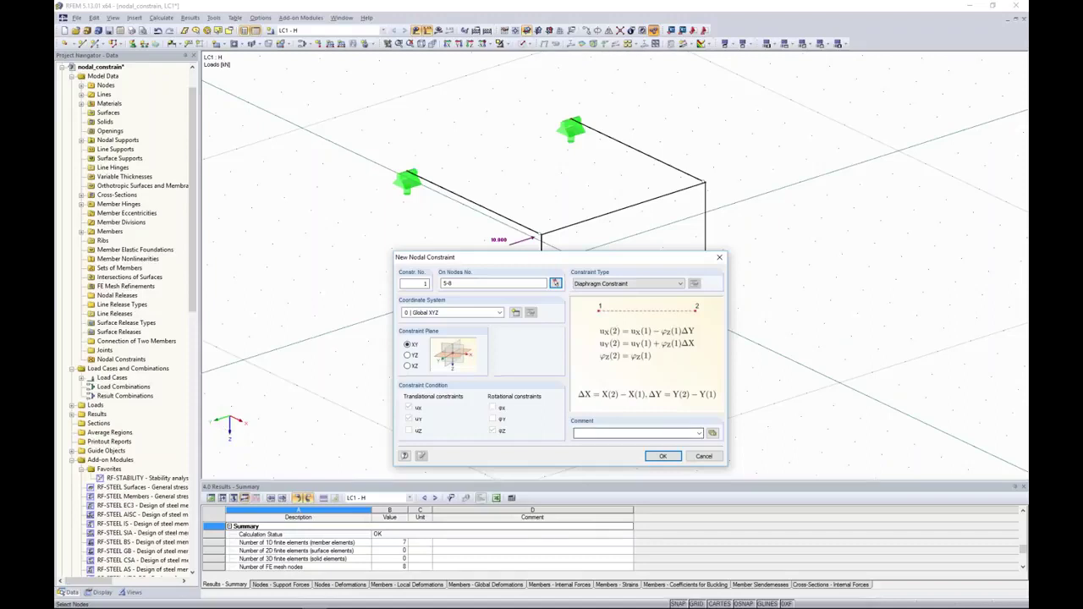
Step: Create the diaphragm constraint in the XY plane and recalculate load case LC1 - H
left_click(660, 456)
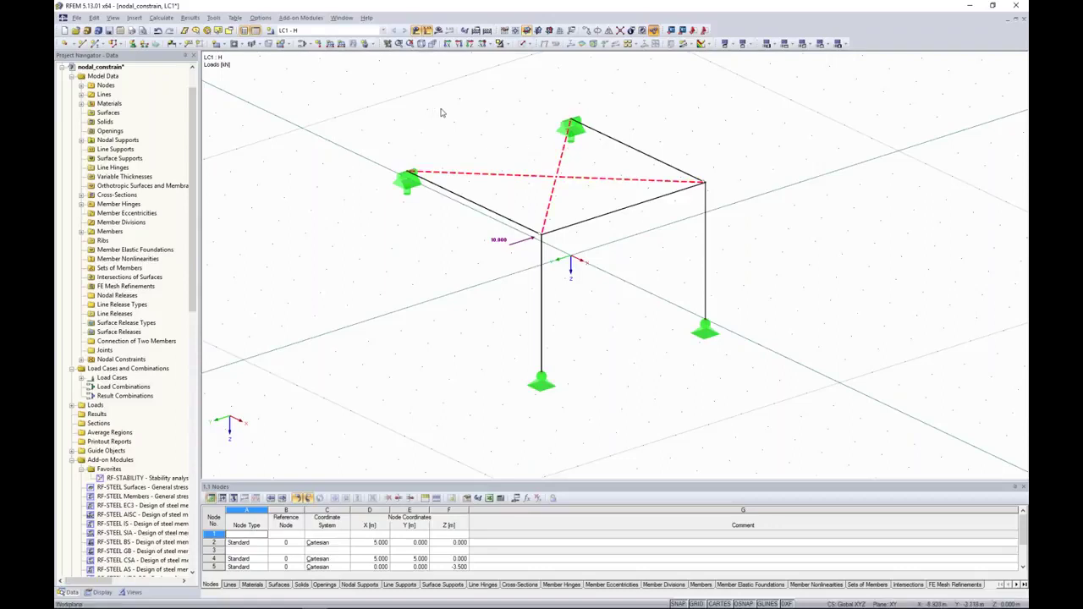
left_click(439, 31)
key("Return")
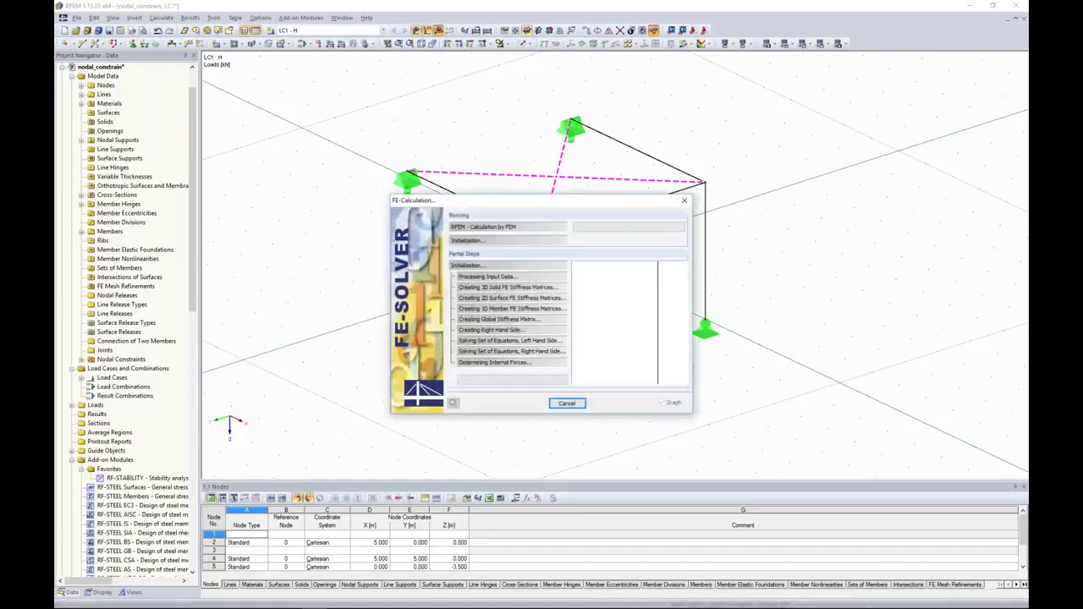
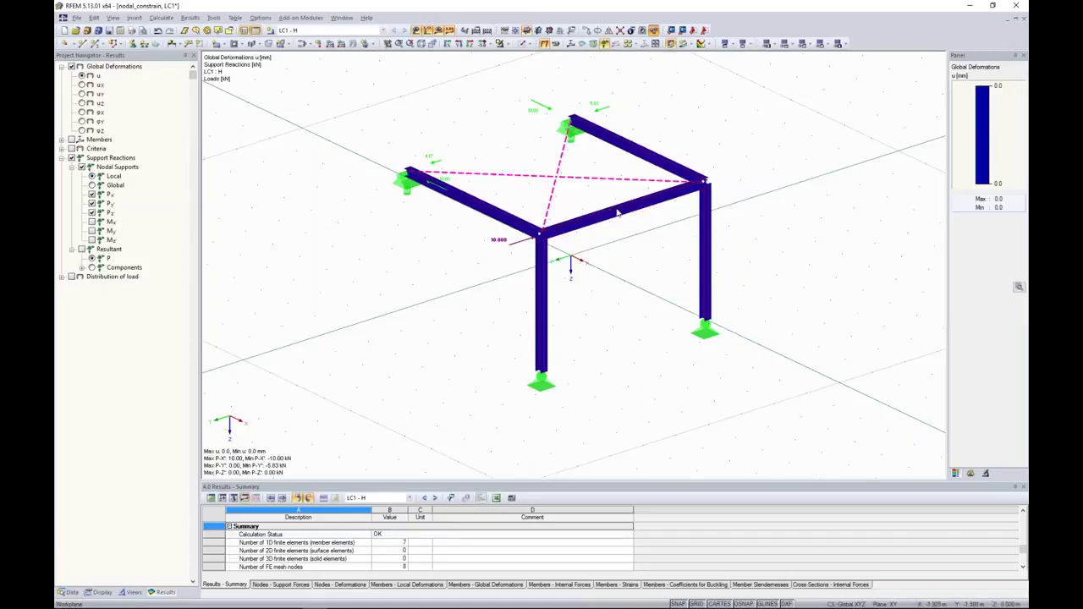
Step: Switch to the nodal_release model among the open models
left_click(70, 592)
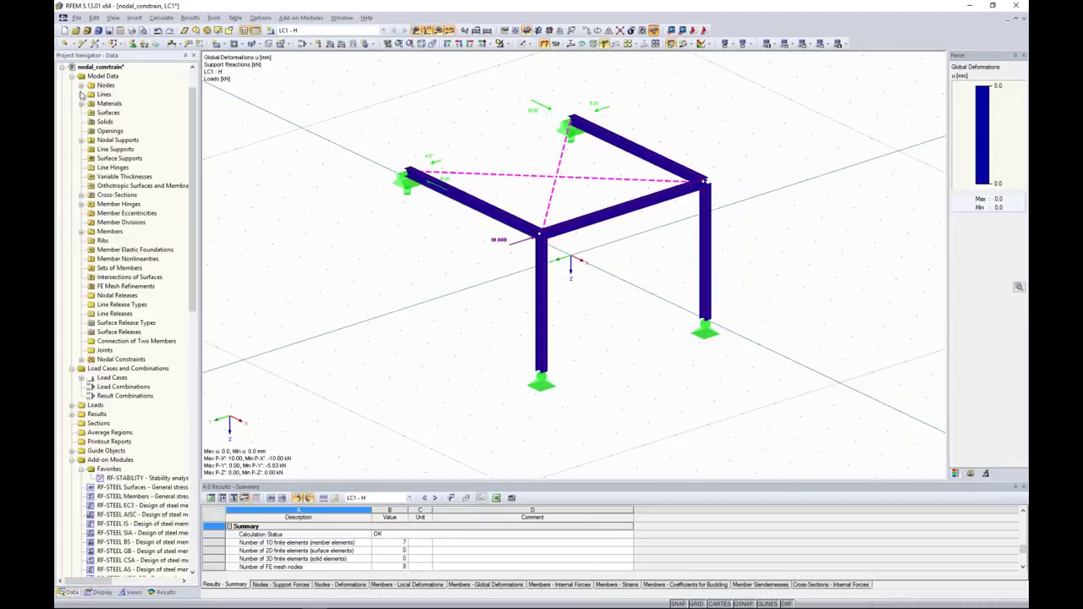
left_click(63, 68)
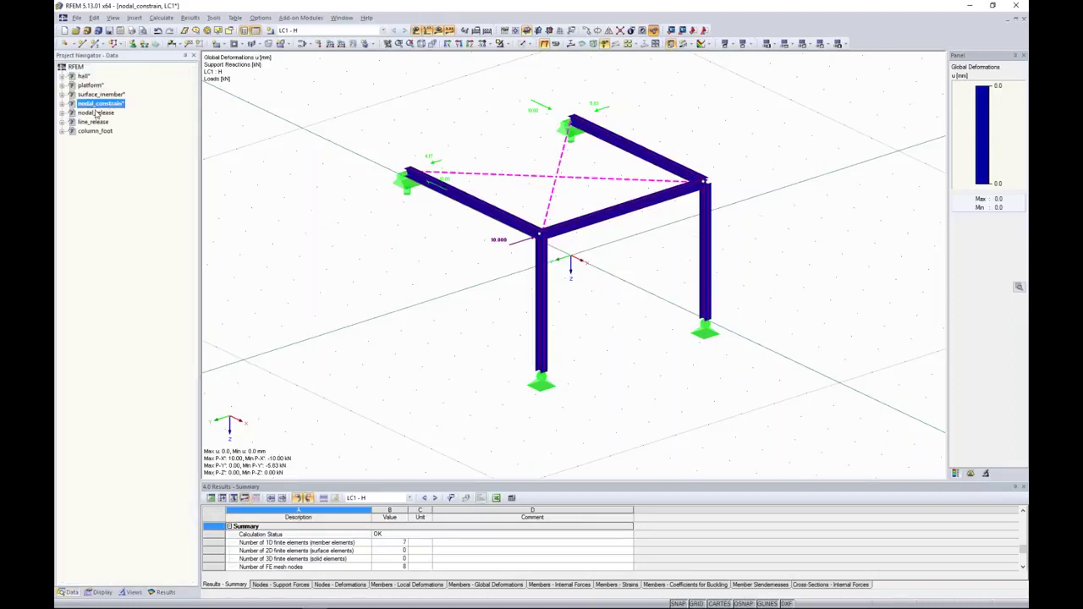
left_click(95, 112)
double_click(96, 112)
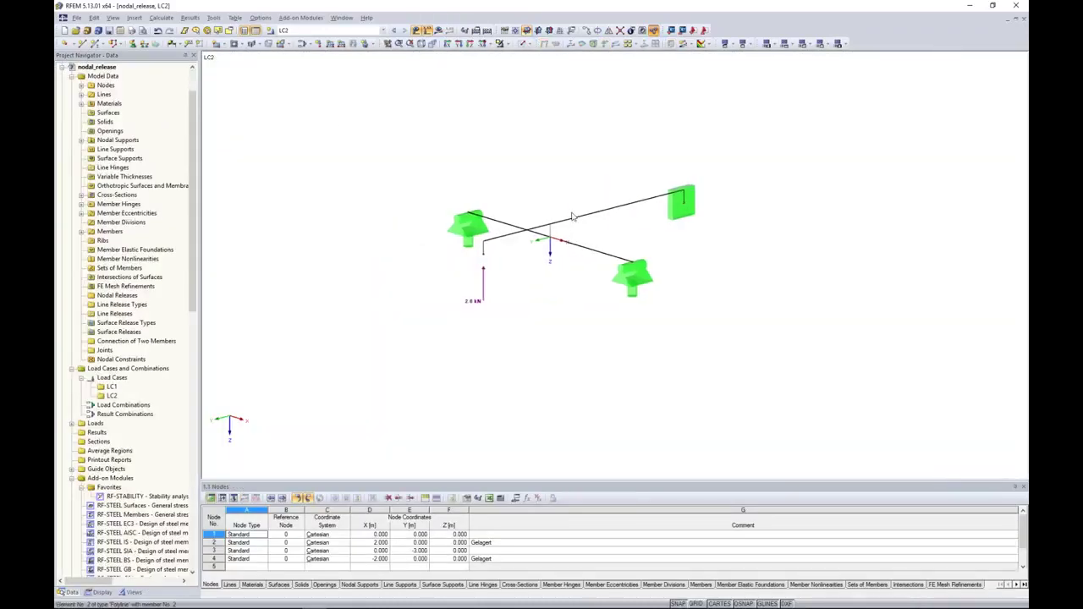
Step: Inspect the eccentricity definition of the upper beam's members 2 and 4, and leave it without changes
middle_click_drag(579, 193, 600, 210, "ctrl")
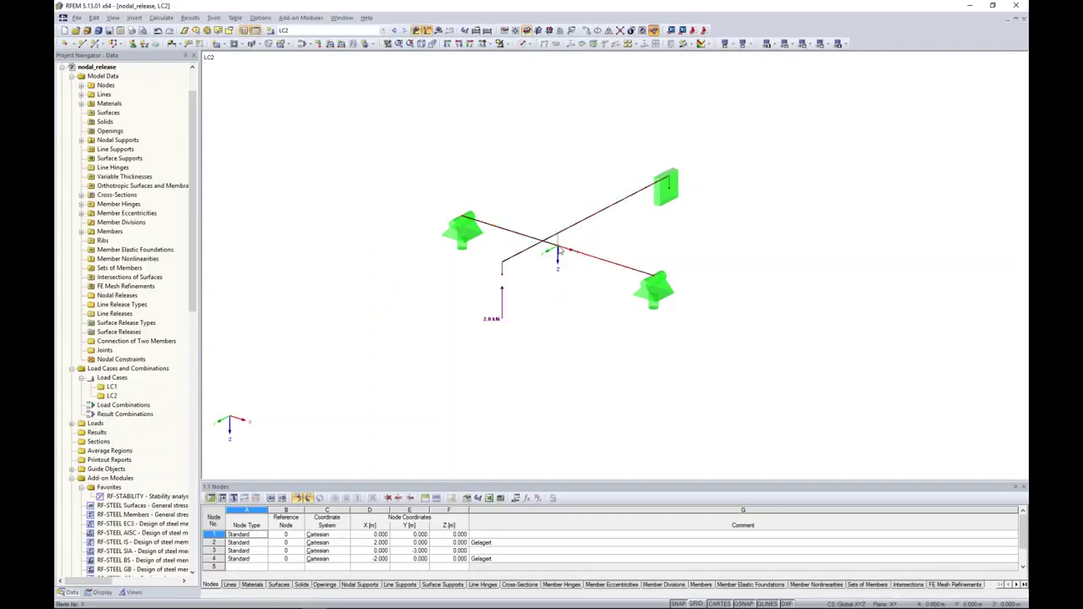
scroll(570, 247, "up", 4)
scroll(548, 242, "up", 2)
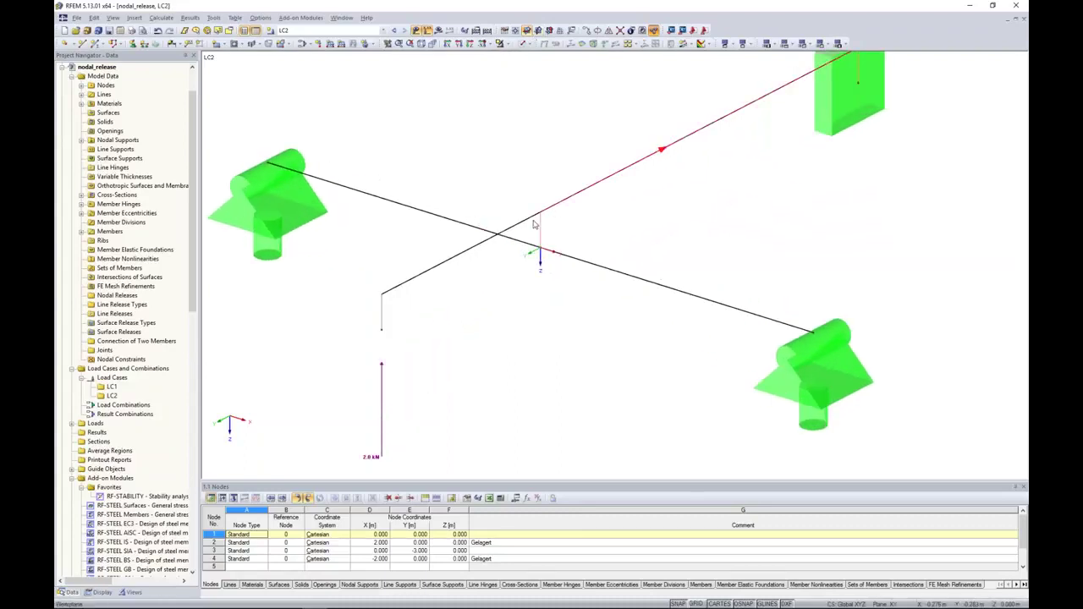
right_click(387, 296)
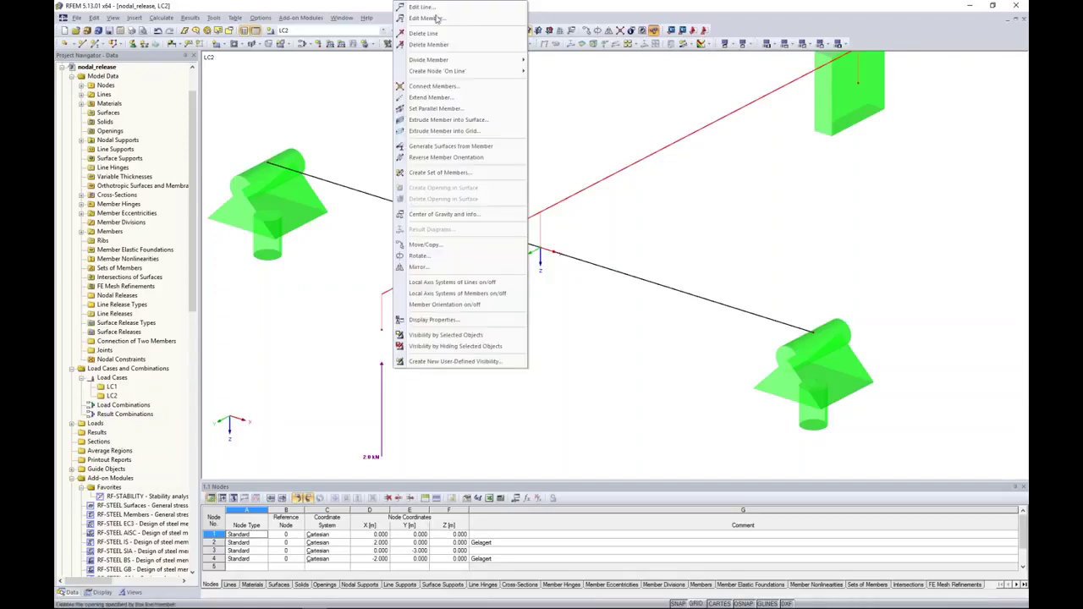
left_click(432, 18)
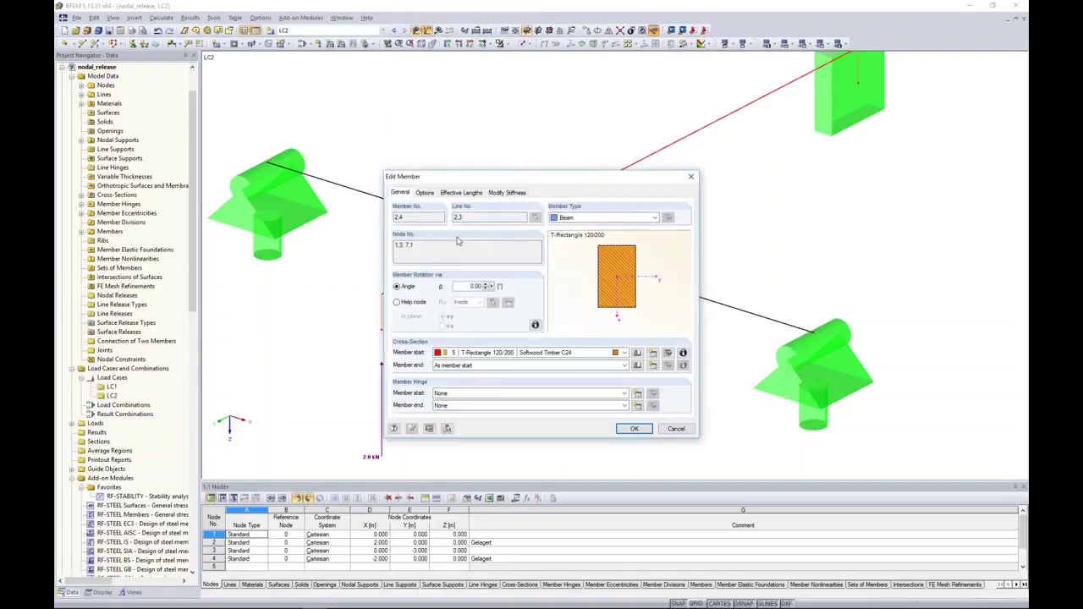
left_click(425, 192)
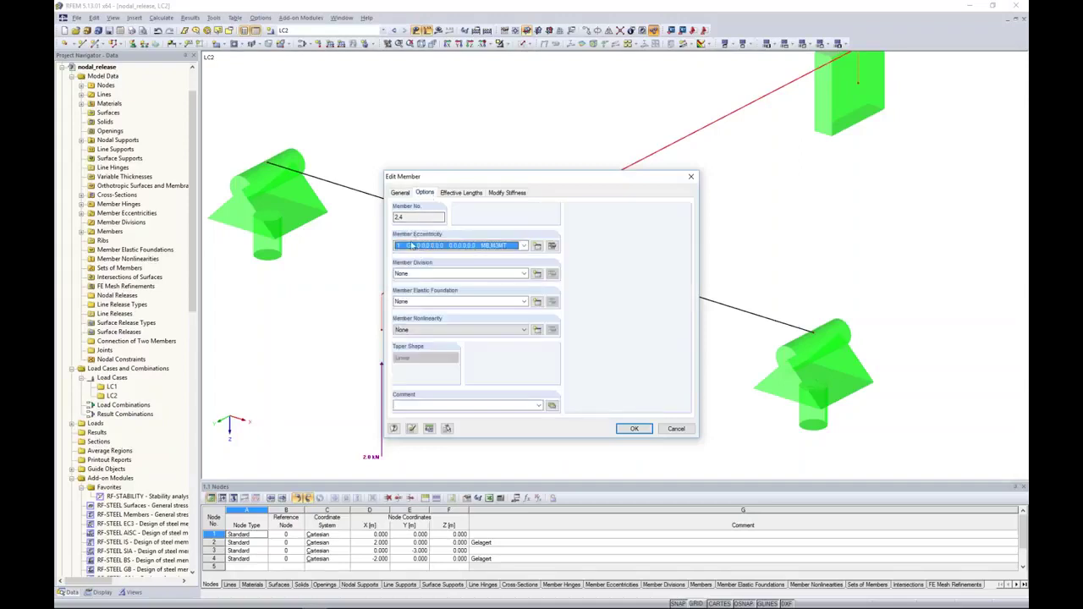
left_click(551, 245)
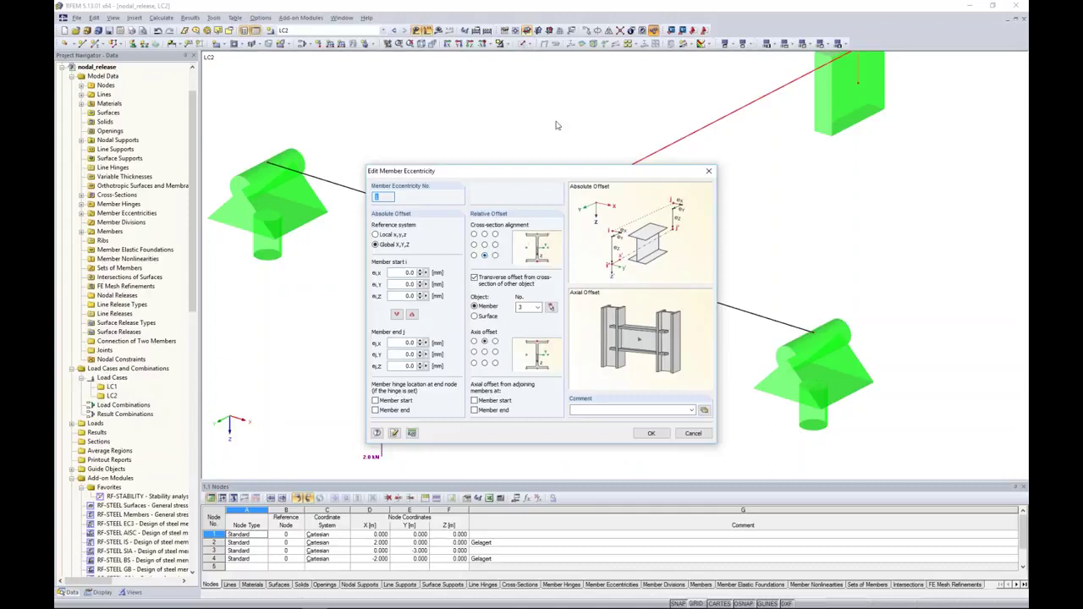
left_click(708, 172)
left_click(690, 176)
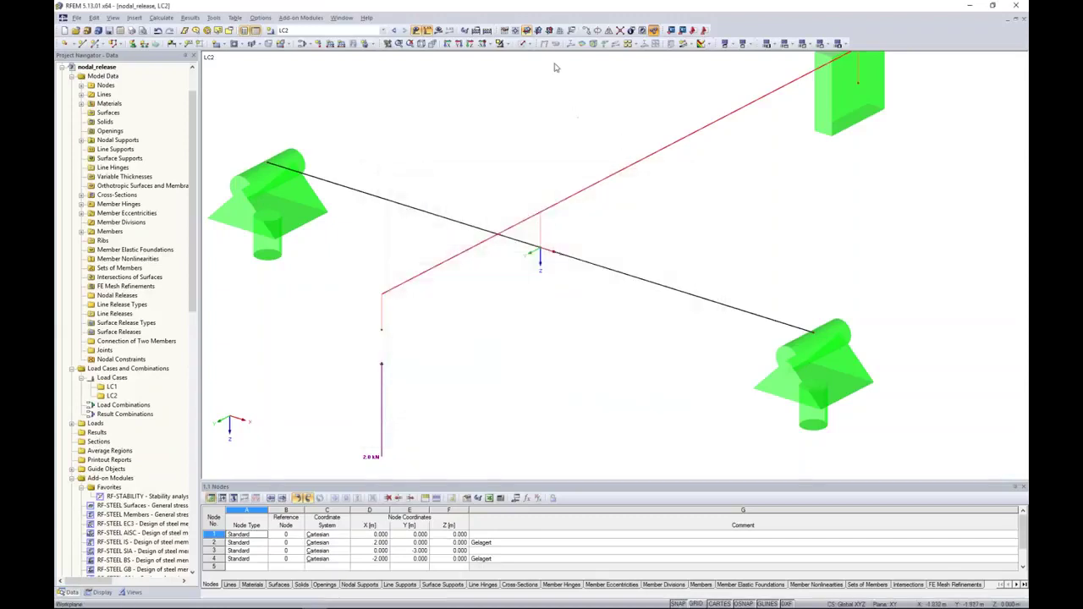
Step: Display the crossing beams as solid members and compare the loads of load cases LC1 and LC2
left_click(520, 44)
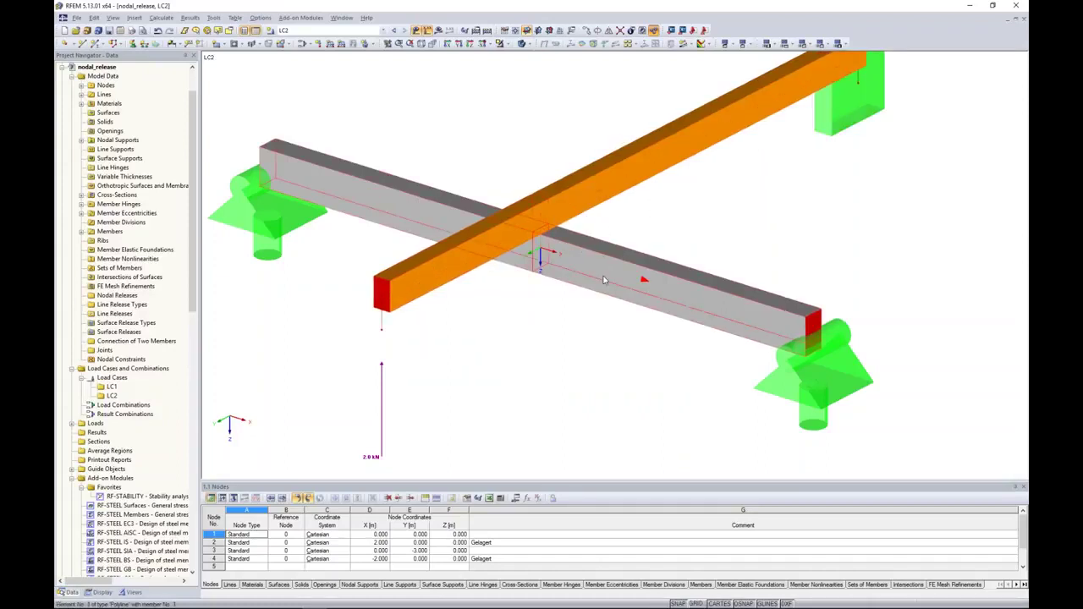
left_click(394, 29)
scroll(383, 123, "down", 1)
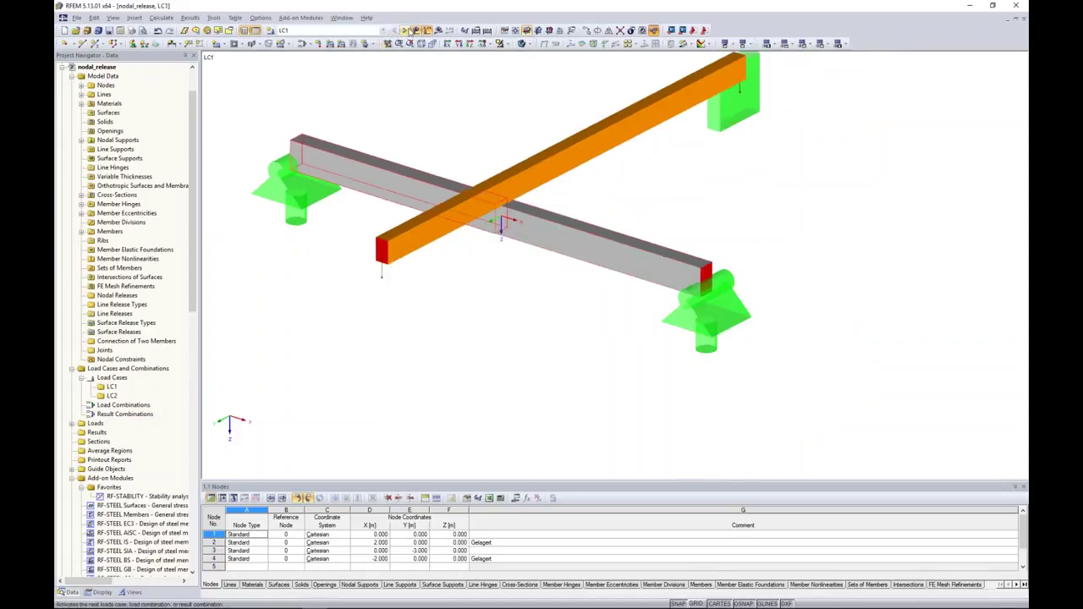
left_click(403, 30)
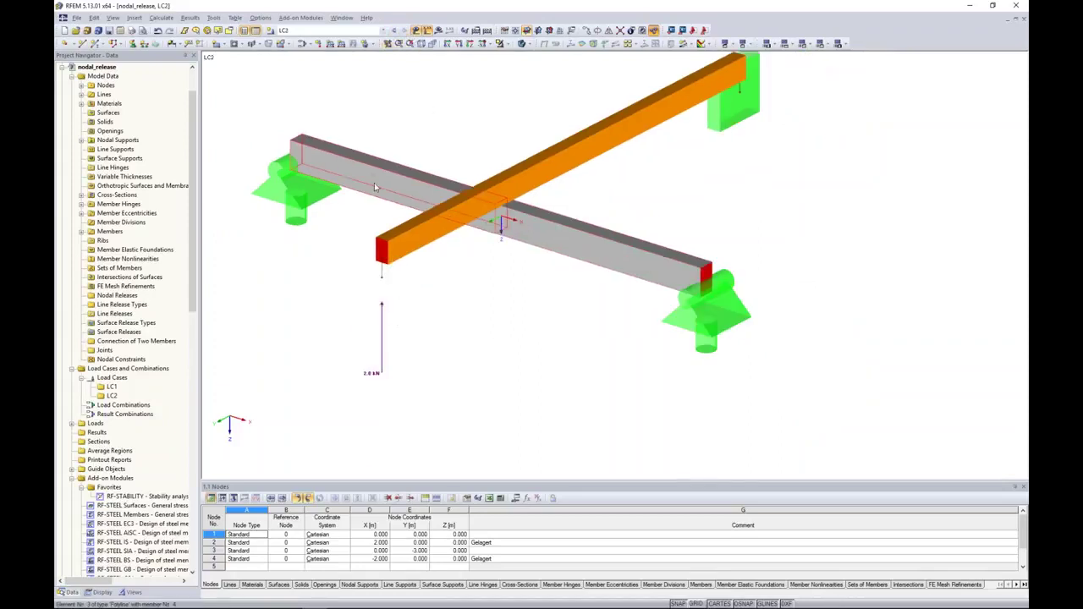
left_click(394, 30)
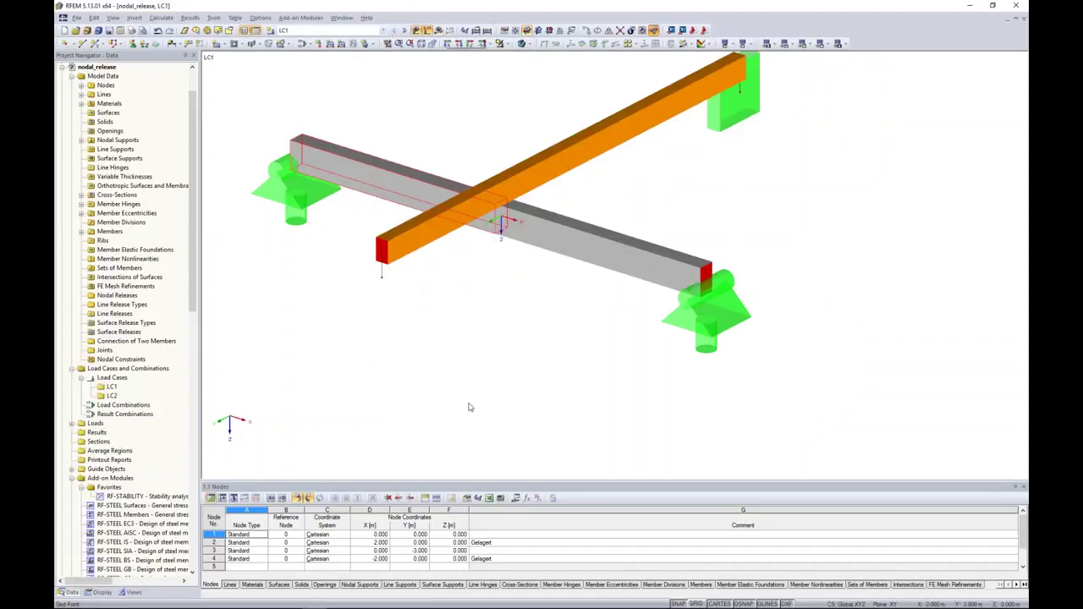
Step: Calculate load cases LC1 and LC2 and display the global deformations of each
left_click(439, 31)
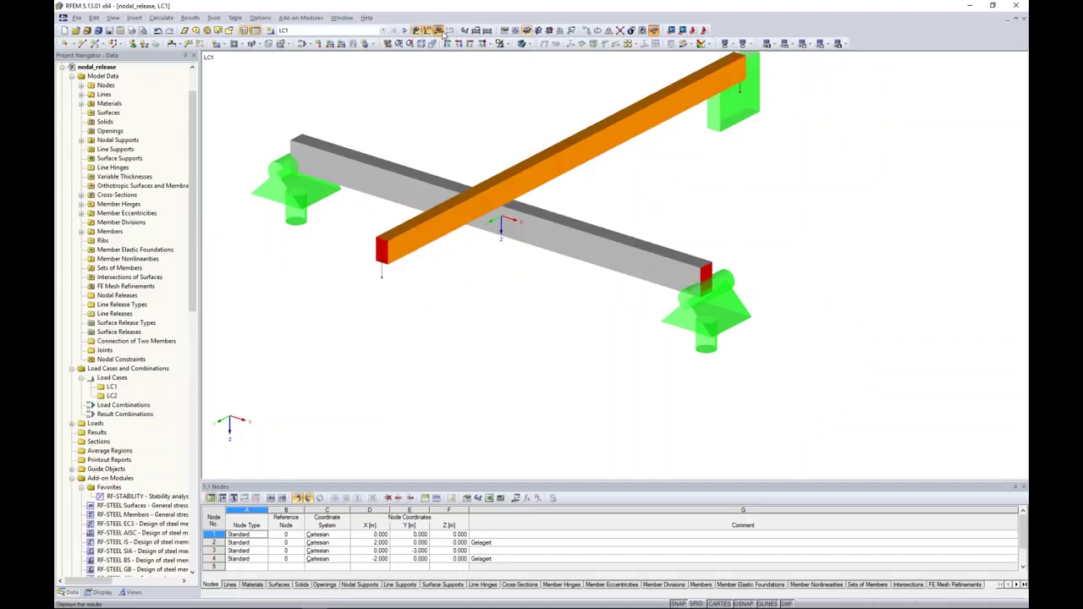
key("Return")
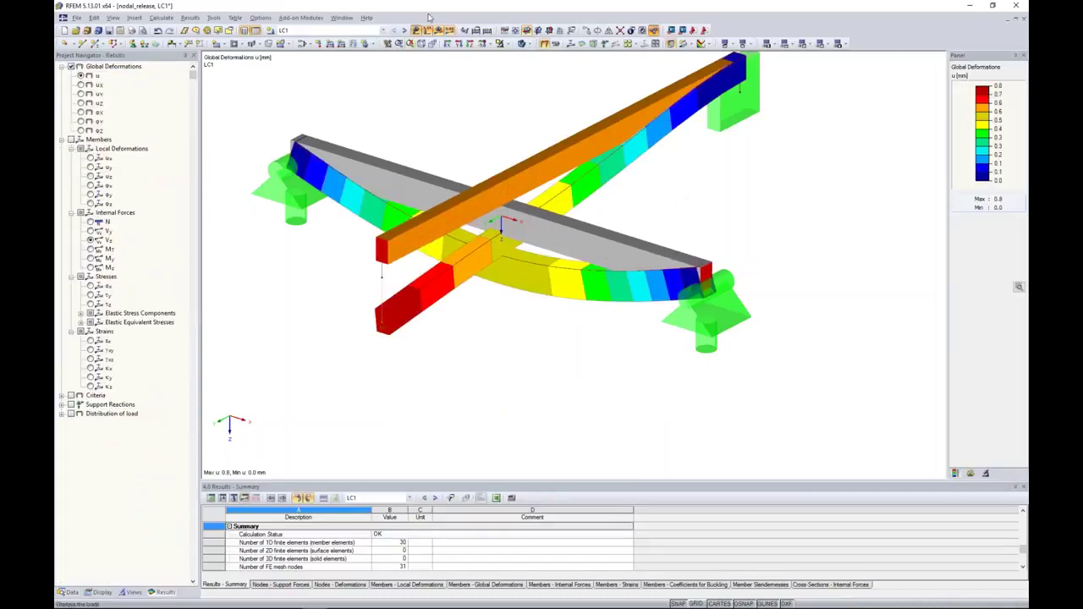
left_click(403, 29)
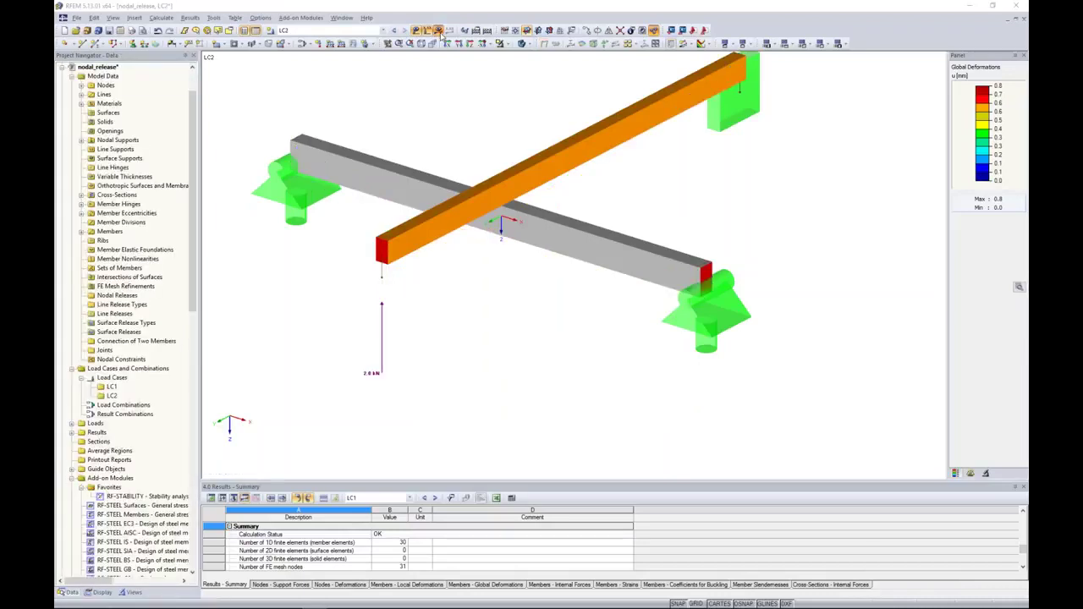
left_click(439, 30)
left_click(513, 323)
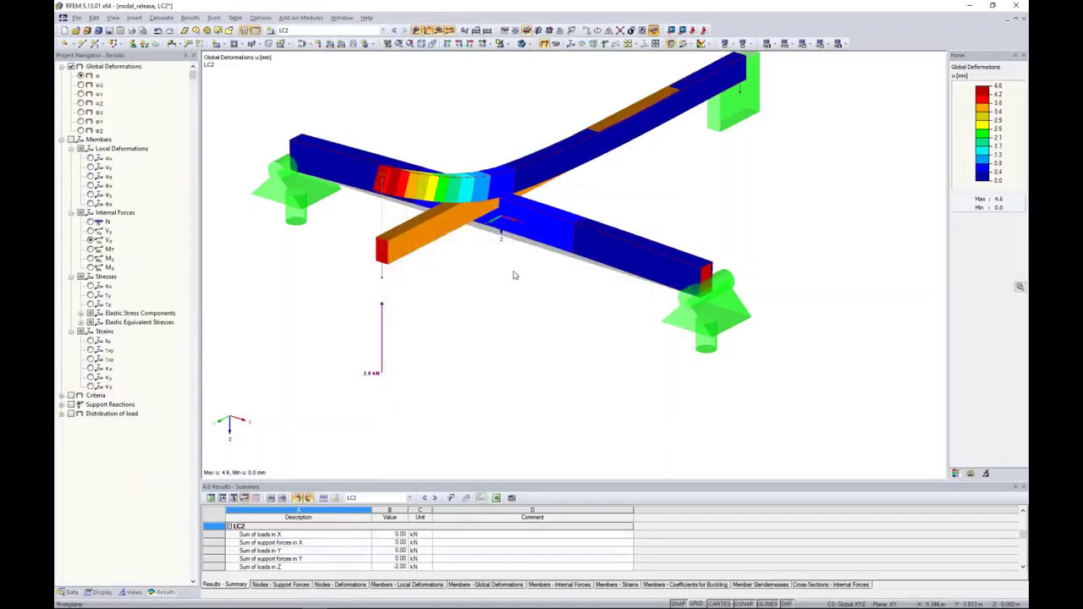
Step: Examine the Vz shear force diagrams of LC2 on the wireframe members, and return to solid rendering
left_click(72, 140)
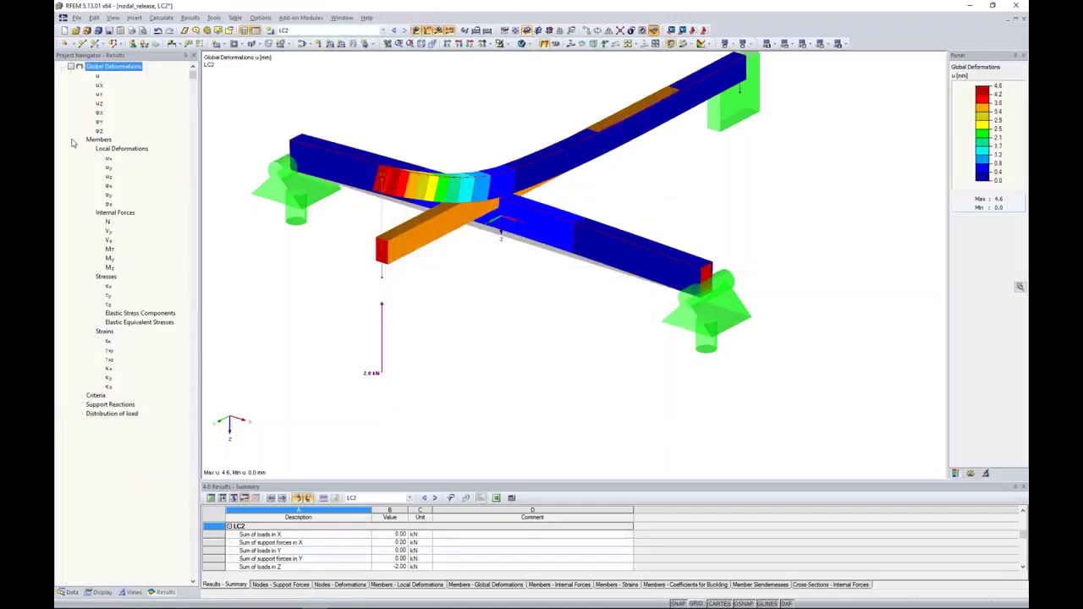
left_click(522, 43)
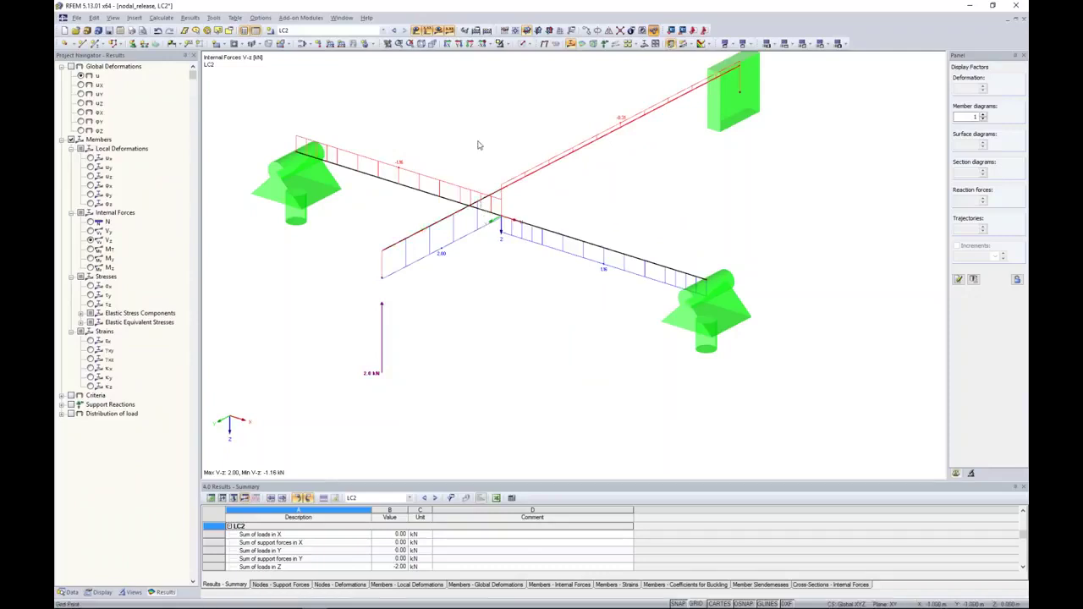
left_click(519, 44)
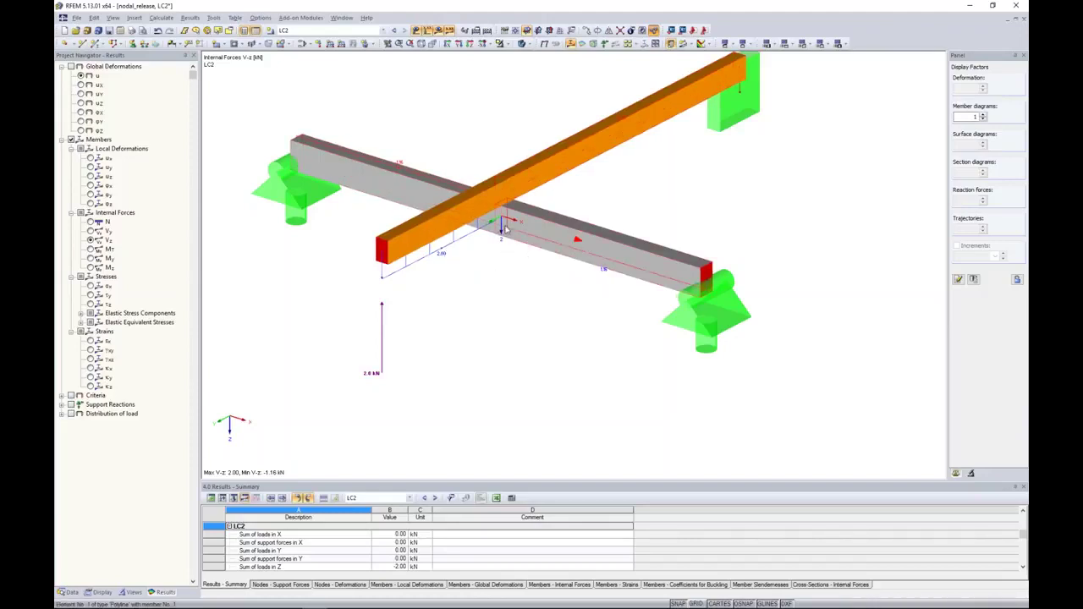
Step: Hide the results in wireframe display and start a new nodal release at node 1 where the beams cross
left_click(69, 591)
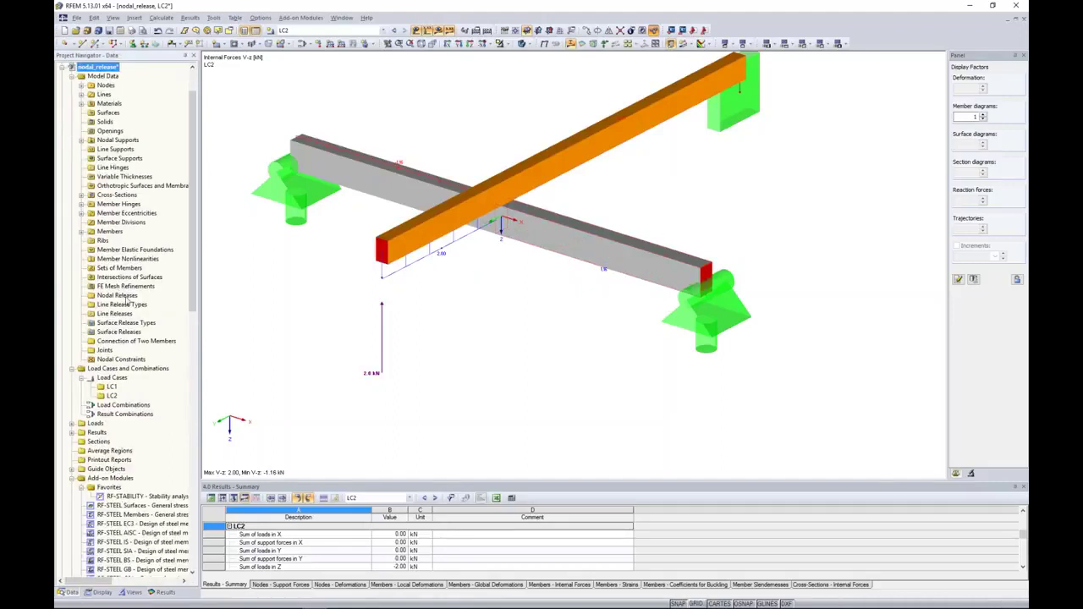
left_click(522, 45)
left_click(523, 45)
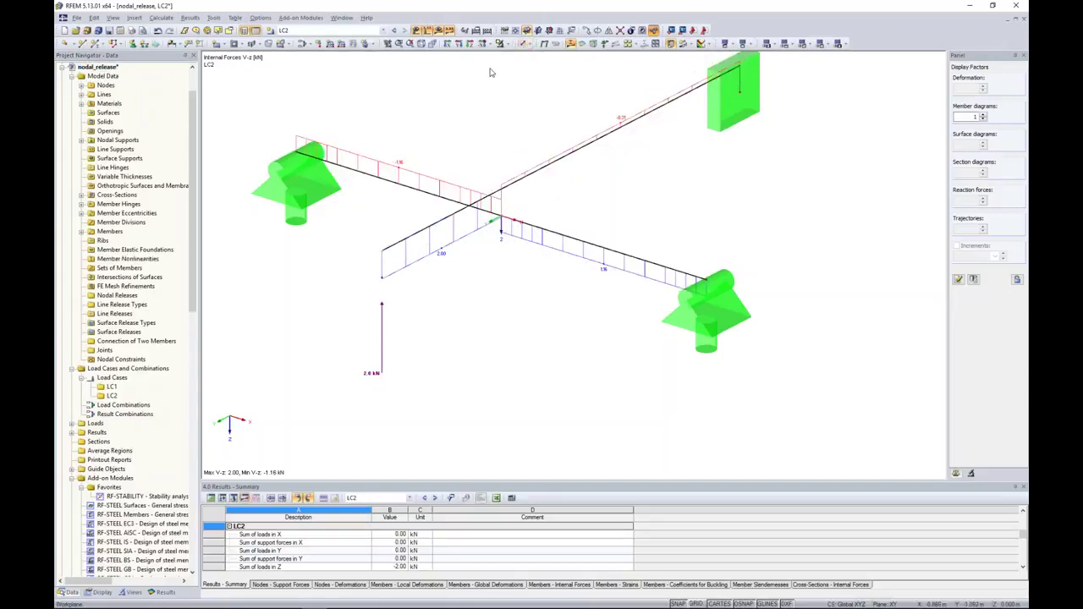
left_click(441, 31)
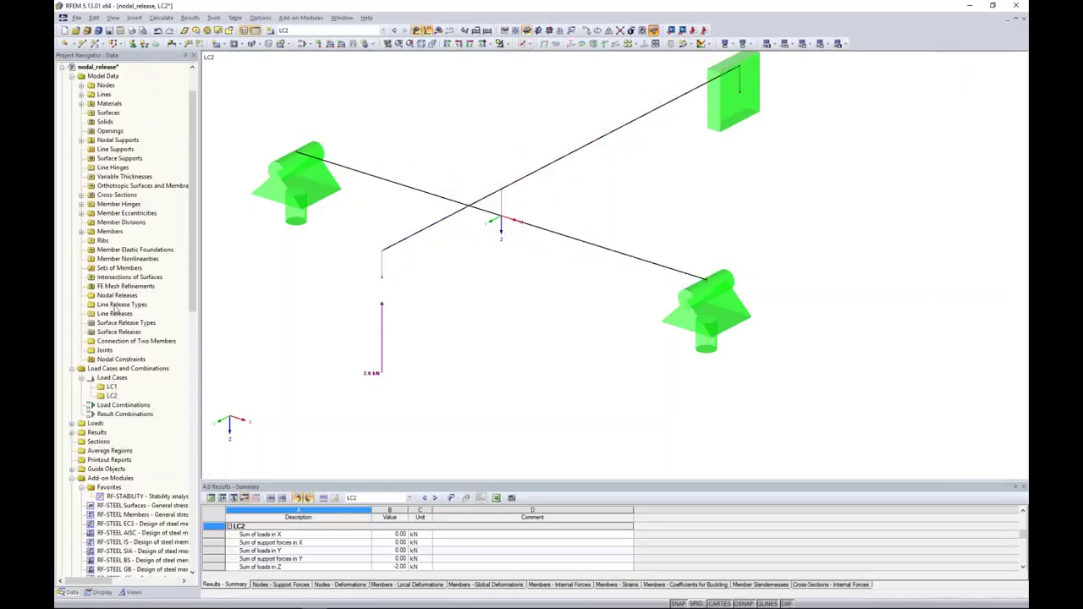
right_click(127, 297)
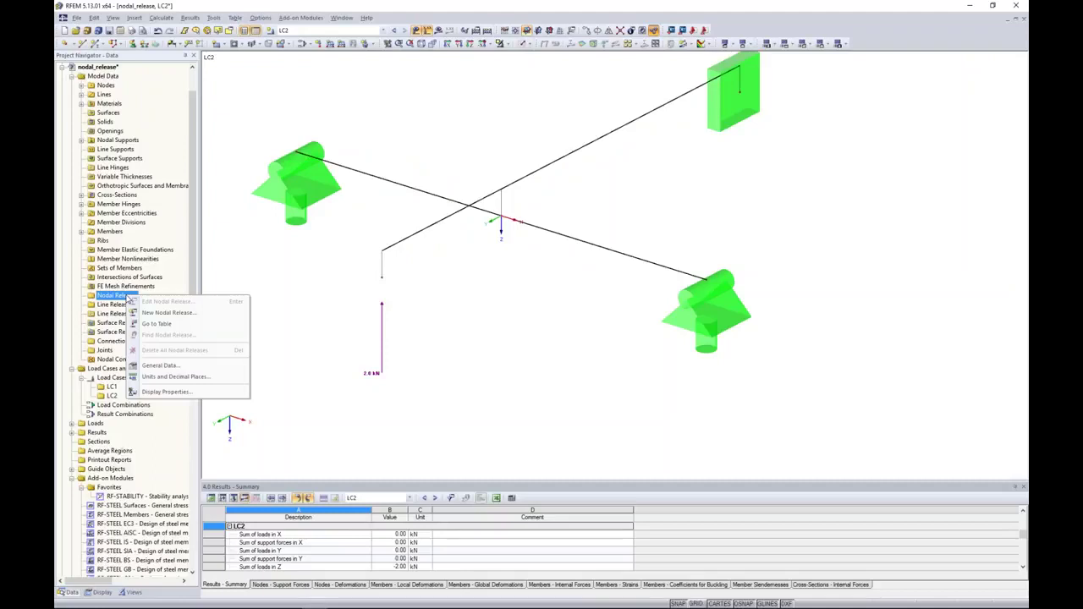
left_click(167, 313)
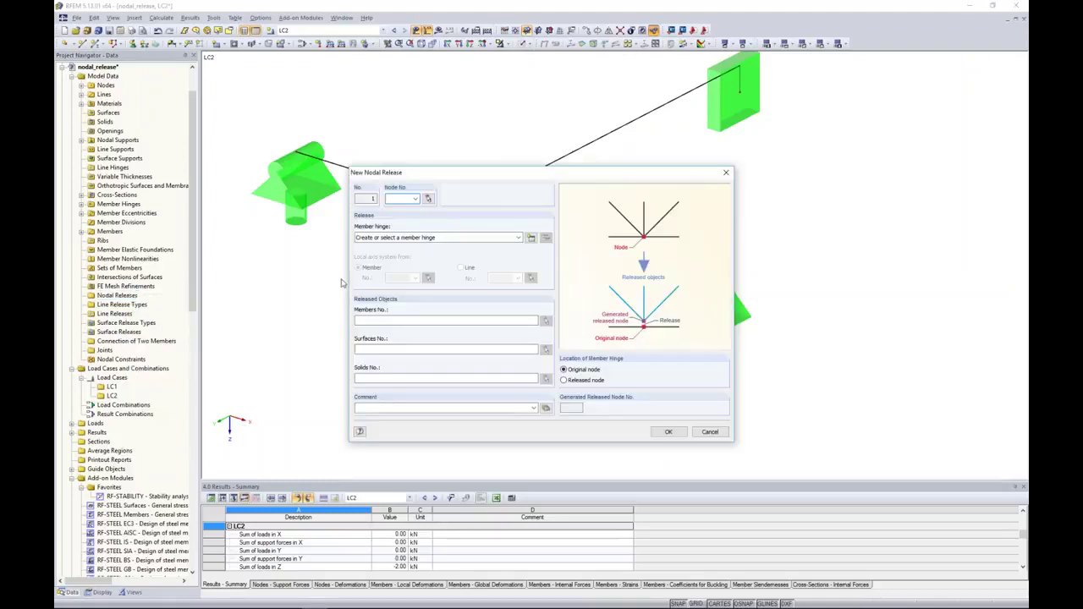
left_click(429, 199)
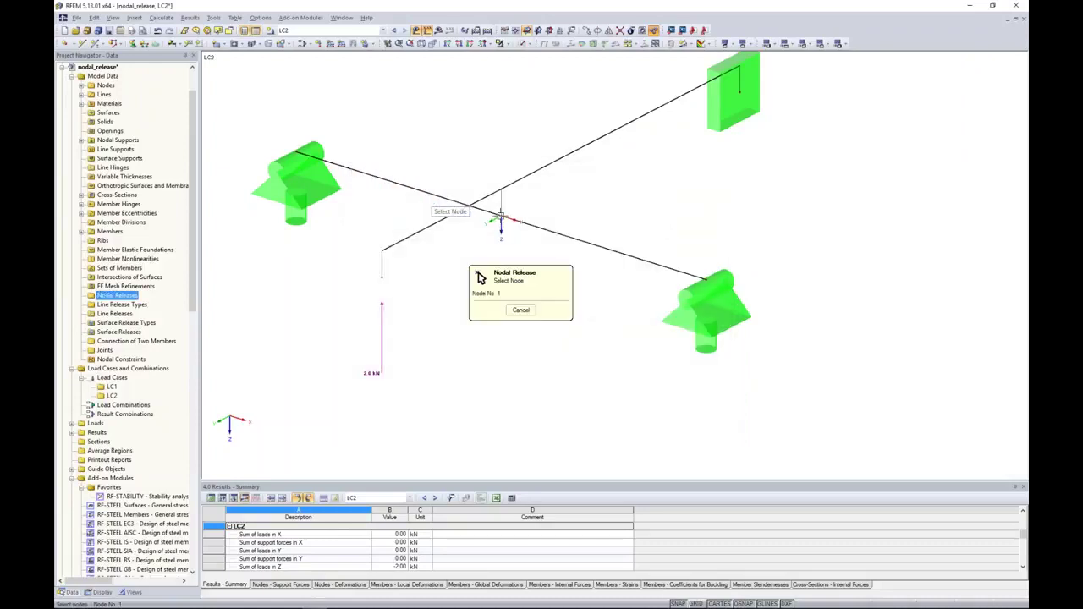
left_click(501, 217)
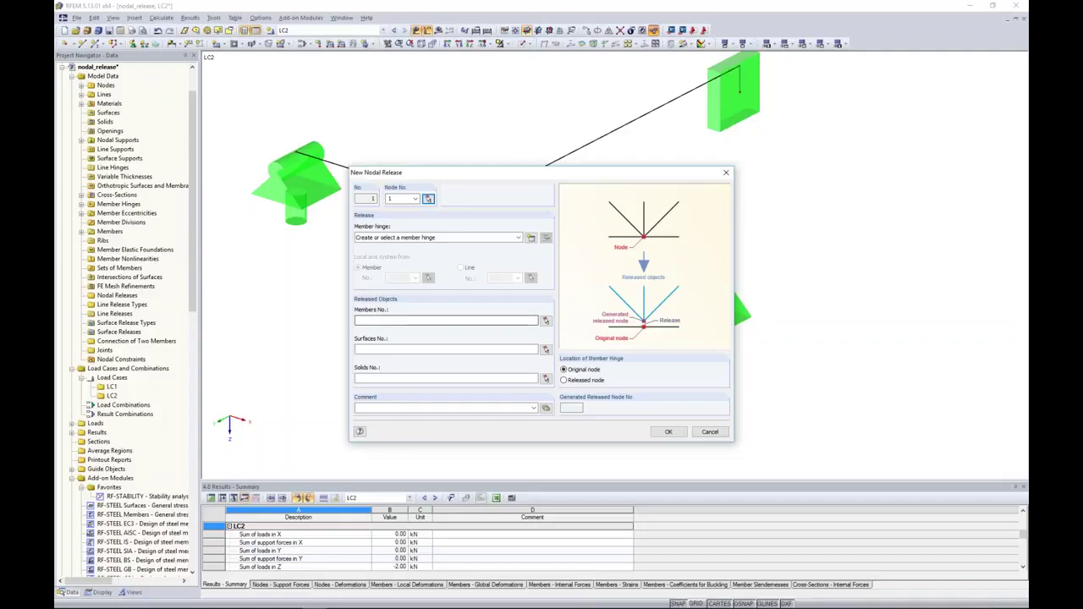
Step: Create a member hinge for the nodal release in the global X,Y,Z system, releasing uY, uZ and φX while keeping φY and φZ fixed
left_click(530, 238)
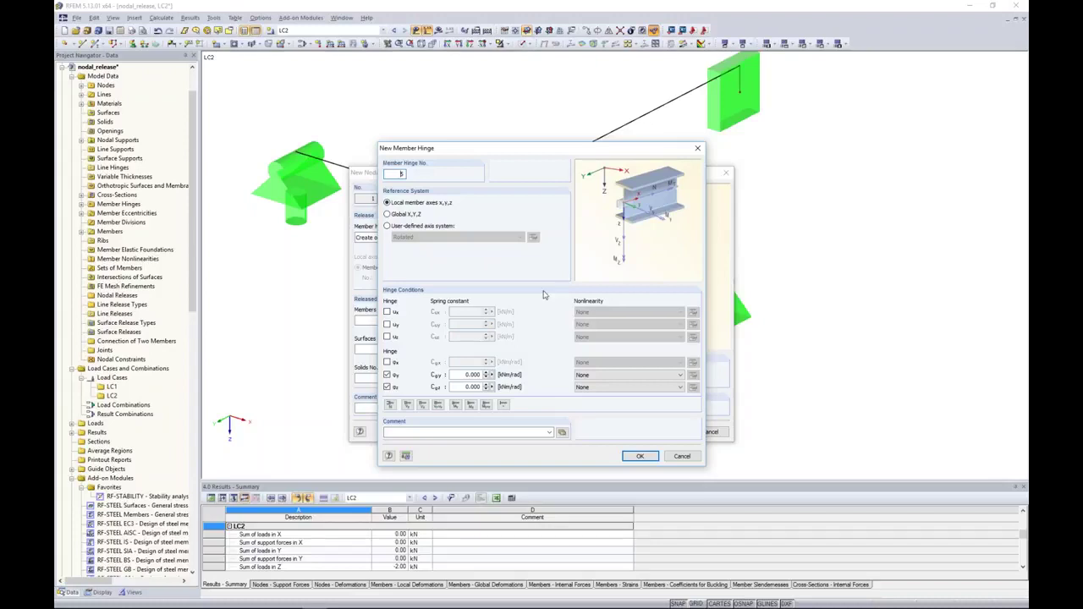
left_click(407, 215)
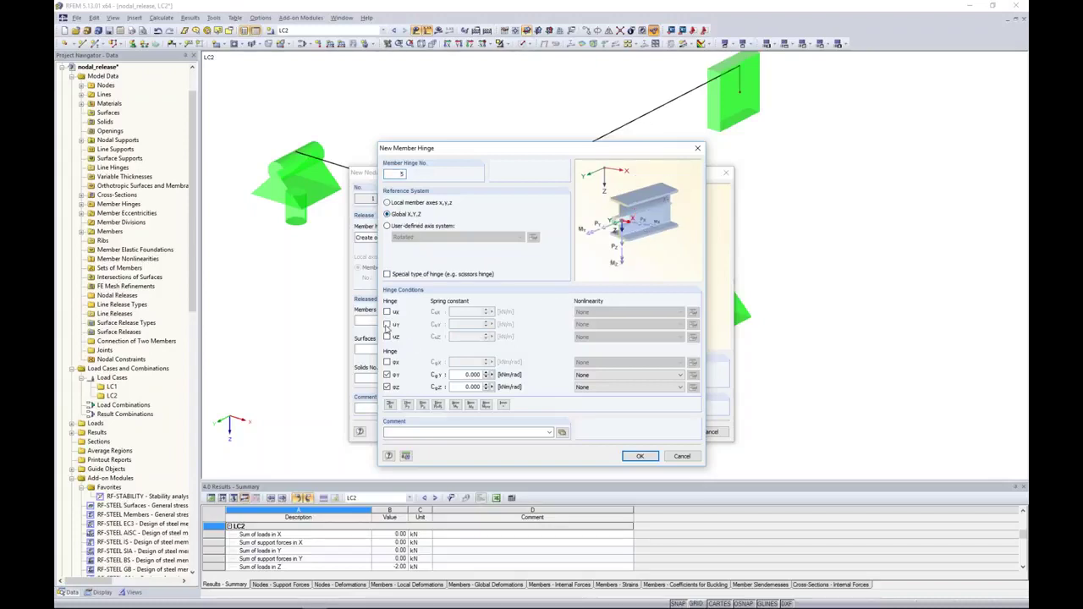
left_click(387, 325)
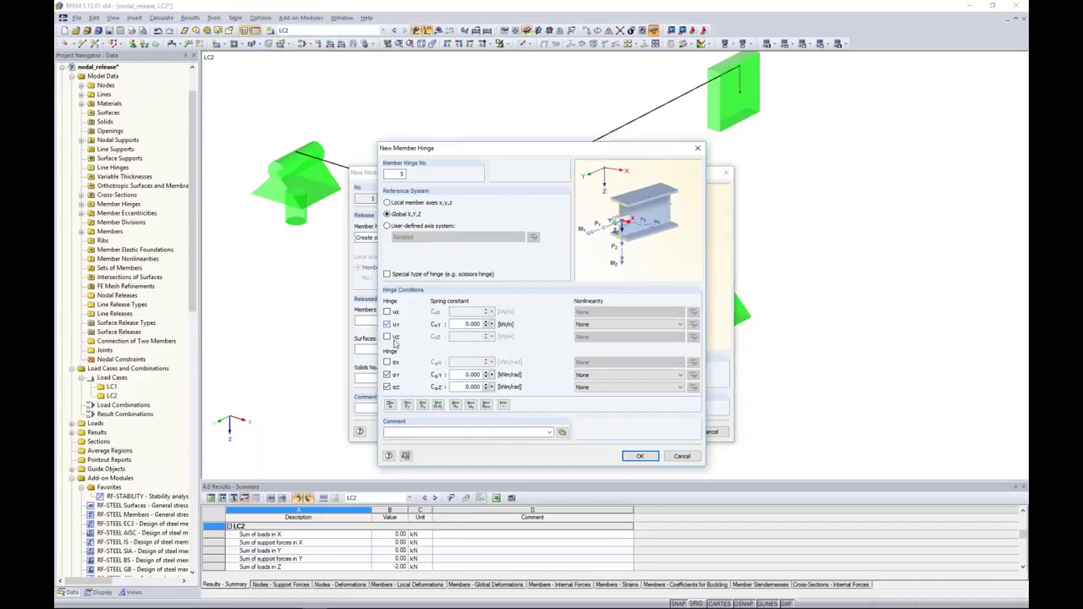
left_click(386, 337)
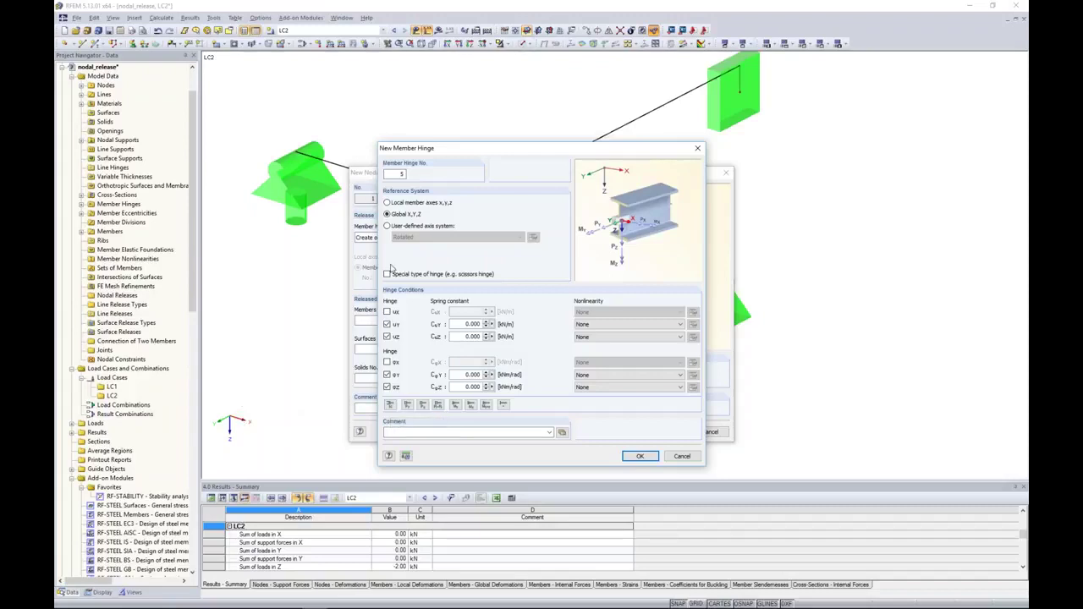
left_click(387, 362)
left_click(386, 374)
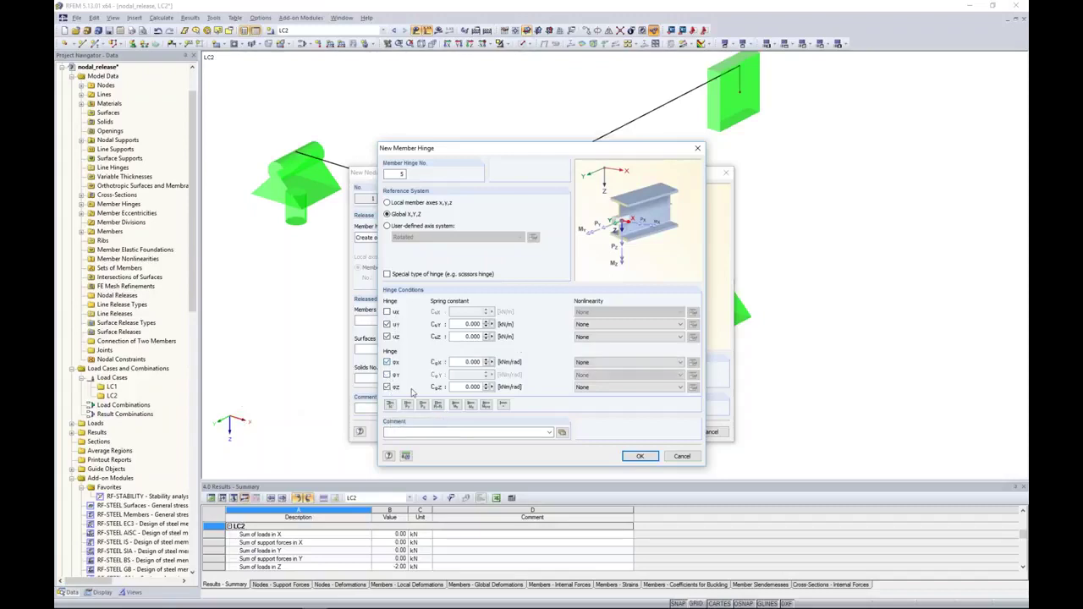
left_click(386, 386)
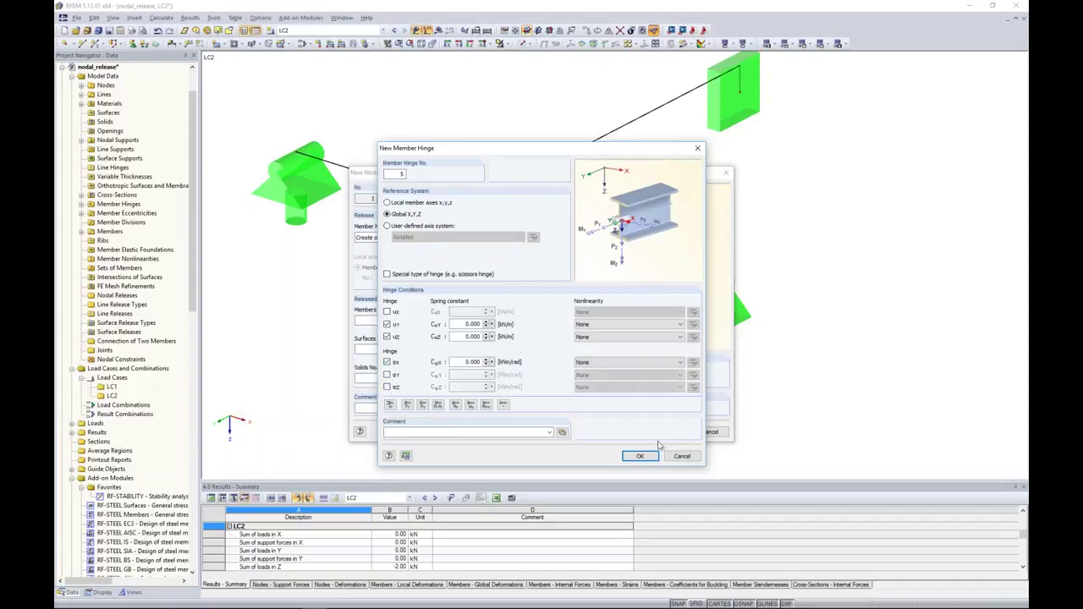
Step: Set the hinge's uZ nonlinearity to Fixed if positive P-Z and accept the member hinge
left_click(461, 337)
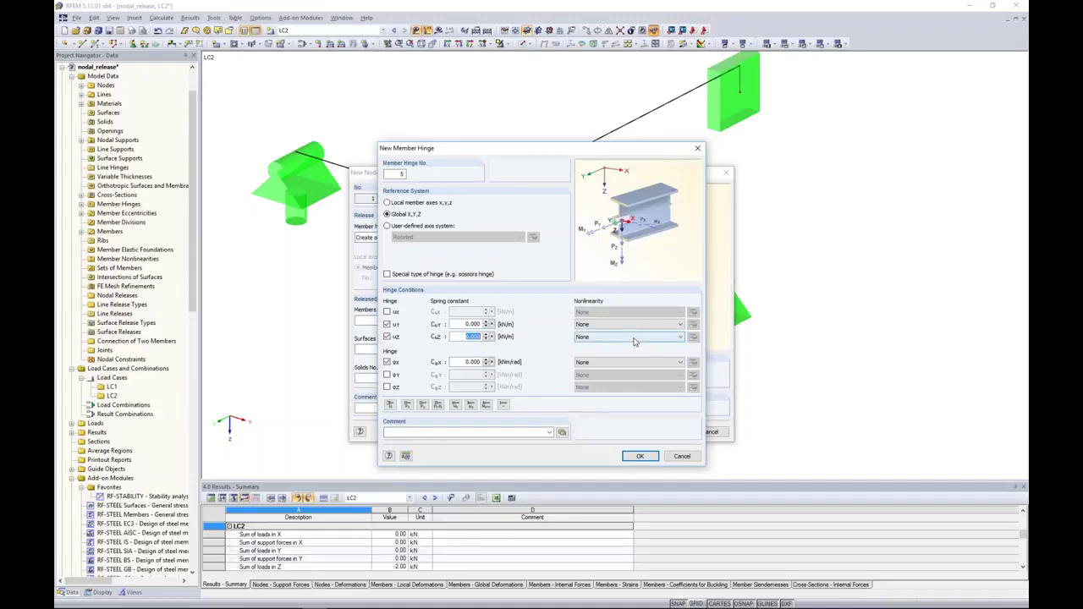
left_click(587, 338)
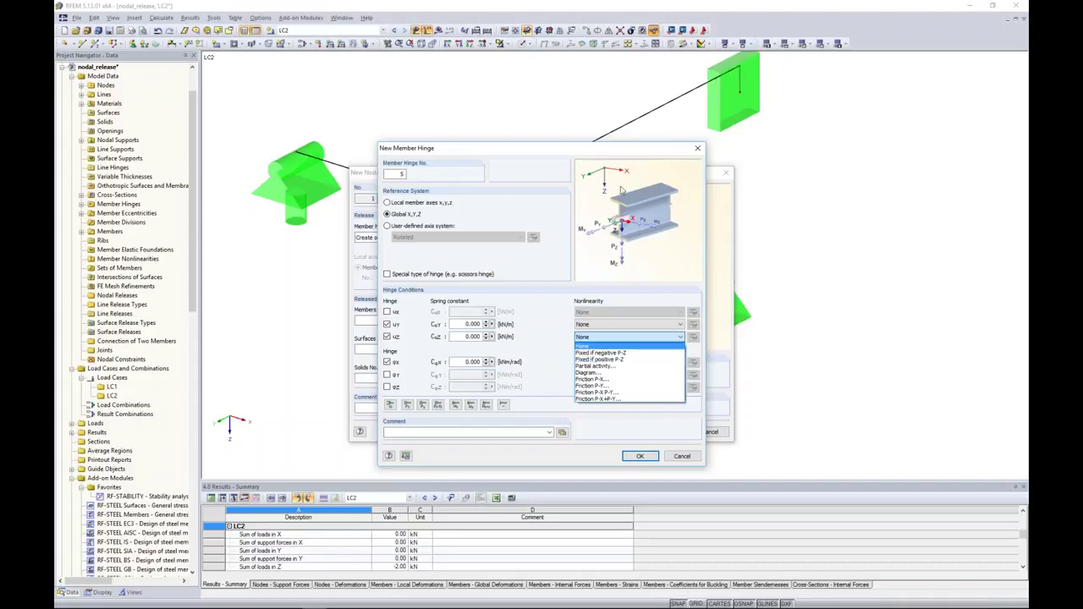
left_click(600, 359)
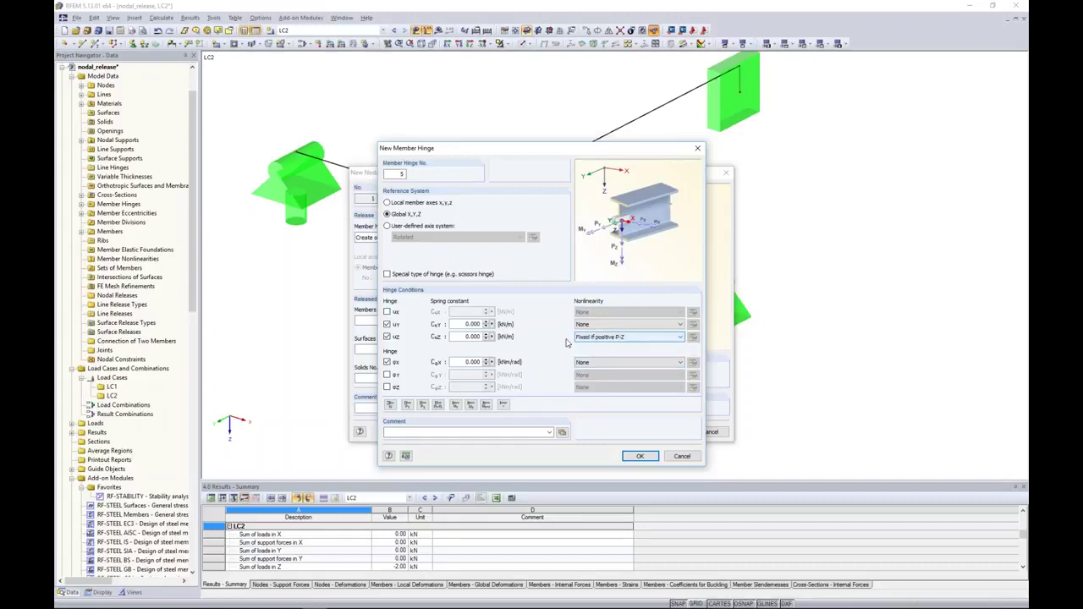
left_click_drag(464, 337, 488, 336)
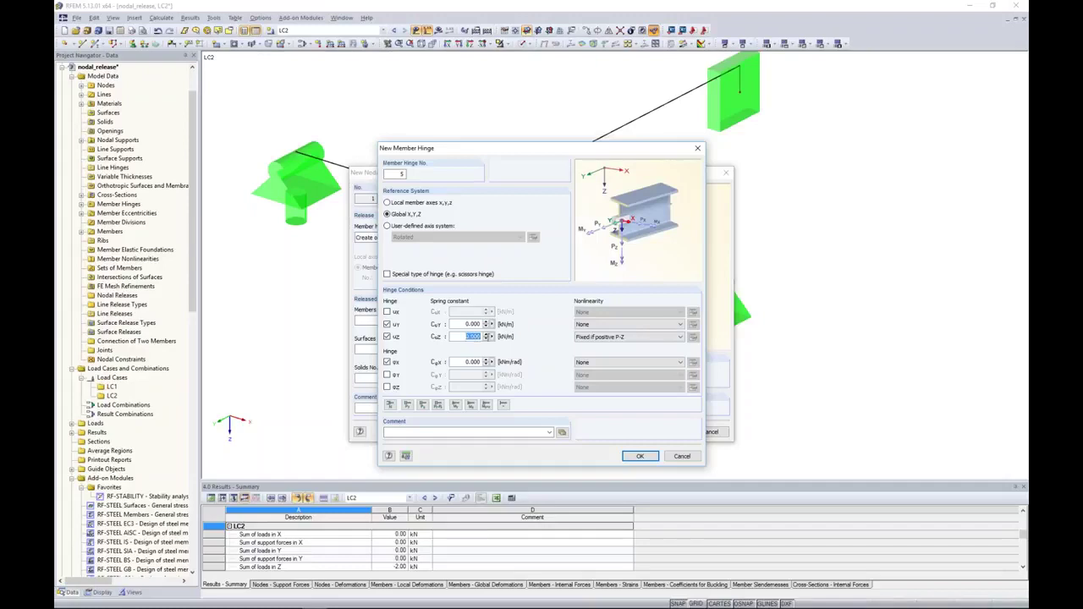
left_click(640, 455)
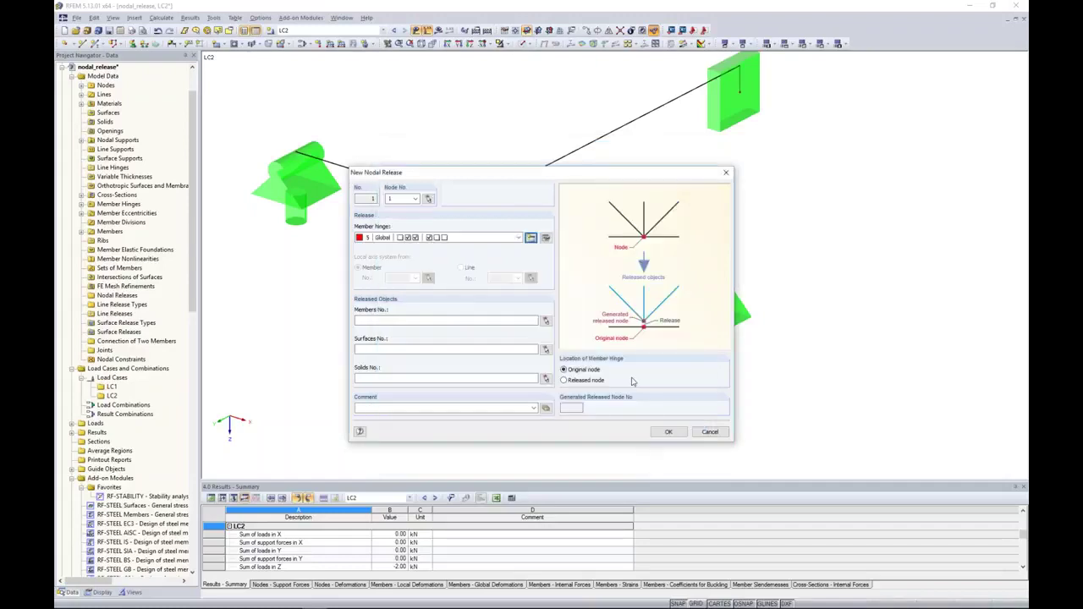
Step: Assign members 2 and 4 of one crossing beam as the released objects and finish the nodal release
left_click(440, 319)
left_click(546, 320)
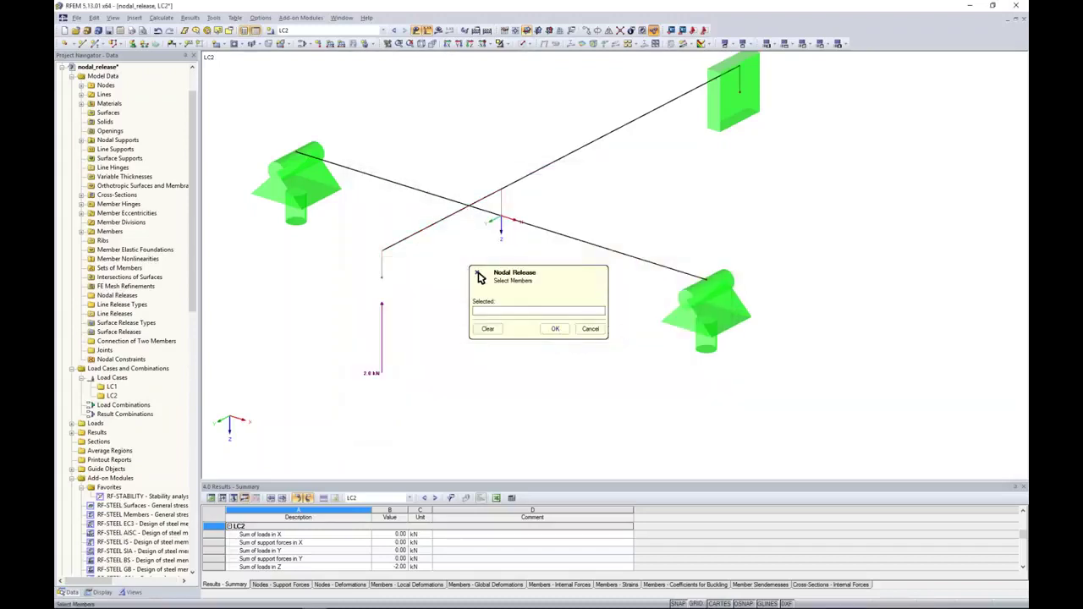
left_click(444, 220)
left_click(555, 328)
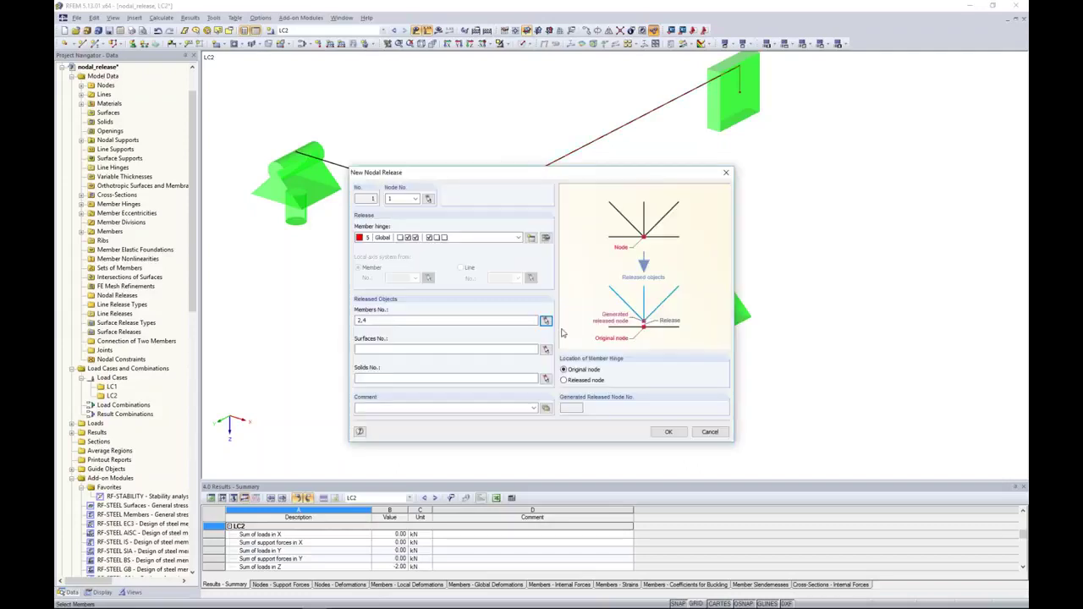
left_click(667, 432)
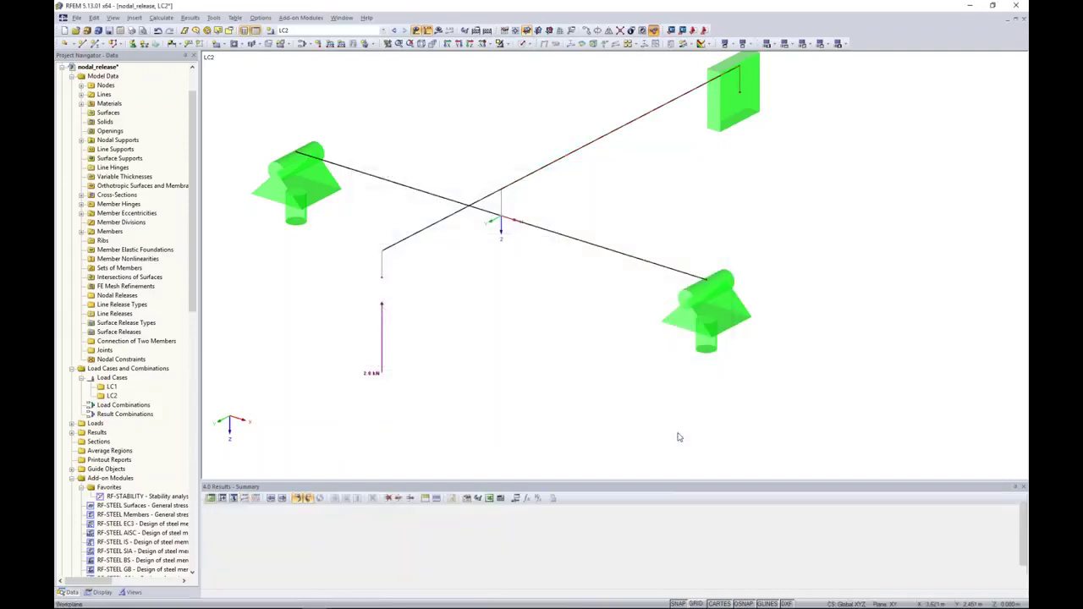
Step: Calculate load case LC2 with the nodal release and display its global deformations
left_click(439, 30)
left_click(522, 333)
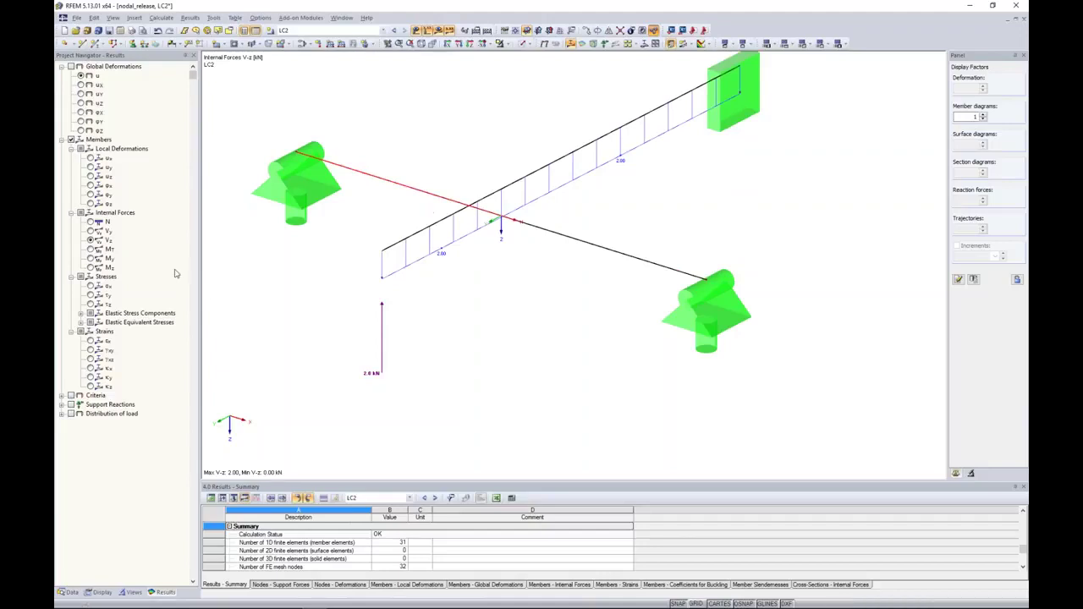
left_click(71, 67)
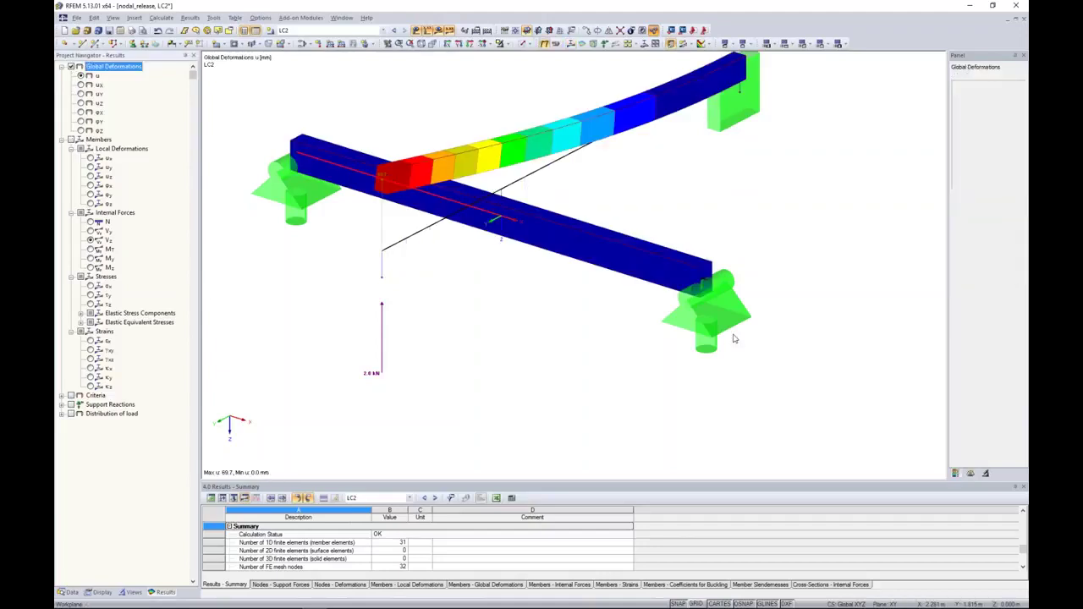
middle_click_drag(807, 356, 726, 317, "ctrl")
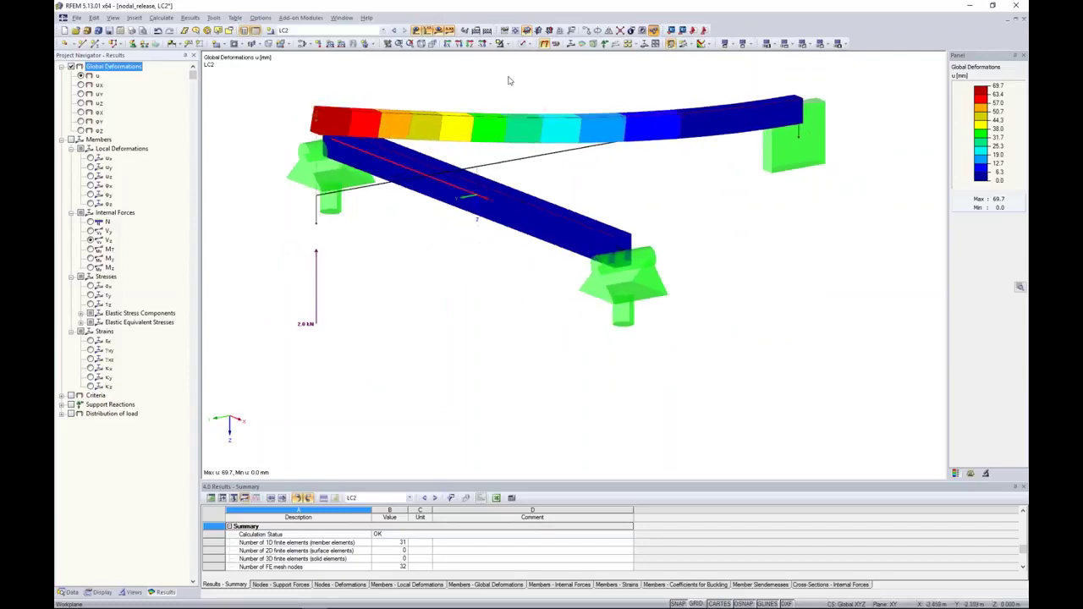
Step: Calculate load case LC1, view its global deformations, and display the Vz shear force diagrams of the members
left_click(429, 30)
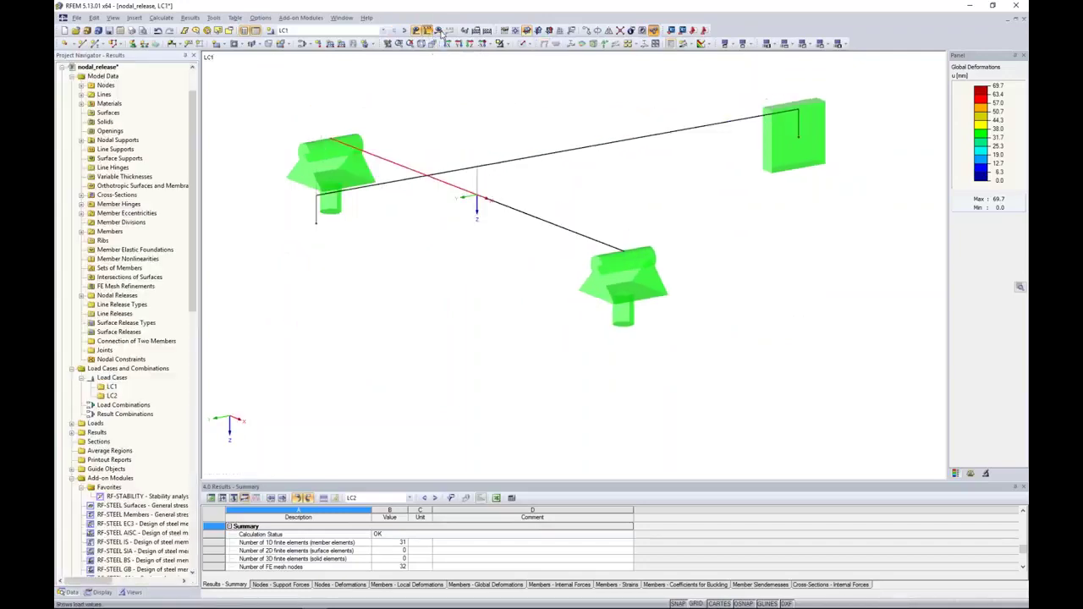
left_click(525, 326)
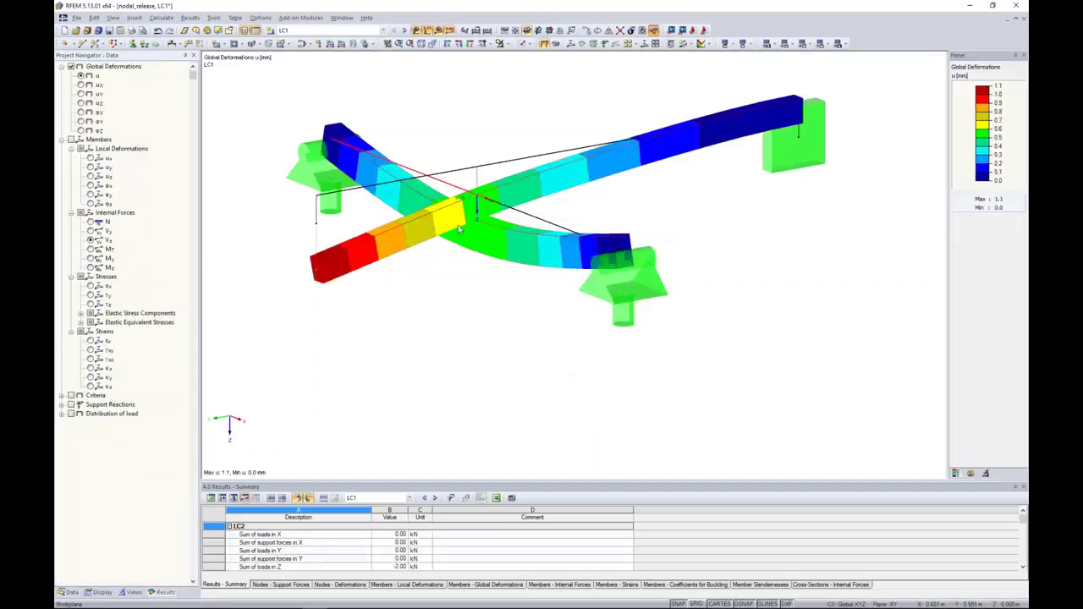
left_click(91, 240)
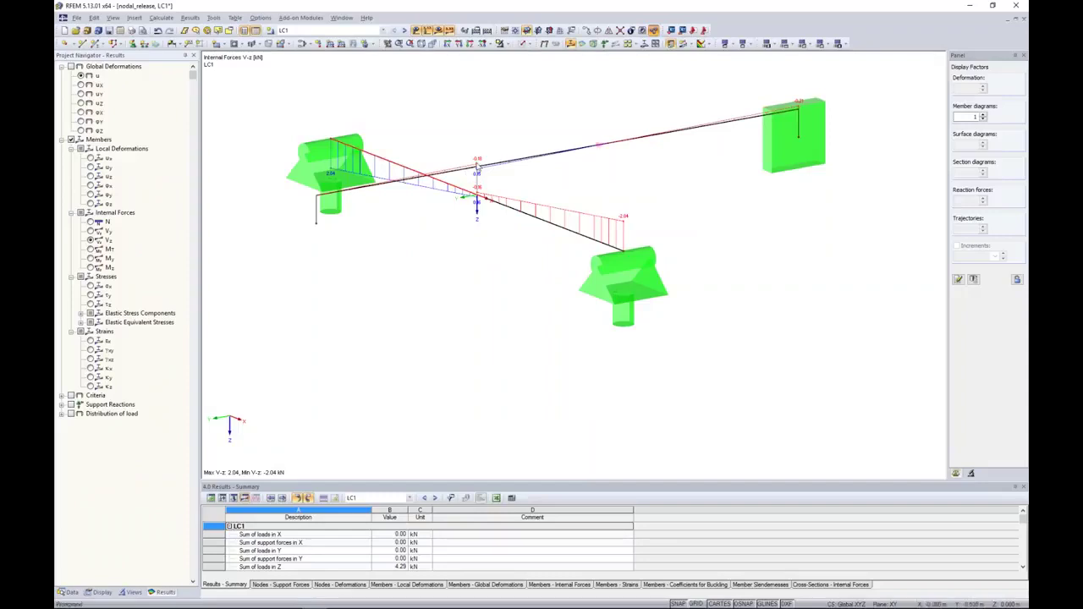
Step: Switch to the line_release model and select its horizontal surface
left_click(68, 592)
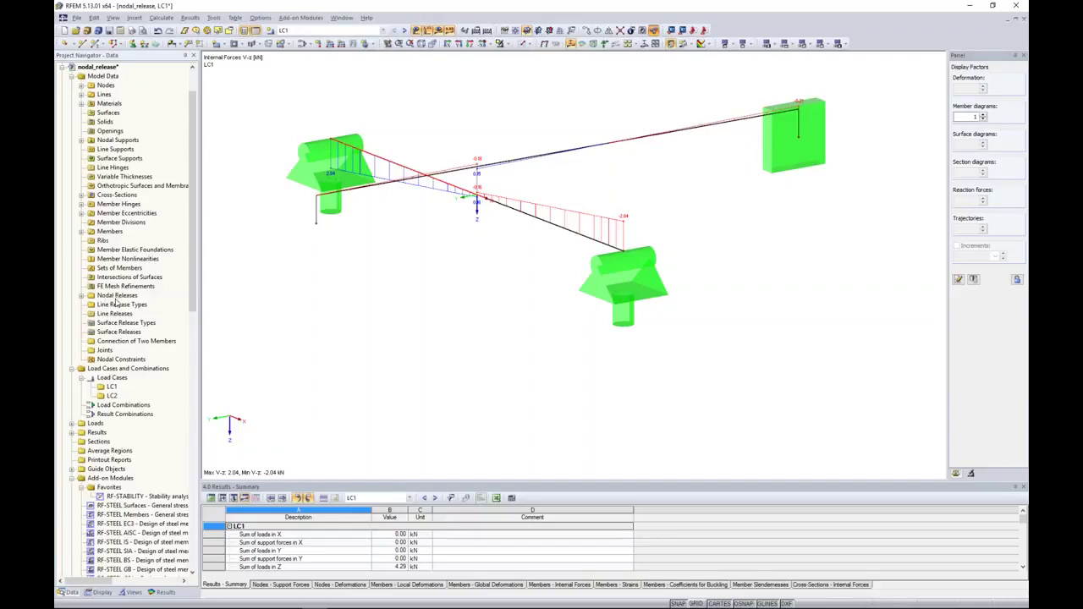
scroll(116, 302, "up", 3)
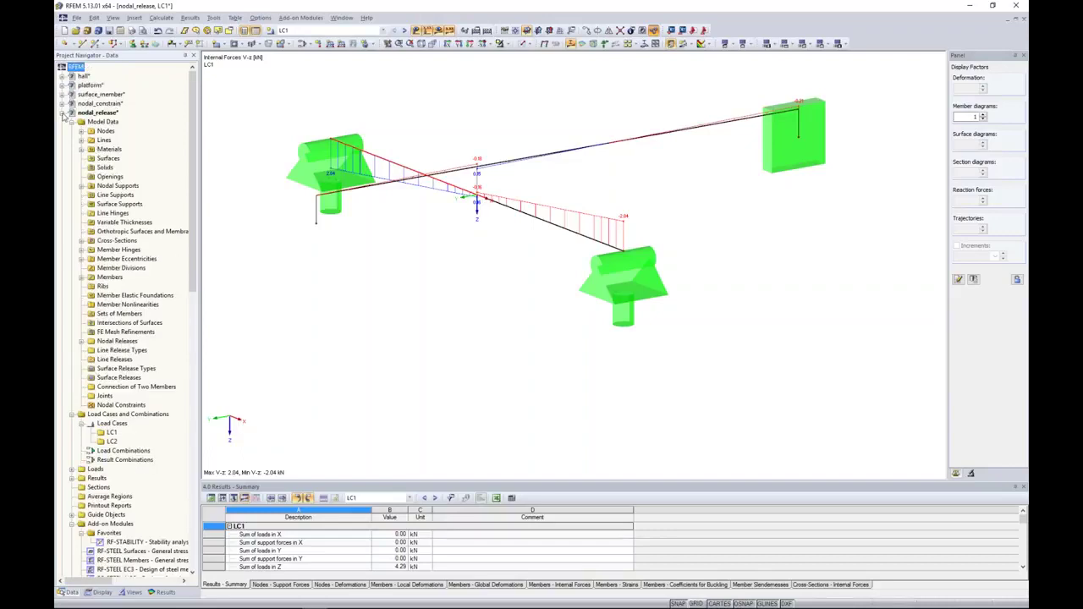
left_click(63, 112)
double_click(95, 122)
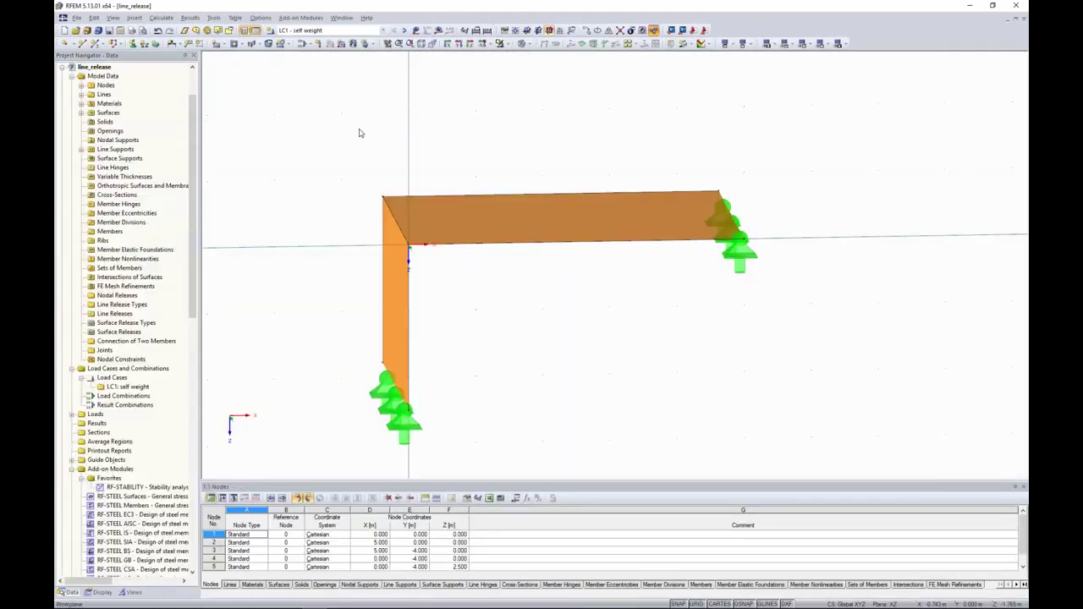
middle_click_drag(370, 131, 505, 145)
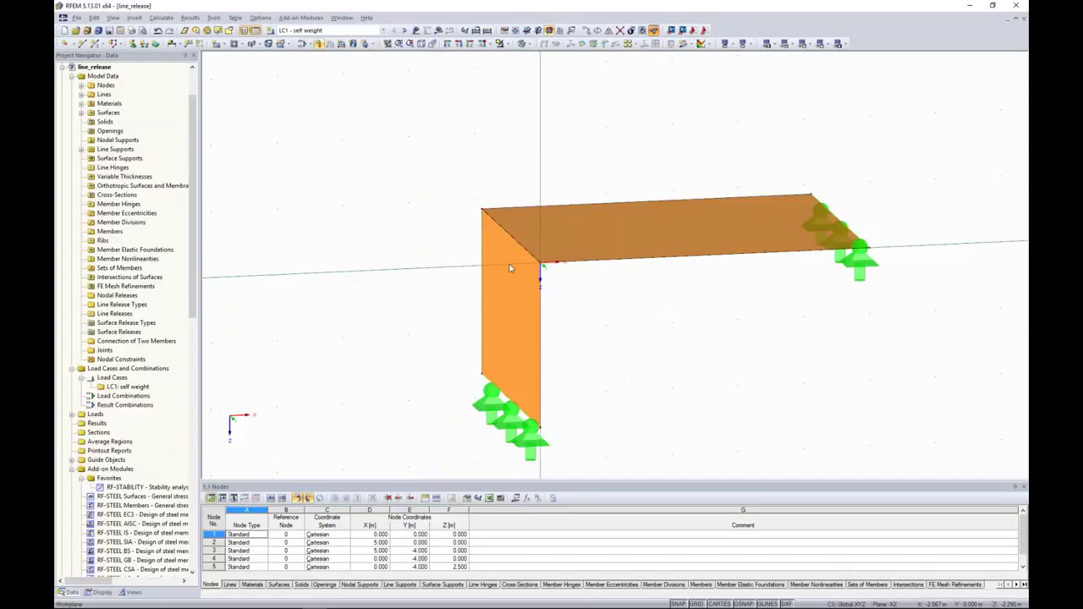
left_click(579, 233)
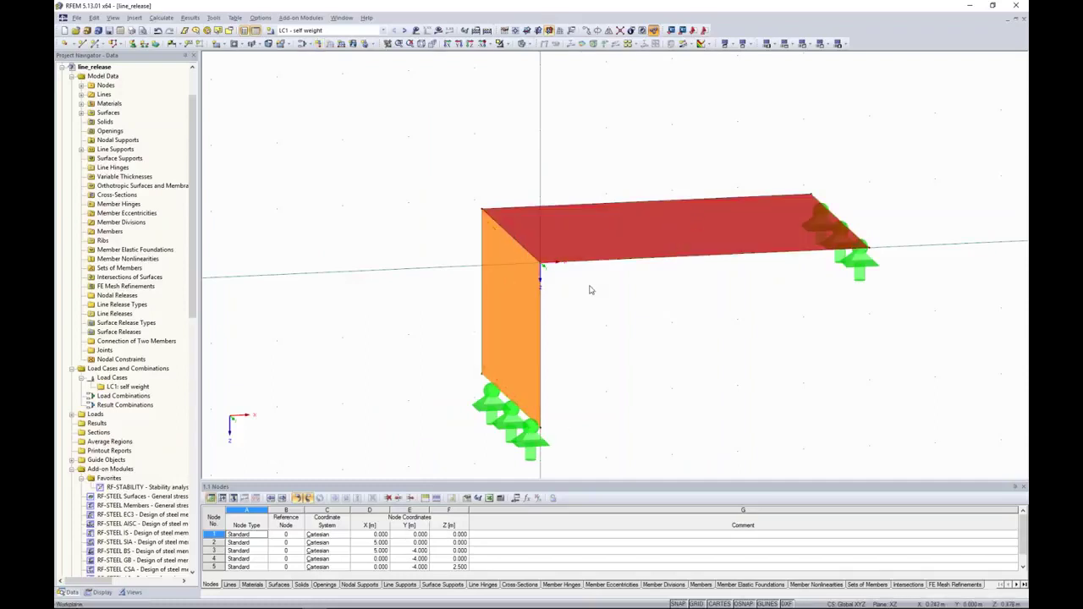
Step: Calculate load case LC1 self weight and examine the deformations of the horizontal and vertical surfaces
left_click(438, 30)
key("Return")
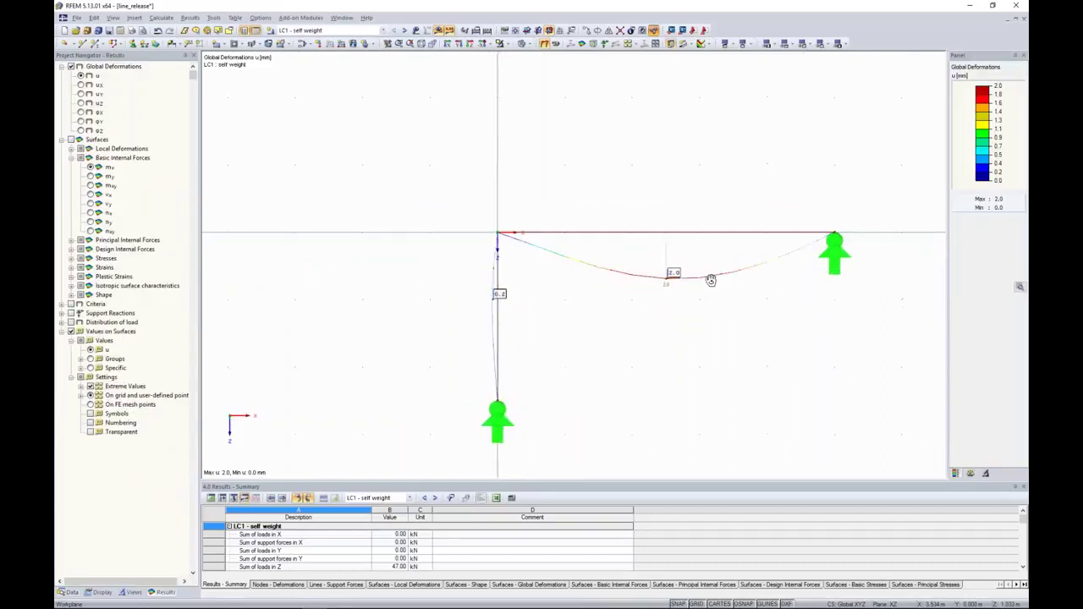
middle_click_drag(711, 280, 771, 299, "ctrl")
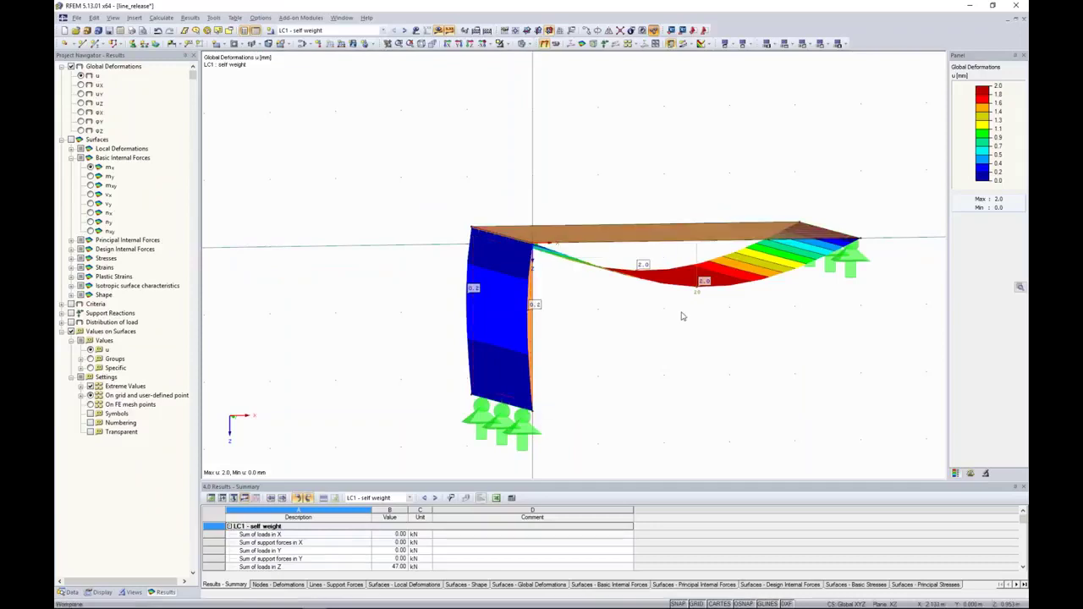
mouse_move(754, 319)
middle_mouse_down("ctrl")
mouse_move(678, 320)
mouse_move(770, 326)
middle_mouse_up("ctrl")
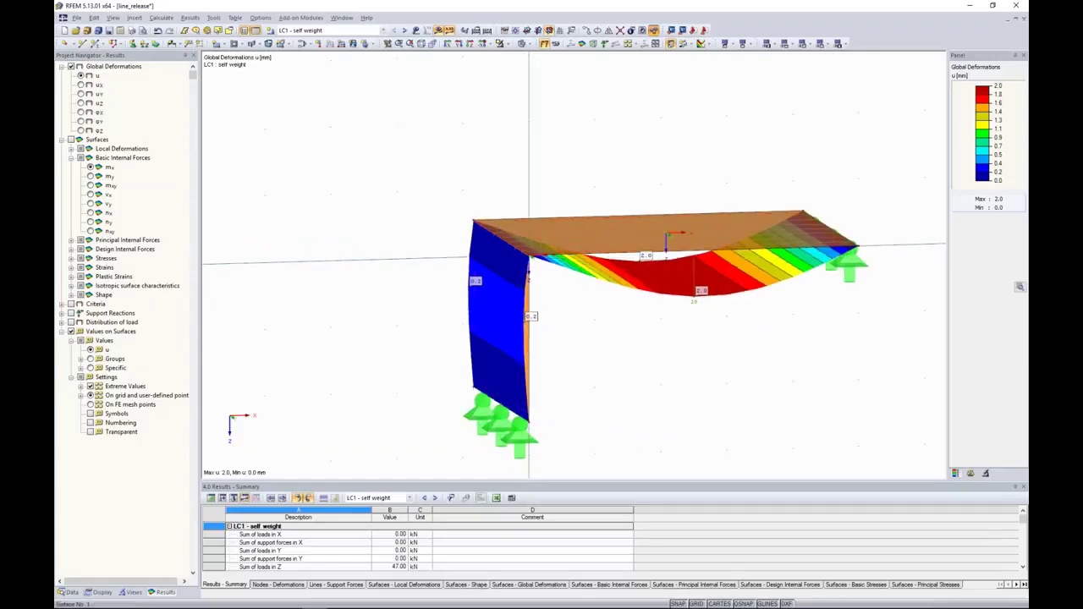
left_click(555, 238)
left_click(513, 281)
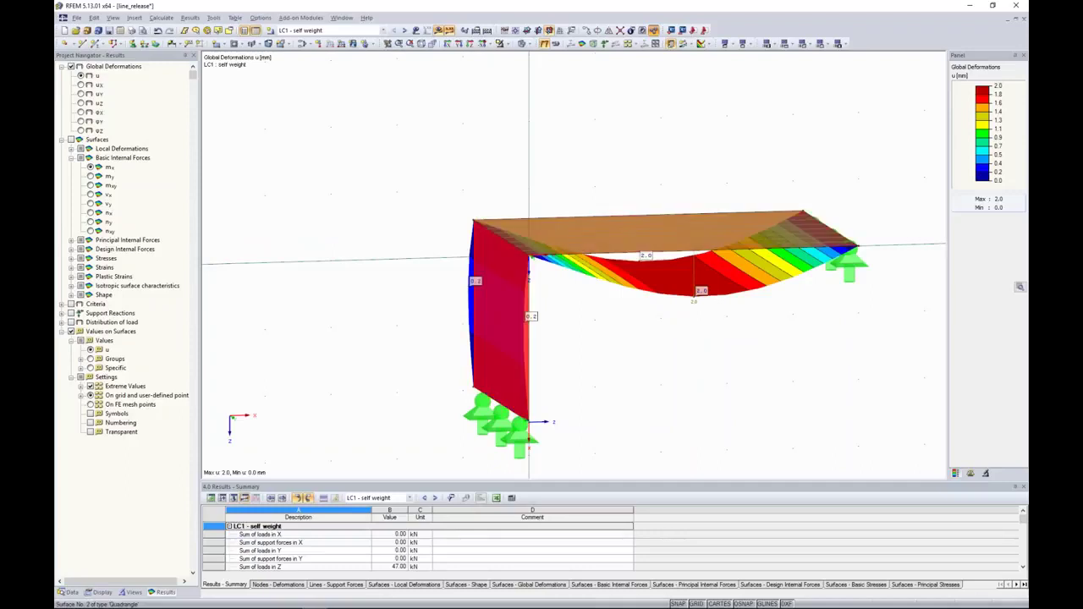
left_click(634, 342)
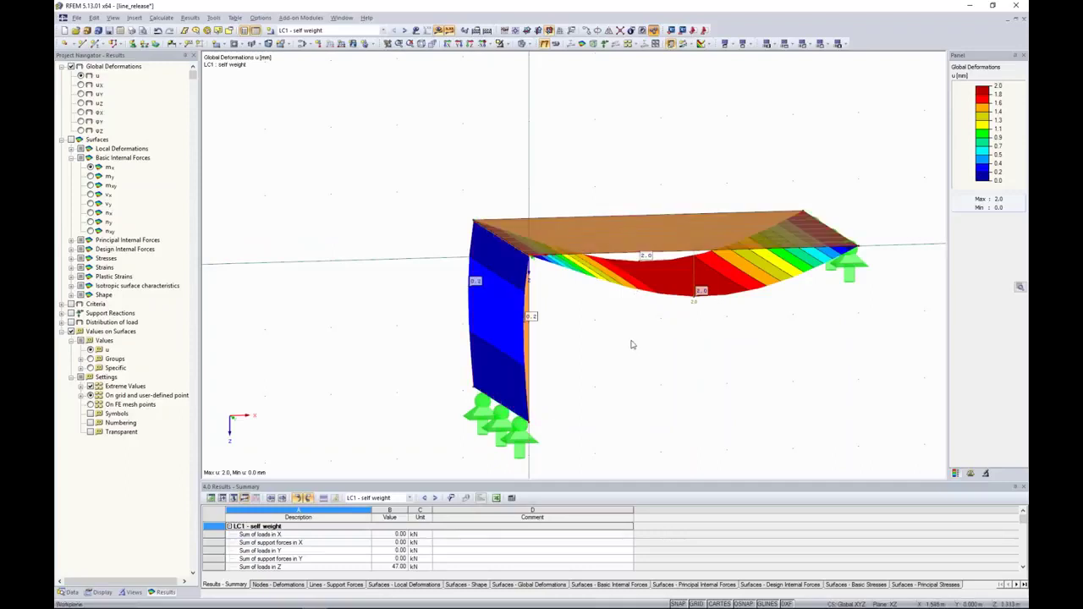
Step: Start a new line release on line 4, the shared edge between the horizontal and vertical surfaces
left_click(71, 592)
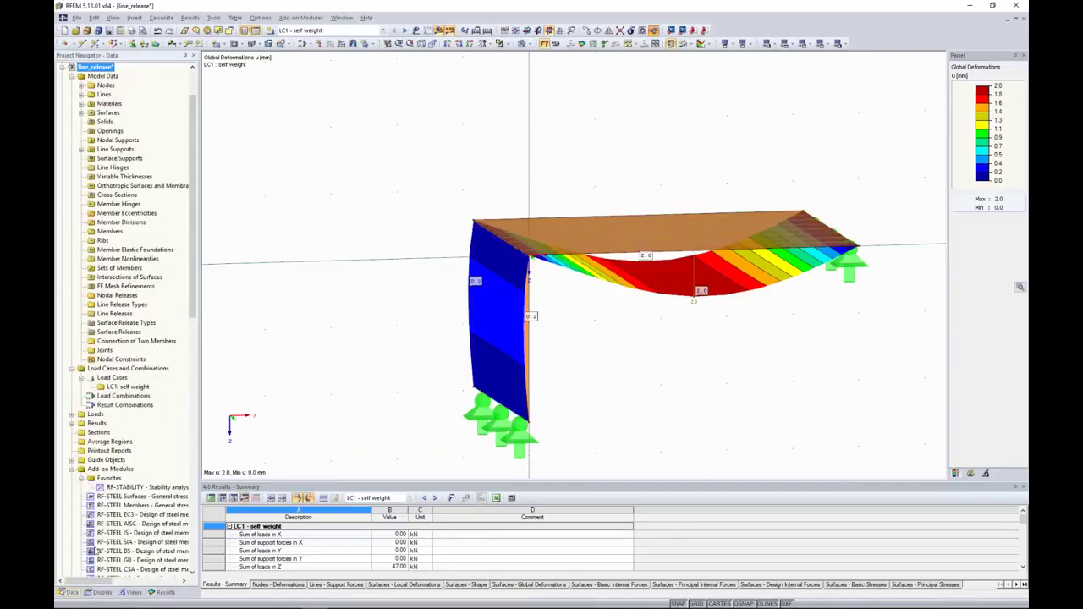
right_click(110, 316)
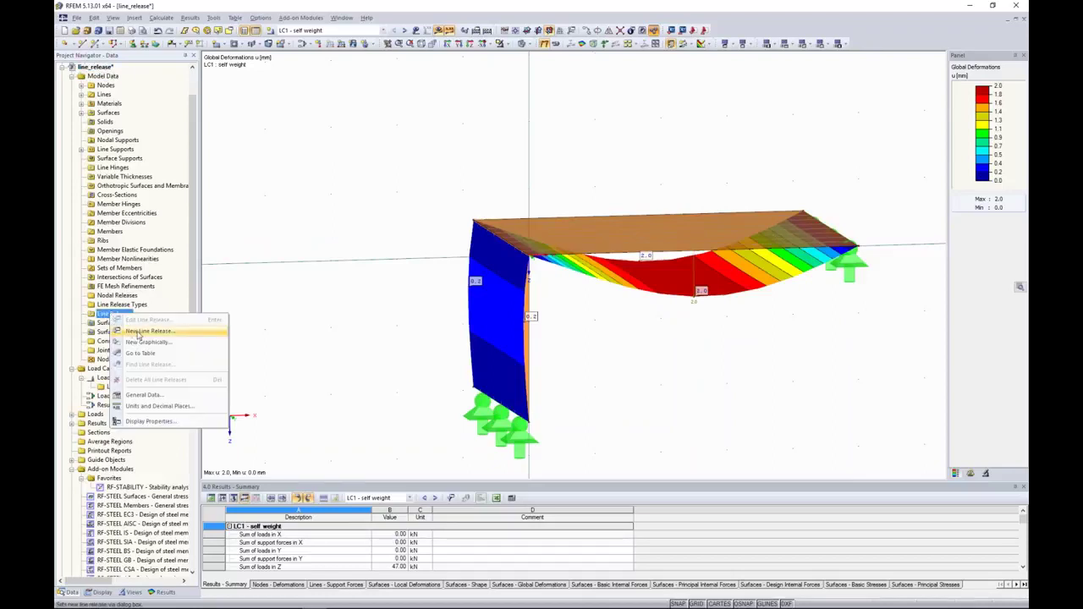
left_click(138, 331)
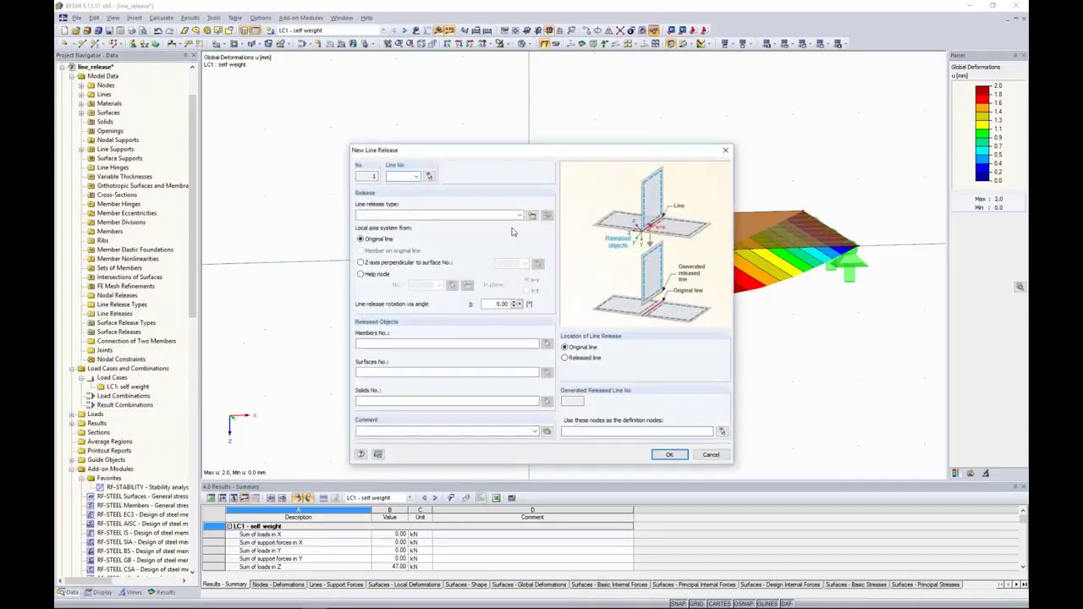
left_click(428, 176)
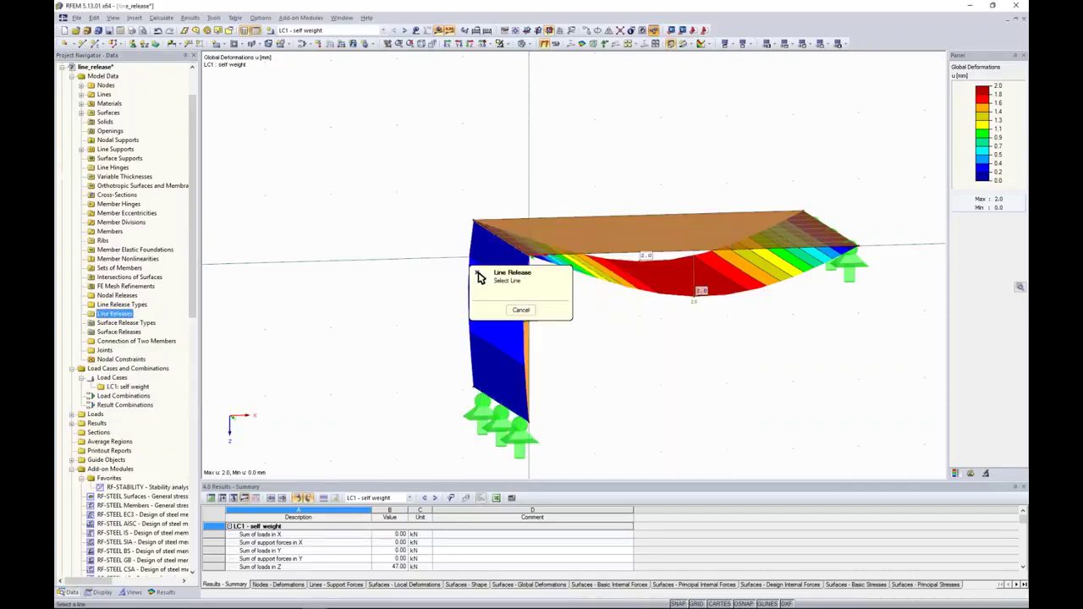
left_click(498, 241)
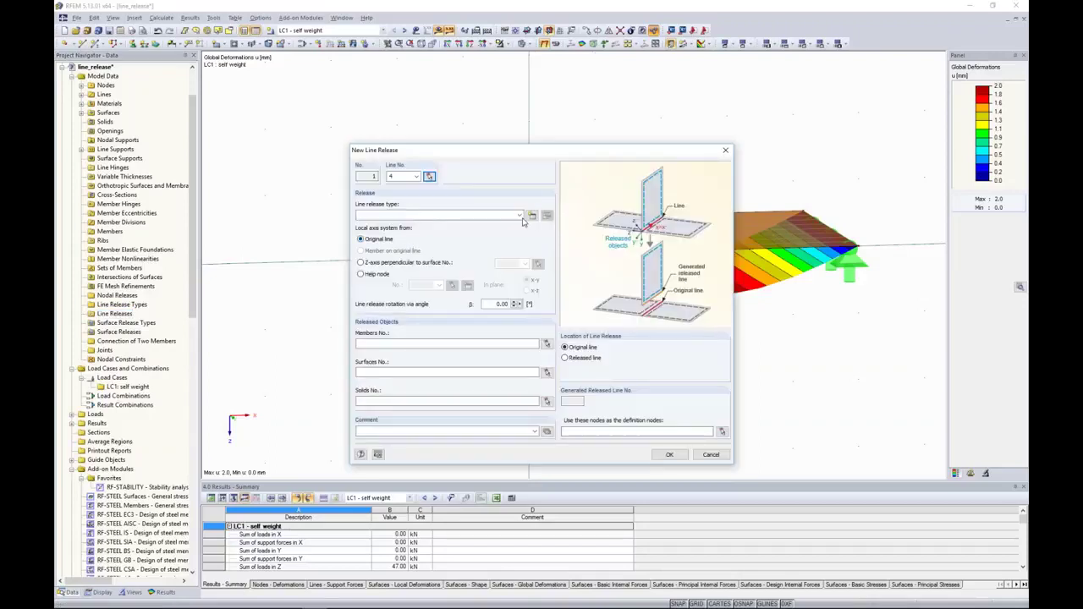
Step: Create a new line release type that releases the rotation φx with a zero spring constant
left_click(531, 216)
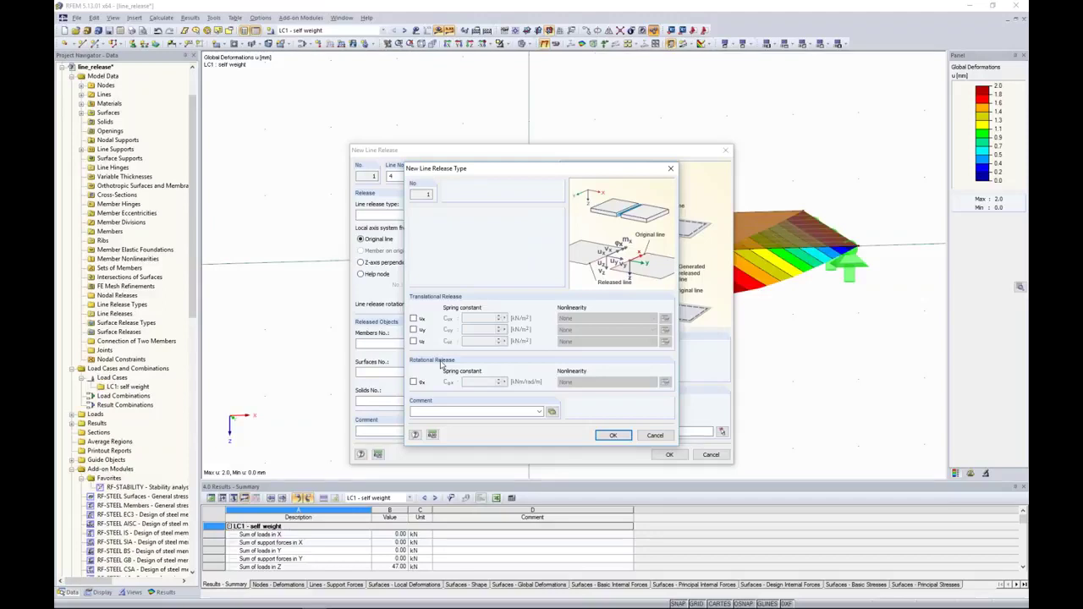
left_click(414, 381)
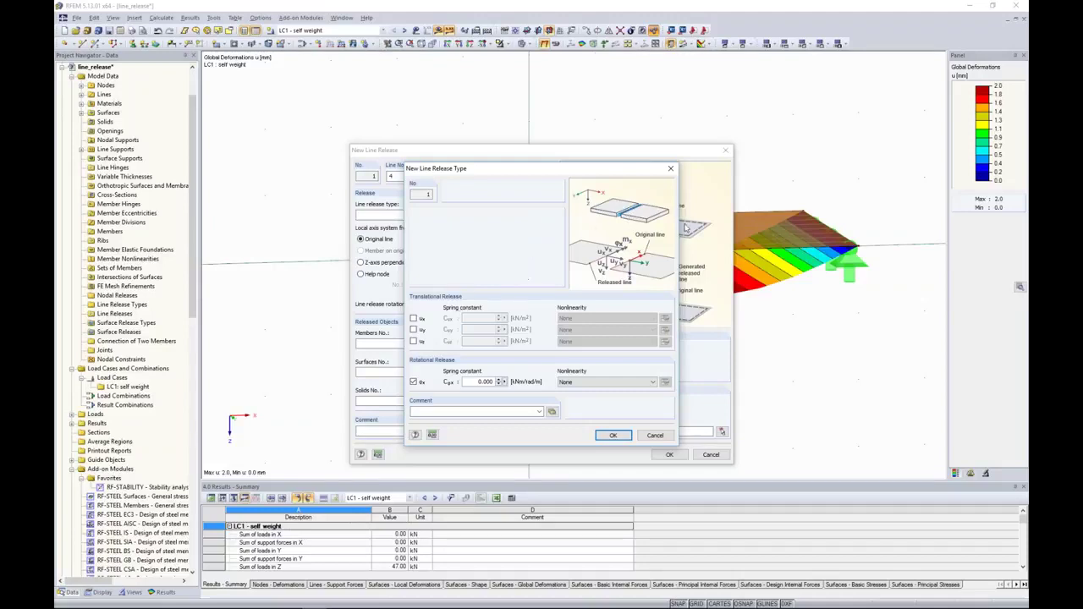
left_click(414, 318)
left_click(413, 329)
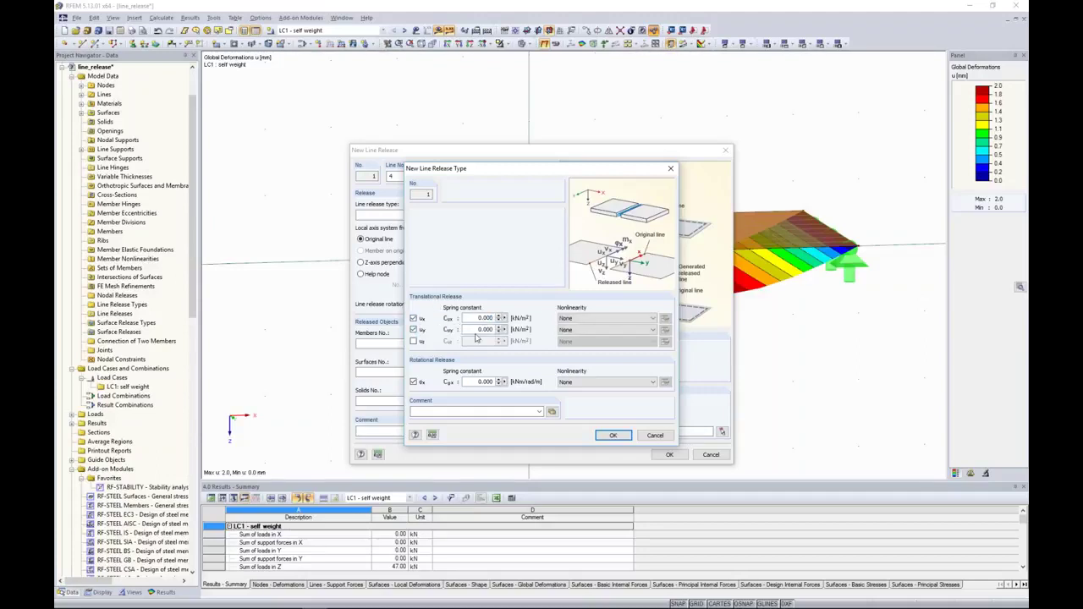
left_click(622, 318)
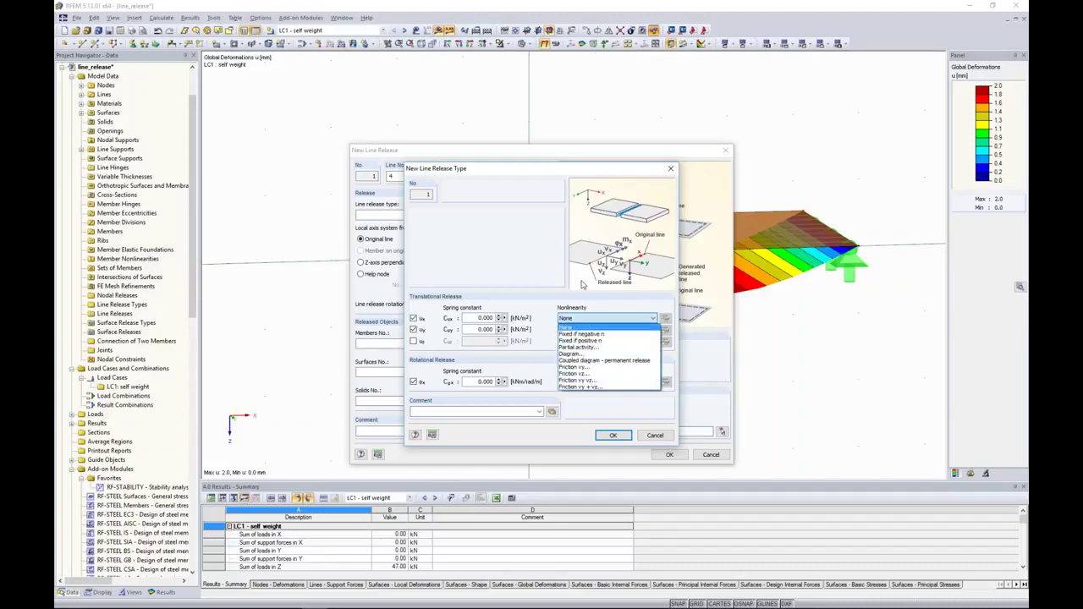
left_click(415, 322)
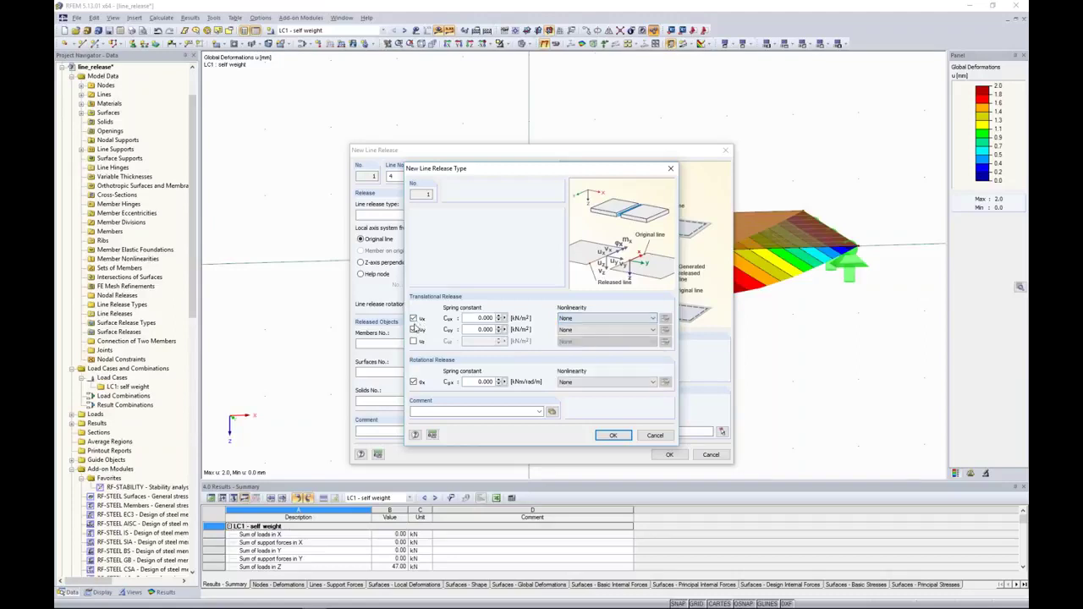
left_click(414, 319)
left_click(414, 330)
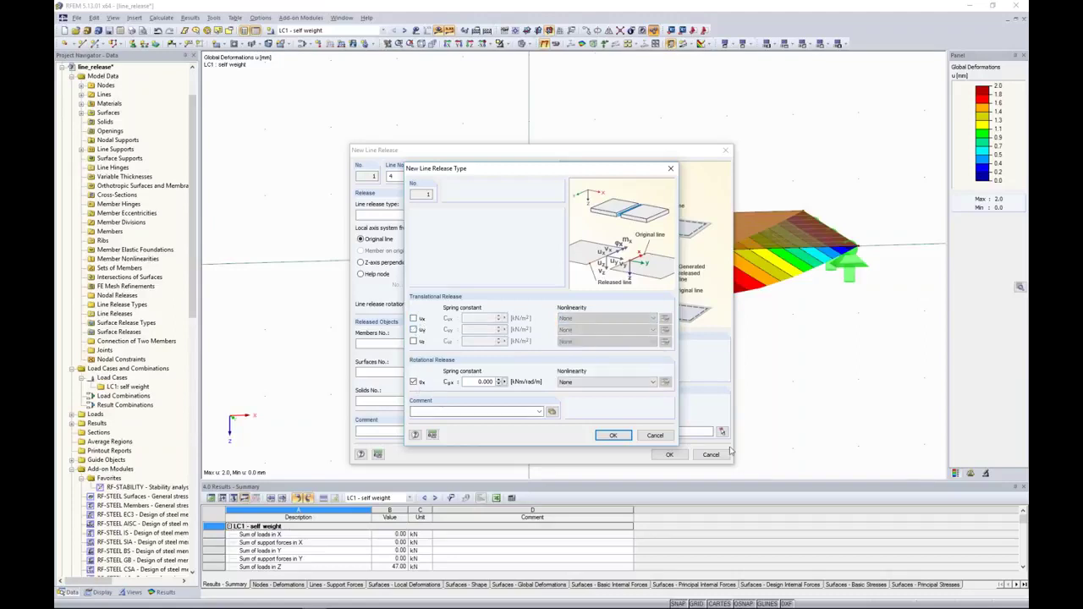
Step: Accept the release type and create the line release on line 4 with surface 1 as the released object, allowing existing results to be deleted
left_click(613, 435)
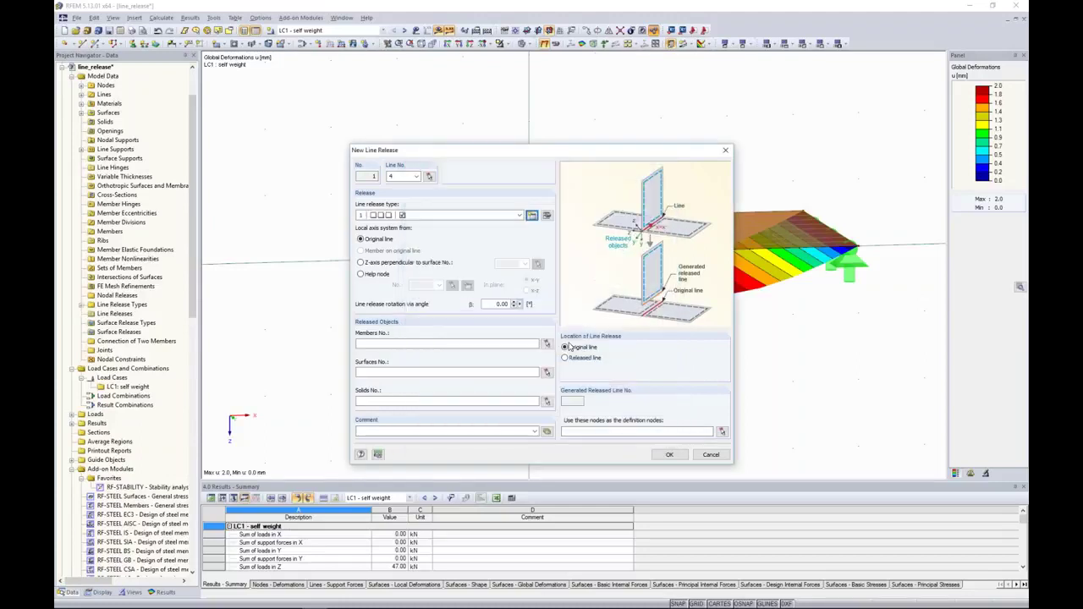
left_click(389, 372)
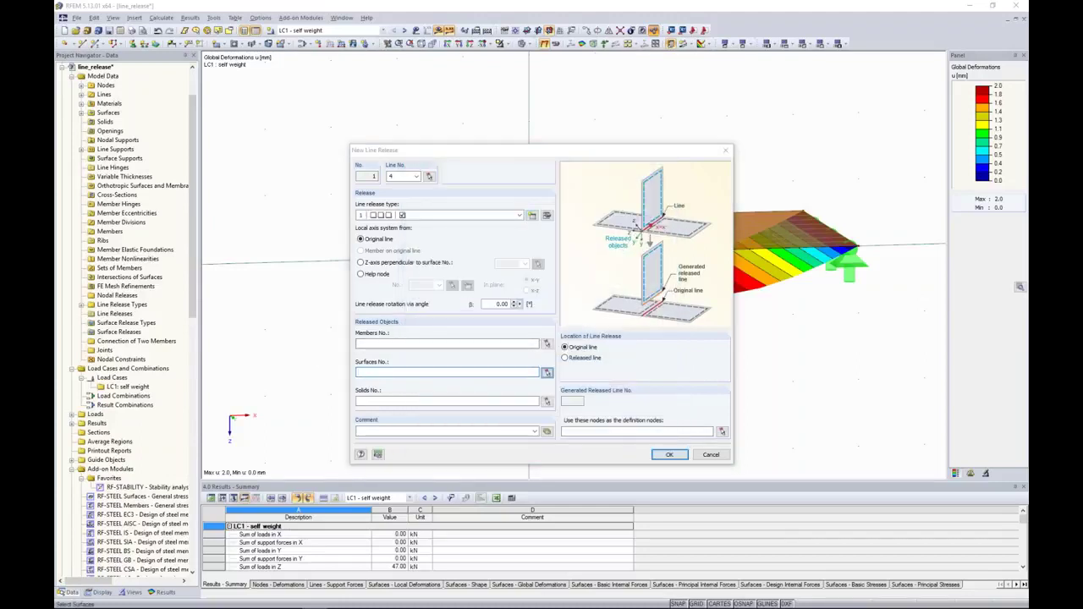
left_click(547, 372)
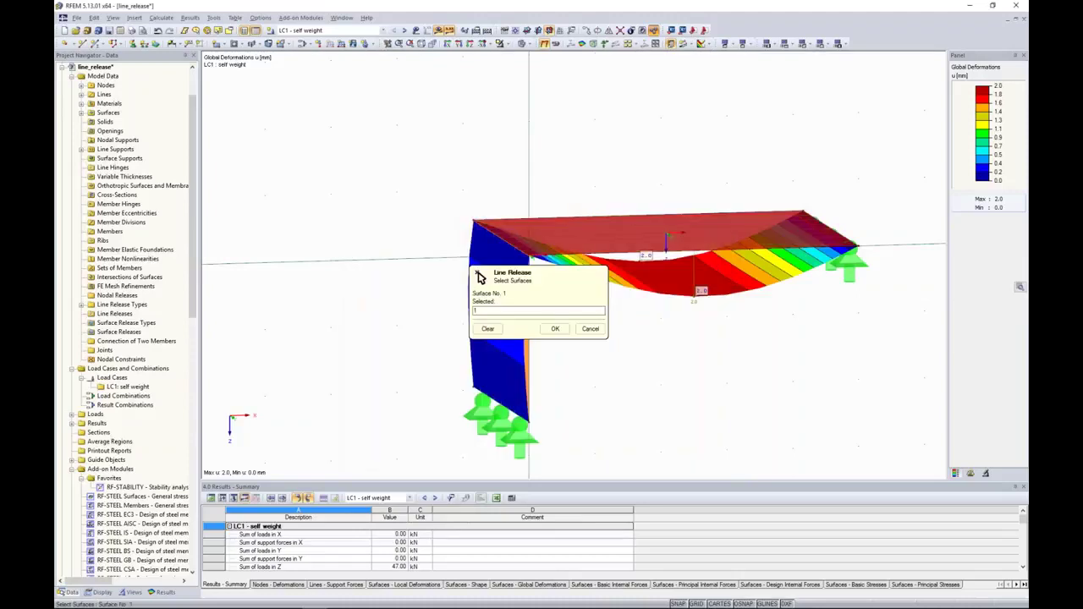
left_click(555, 328)
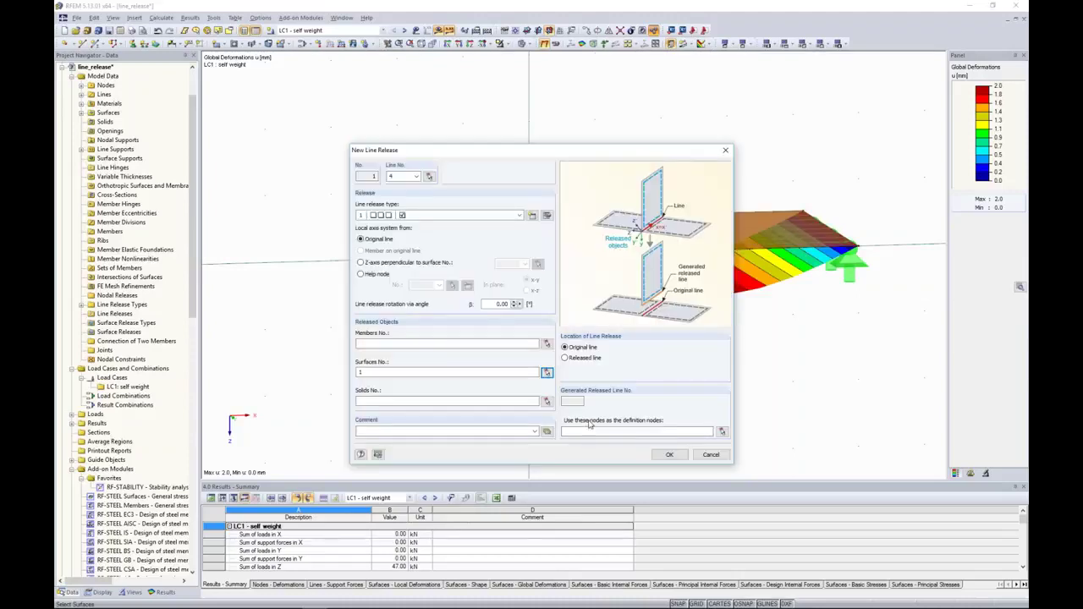
left_click(668, 454)
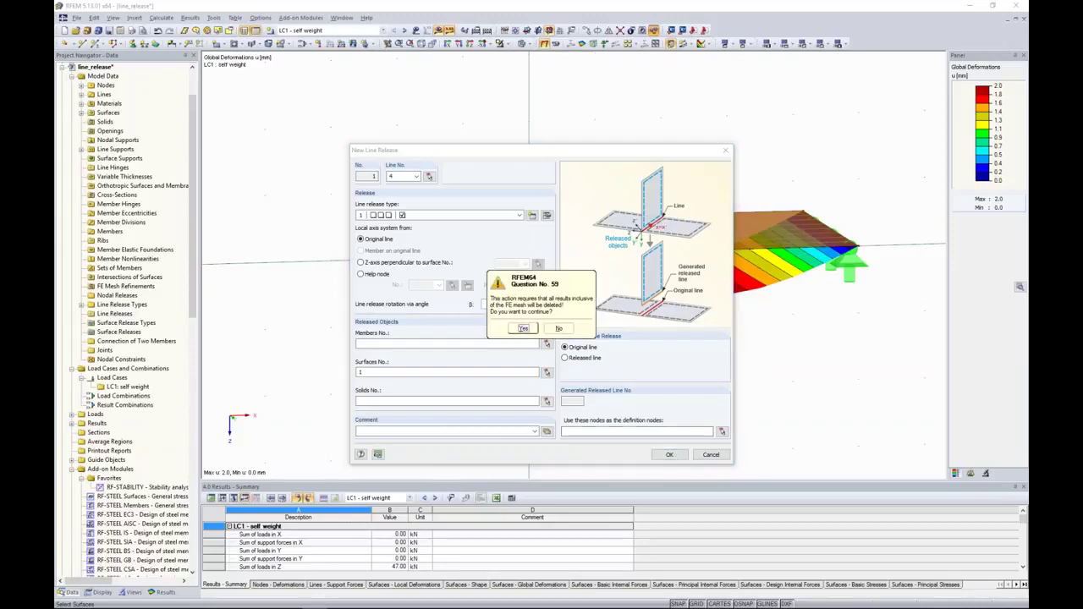
left_click(523, 328)
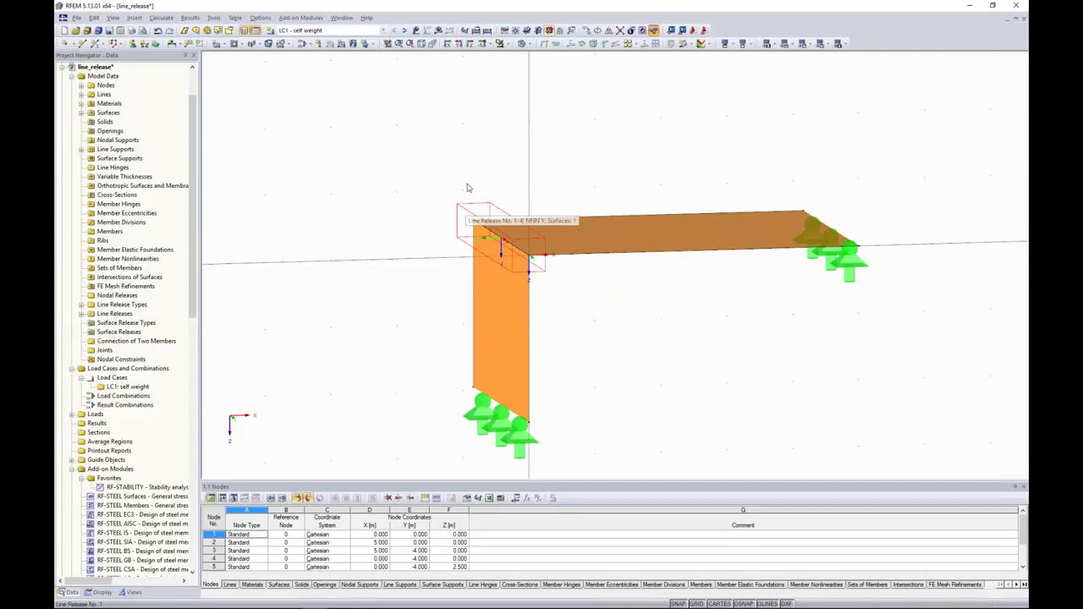
Step: Recalculate load case LC1 and compare the deformations of the horizontal and vertical surfaces at the released line
left_click(439, 32)
key("Return")
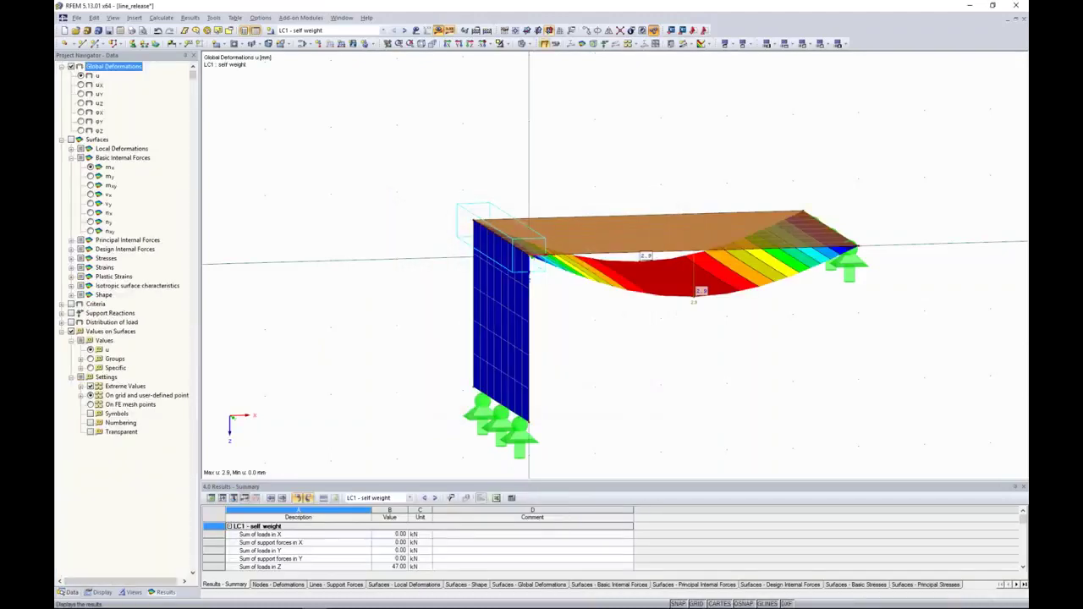
middle_click_drag(653, 362, 604, 331, "ctrl")
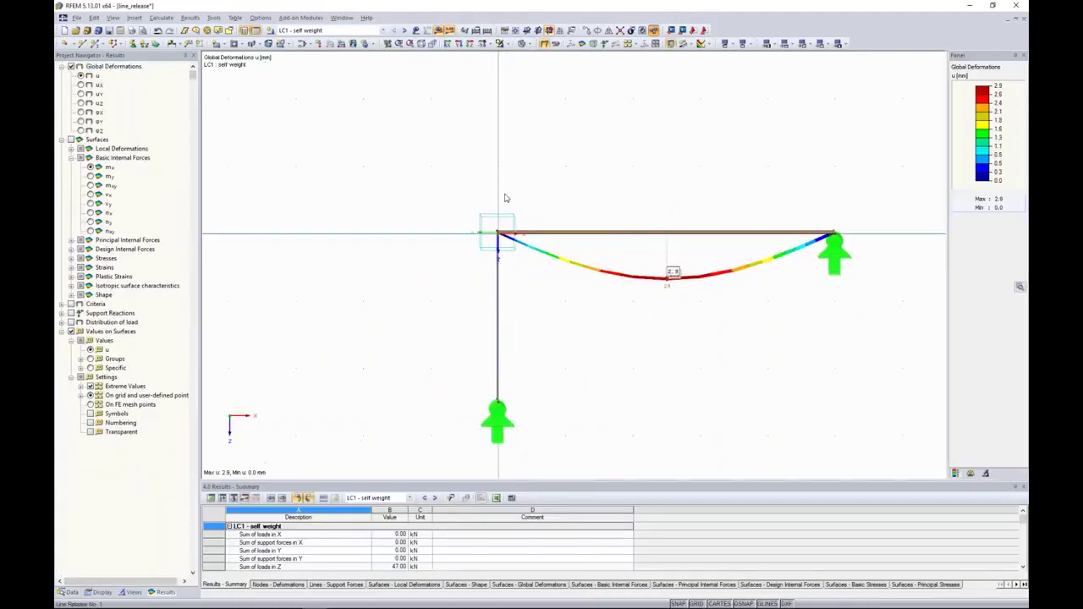
middle_click_drag(535, 212, 540, 206, "ctrl")
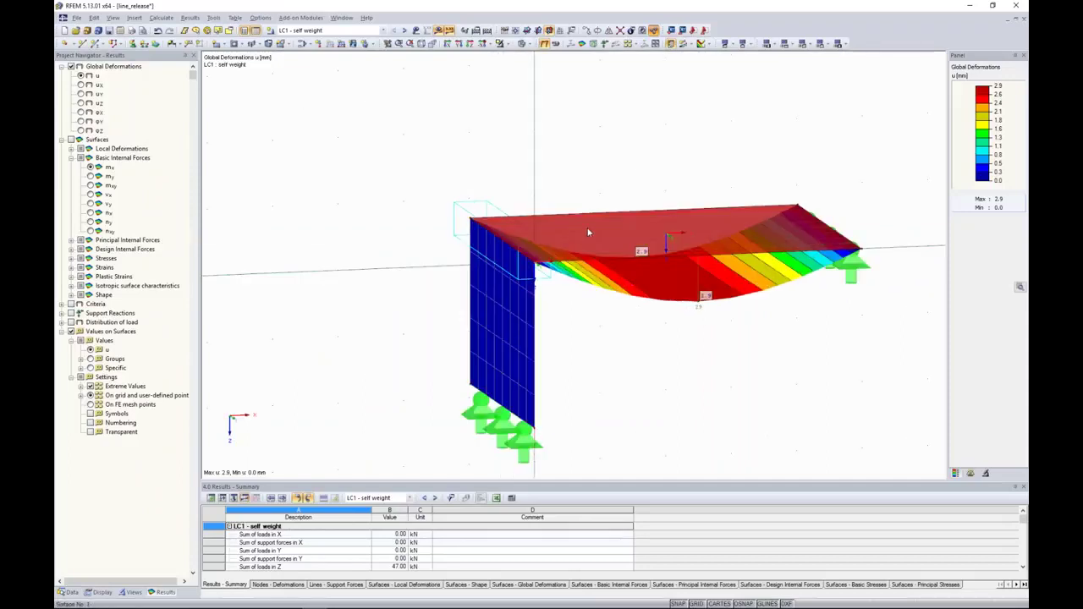
left_click(525, 309)
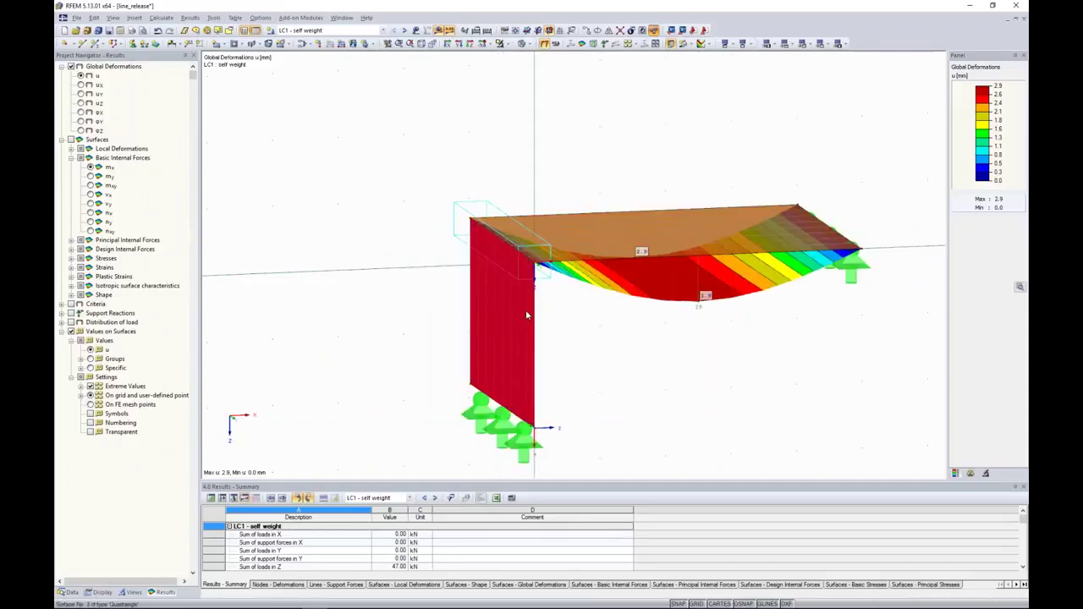
left_click(403, 129)
Step: Display the support reactions of the line supports below both surfaces for LC1
mouse_move(663, 335)
middle_mouse_down("ctrl")
mouse_move(597, 320)
mouse_move(676, 338)
middle_mouse_up("ctrl")
left_click(71, 313)
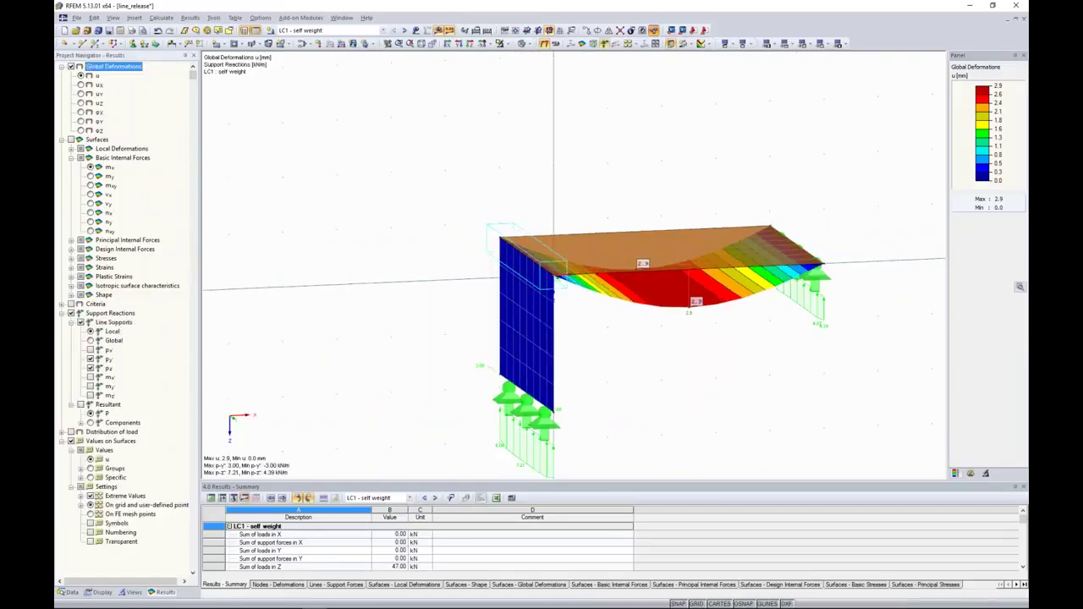
middle_click_drag(629, 413, 582, 363)
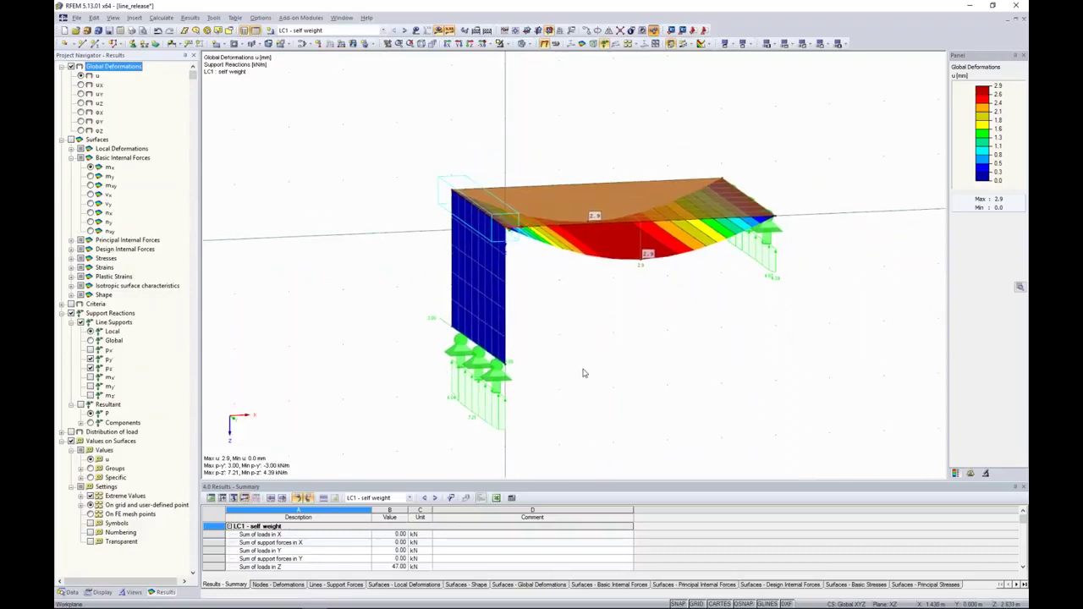
Step: Switch to the column_foot model
left_click(69, 591)
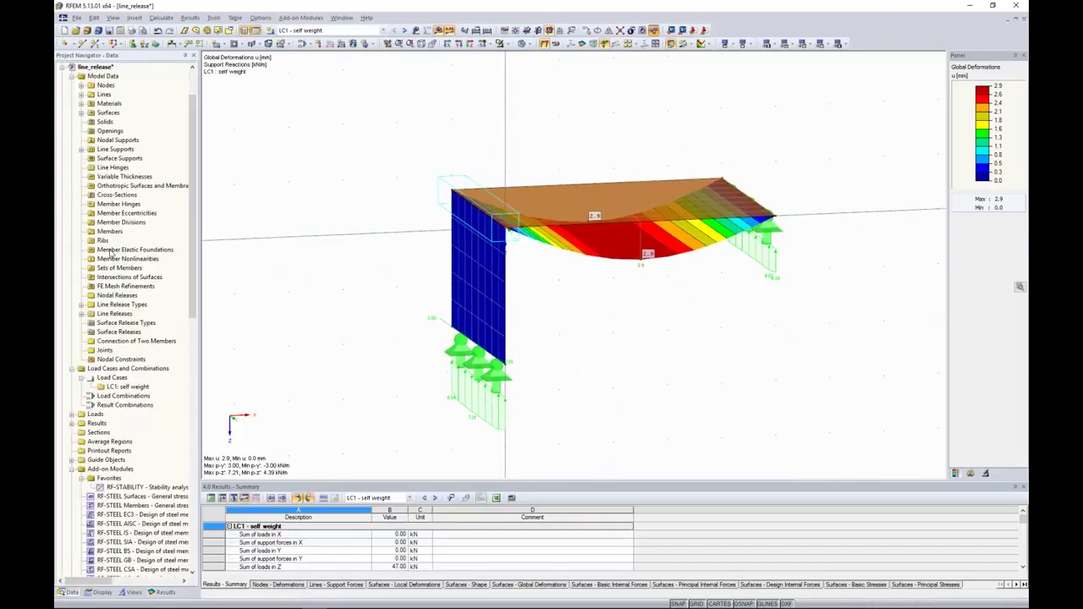
left_click(62, 67)
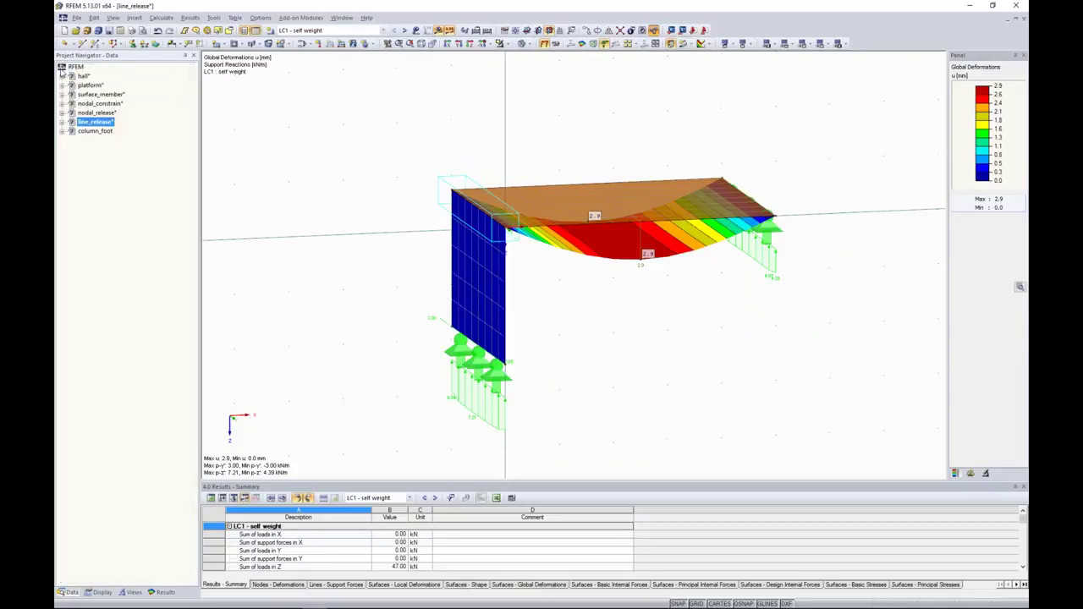
double_click(95, 131)
right_click(93, 133)
left_click(725, 184)
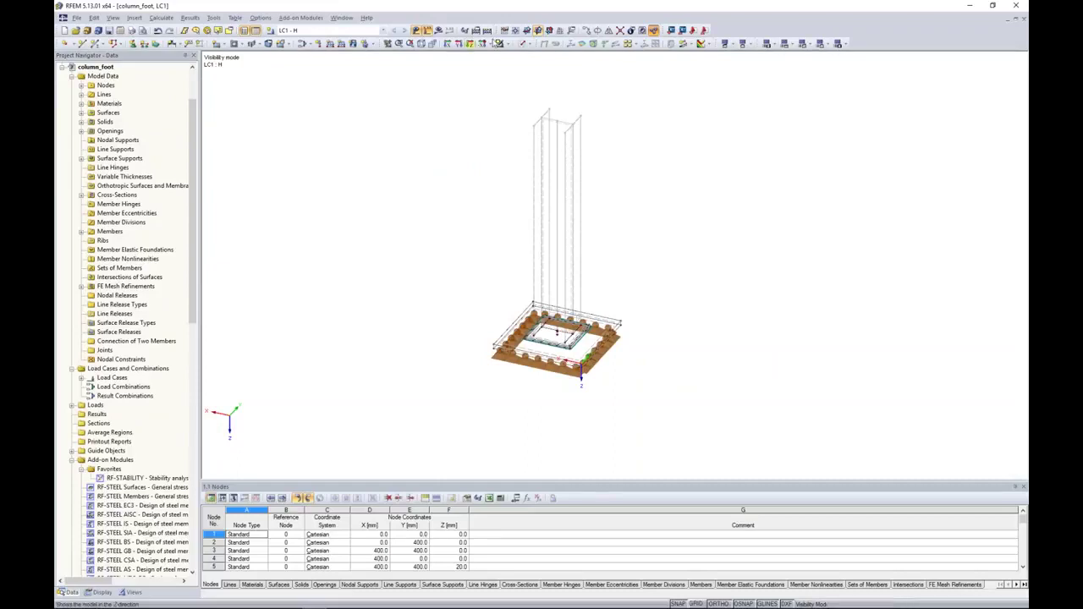
Step: Cancel the visibility mode and display the whole column foot with filled transparent surfaces
left_click(500, 43)
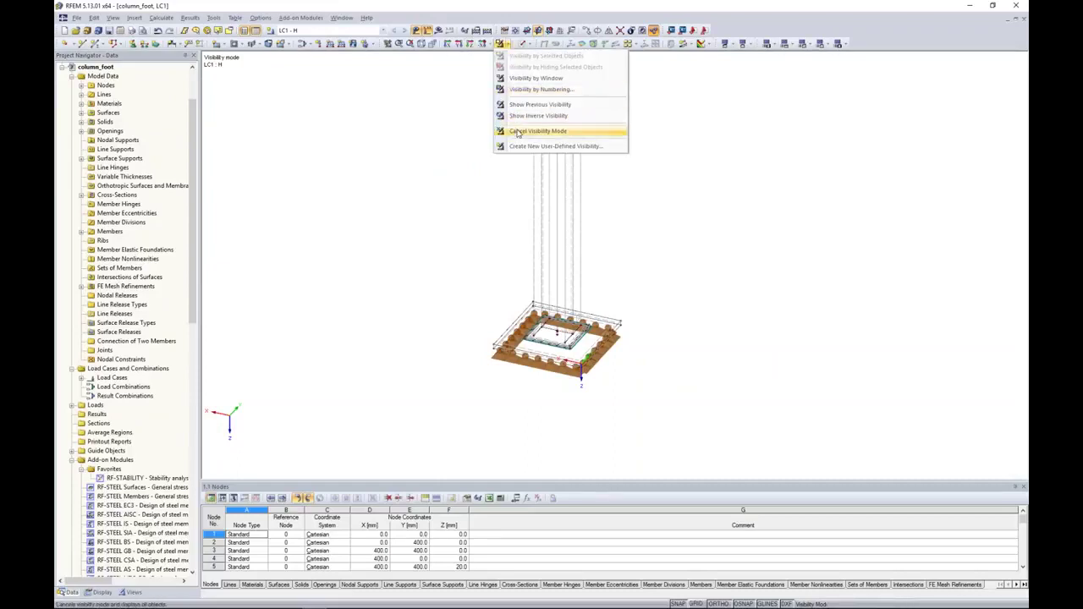
left_click(518, 133)
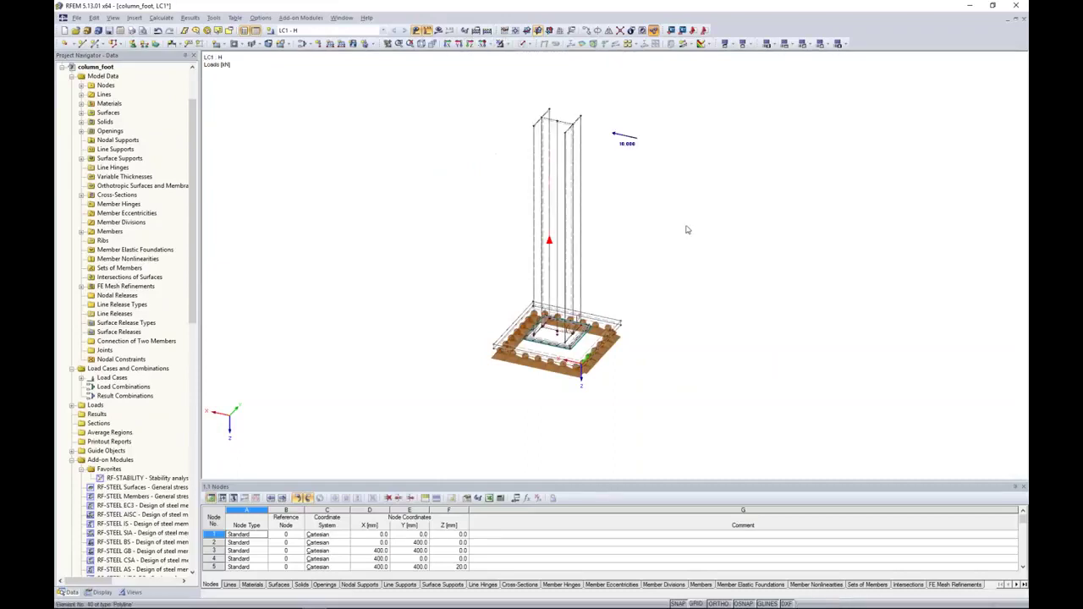
left_click(521, 44)
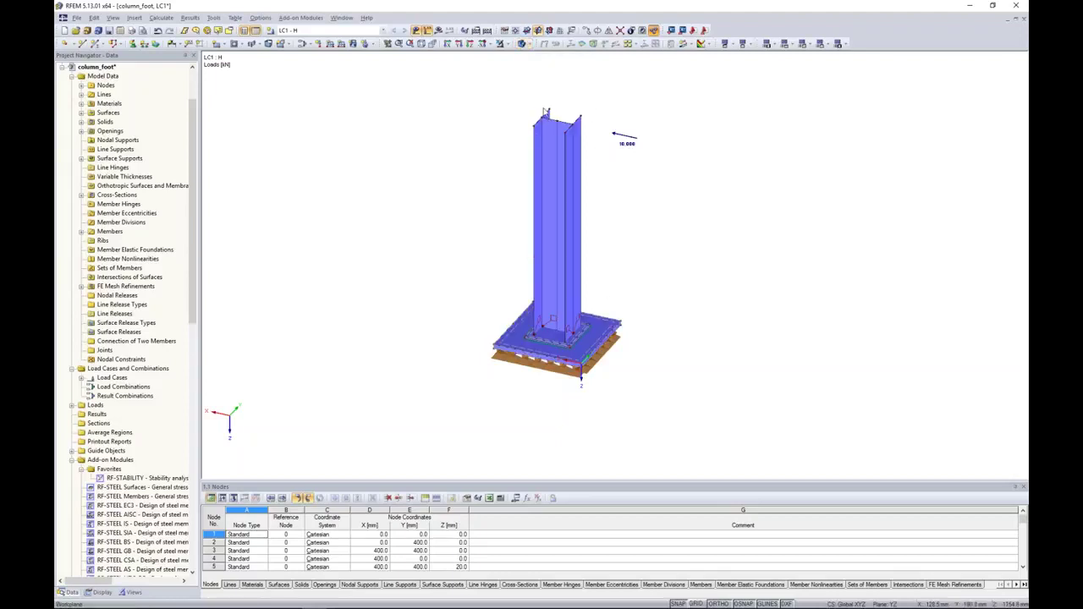
Step: Inspect the base plate solid's properties and the weld geometry at the corner of the smaller plate beneath the column
scroll(574, 345, "up", 1)
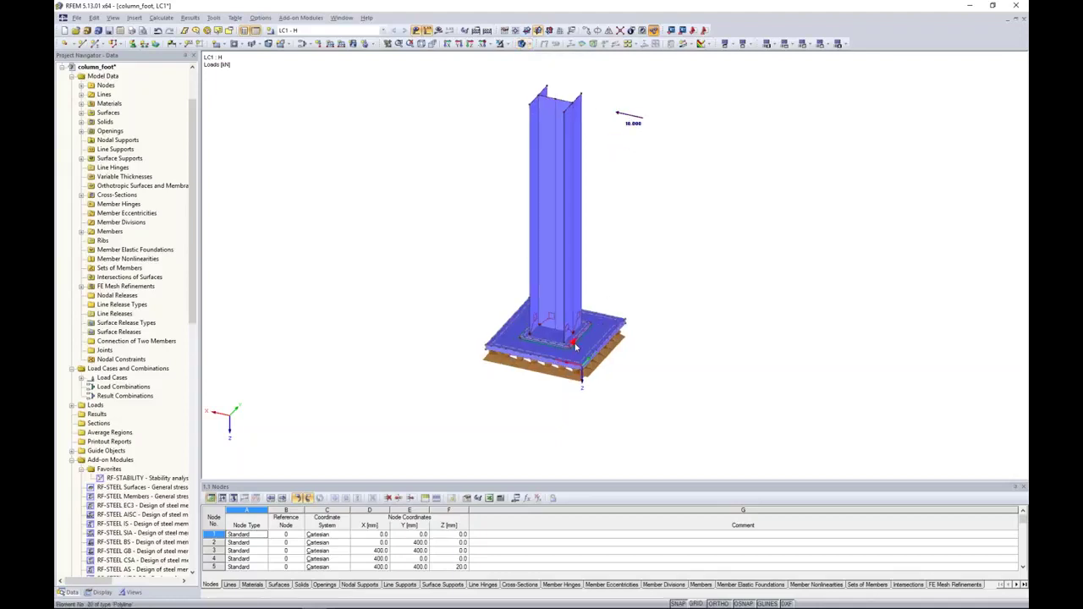
scroll(574, 345, "up", 3)
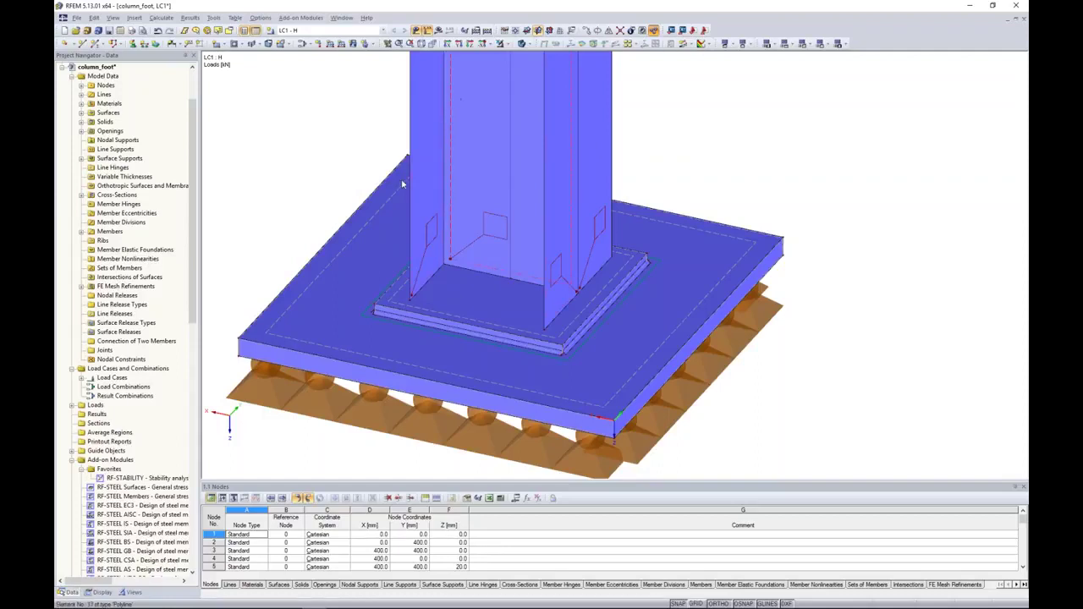
double_click(769, 246)
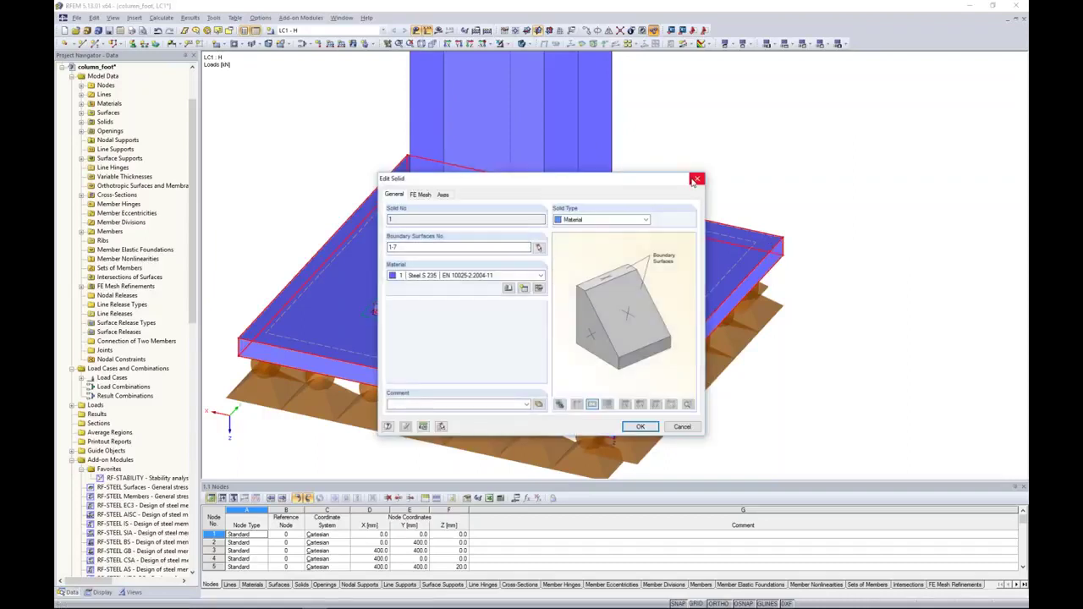
left_click(695, 180)
scroll(539, 383, "up", 2)
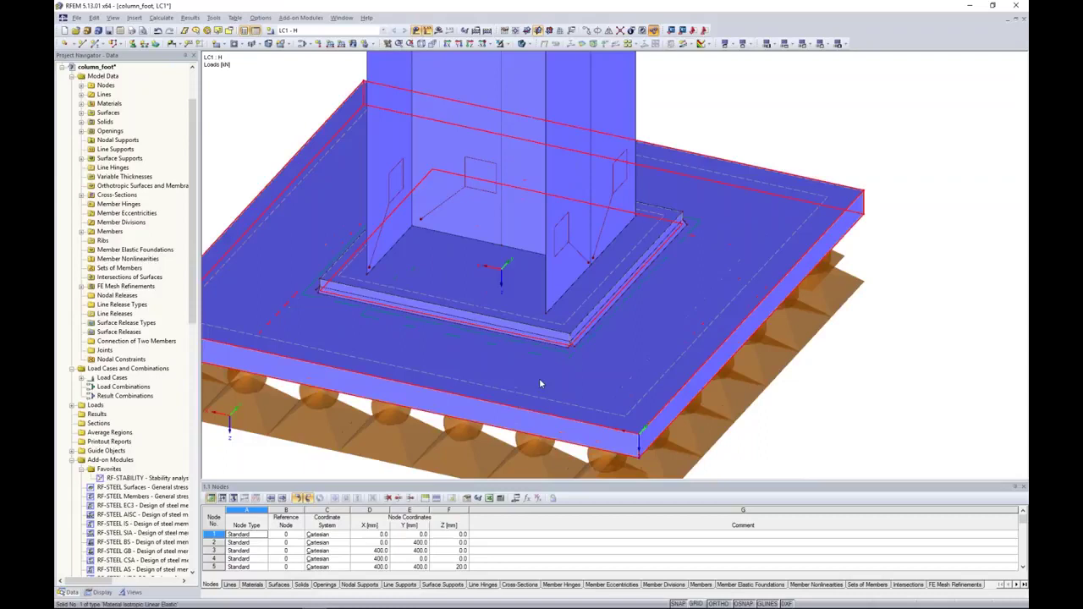
scroll(538, 383, "up", 1)
scroll(577, 323, "up", 1)
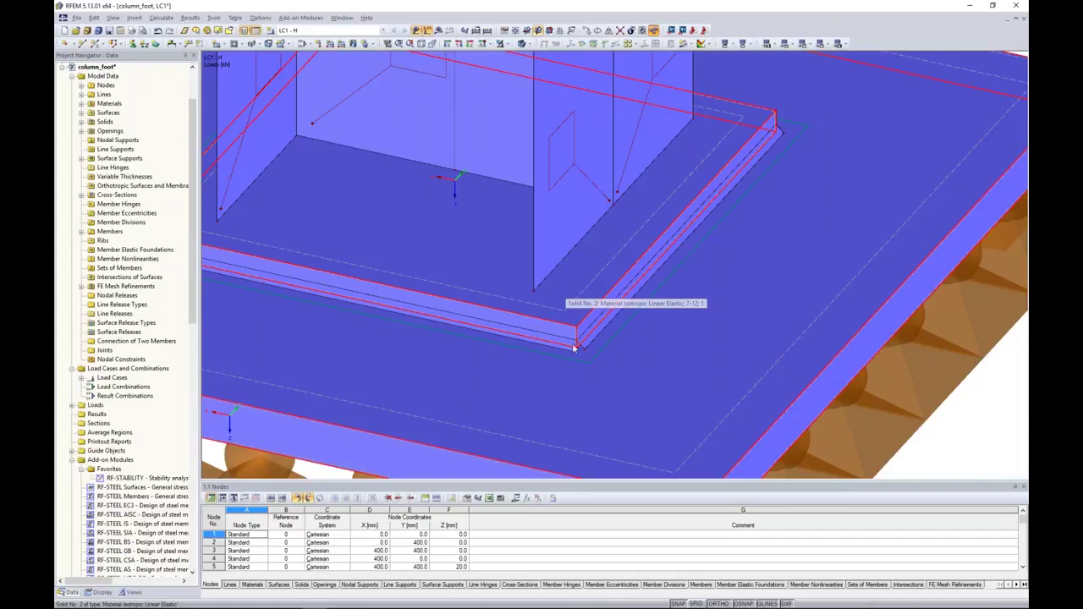
scroll(574, 349, "up", 1)
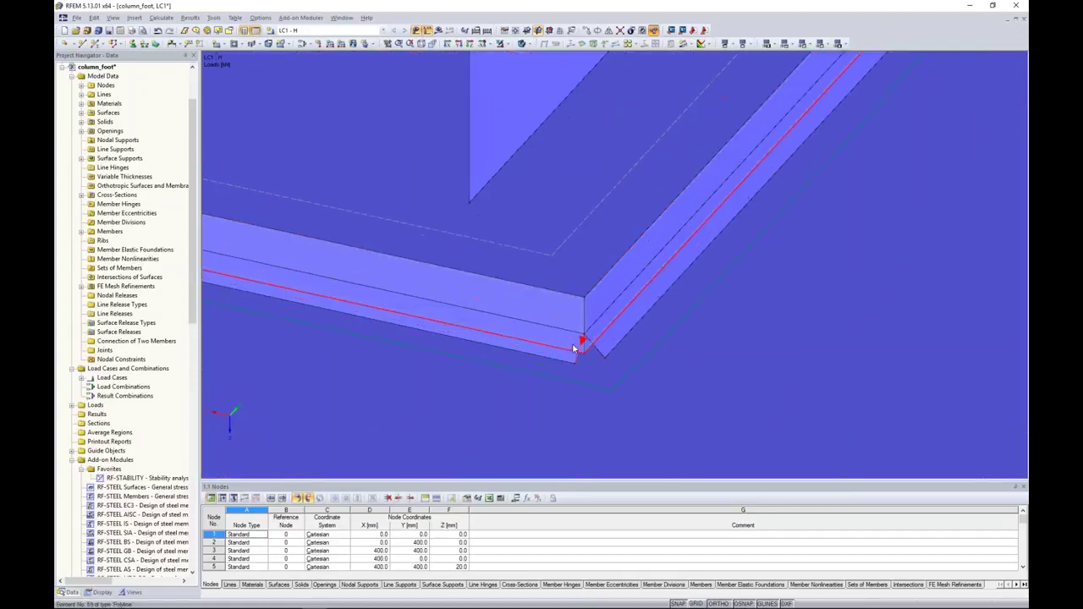
left_click(618, 327)
scroll(606, 347, "down", 1)
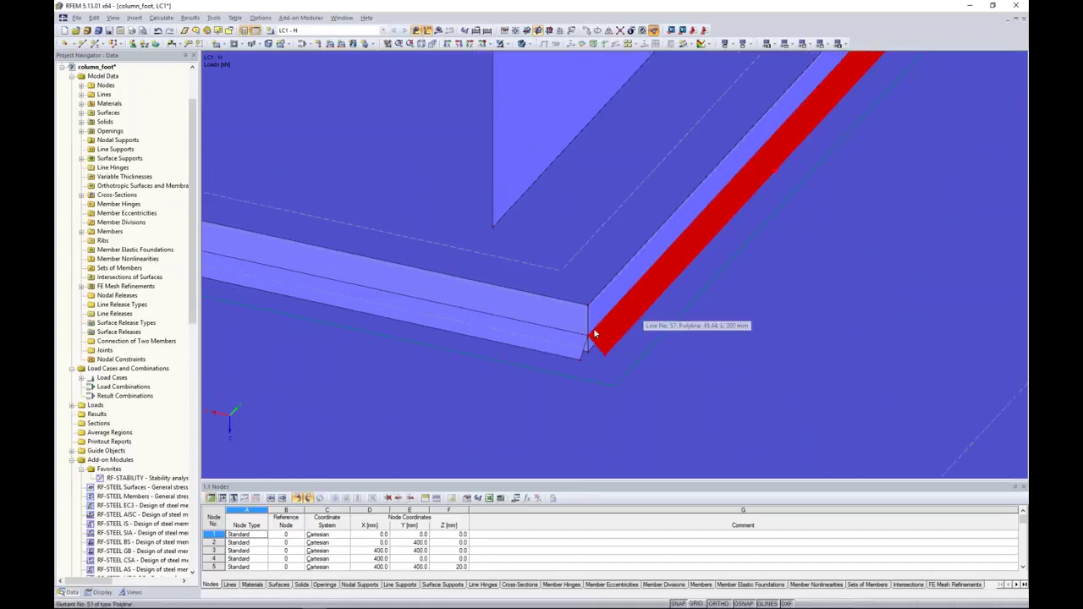
scroll(636, 307, "down", 1)
scroll(646, 279, "down", 5)
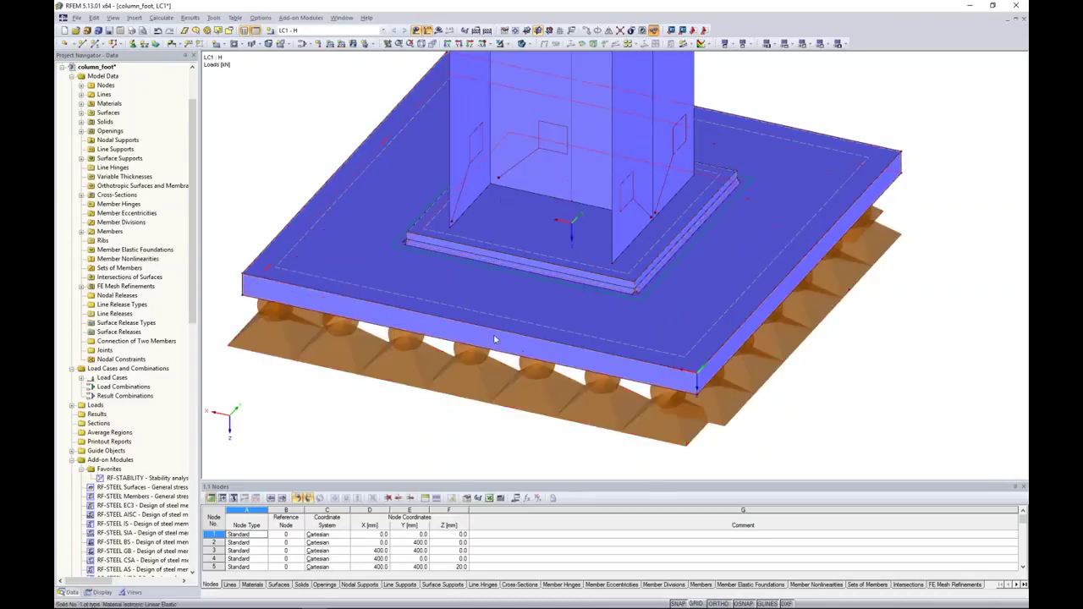
Step: Calculate load case LC1 of the column foot and view its global deformations
left_click(439, 29)
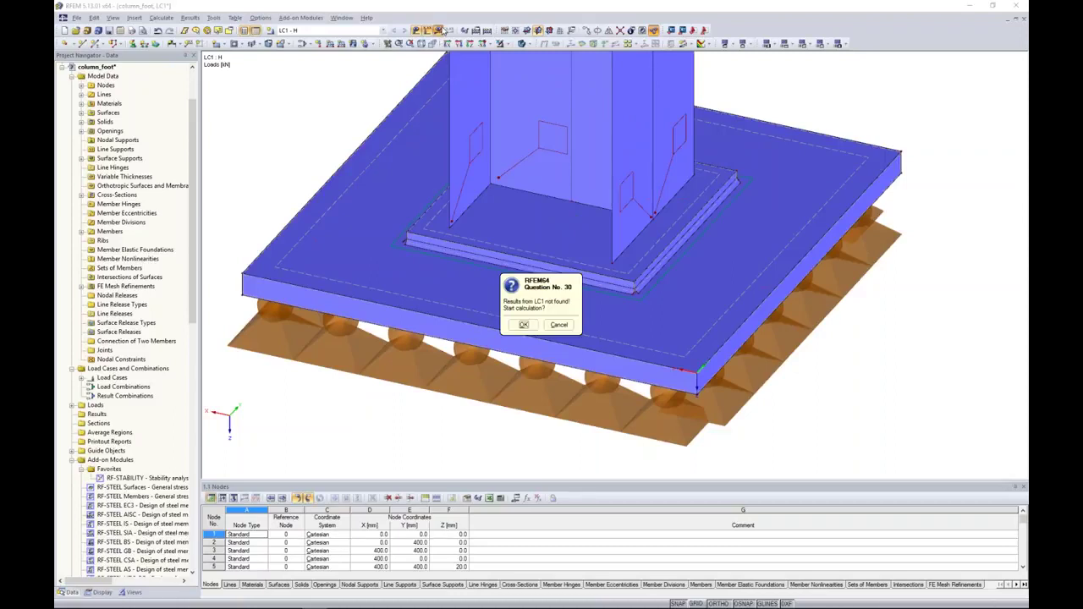
key("Return")
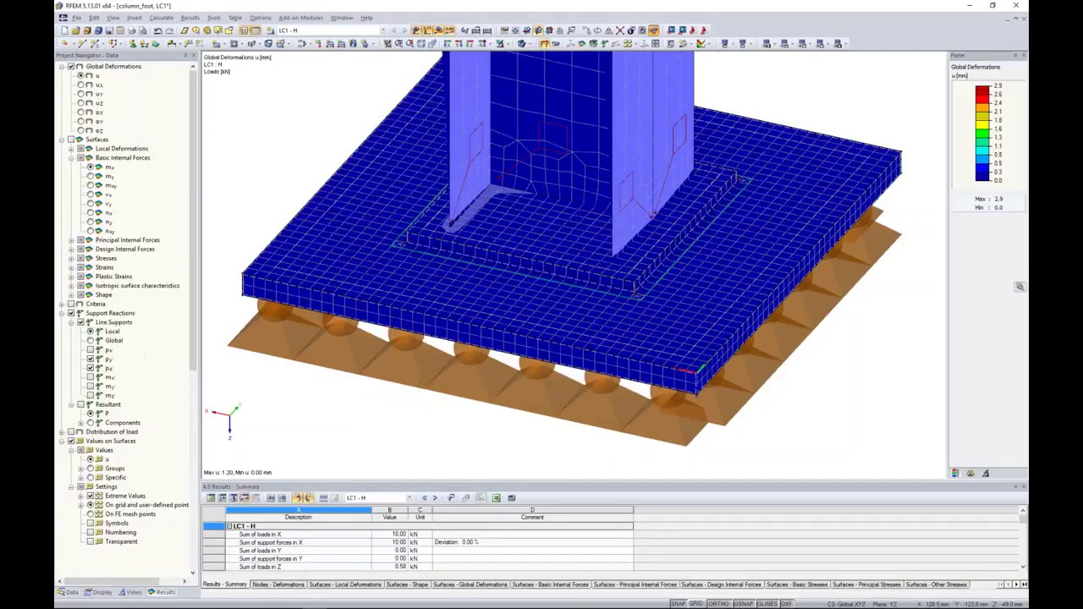
scroll(589, 203, "down", 9)
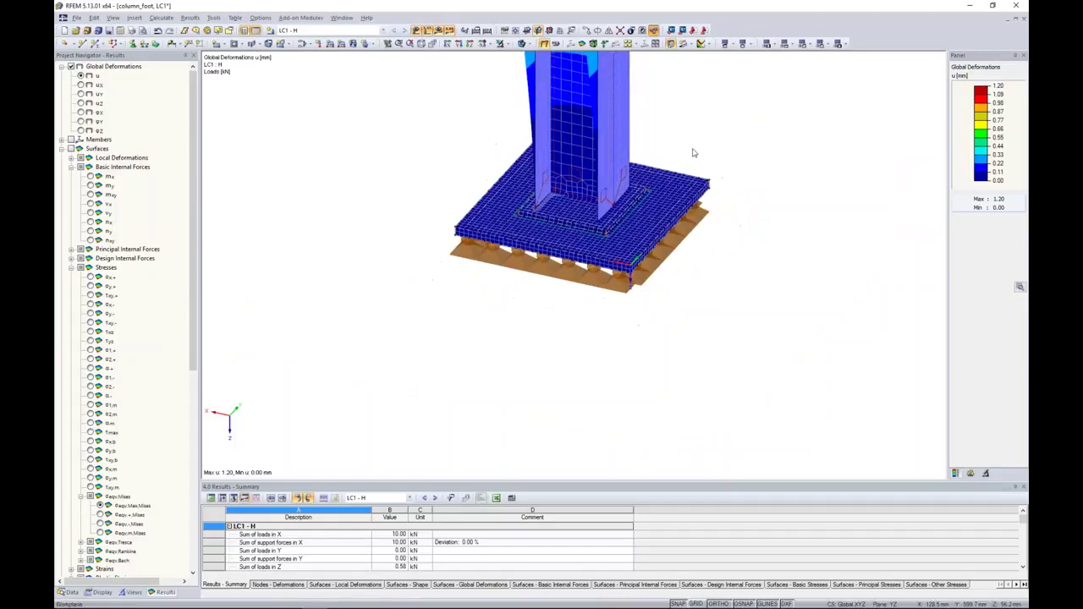
Step: Show only the base plates and their supports at the column foot using visibility by selected objects
middle_click_drag(693, 152, 693, 183)
middle_click_drag(800, 128, 791, 247)
middle_click_drag(741, 408, 774, 290, "ctrl")
left_click_drag(406, 318, 752, 400)
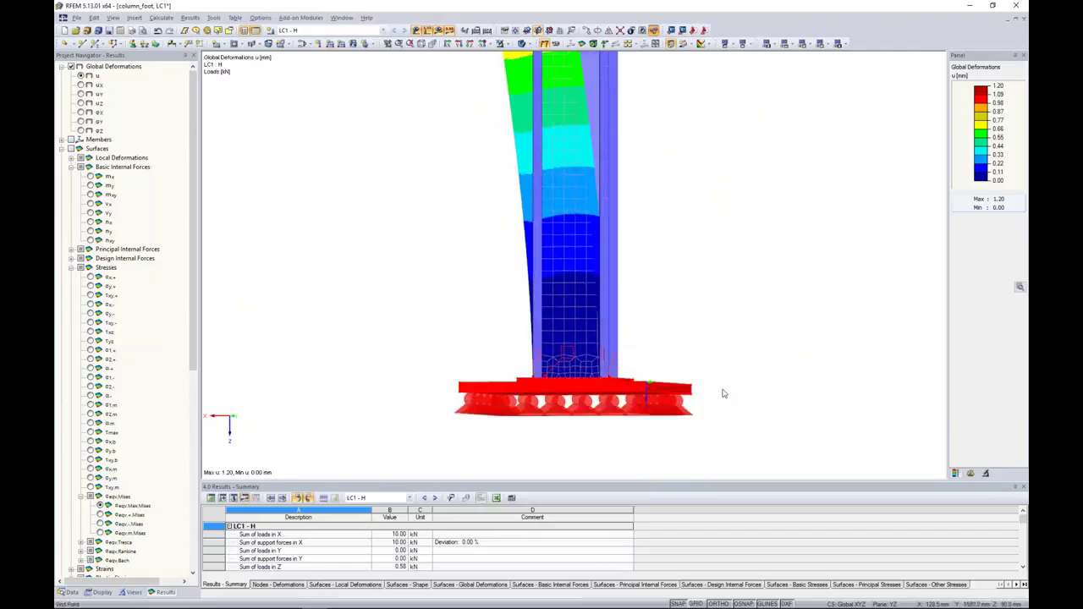
left_click(501, 43)
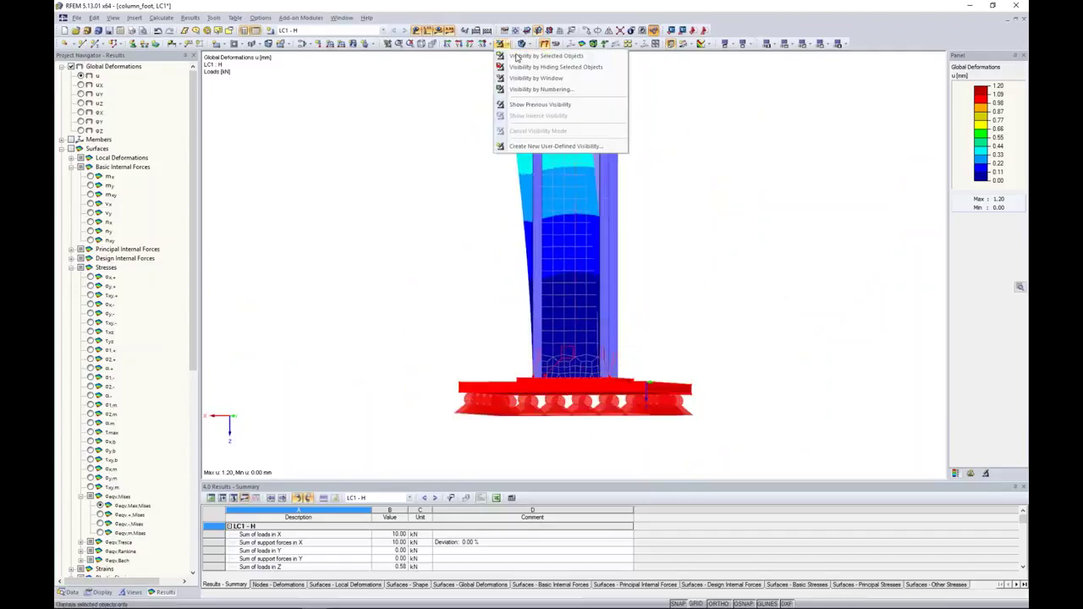
left_click(517, 56)
mouse_move(761, 265)
middle_mouse_down("ctrl")
mouse_move(756, 212)
mouse_move(731, 280)
mouse_move(748, 281)
middle_mouse_up("ctrl")
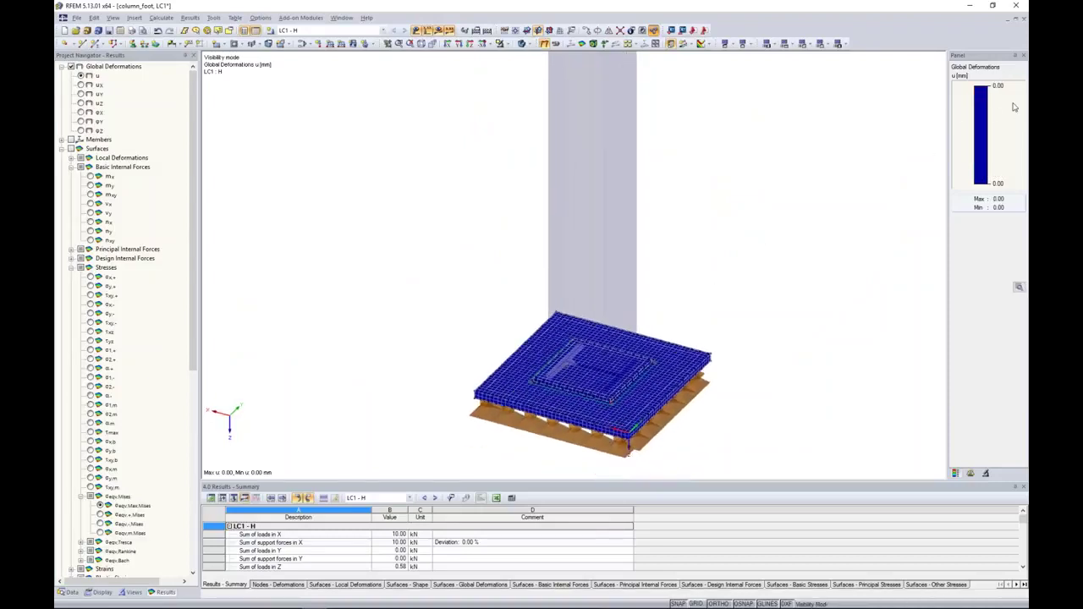
Step: Examine the weld surfaces around the smaller plate and its contact area with the base plate
left_click(581, 388)
scroll(580, 388, "up", 5)
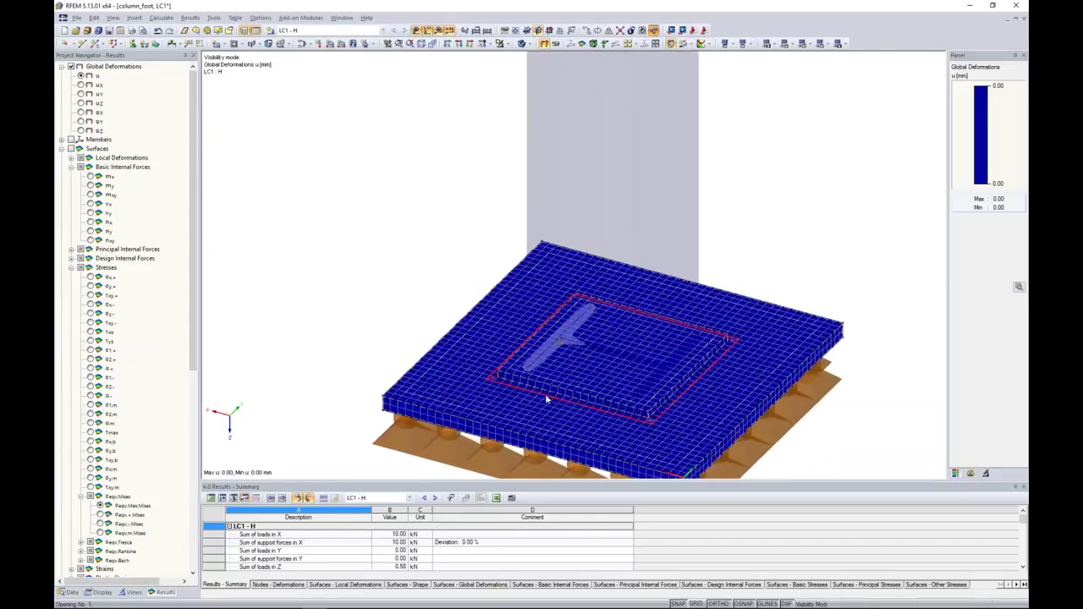
scroll(545, 393, "up", 2)
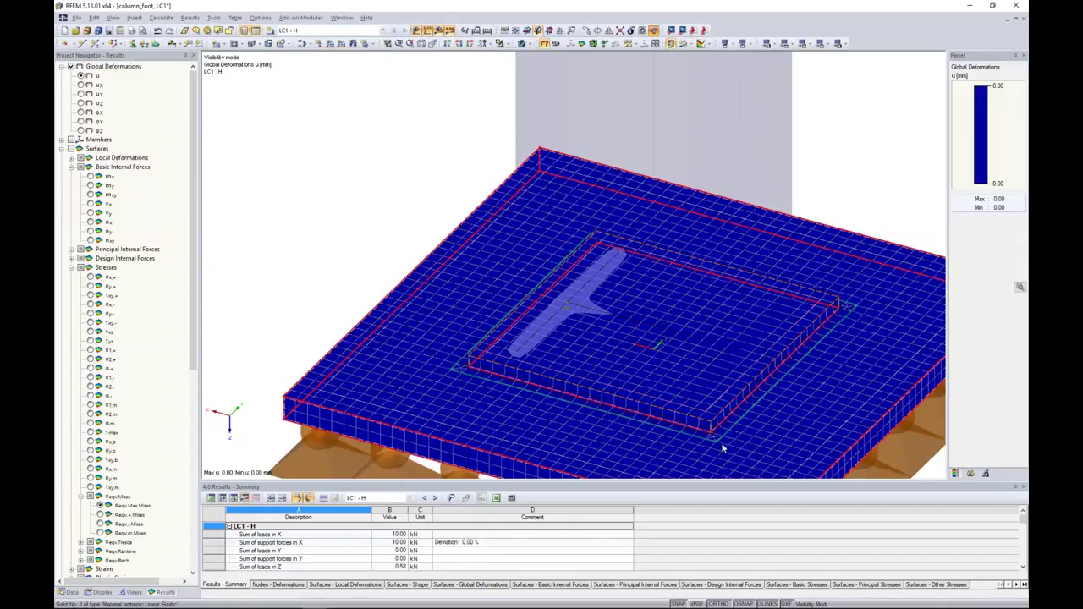
scroll(721, 447, "up", 2)
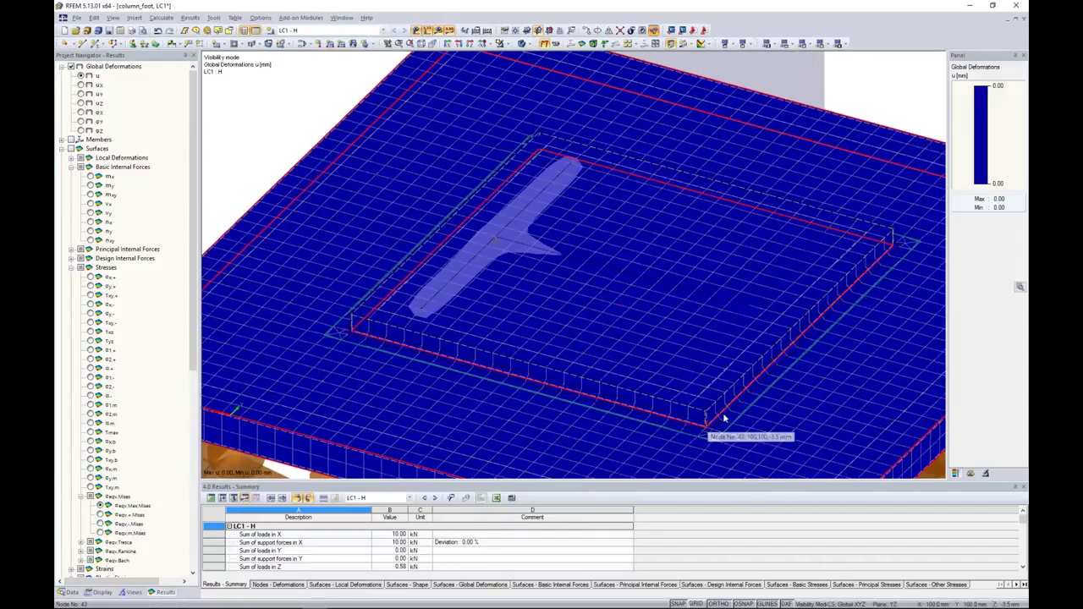
scroll(723, 412, "up", 3)
scroll(706, 425, "down", 1)
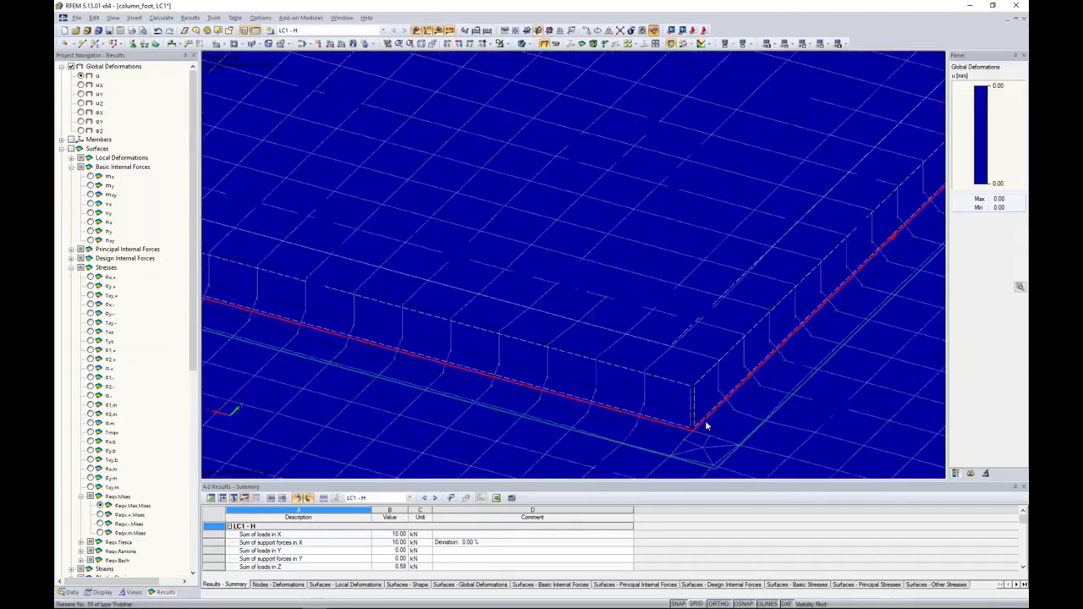
left_click(719, 423)
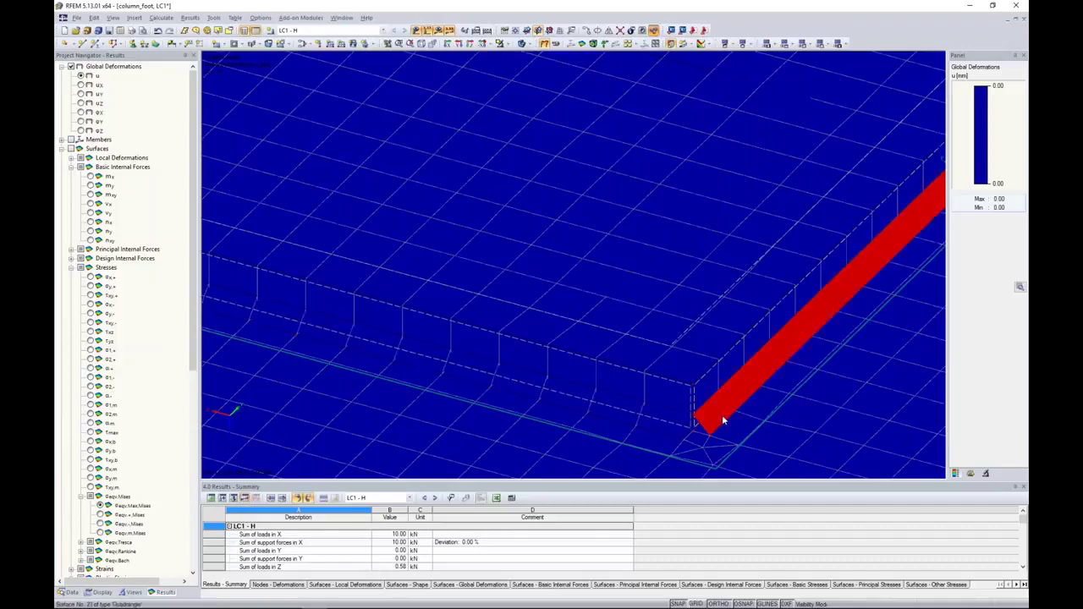
scroll(723, 421, "down", 5)
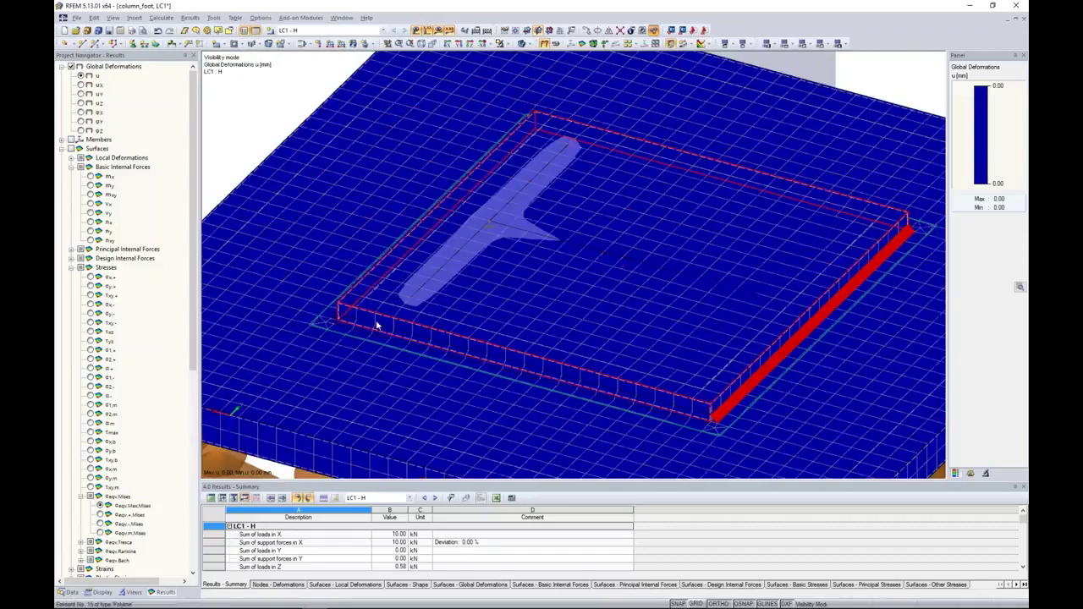
scroll(373, 373, "down", 4)
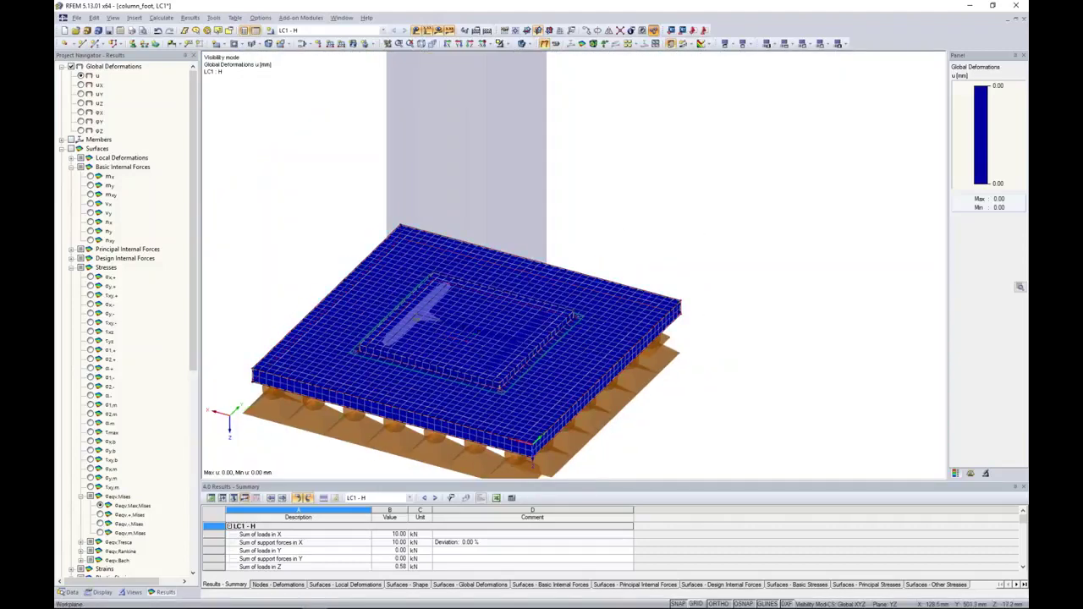
scroll(713, 161, "down", 2)
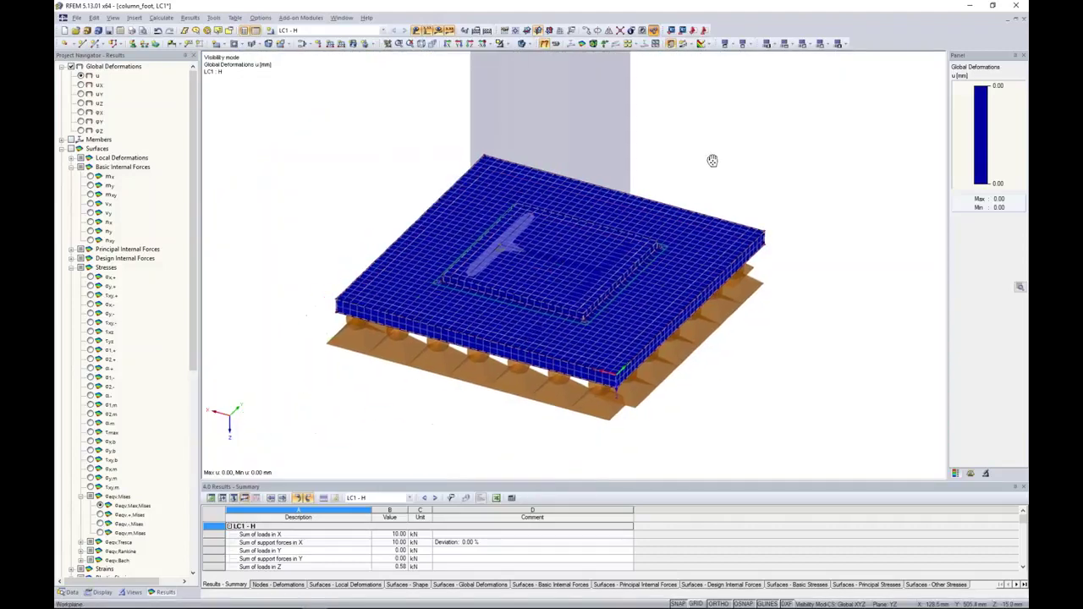
Step: Start a new surface release and assign it to surface No. 7 beneath the smaller plate
left_click(72, 592)
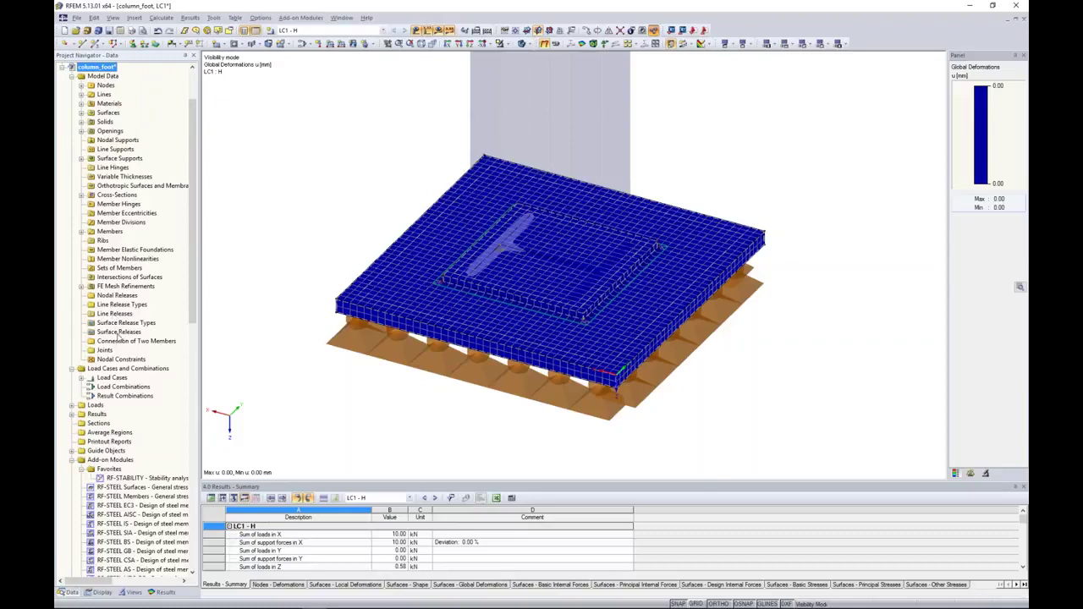
right_click(119, 332)
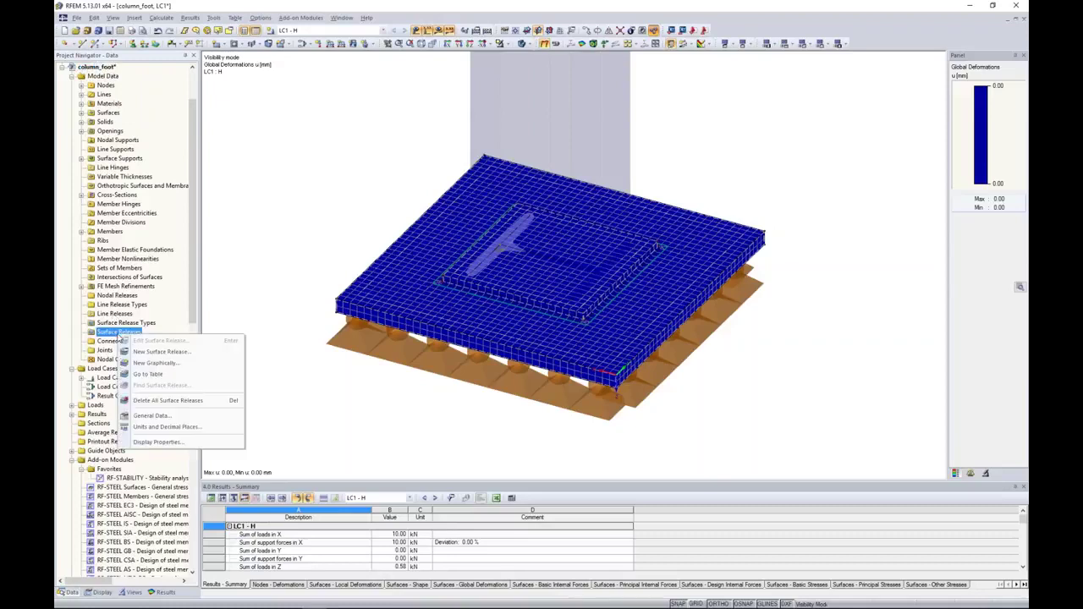
left_click(181, 352)
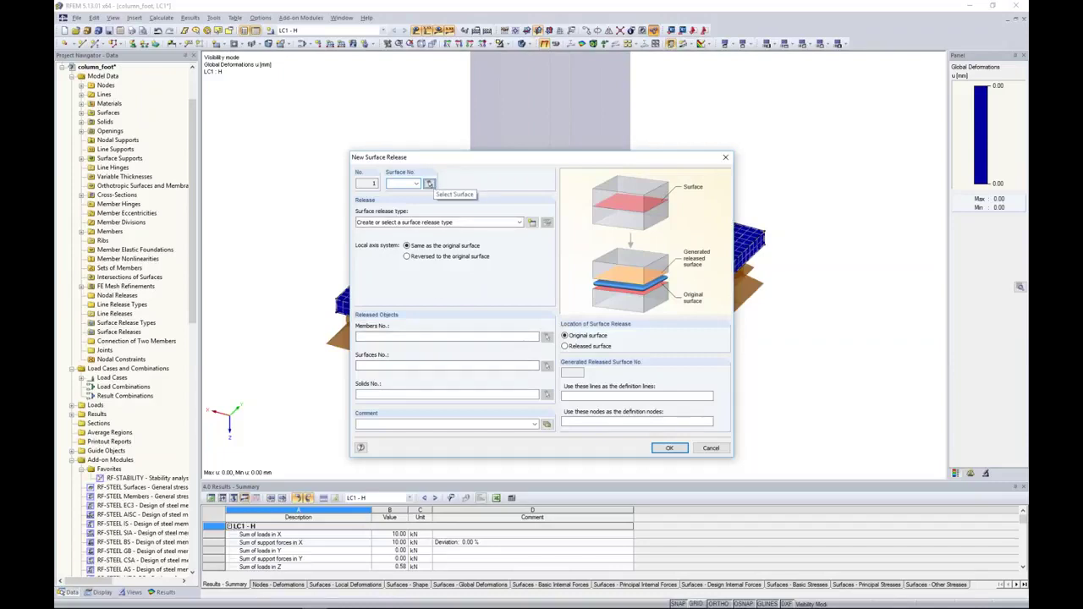
left_click(433, 184)
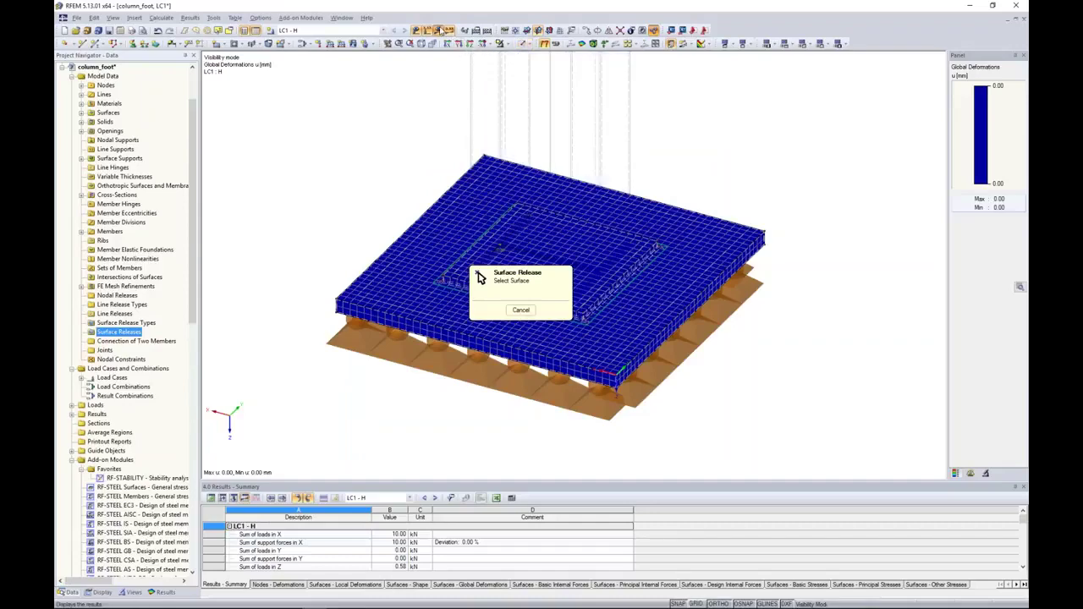
scroll(479, 277, "up", 3)
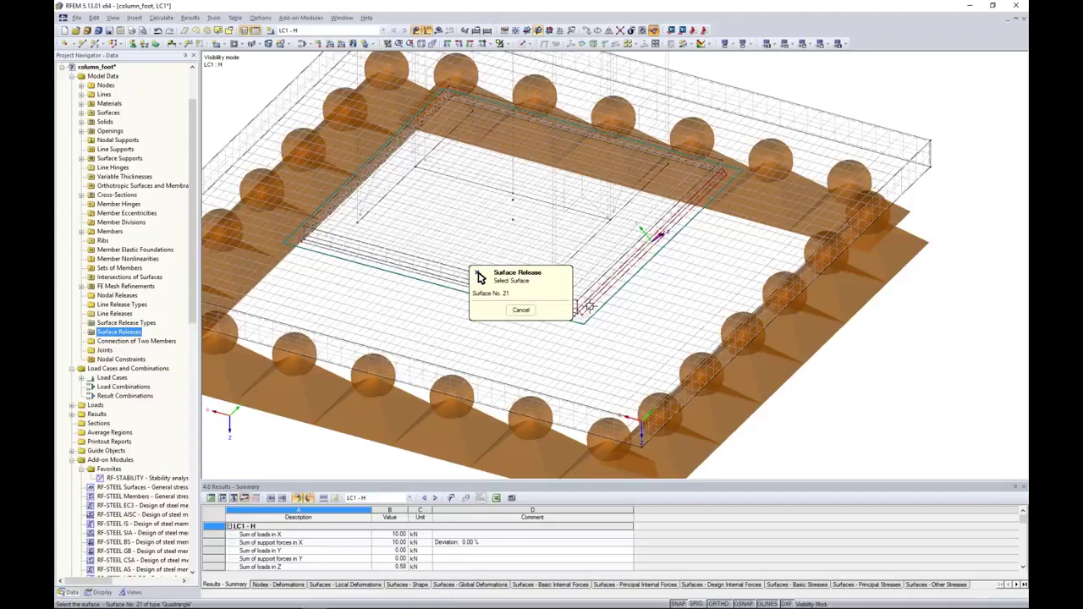
scroll(588, 307, "up", 3)
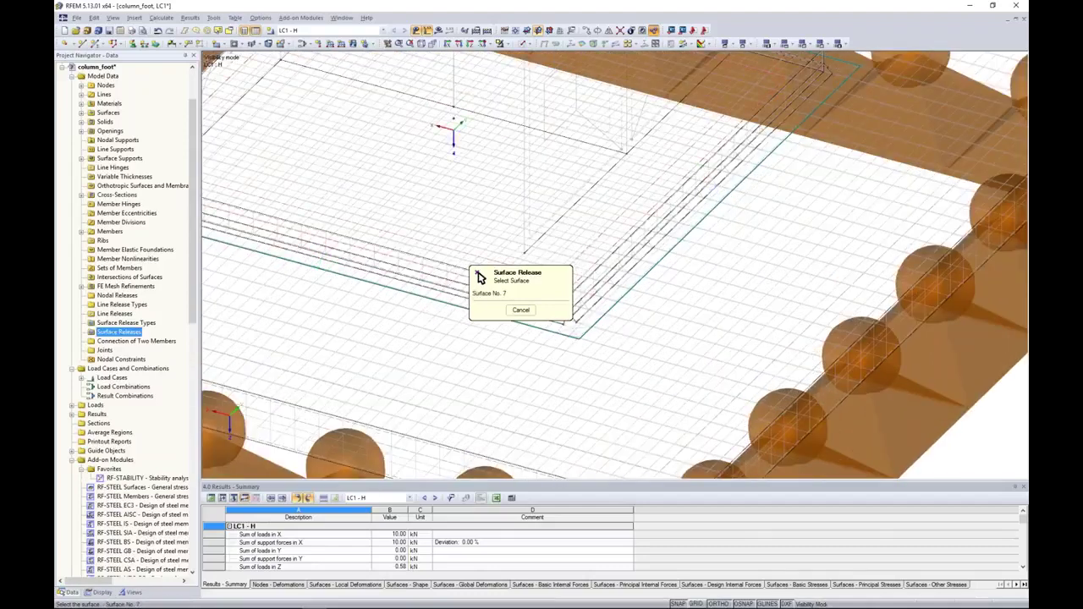
left_click(565, 317)
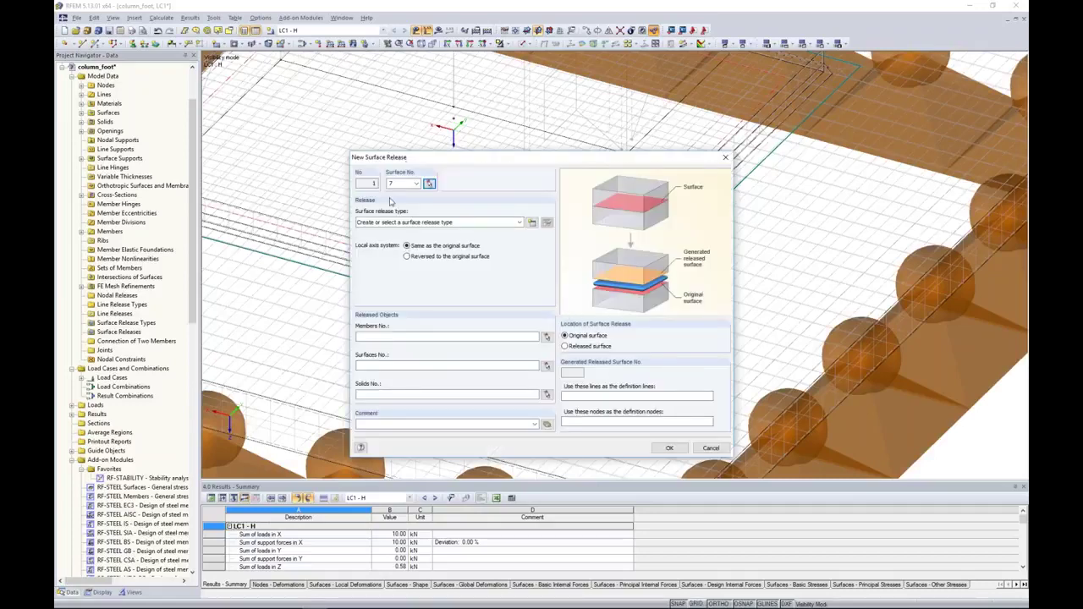
Step: Create a surface release type releasing ux, uy and uz, with the nonlinearity "Fixed if positive pz" for uz
left_click(532, 223)
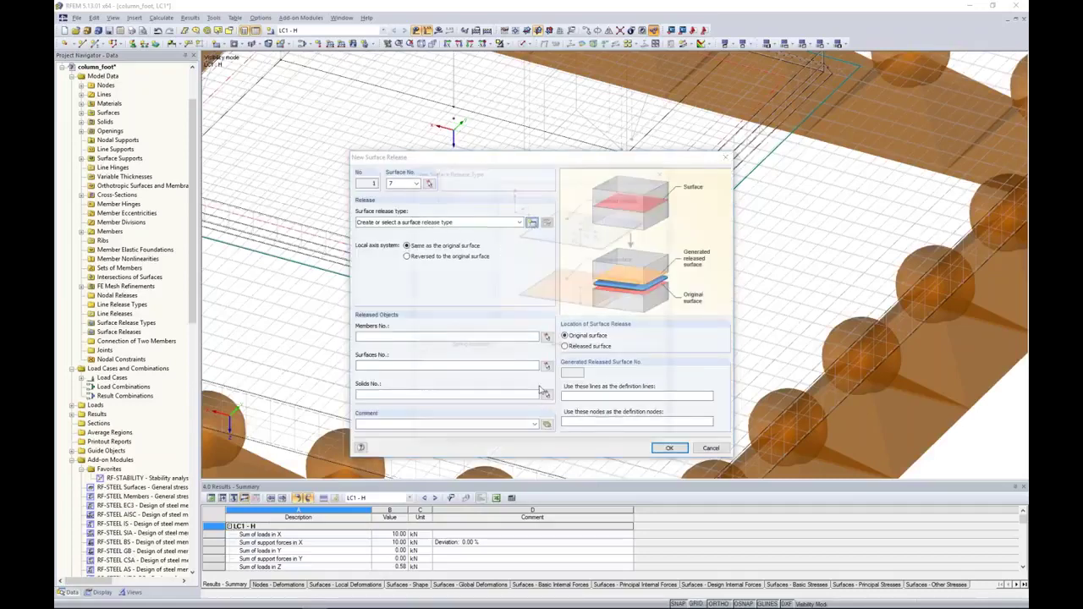
left_click_drag(469, 173, 602, 176)
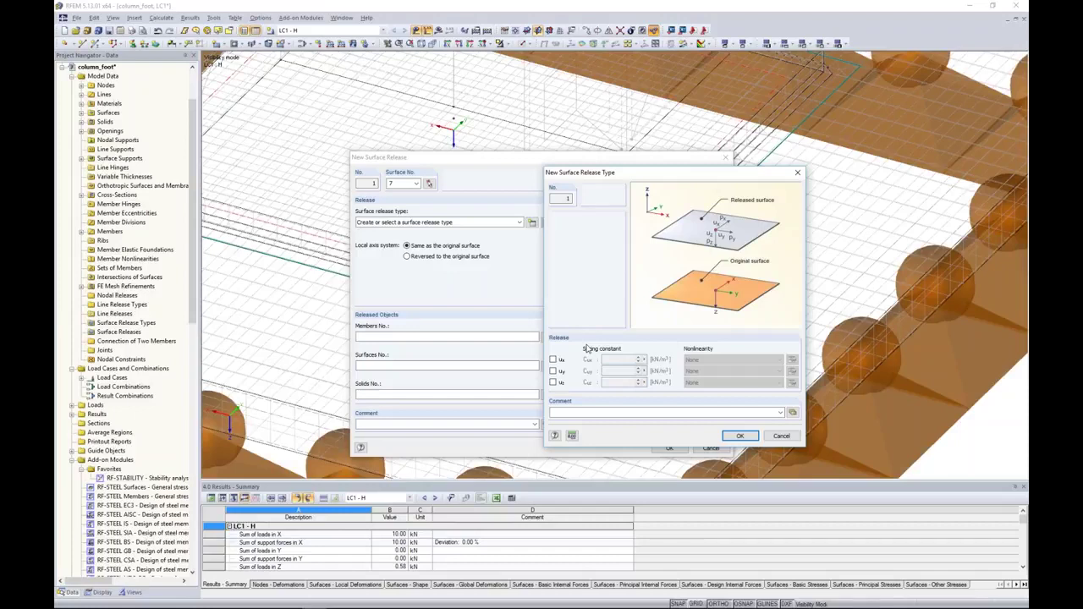
left_click(553, 360)
left_click(553, 371)
left_click(554, 383)
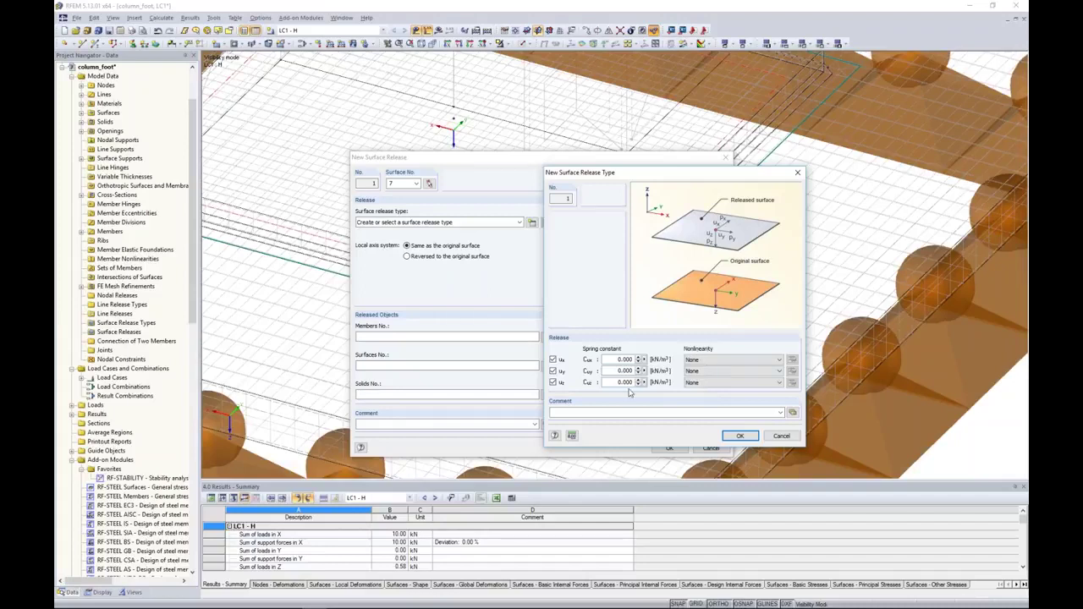
left_click(762, 387)
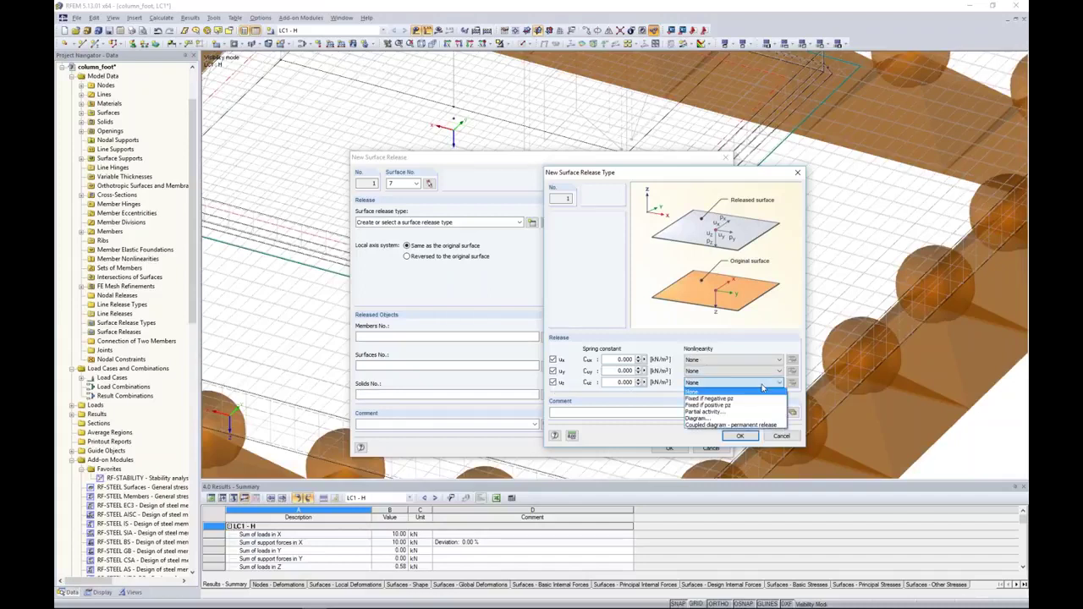
left_click(710, 405)
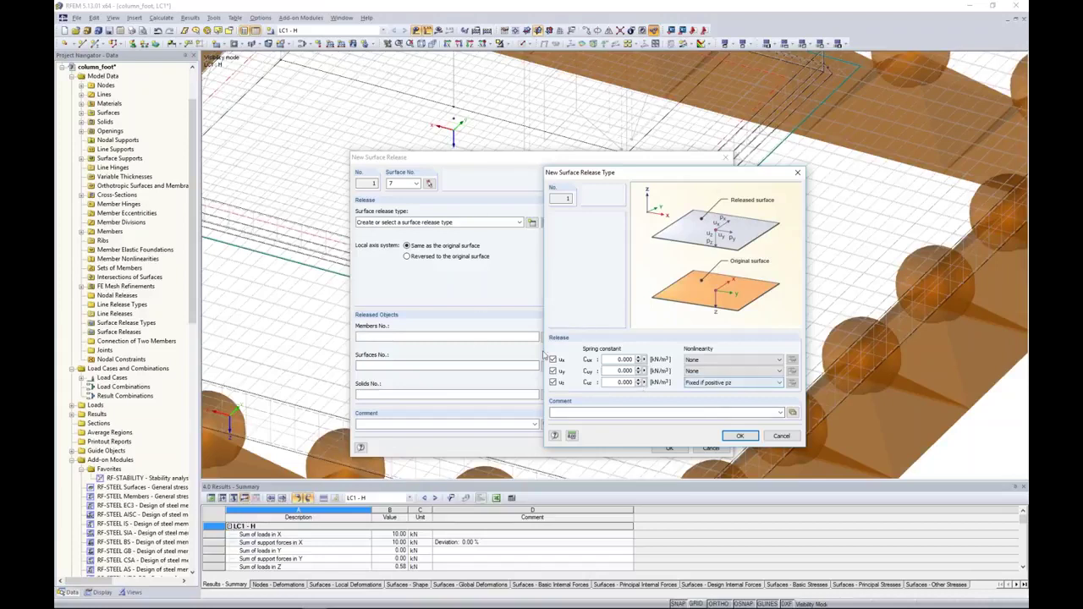
left_click(739, 435)
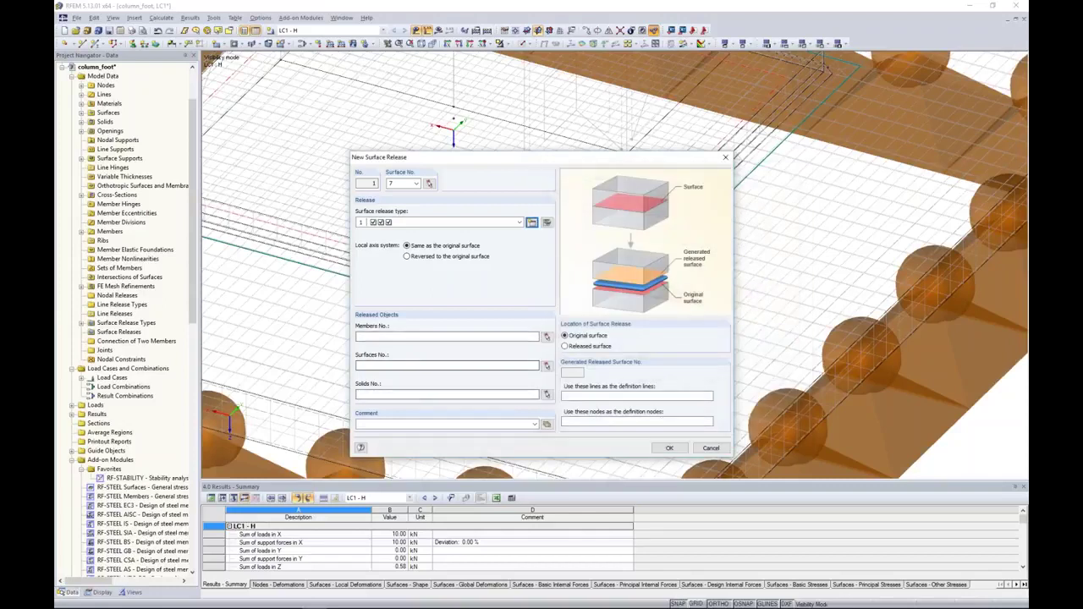
Step: Set solid No. 2 as the released object and create the surface release, accepting deletion of the results and FE mesh
left_click(456, 394)
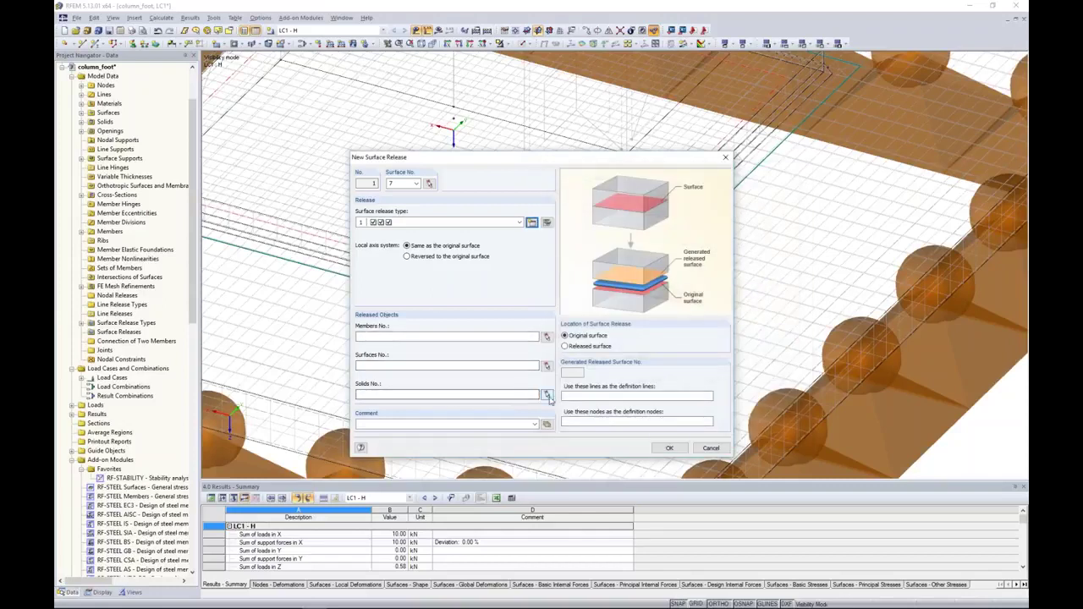
left_click(546, 395)
left_click(466, 274)
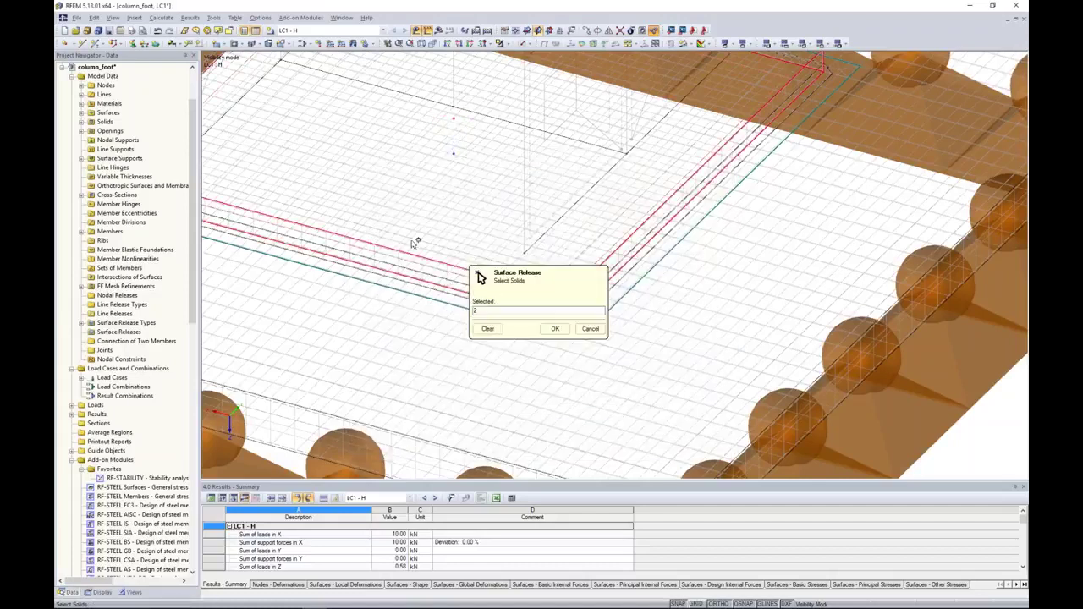
left_click(555, 328)
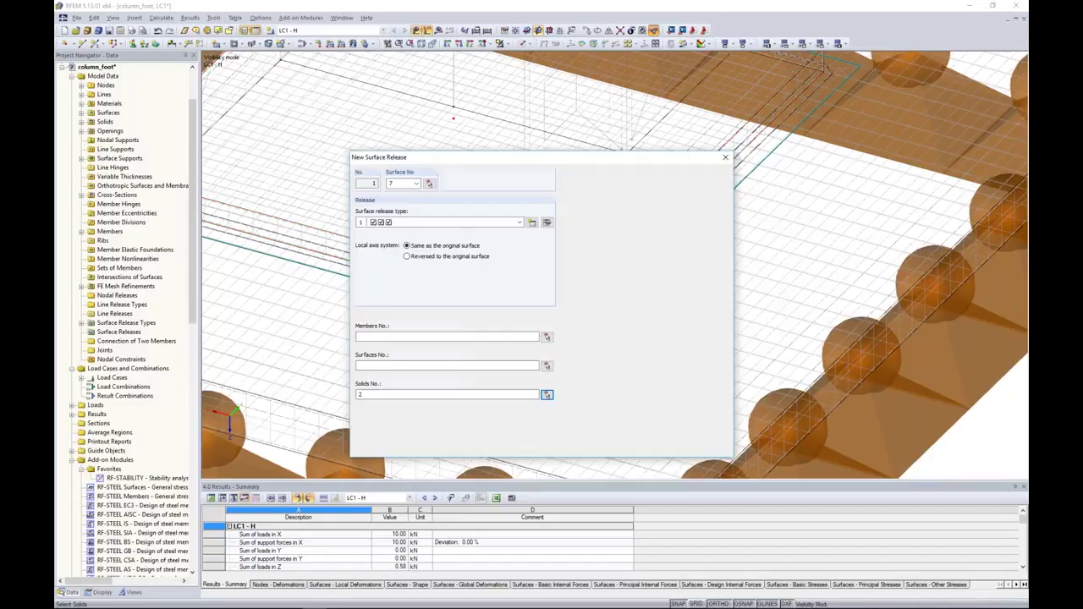
left_click(675, 450)
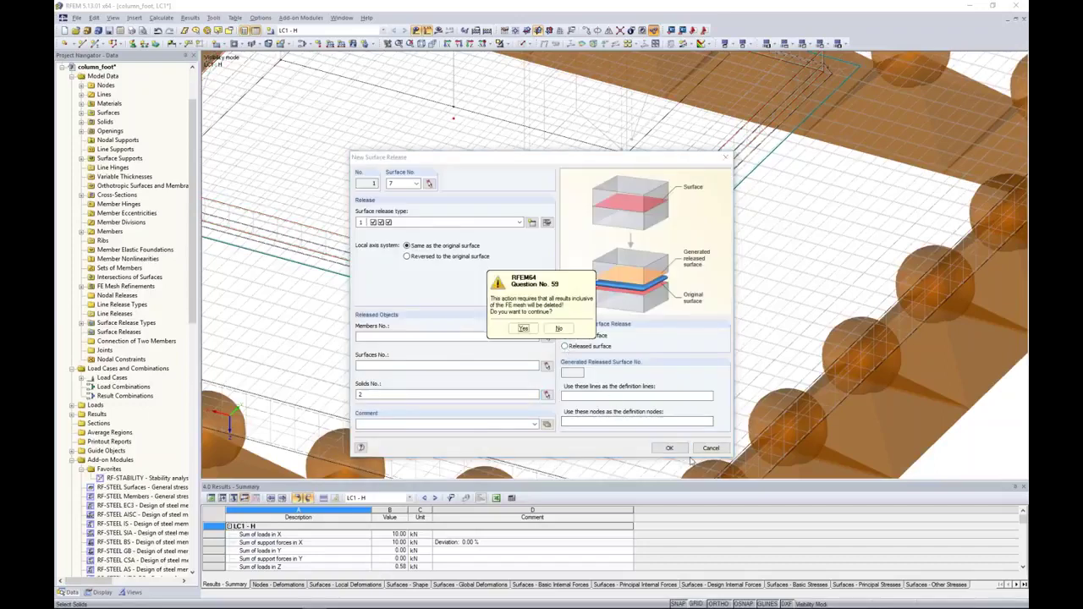
left_click(523, 328)
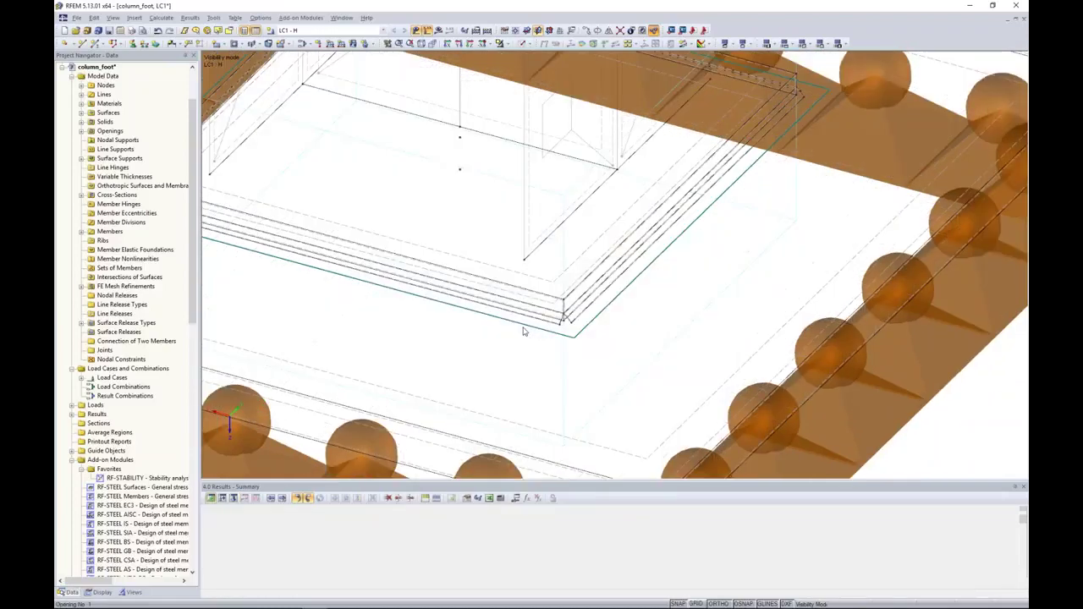
Step: Calculate load case LC1 with the surface release and view the global deformations of the plates up close
left_click(437, 29)
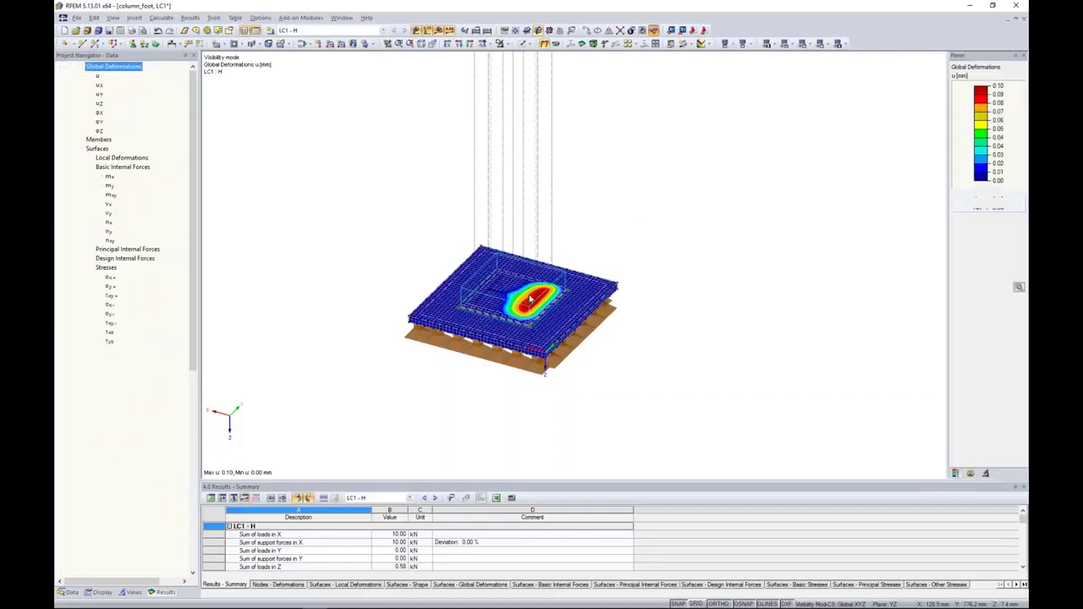
scroll(519, 311, "up", 5)
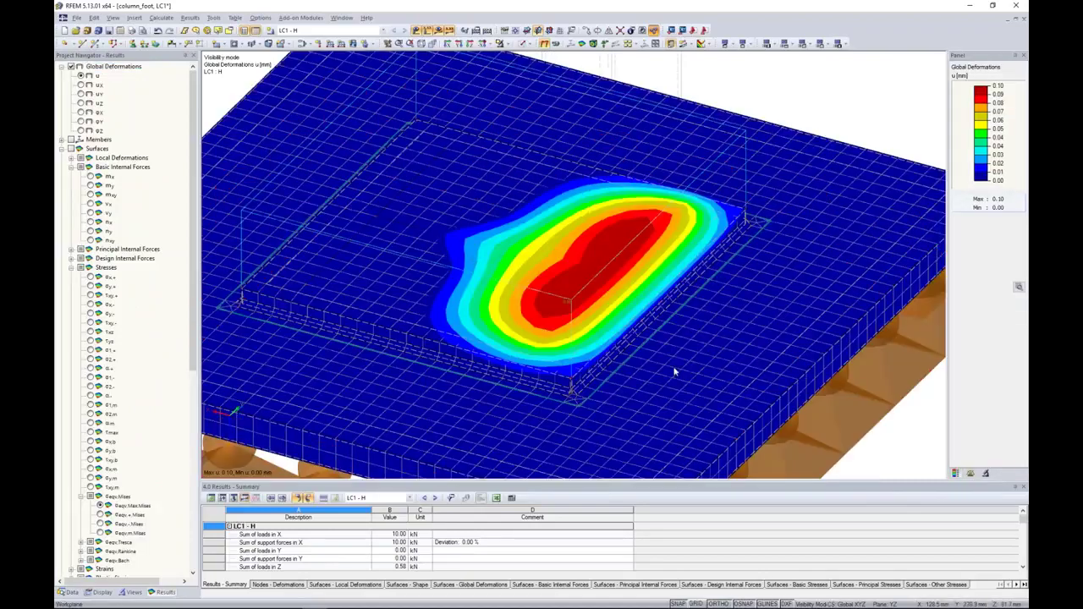
scroll(674, 371, "down", 1)
middle_click_drag(674, 371, 386, 369, "ctrl")
scroll(385, 369, "up", 3)
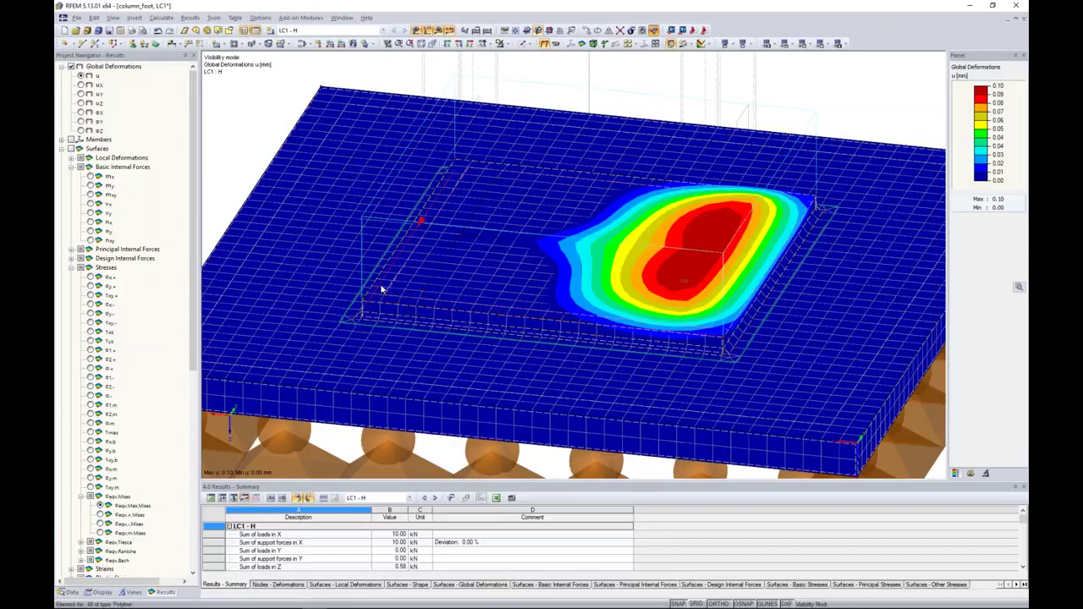
Step: Review the nonlinearity and failing-member options in the global calculation parameters, leaving the settings as they are
left_click(69, 591)
scroll(327, 210, "down", 5)
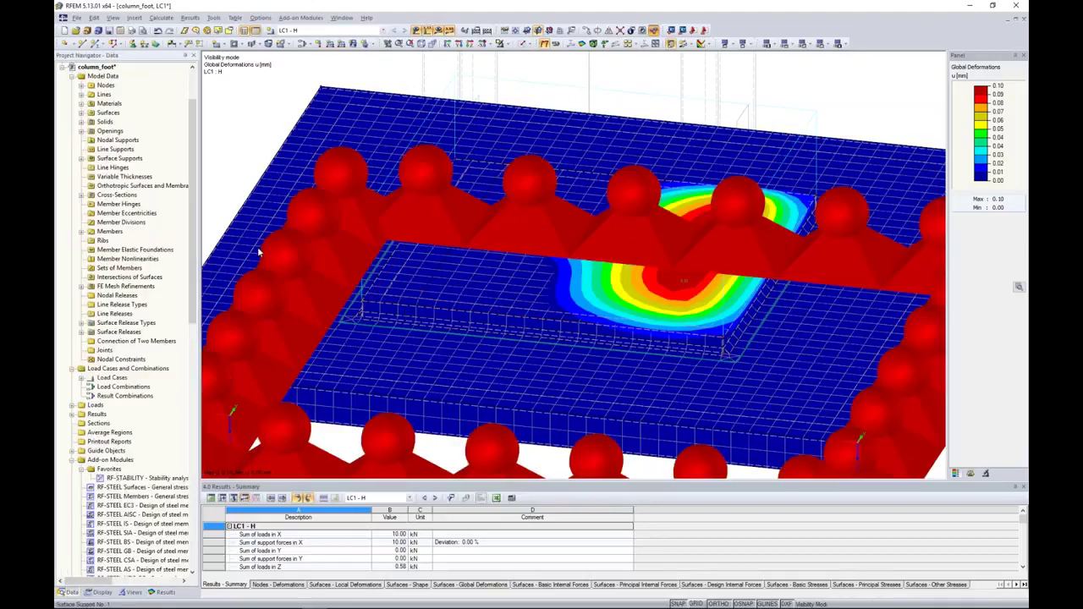
middle_click_drag(403, 209, 405, 209)
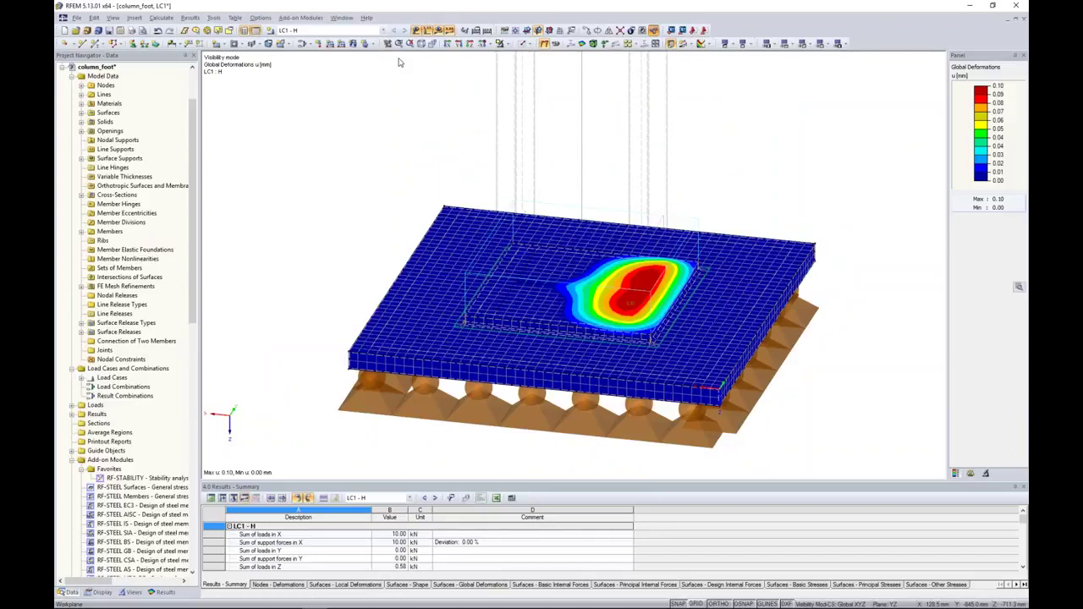
left_click(167, 20)
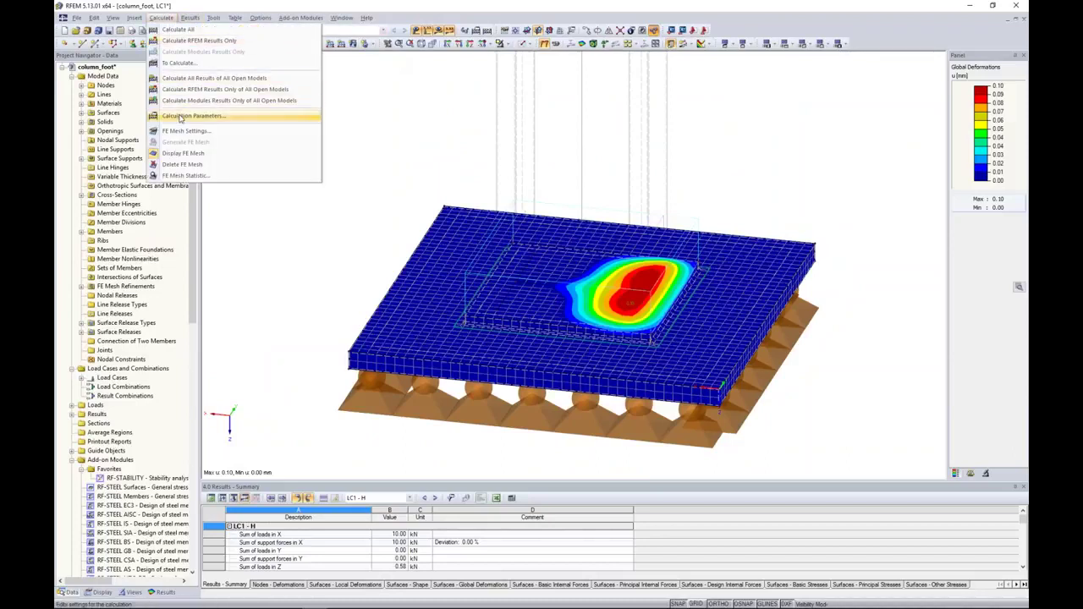
left_click(180, 118)
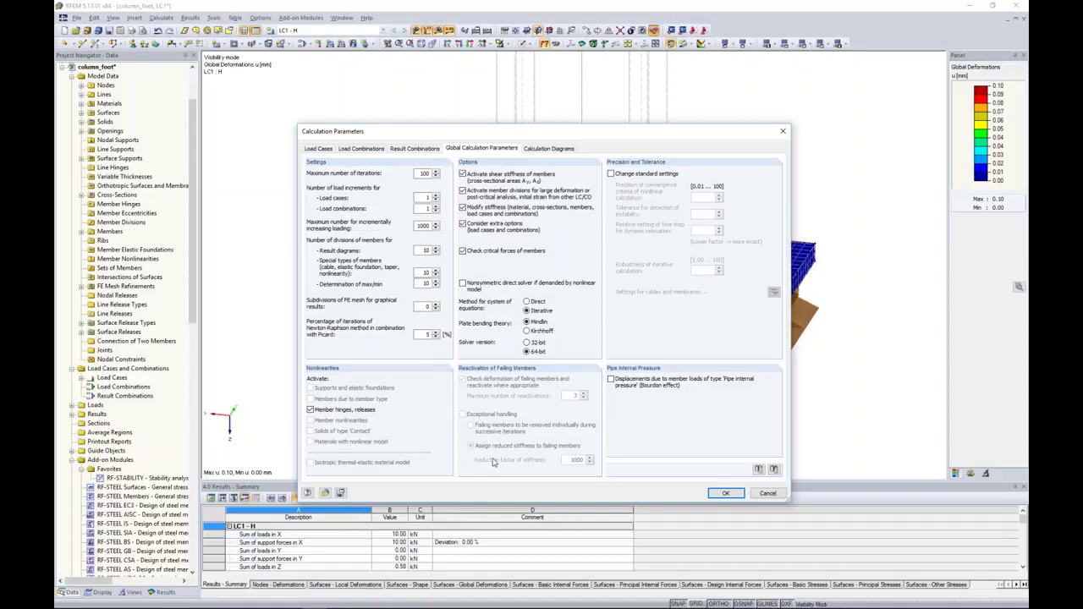
left_click(768, 494)
Step: Look over the available model check functions and the list of open models
left_click(217, 18)
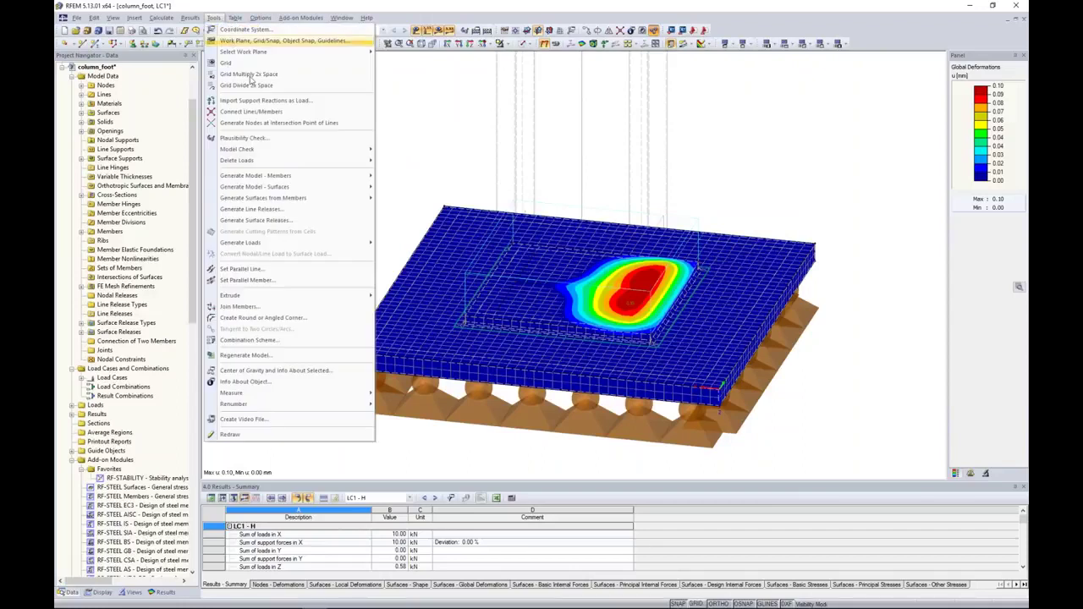
mouse_move(249, 150)
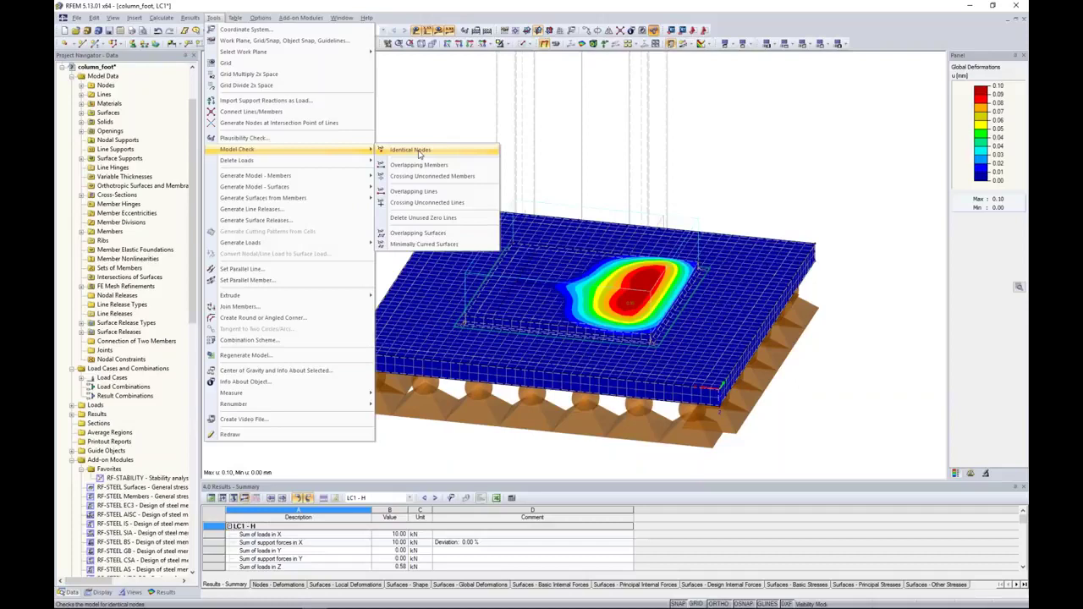
left_click(423, 115)
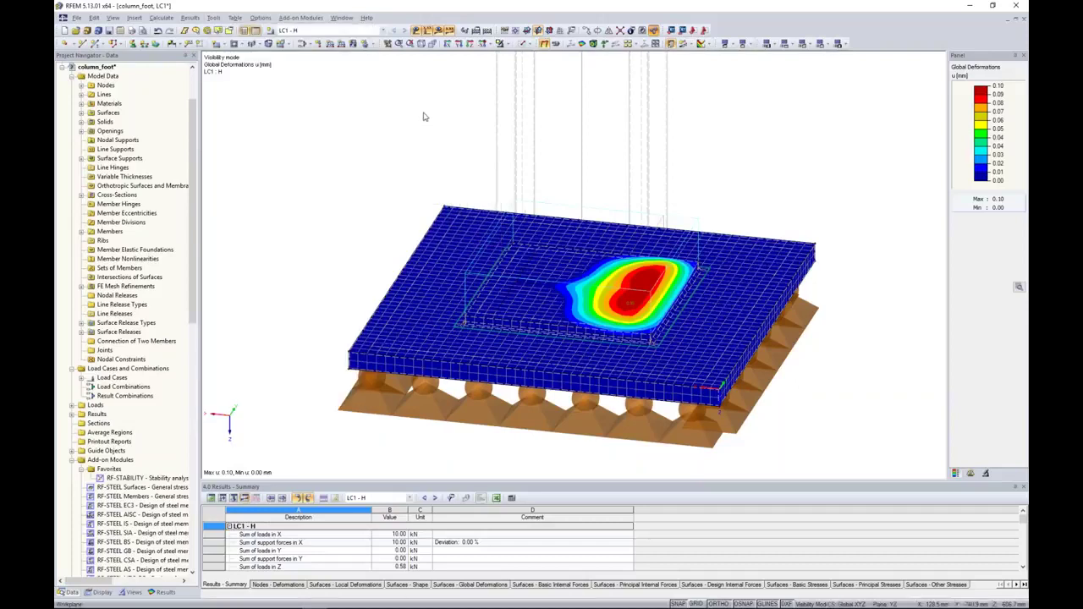
scroll(82, 111, "up", 3)
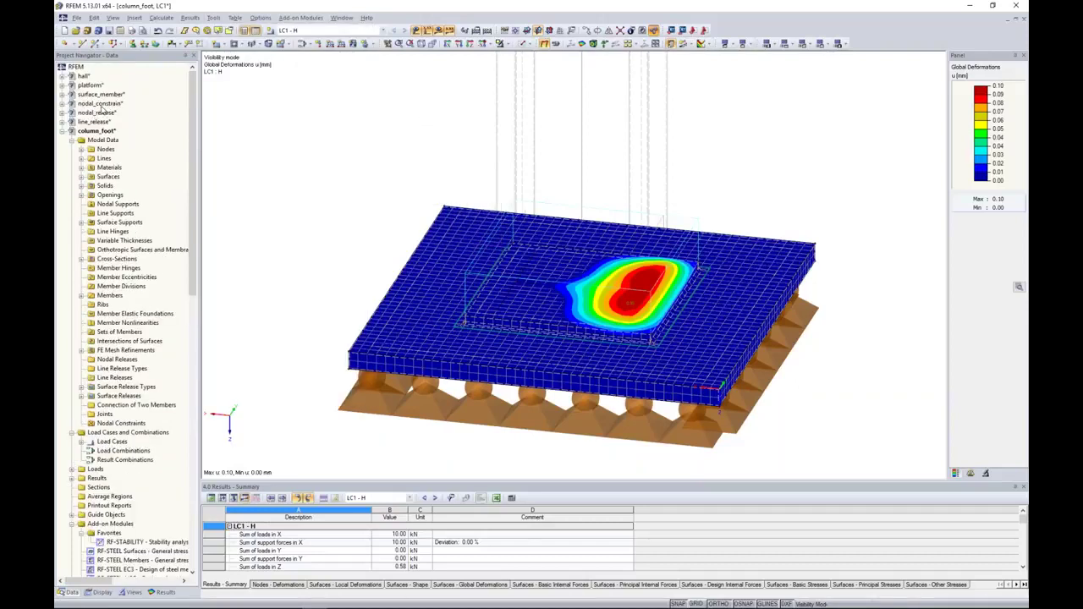